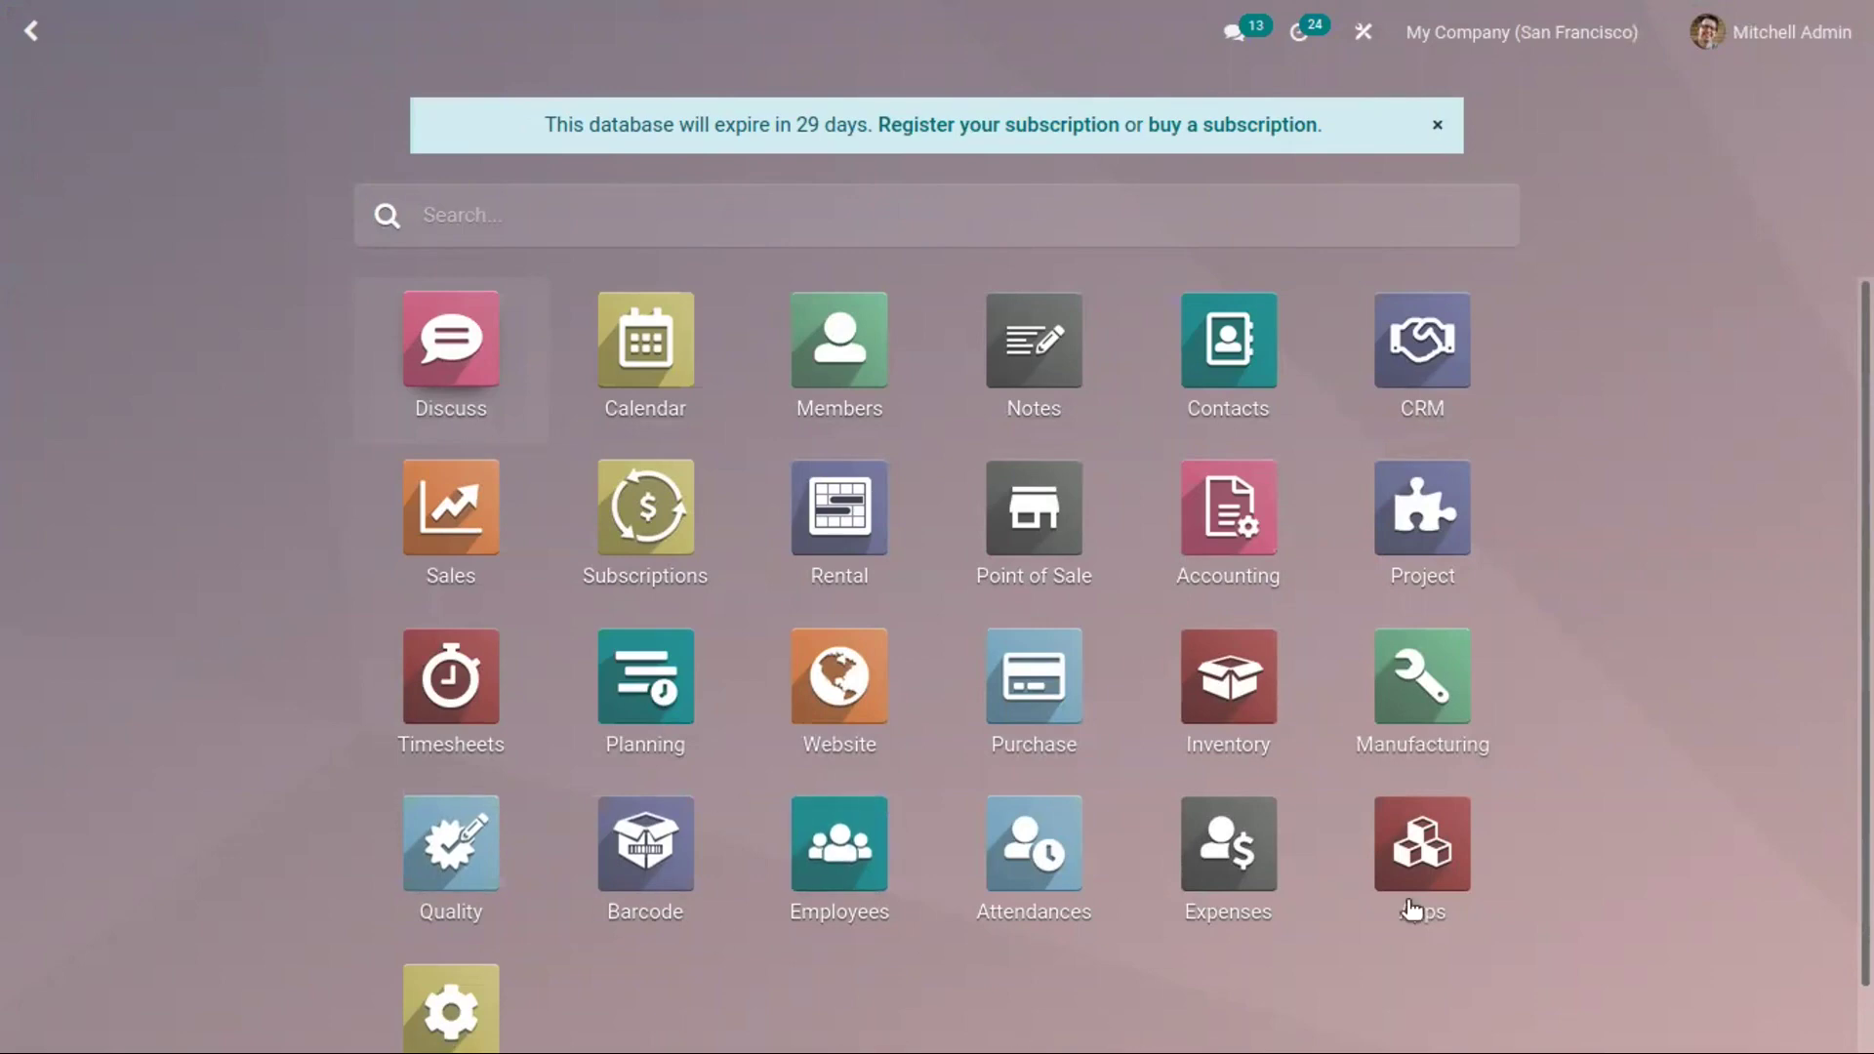
# Find the SMS Marketing app with an 'sms' search in Apps and install it
pyautogui.click(1423, 859)
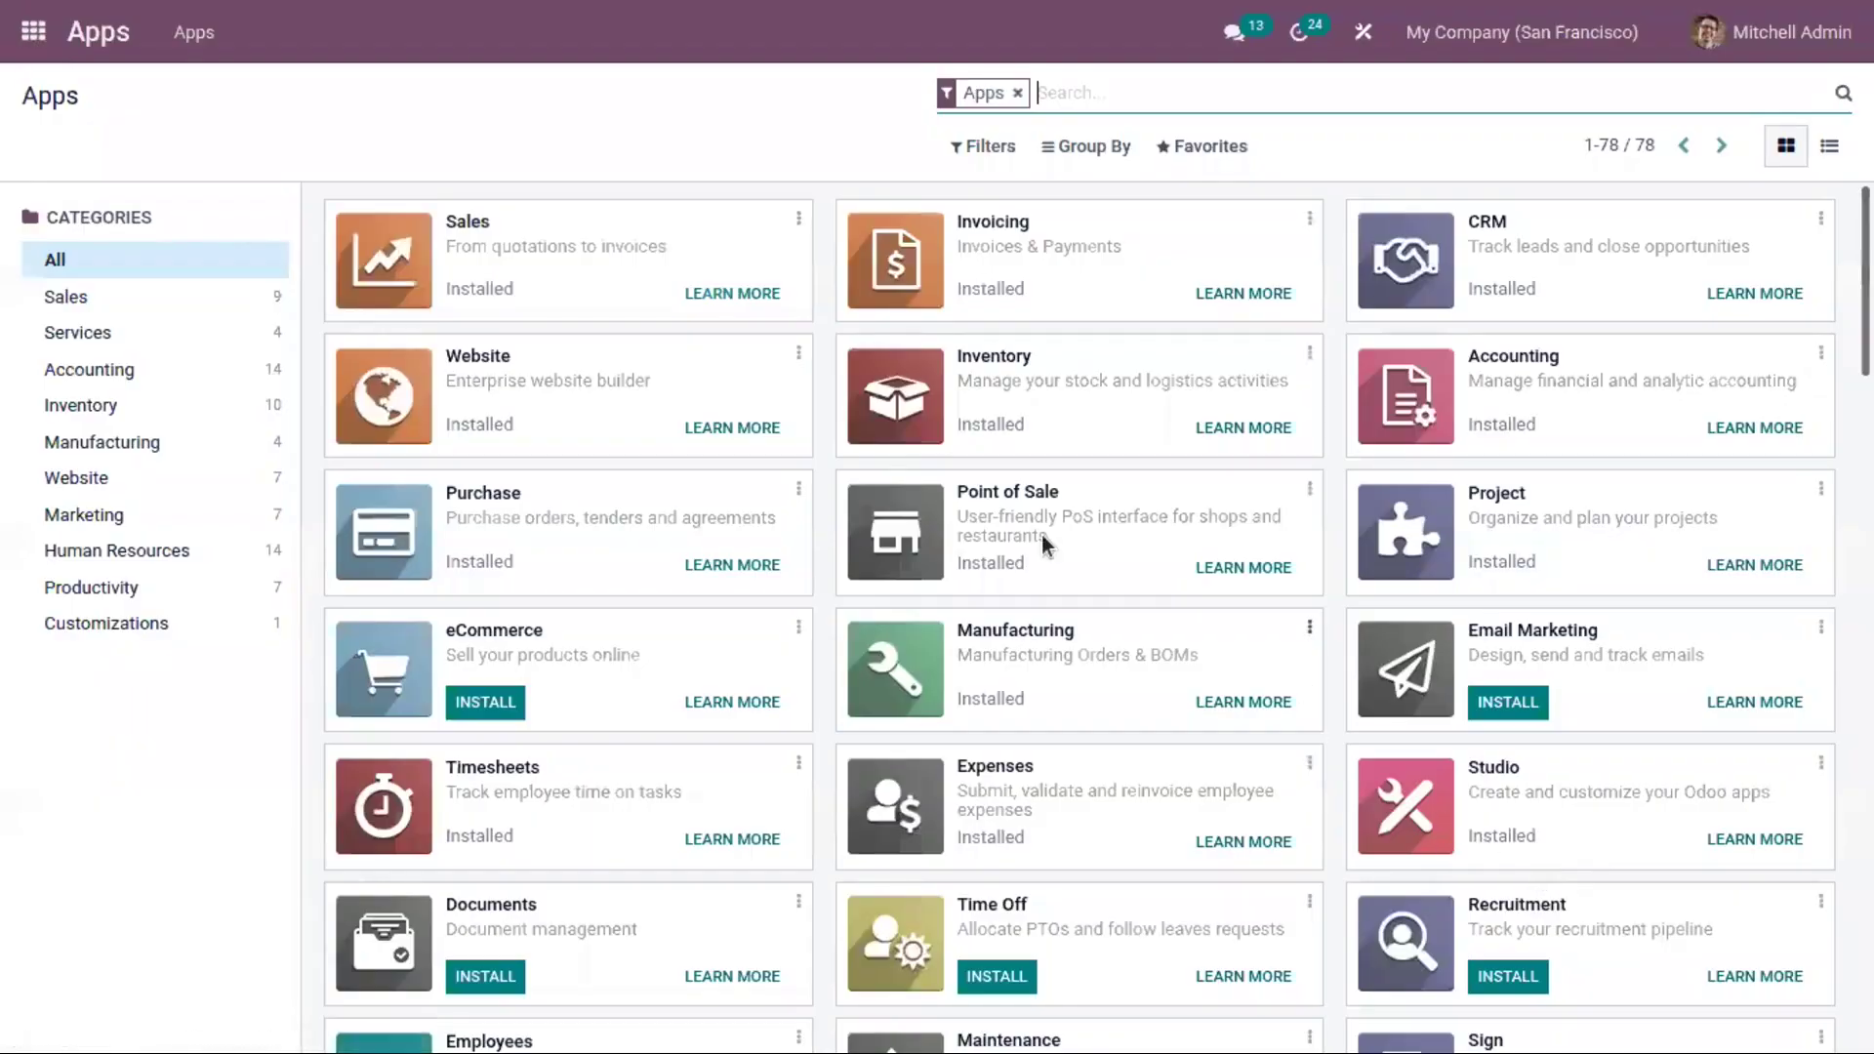
pyautogui.write('sms')
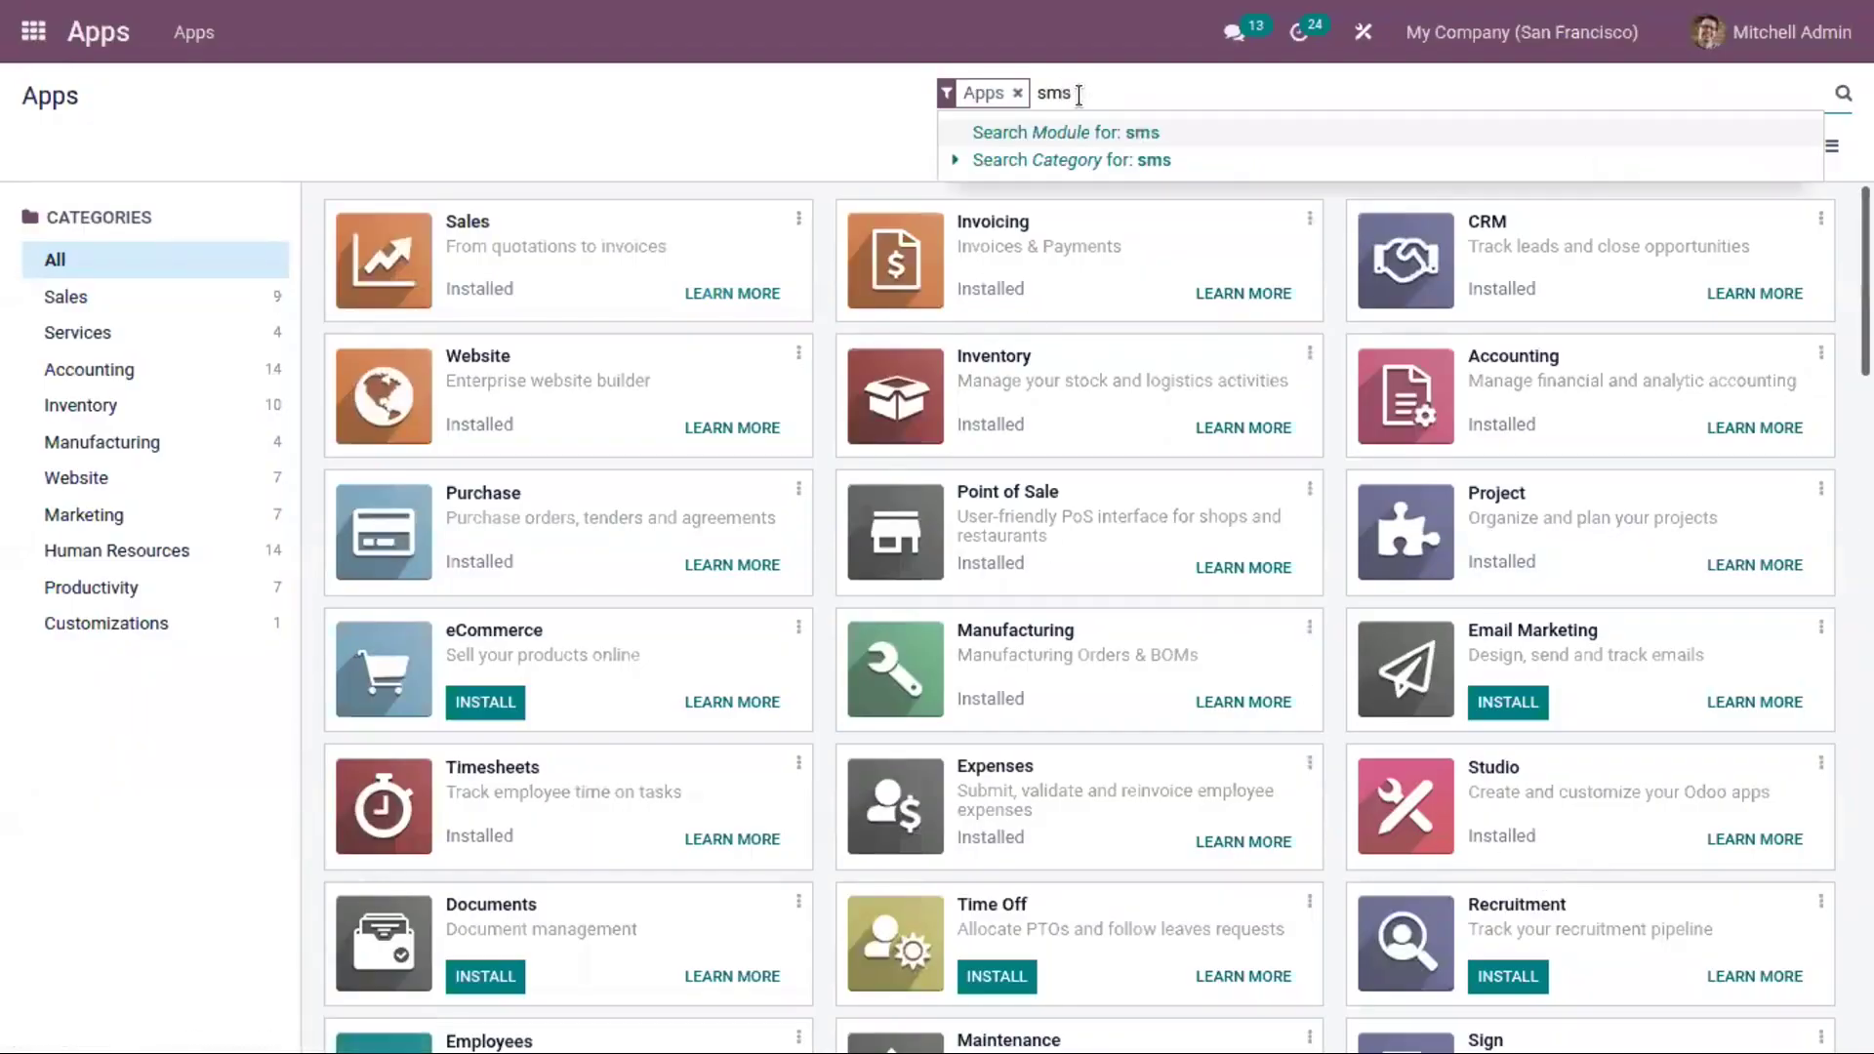
pyautogui.press('Return')
pyautogui.click(485, 295)
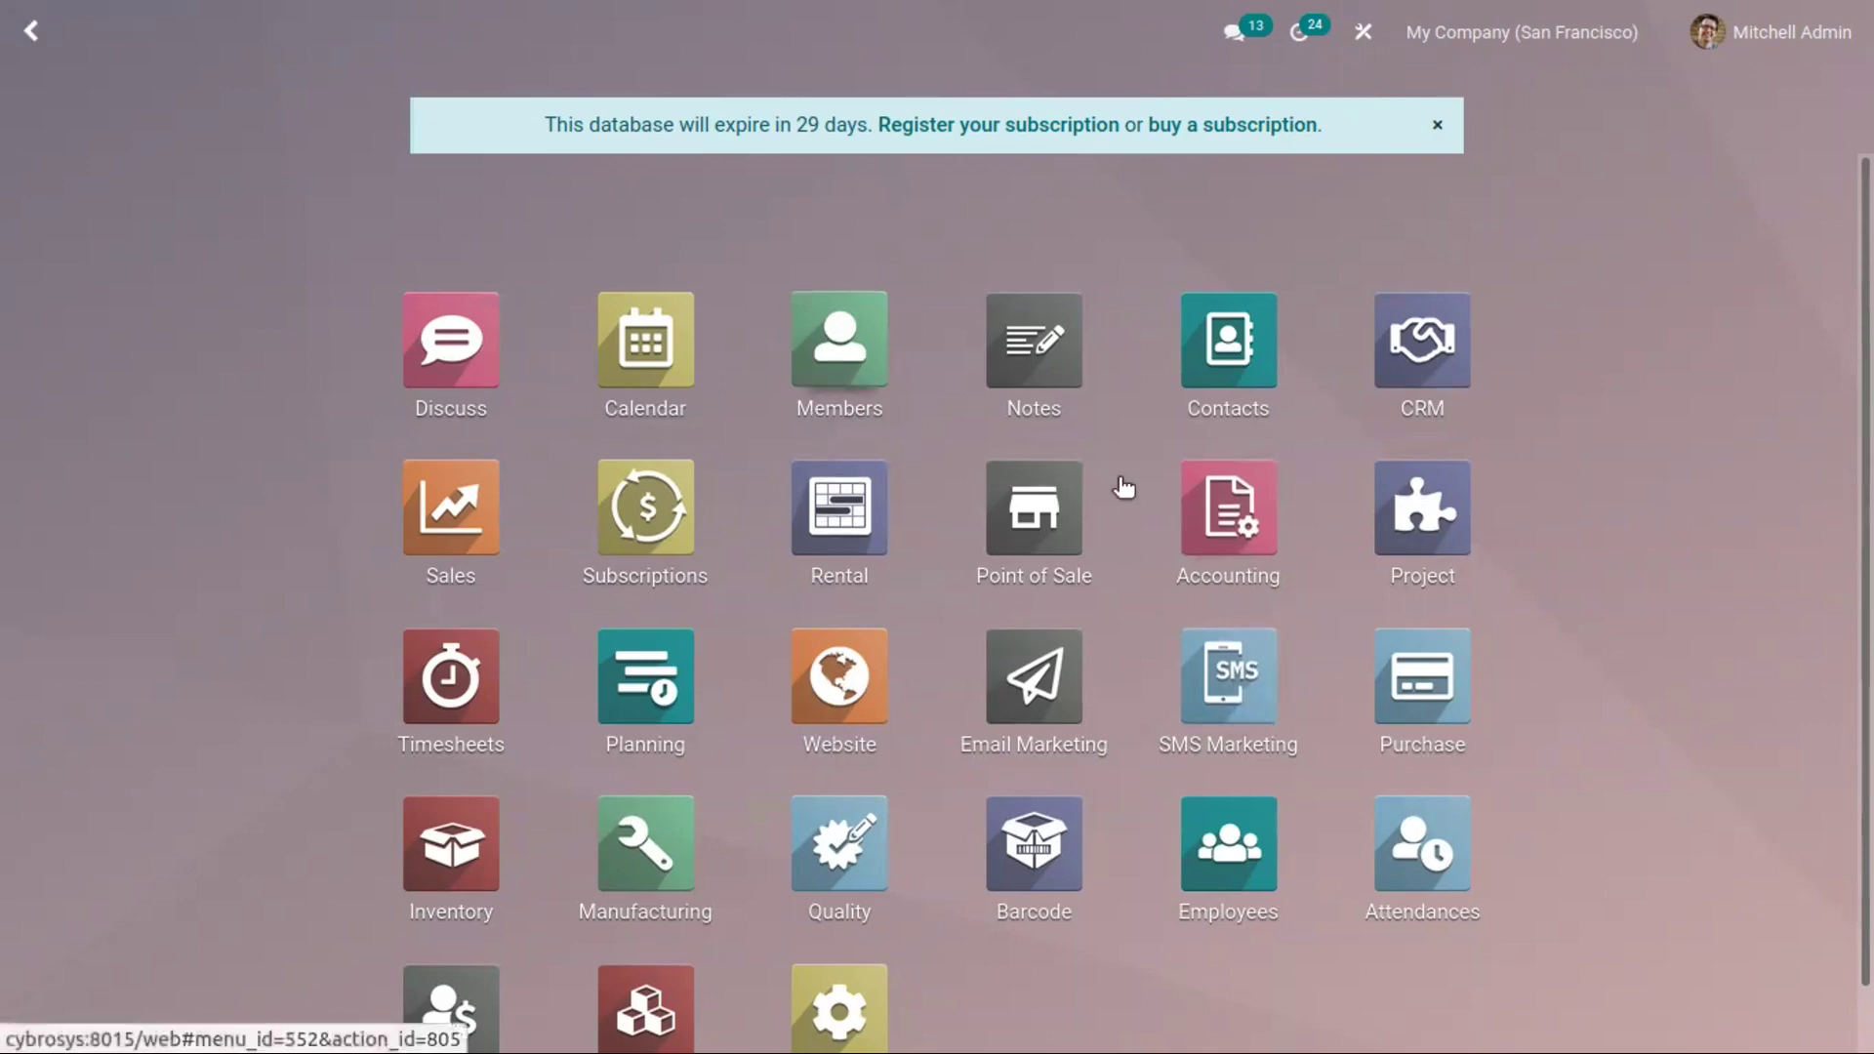
# Open SMS Marketing to view its campaign board with the sent Extra Promo and XMas Promo
pyautogui.click(1235, 667)
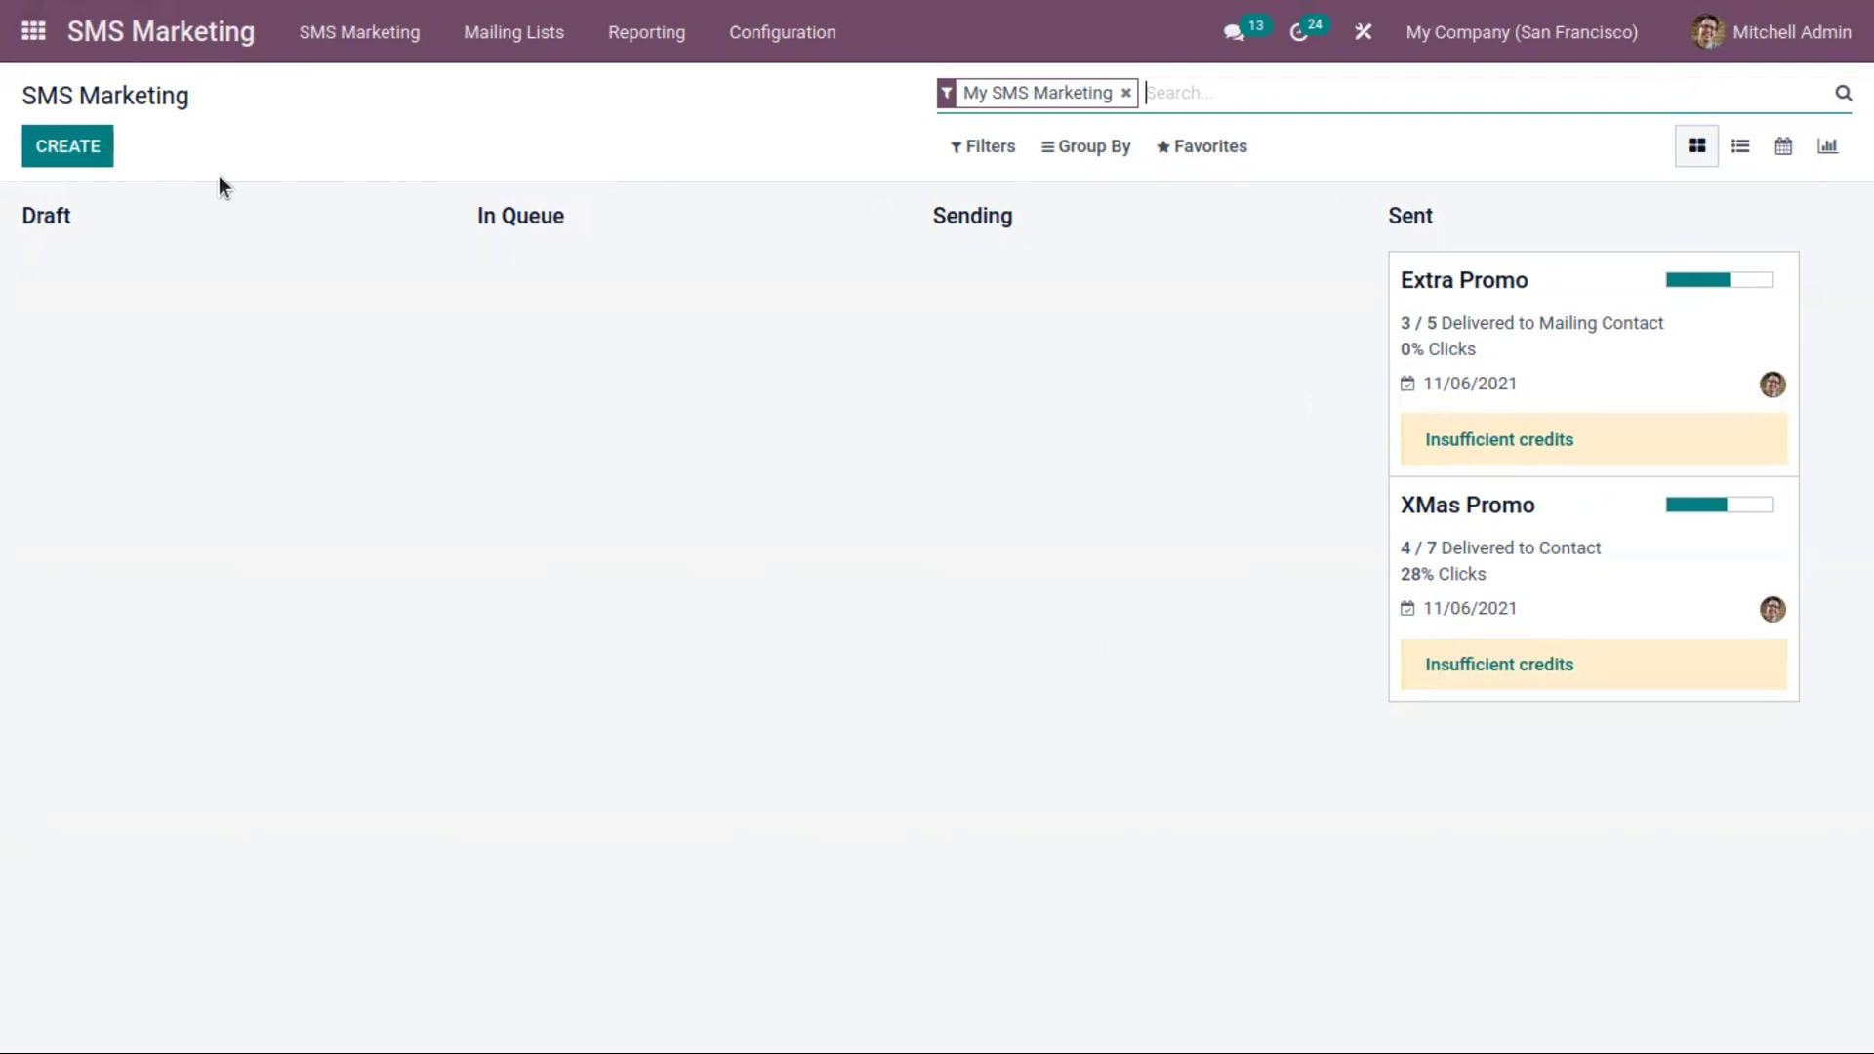
# Create a new SMS campaign titled 'Furniture Sale' with Contact as the recipients
pyautogui.click(95, 147)
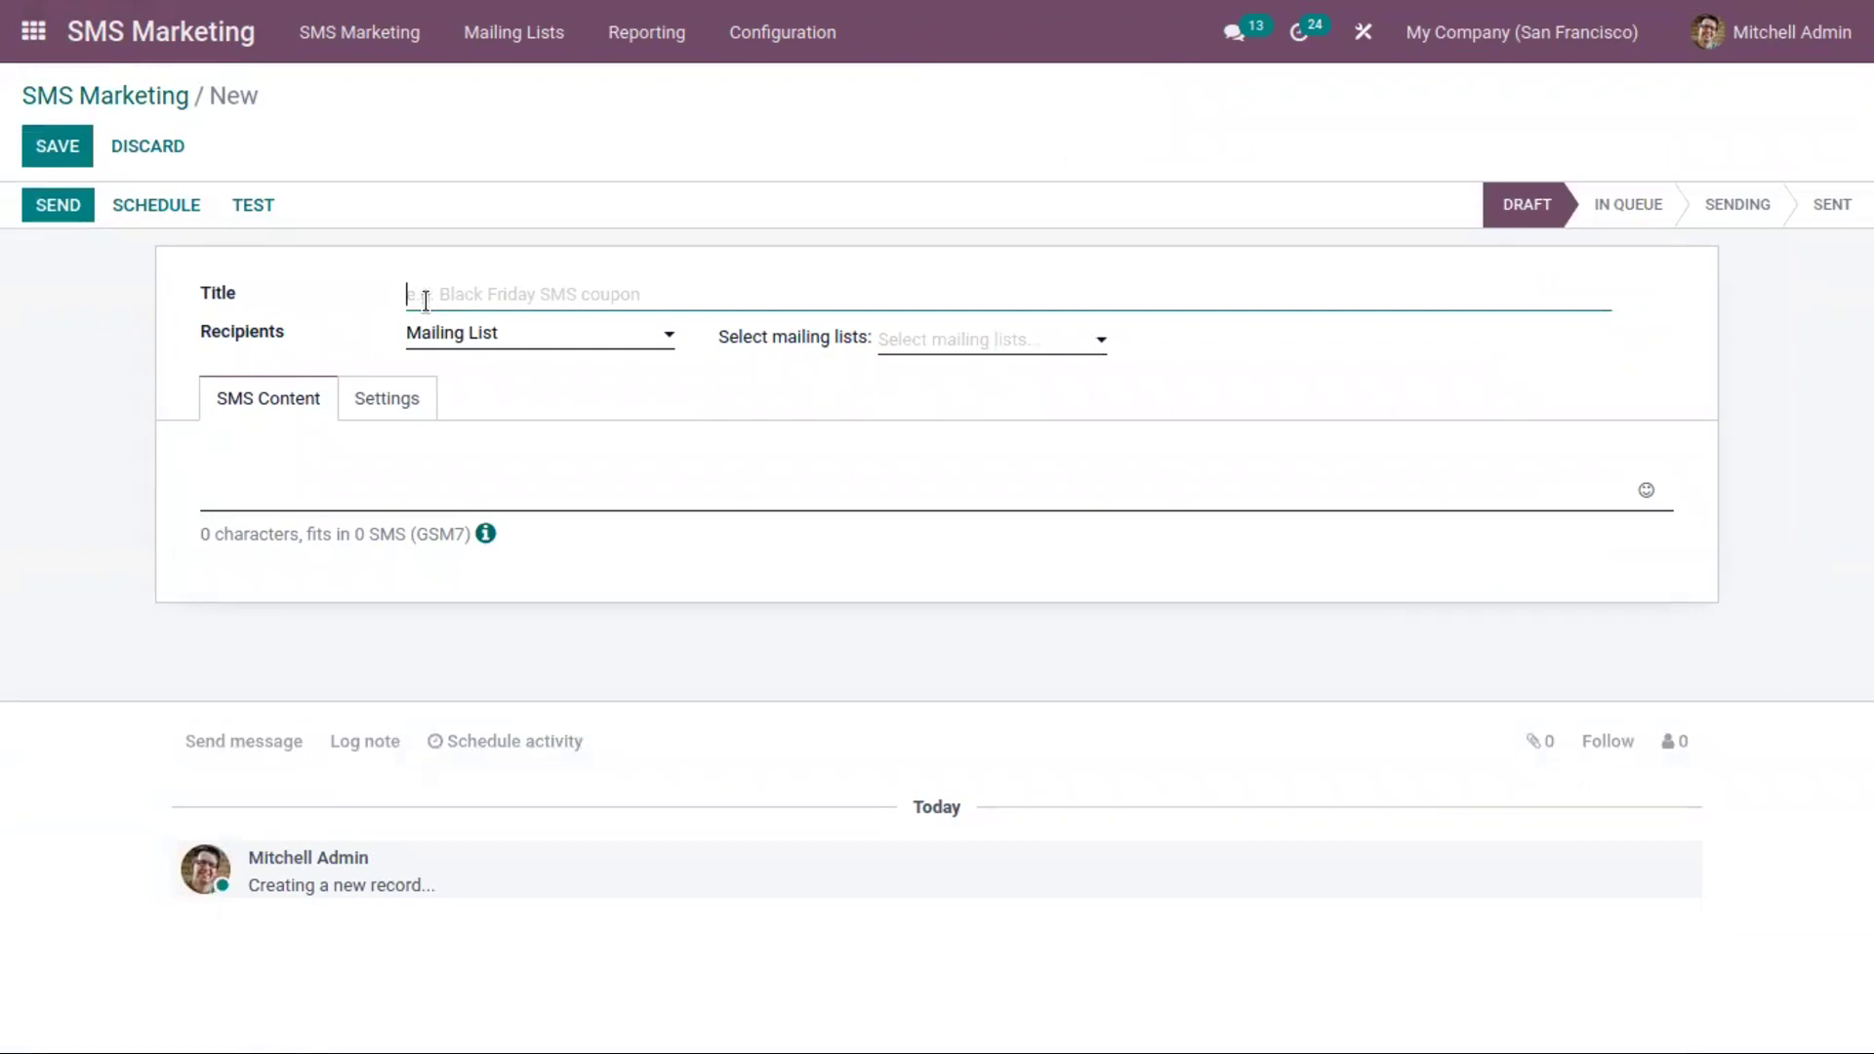
pyautogui.write('Furn')
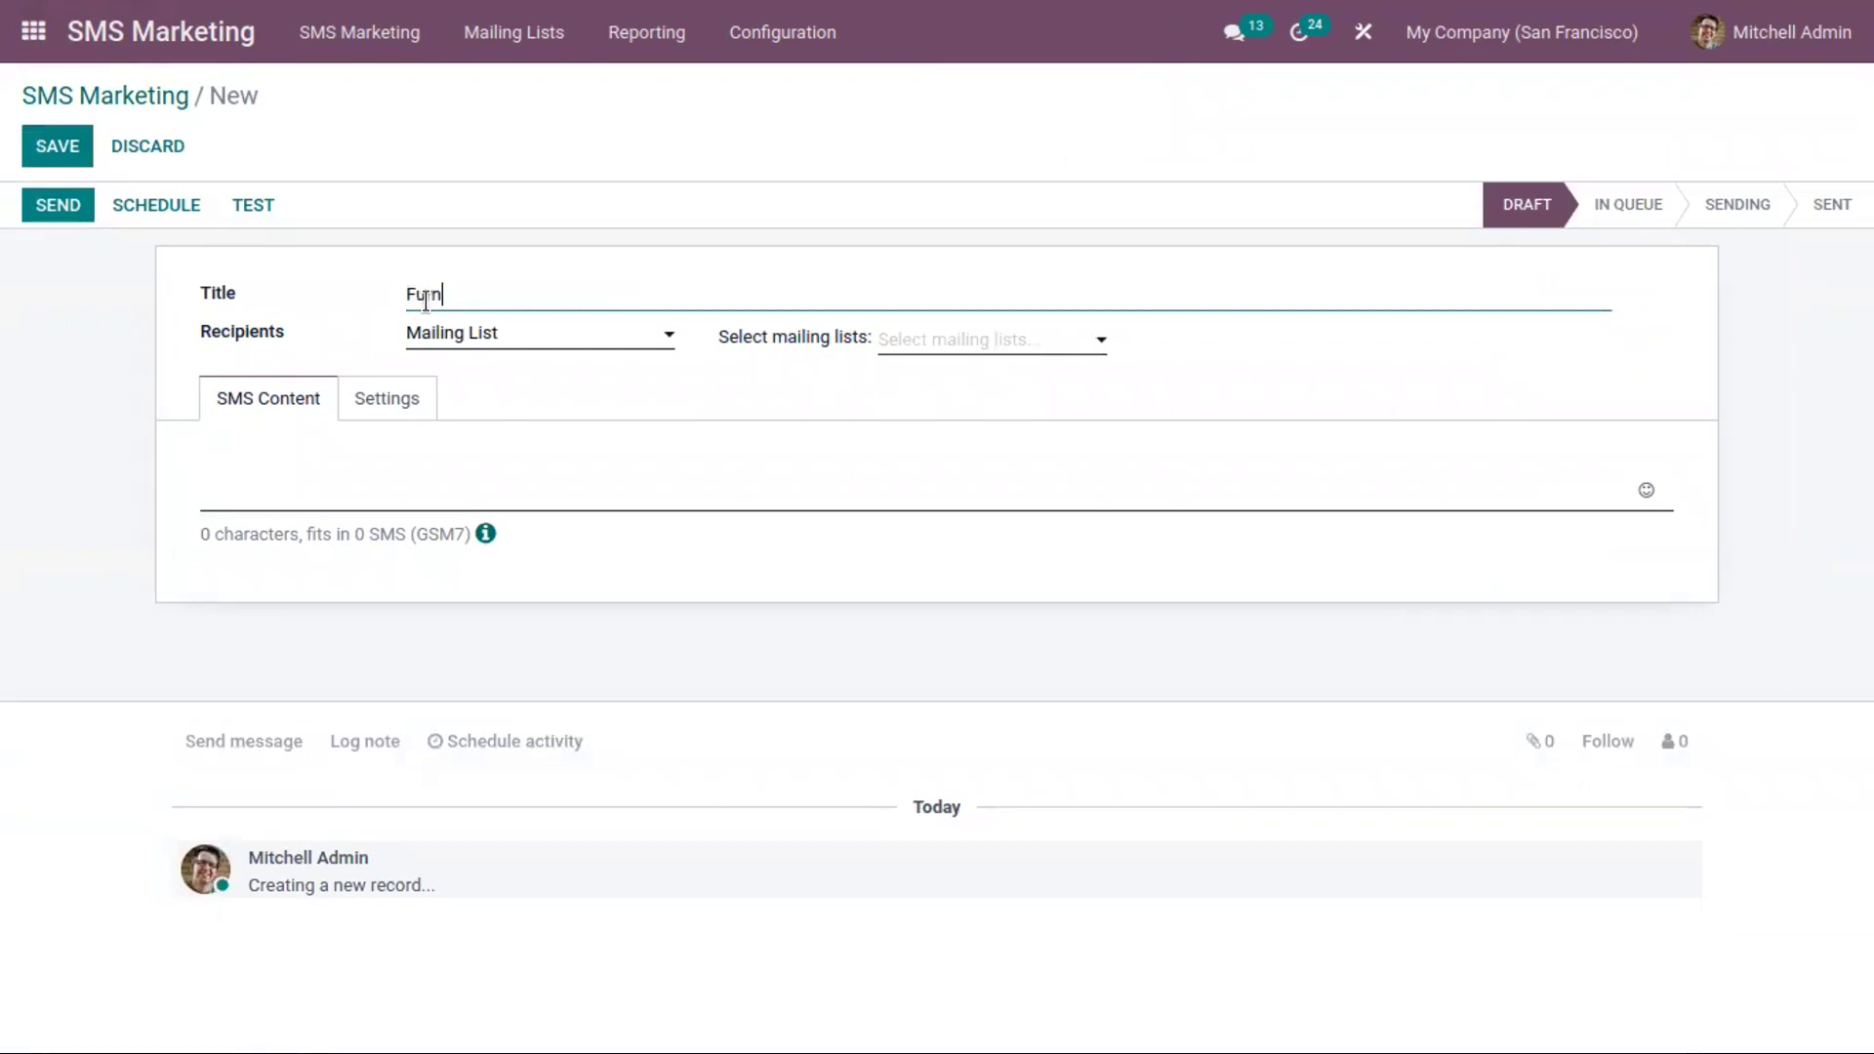
pyautogui.write('iture Sale')
pyautogui.click(371, 327)
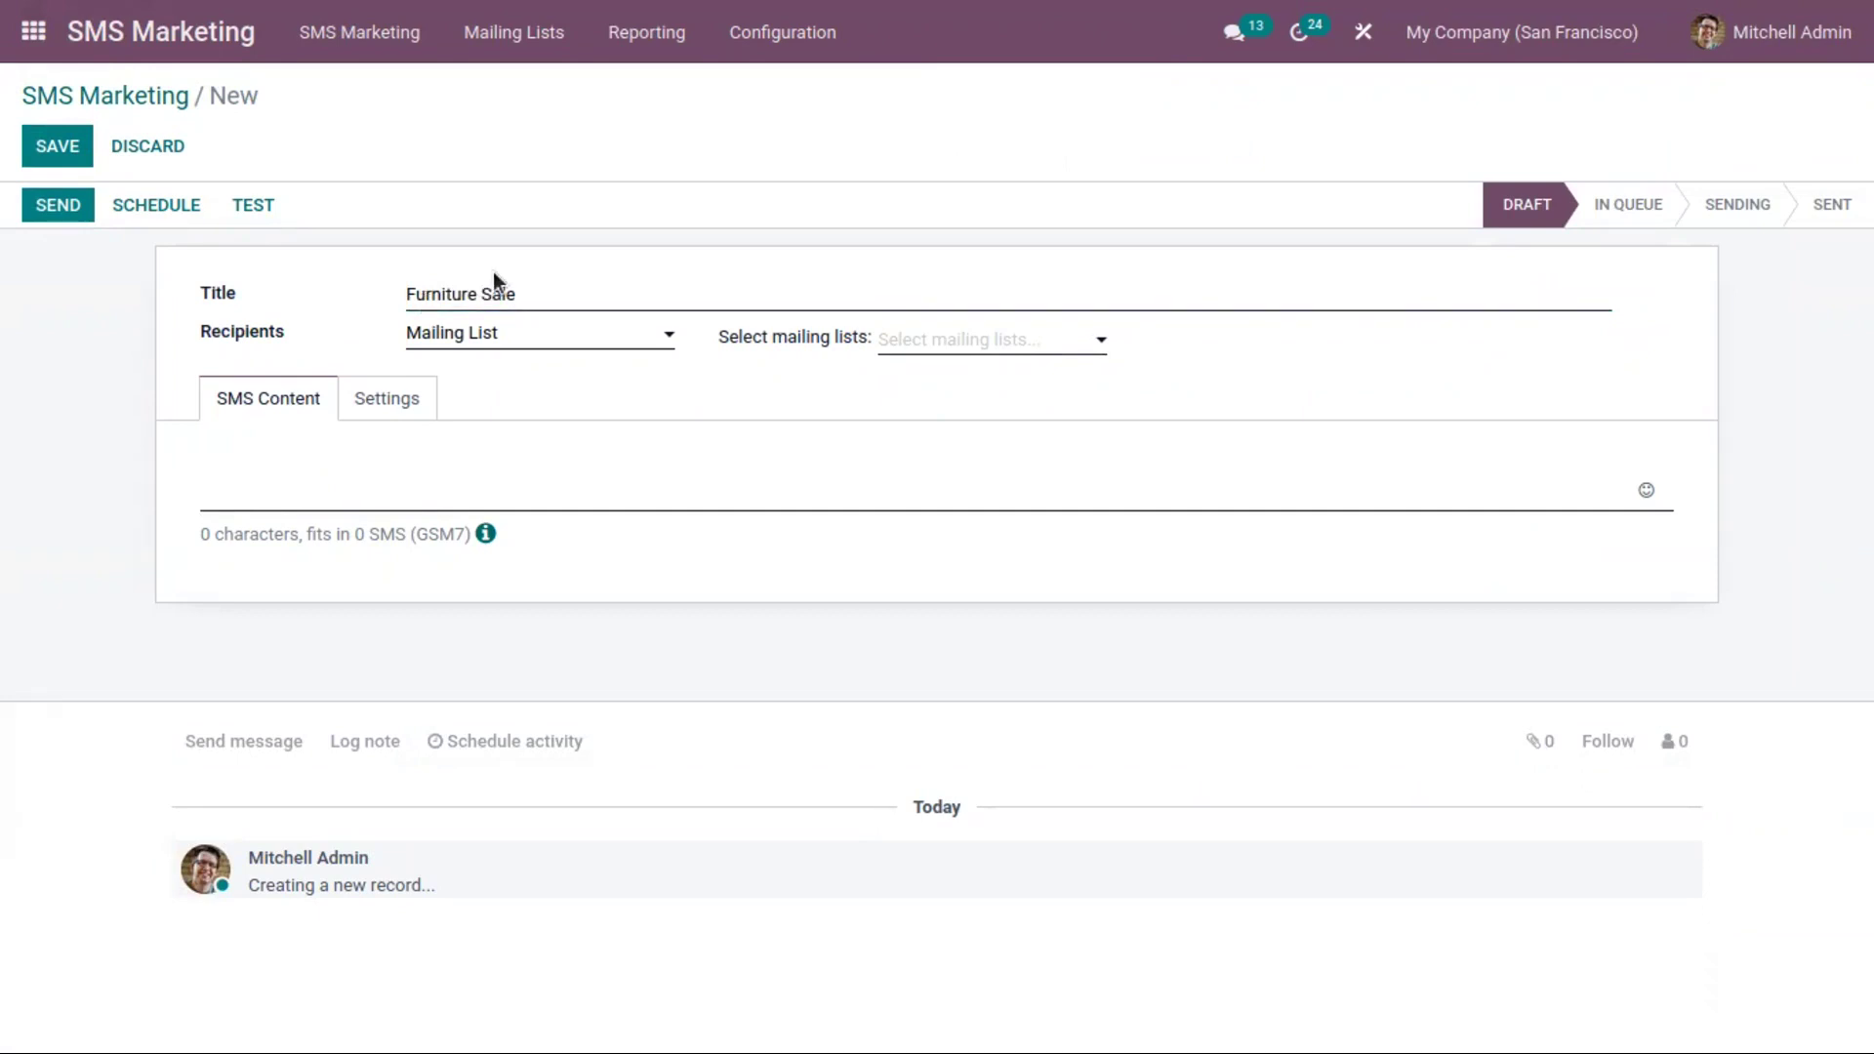
pyautogui.click(446, 337)
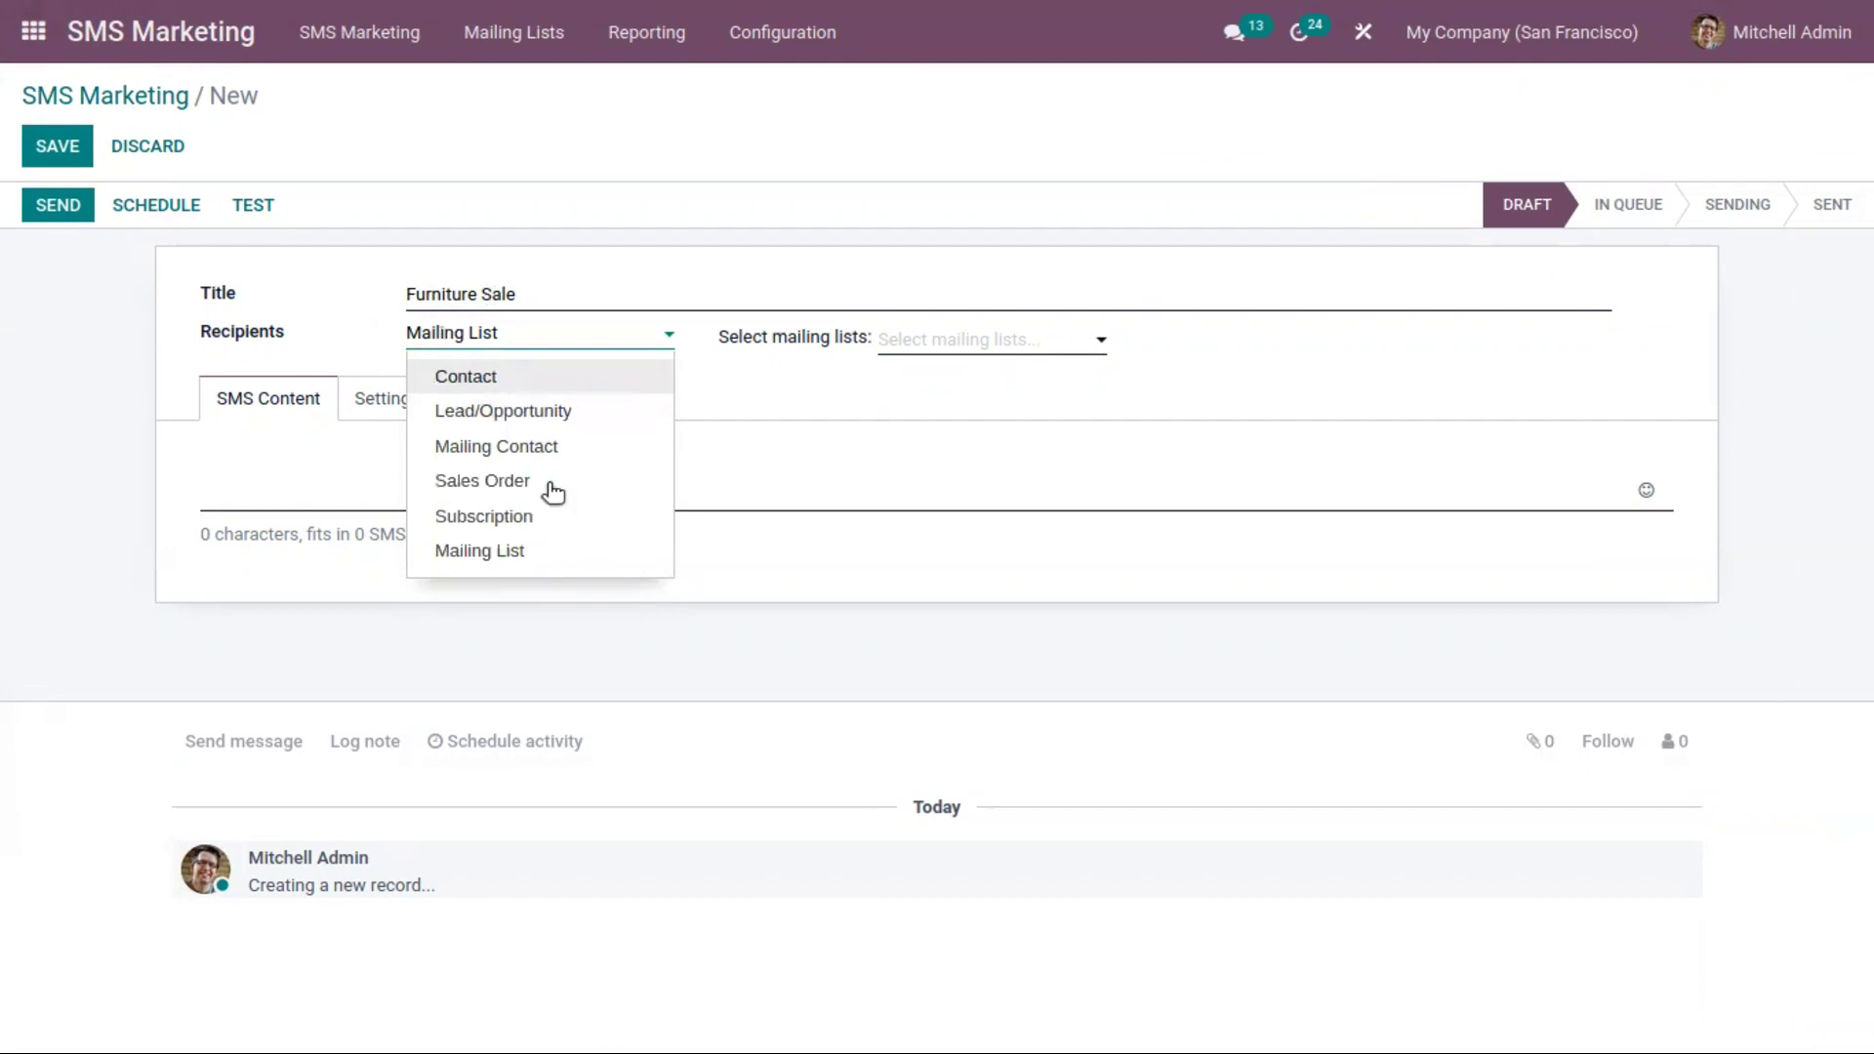
pyautogui.click(560, 368)
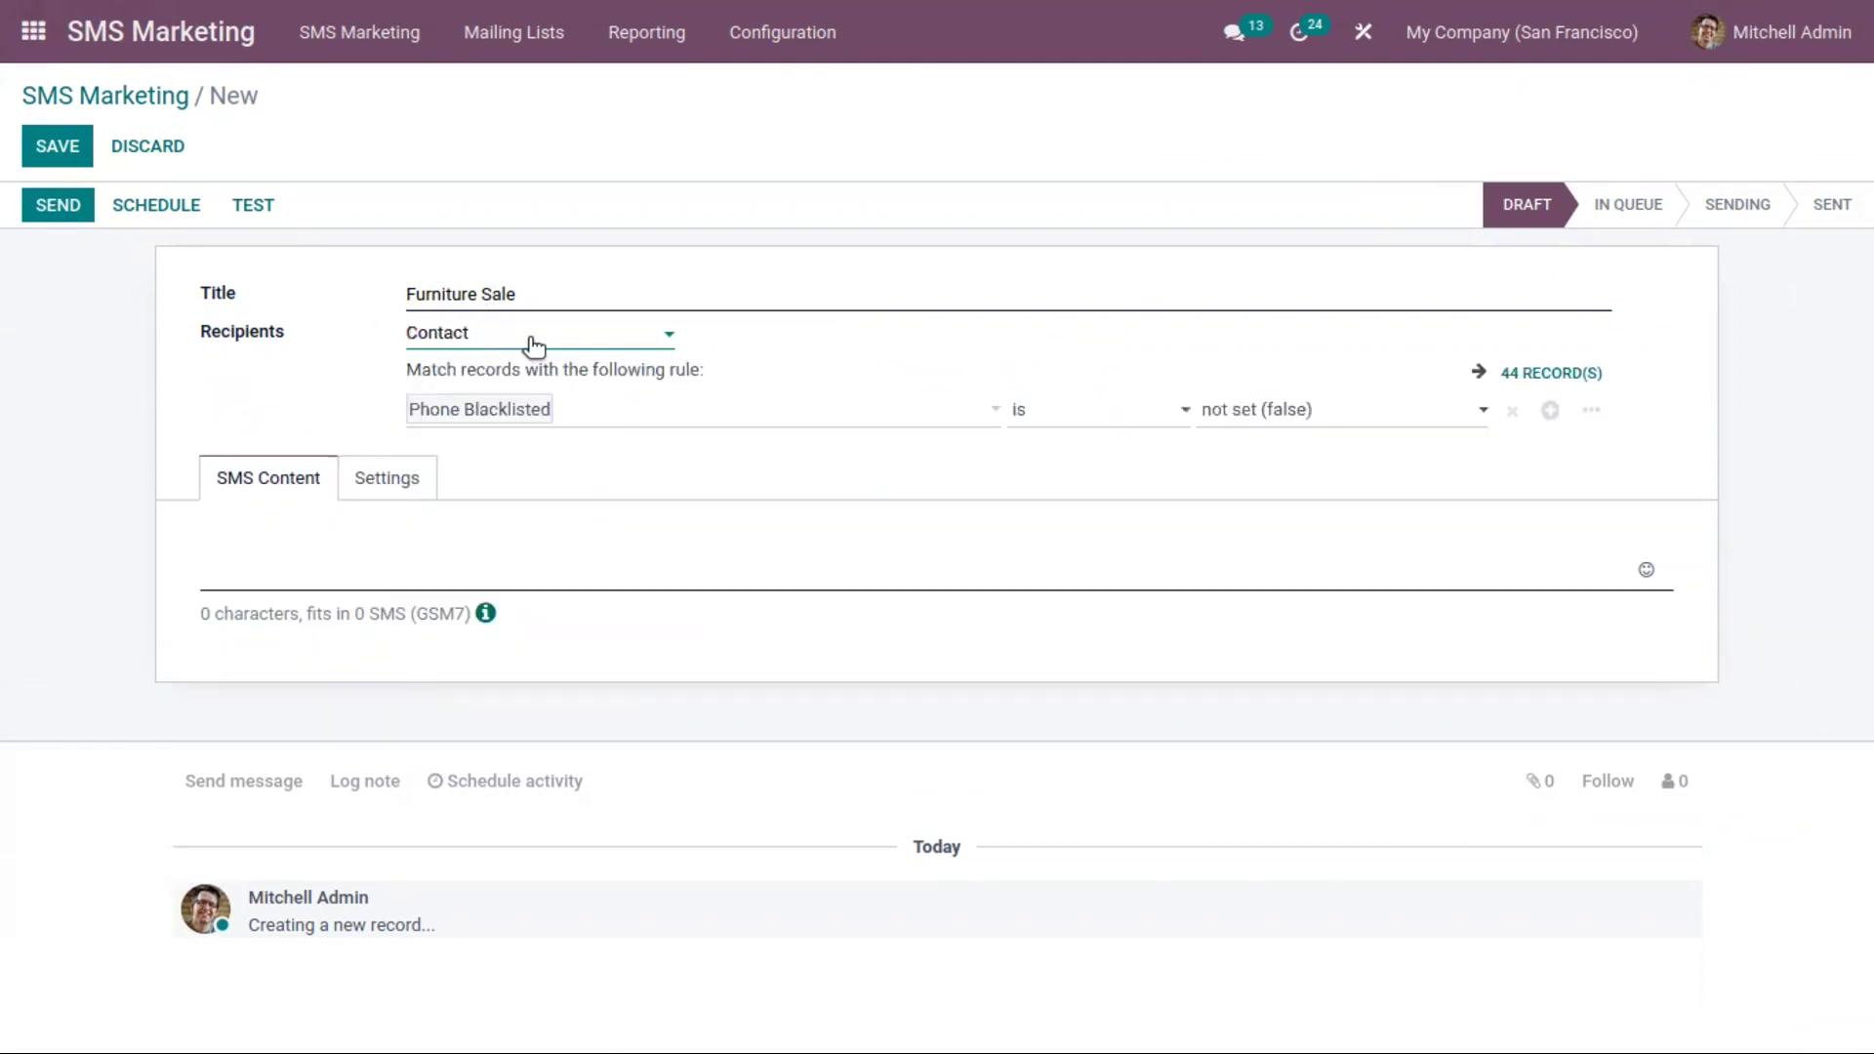
# Try Lead/Opportunity, Mailing Contact, Sales Order, Subscription and Mailing List as recipient types
pyautogui.click(532, 347)
pyautogui.click(482, 411)
pyautogui.click(496, 347)
pyautogui.click(532, 452)
pyautogui.click(537, 343)
pyautogui.click(566, 483)
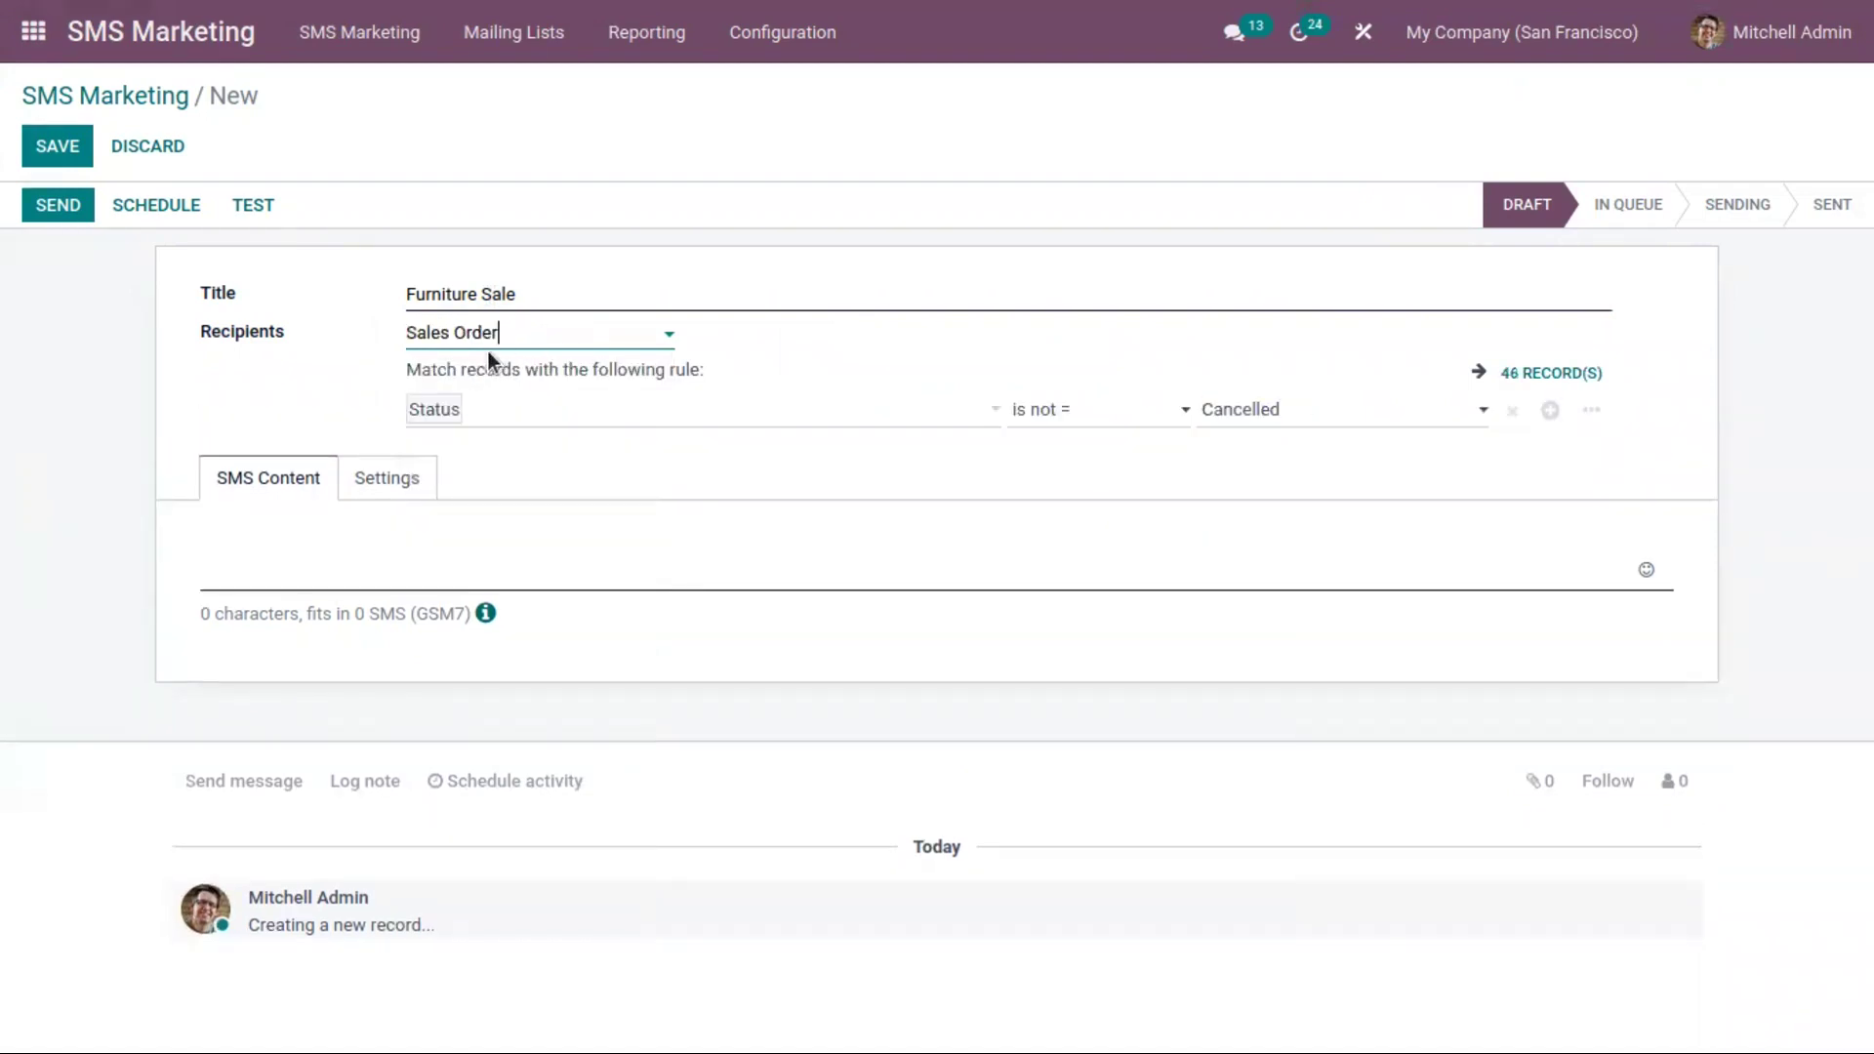
pyautogui.click(523, 336)
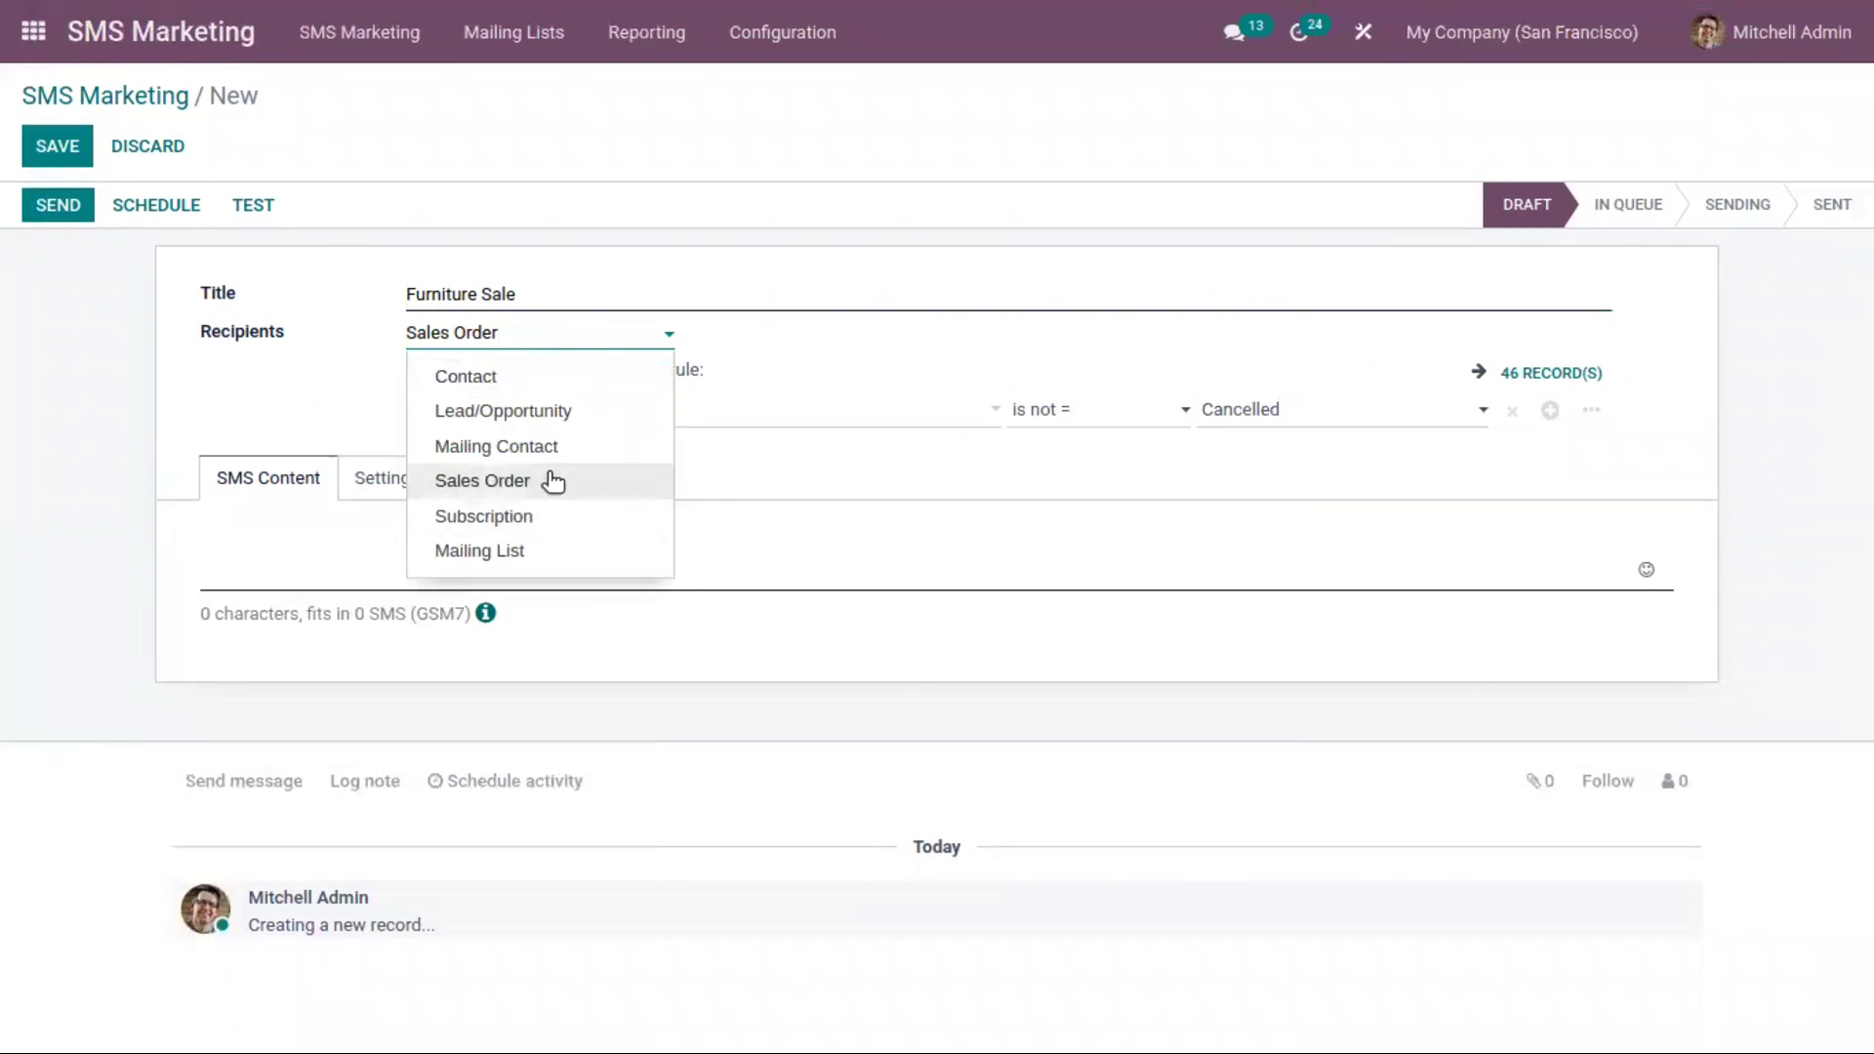
pyautogui.click(569, 510)
pyautogui.click(544, 342)
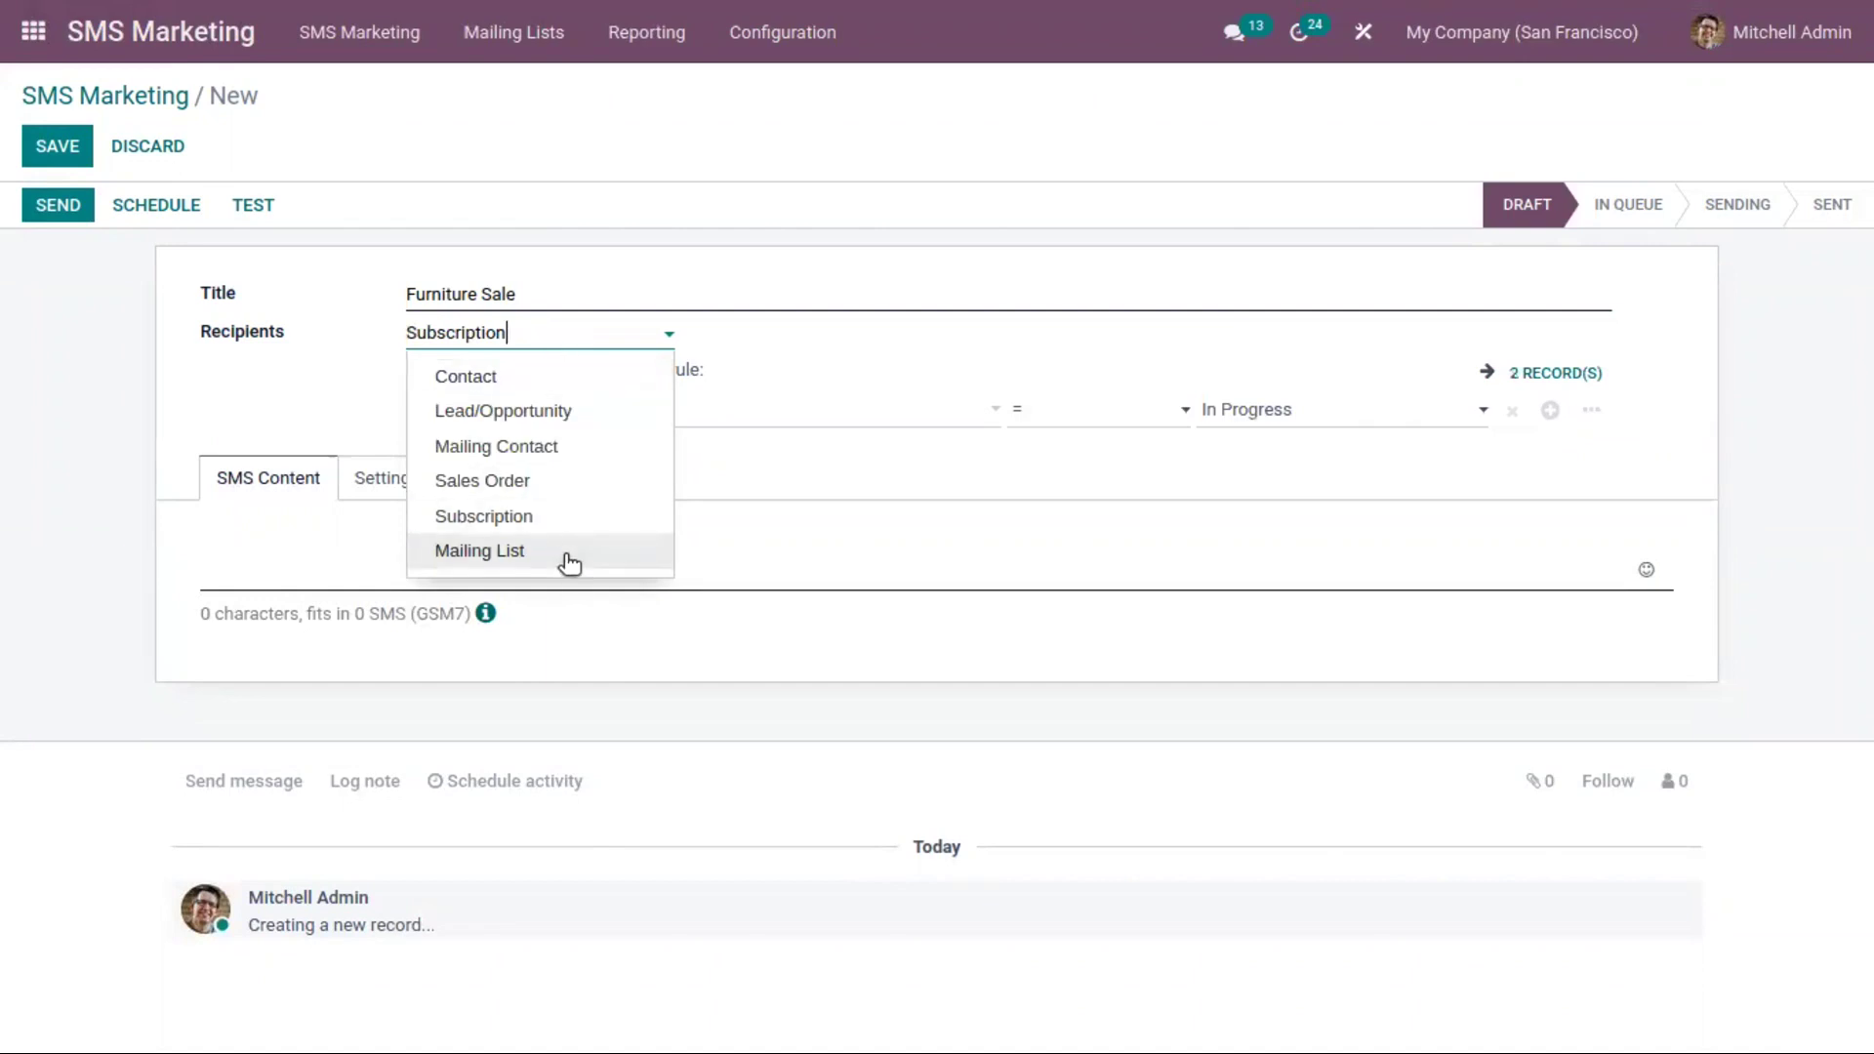
pyautogui.click(569, 553)
# Set recipients back to Contact, filtered on Phone Blacklisted is not set (44 records)
pyautogui.click(531, 335)
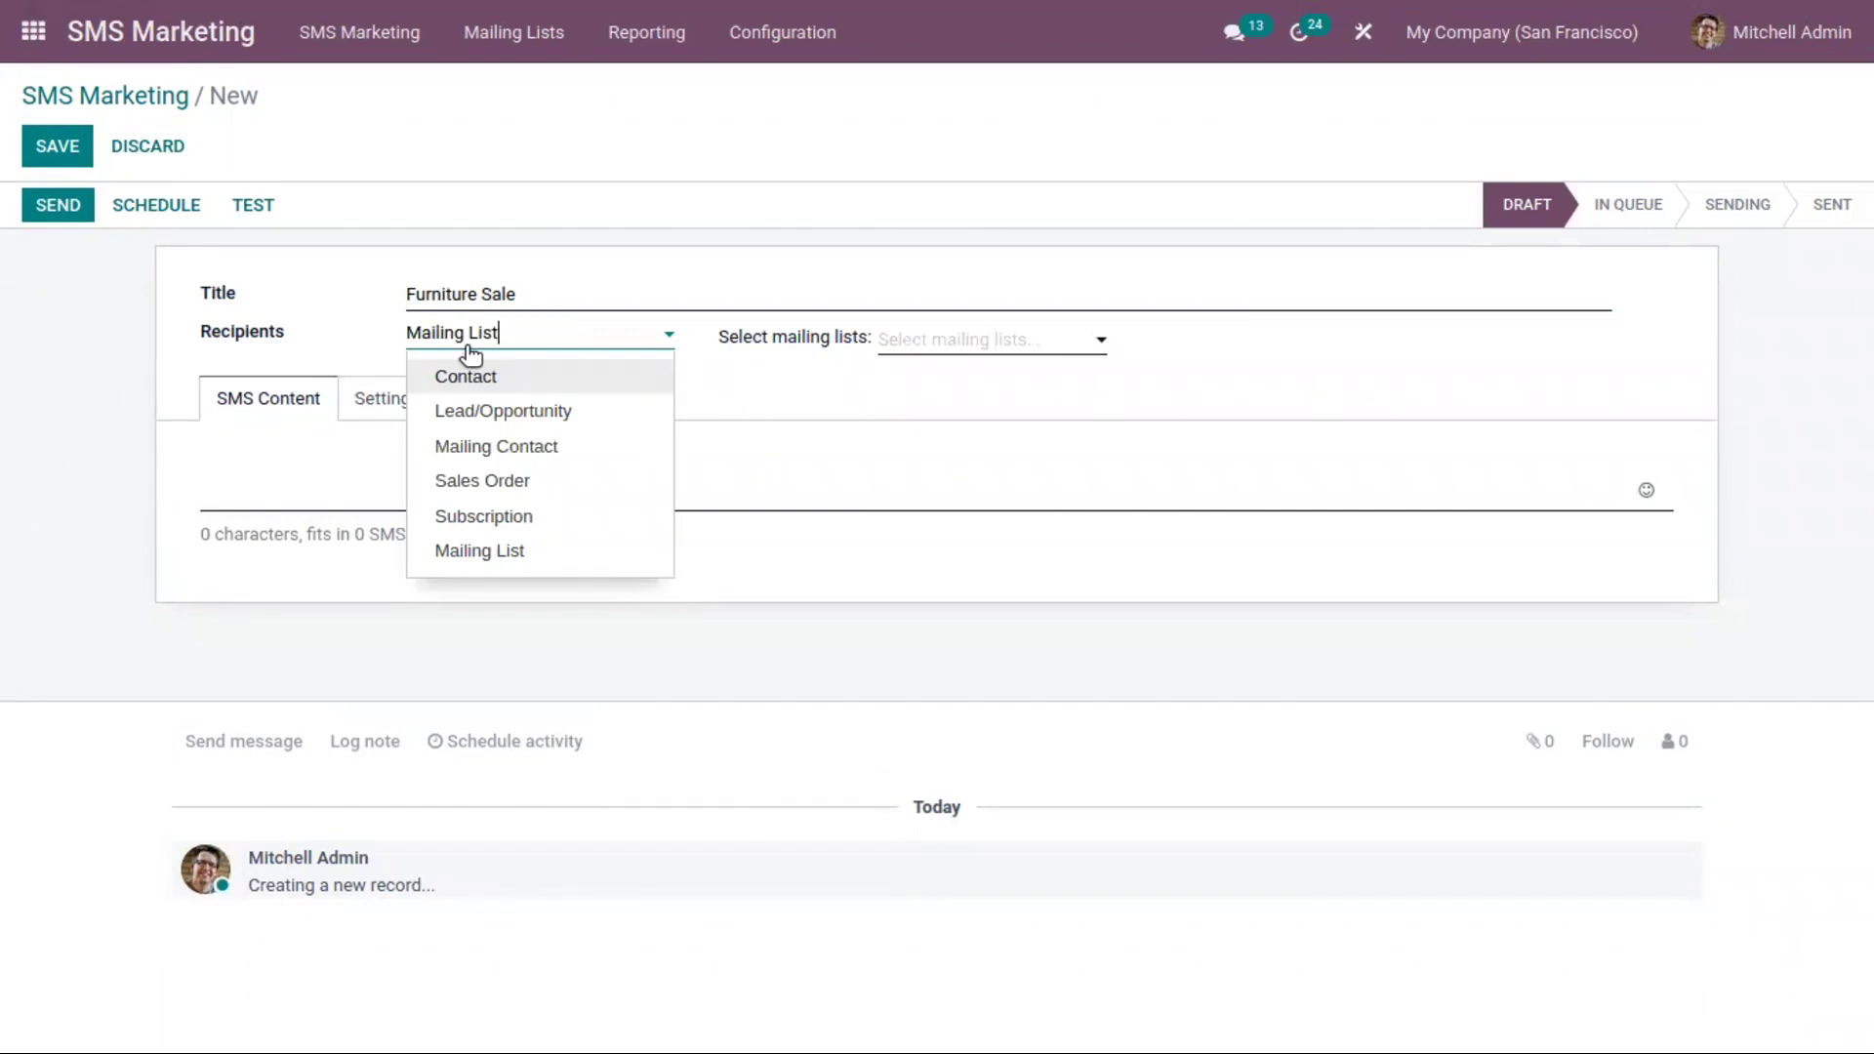
pyautogui.click(539, 381)
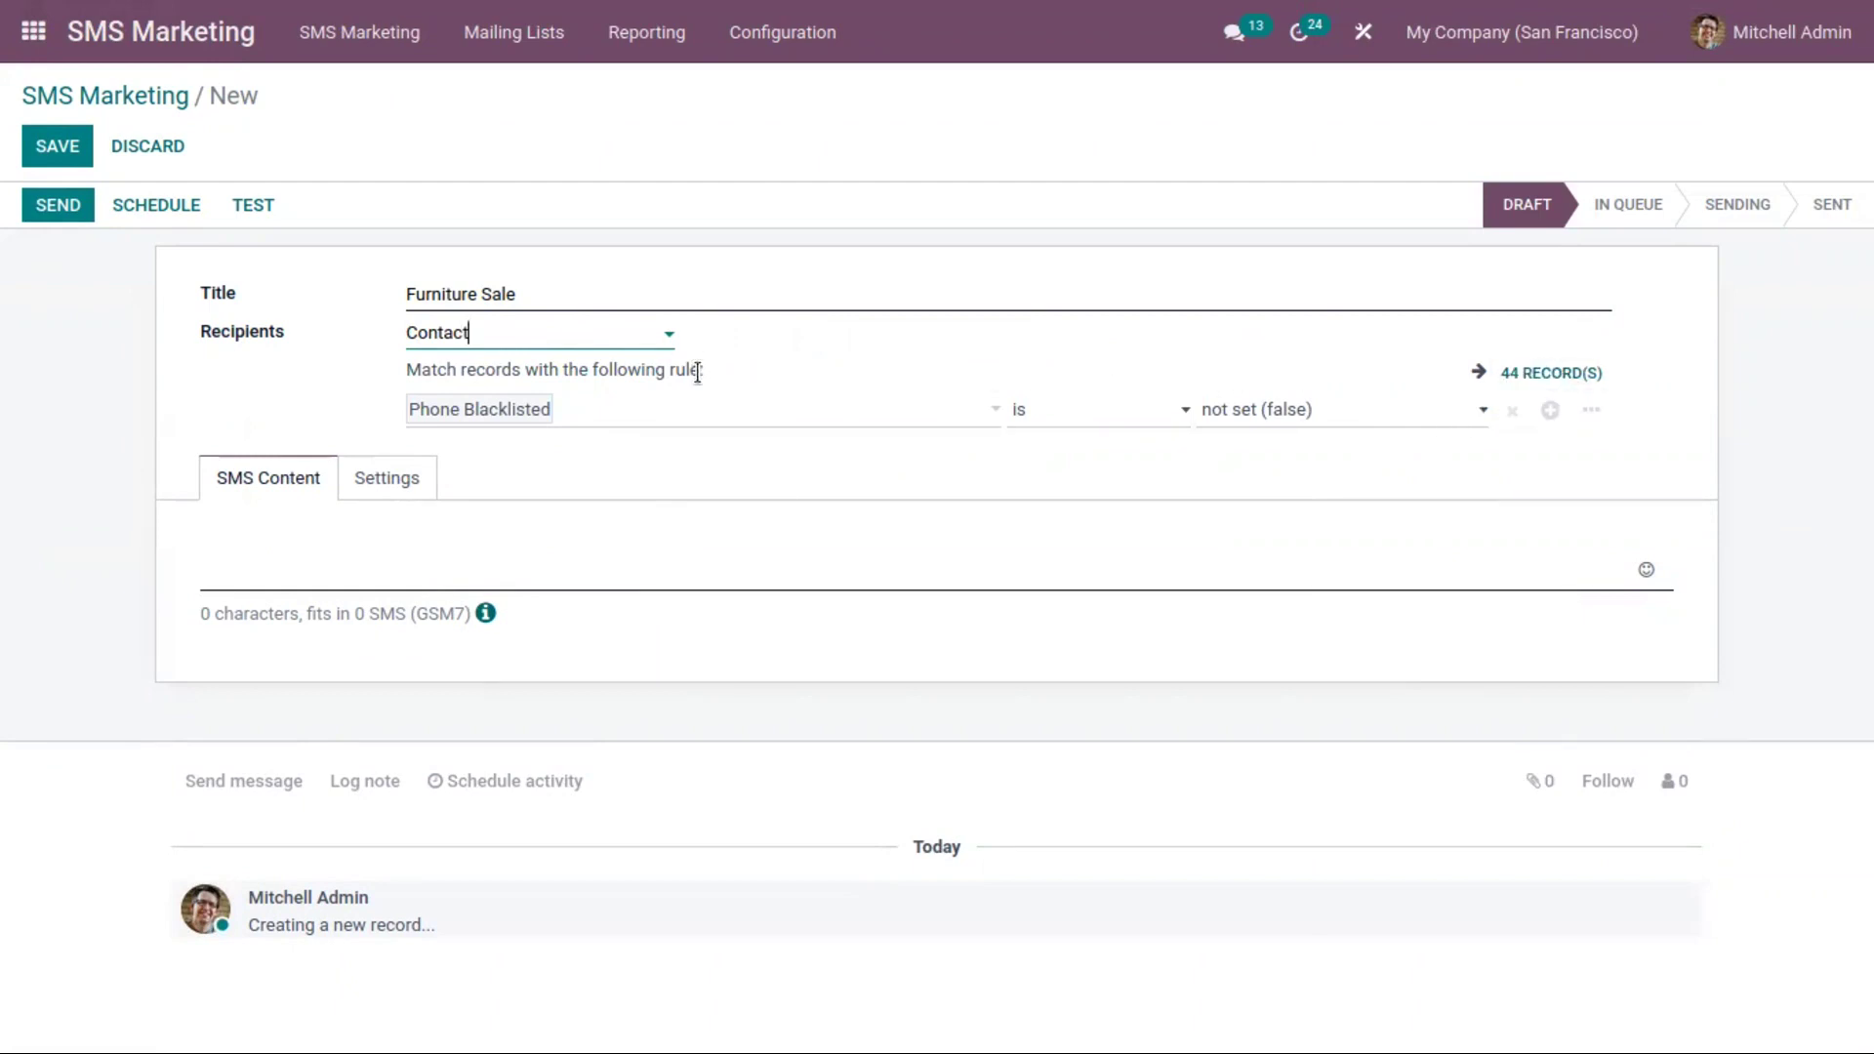
pyautogui.click(669, 415)
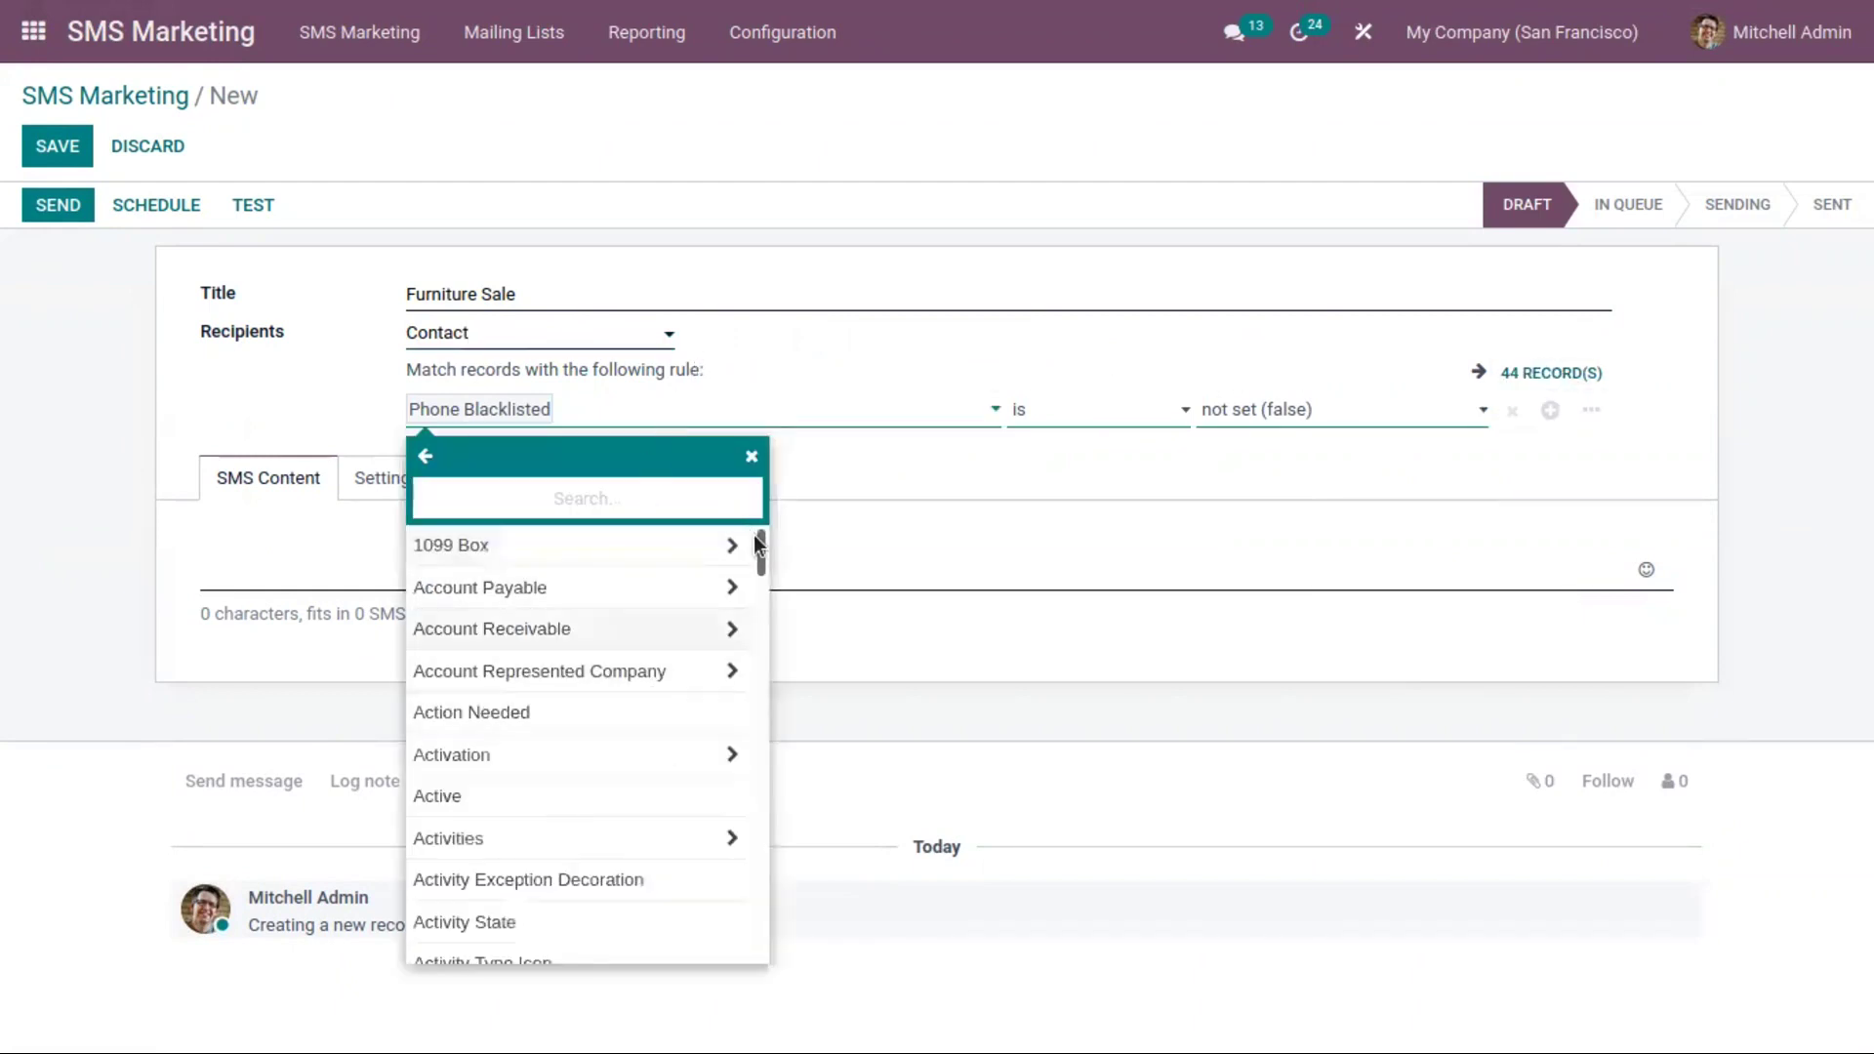
# Change the rule to Country contains 'United States' and review the 42 matching contacts
pyautogui.scroll(-2, 771, 567)
pyautogui.scroll(-5, 771, 566)
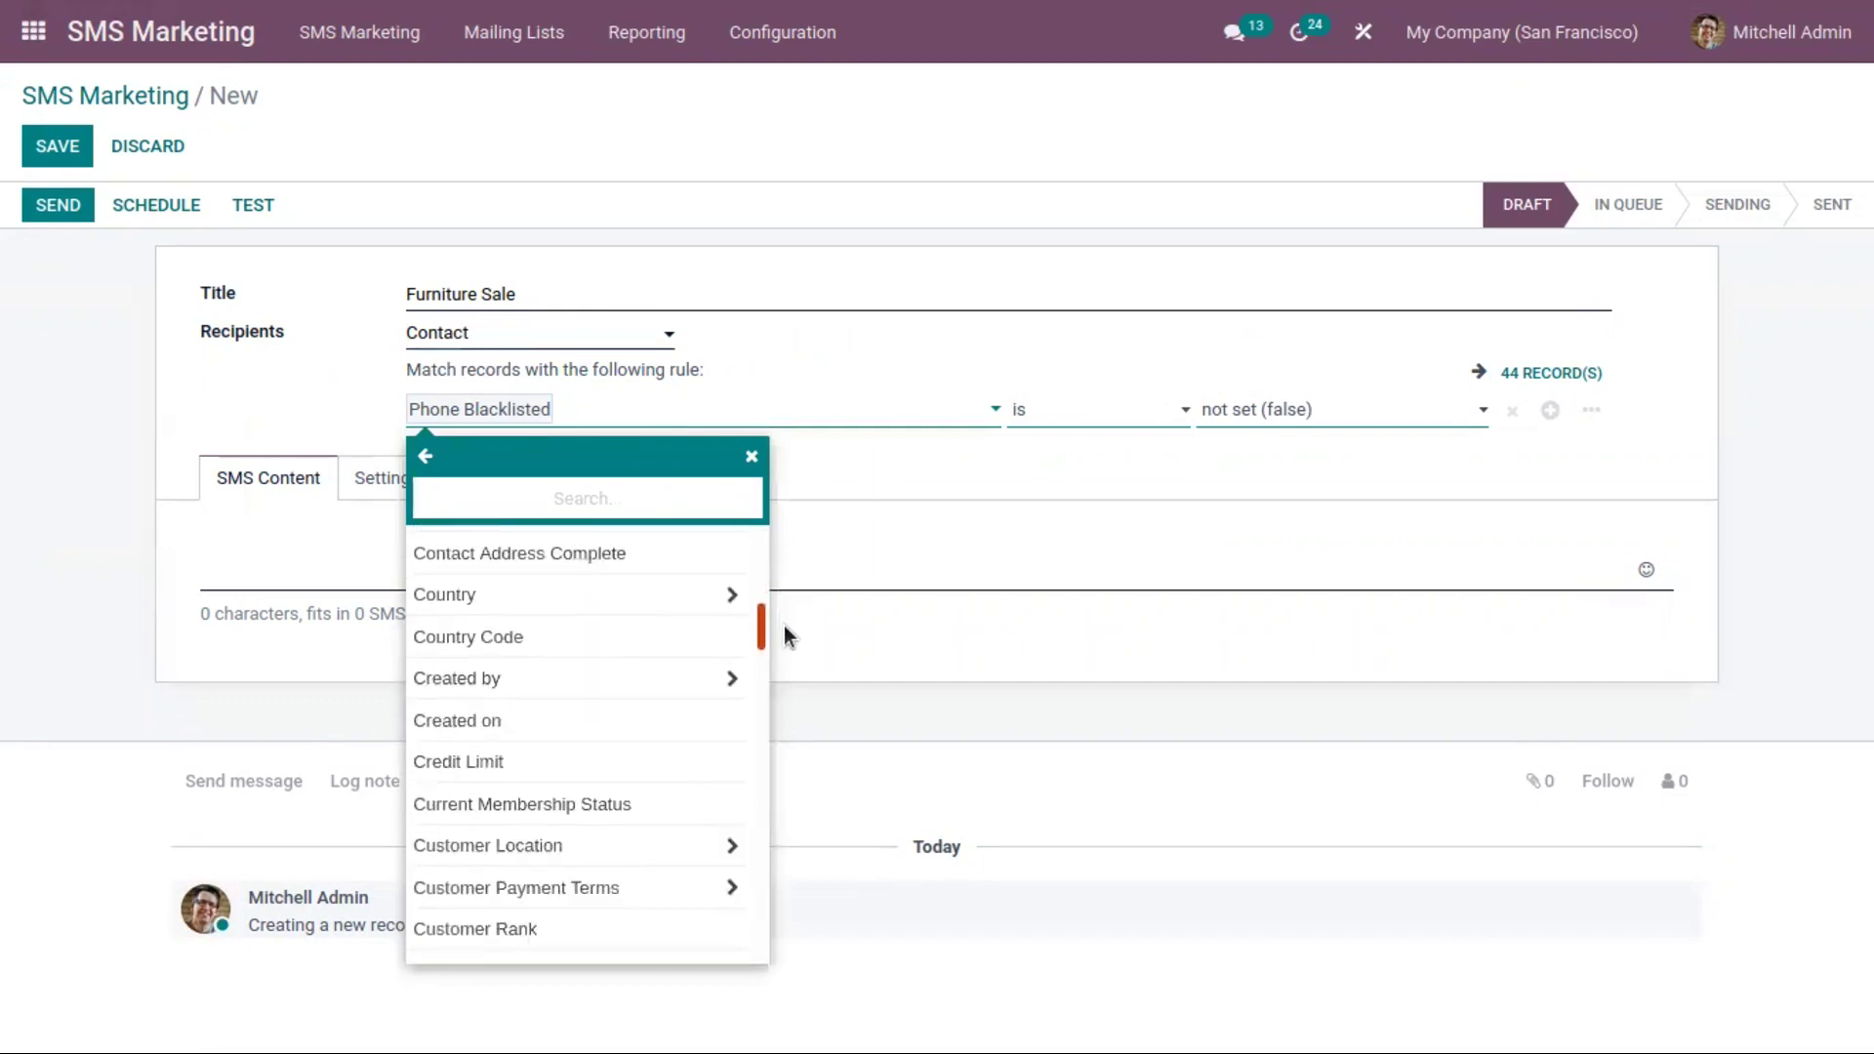
pyautogui.scroll(1, 778, 619)
pyautogui.click(677, 618)
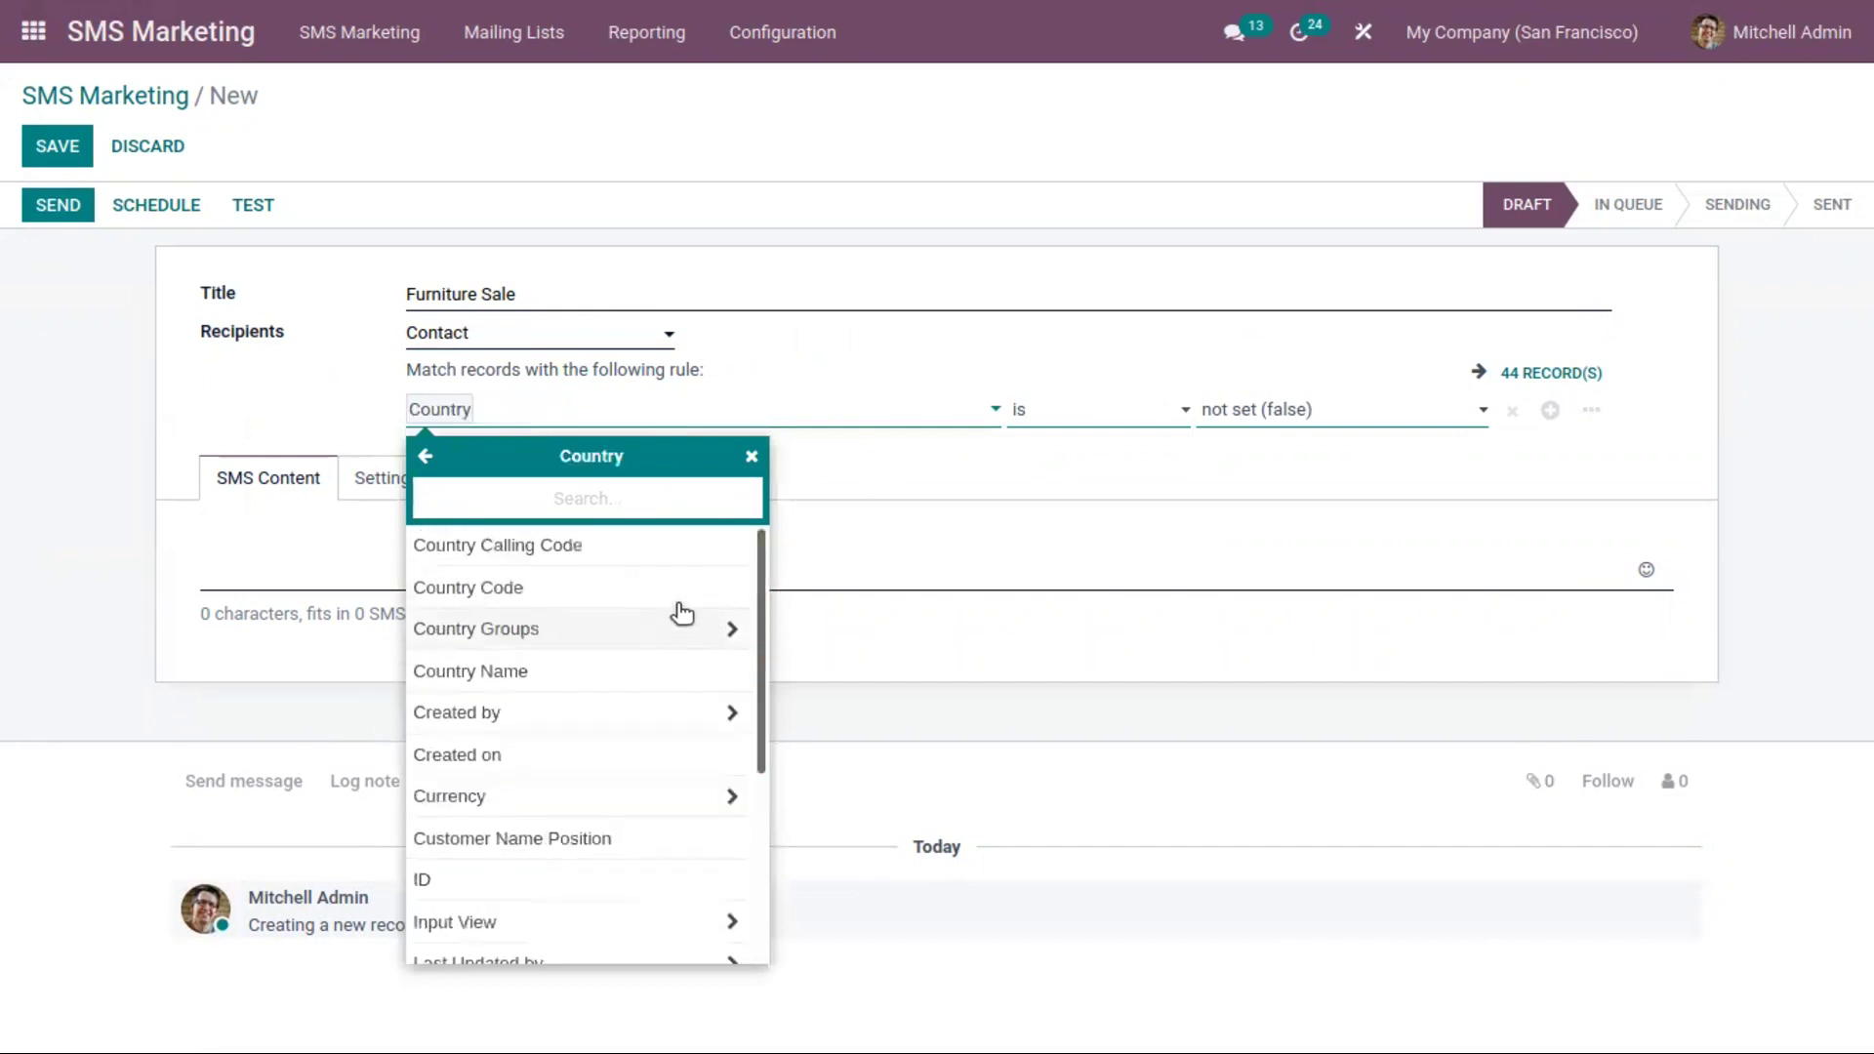
pyautogui.click(1061, 417)
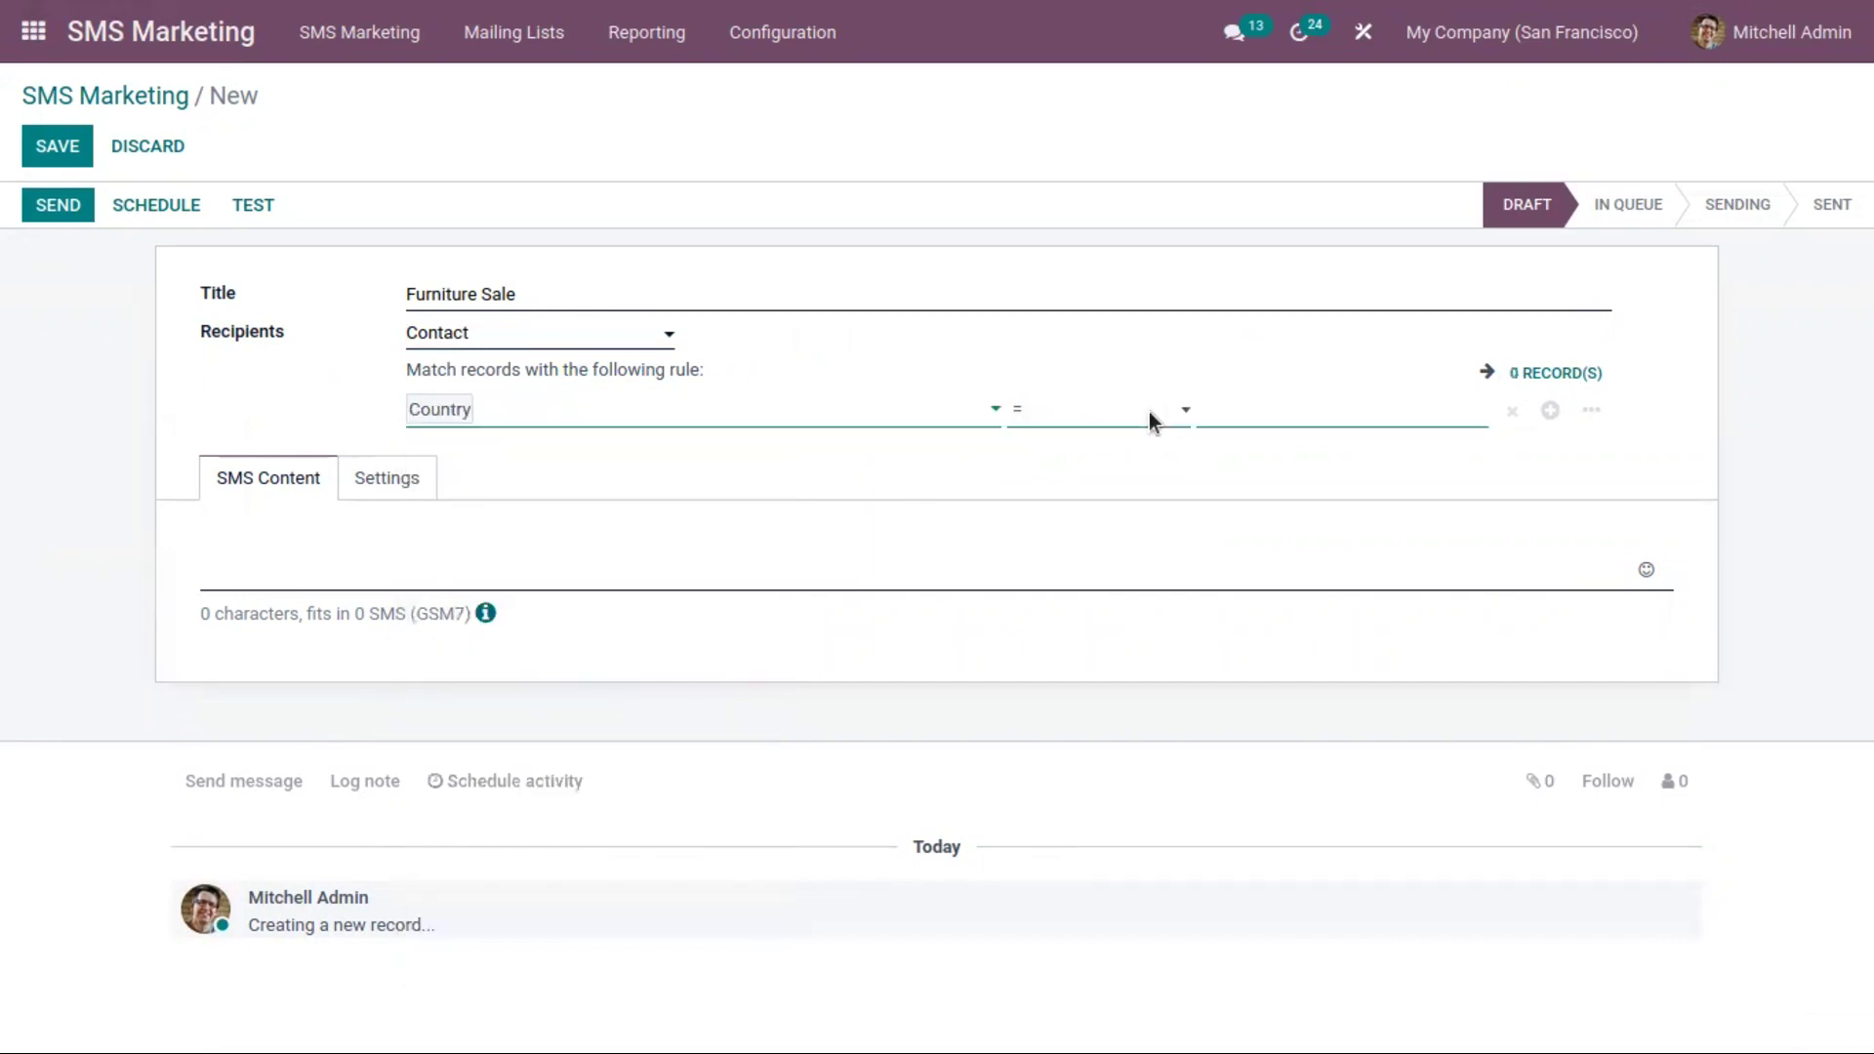
pyautogui.click(1268, 406)
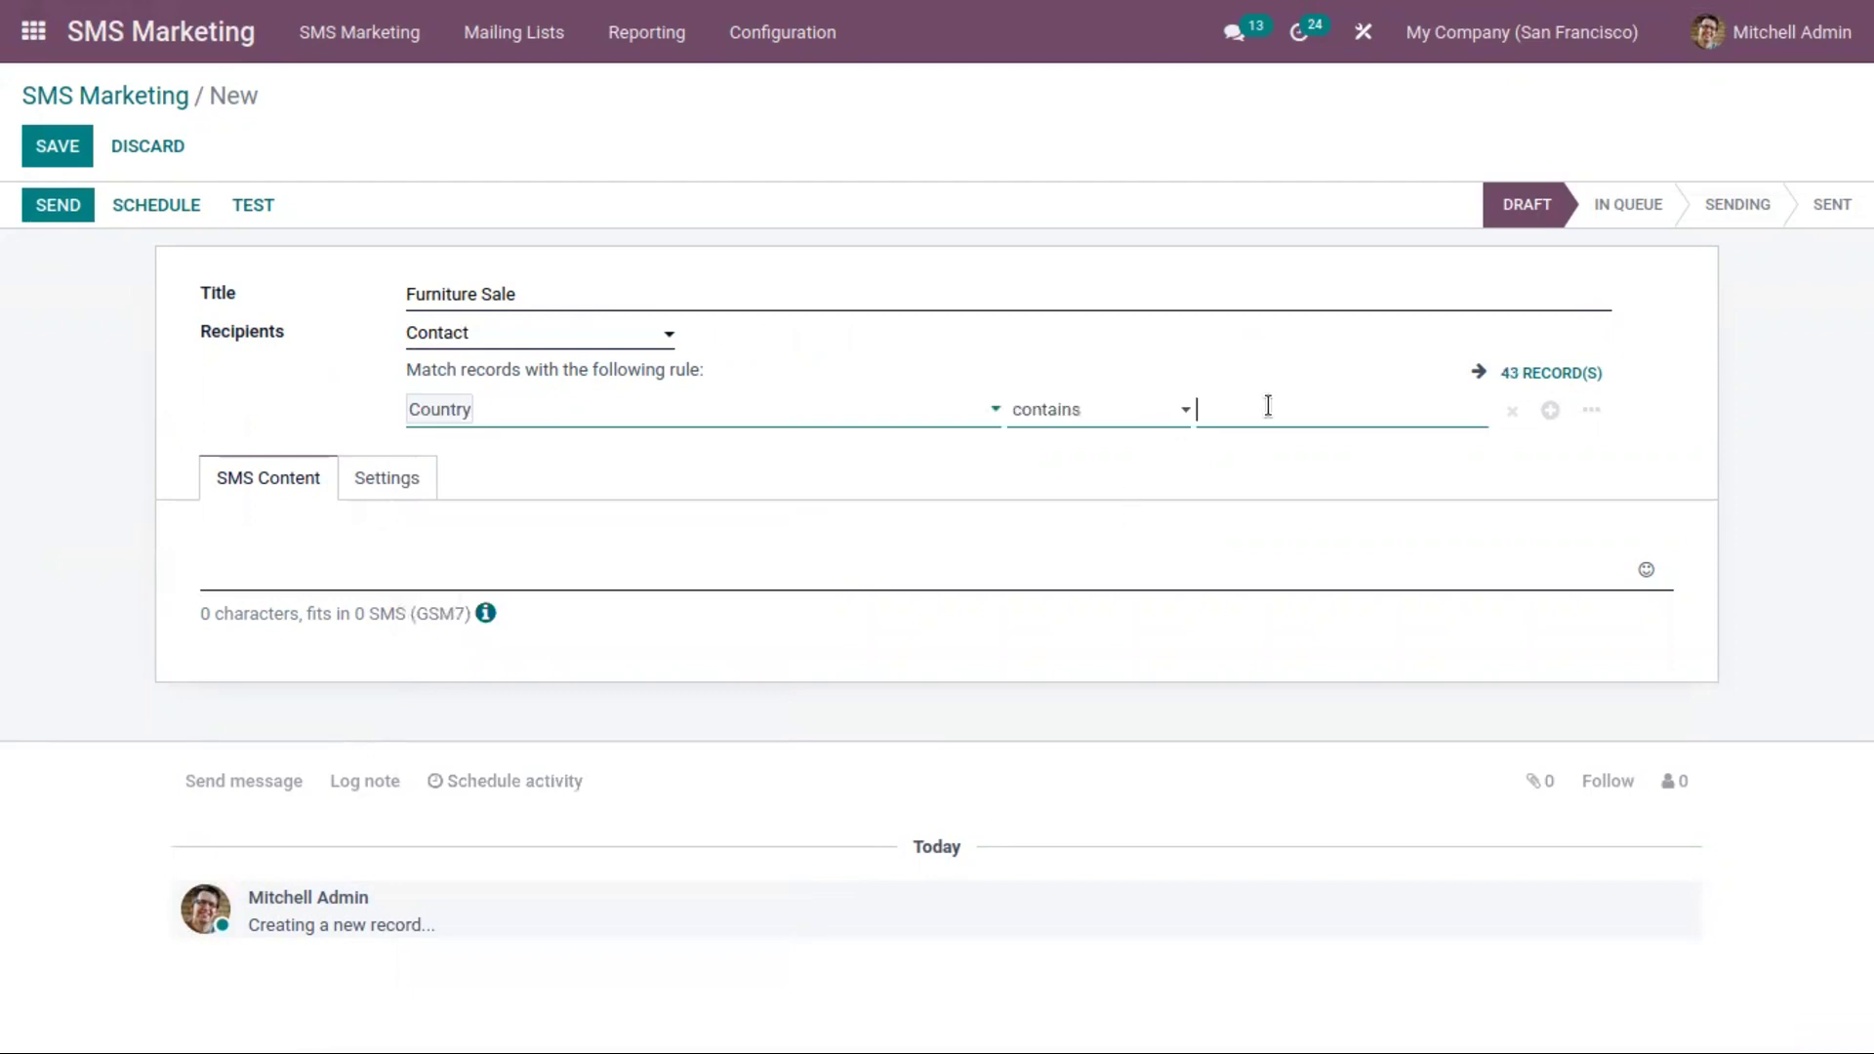
pyautogui.write('United States')
pyautogui.click(1408, 502)
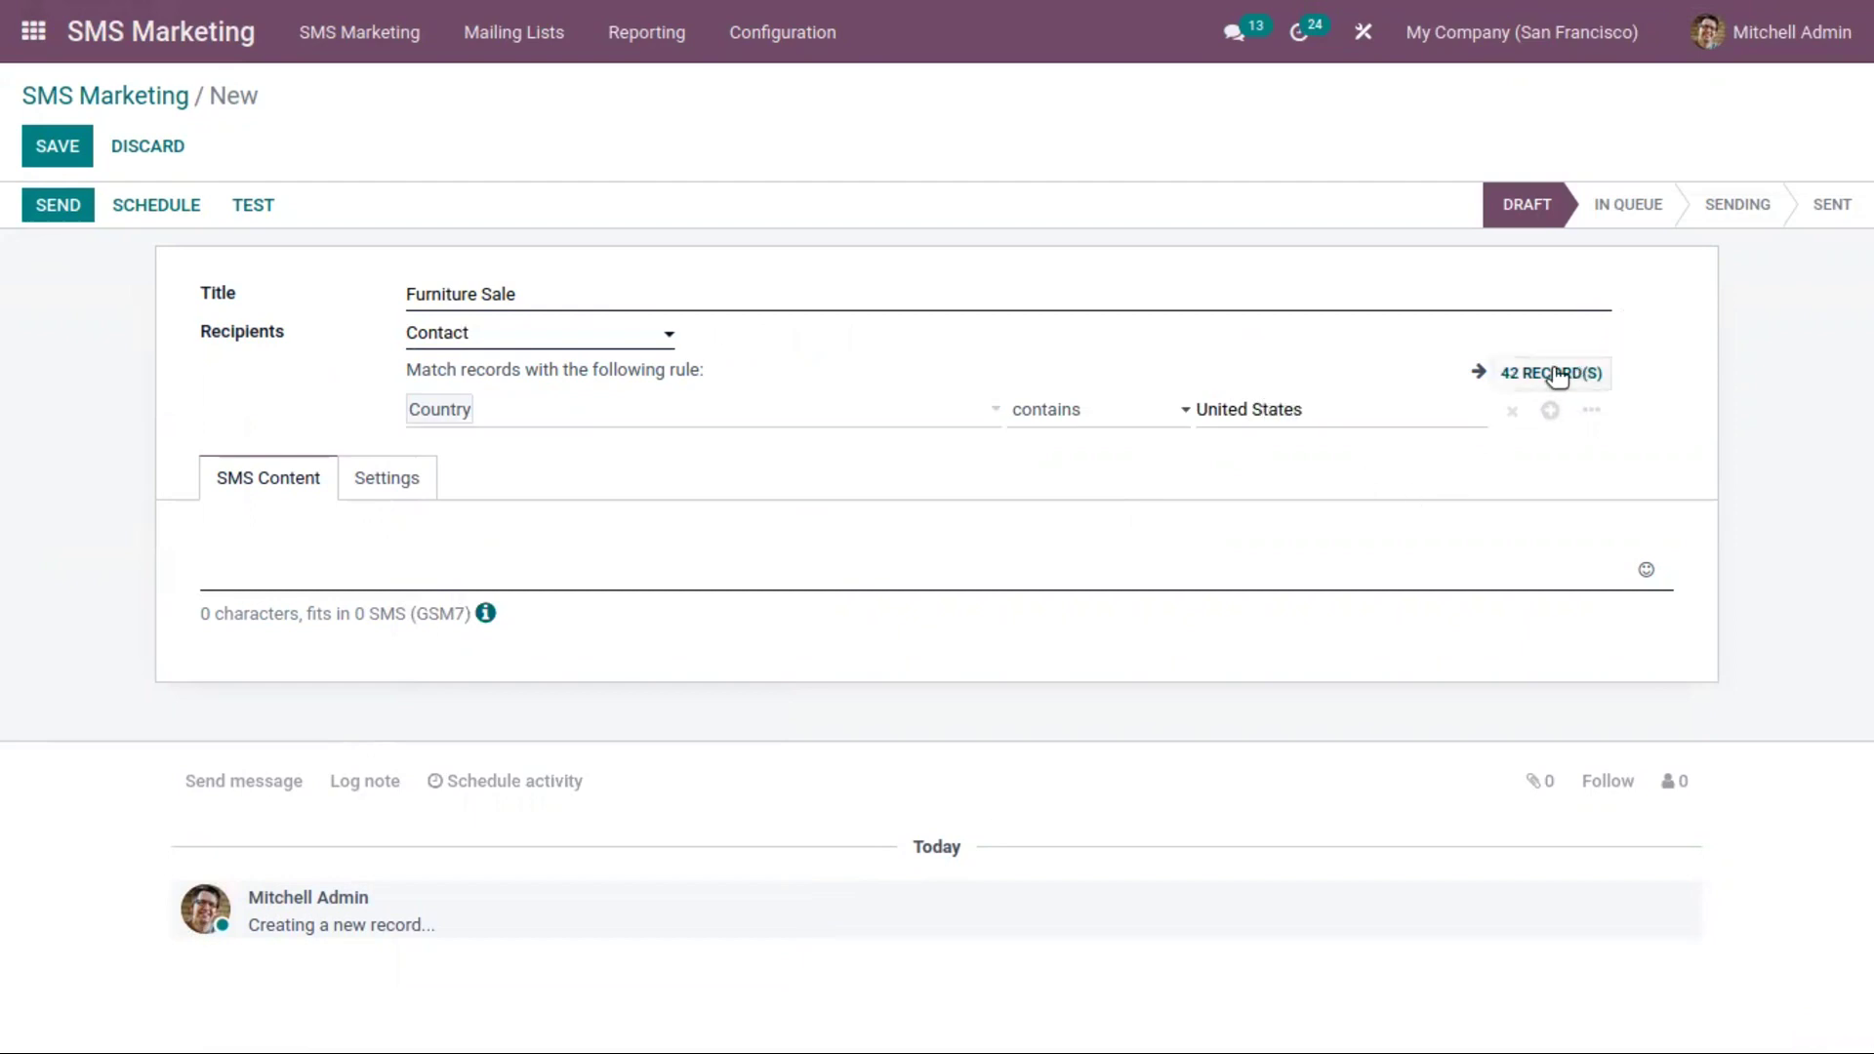
pyautogui.click(1554, 374)
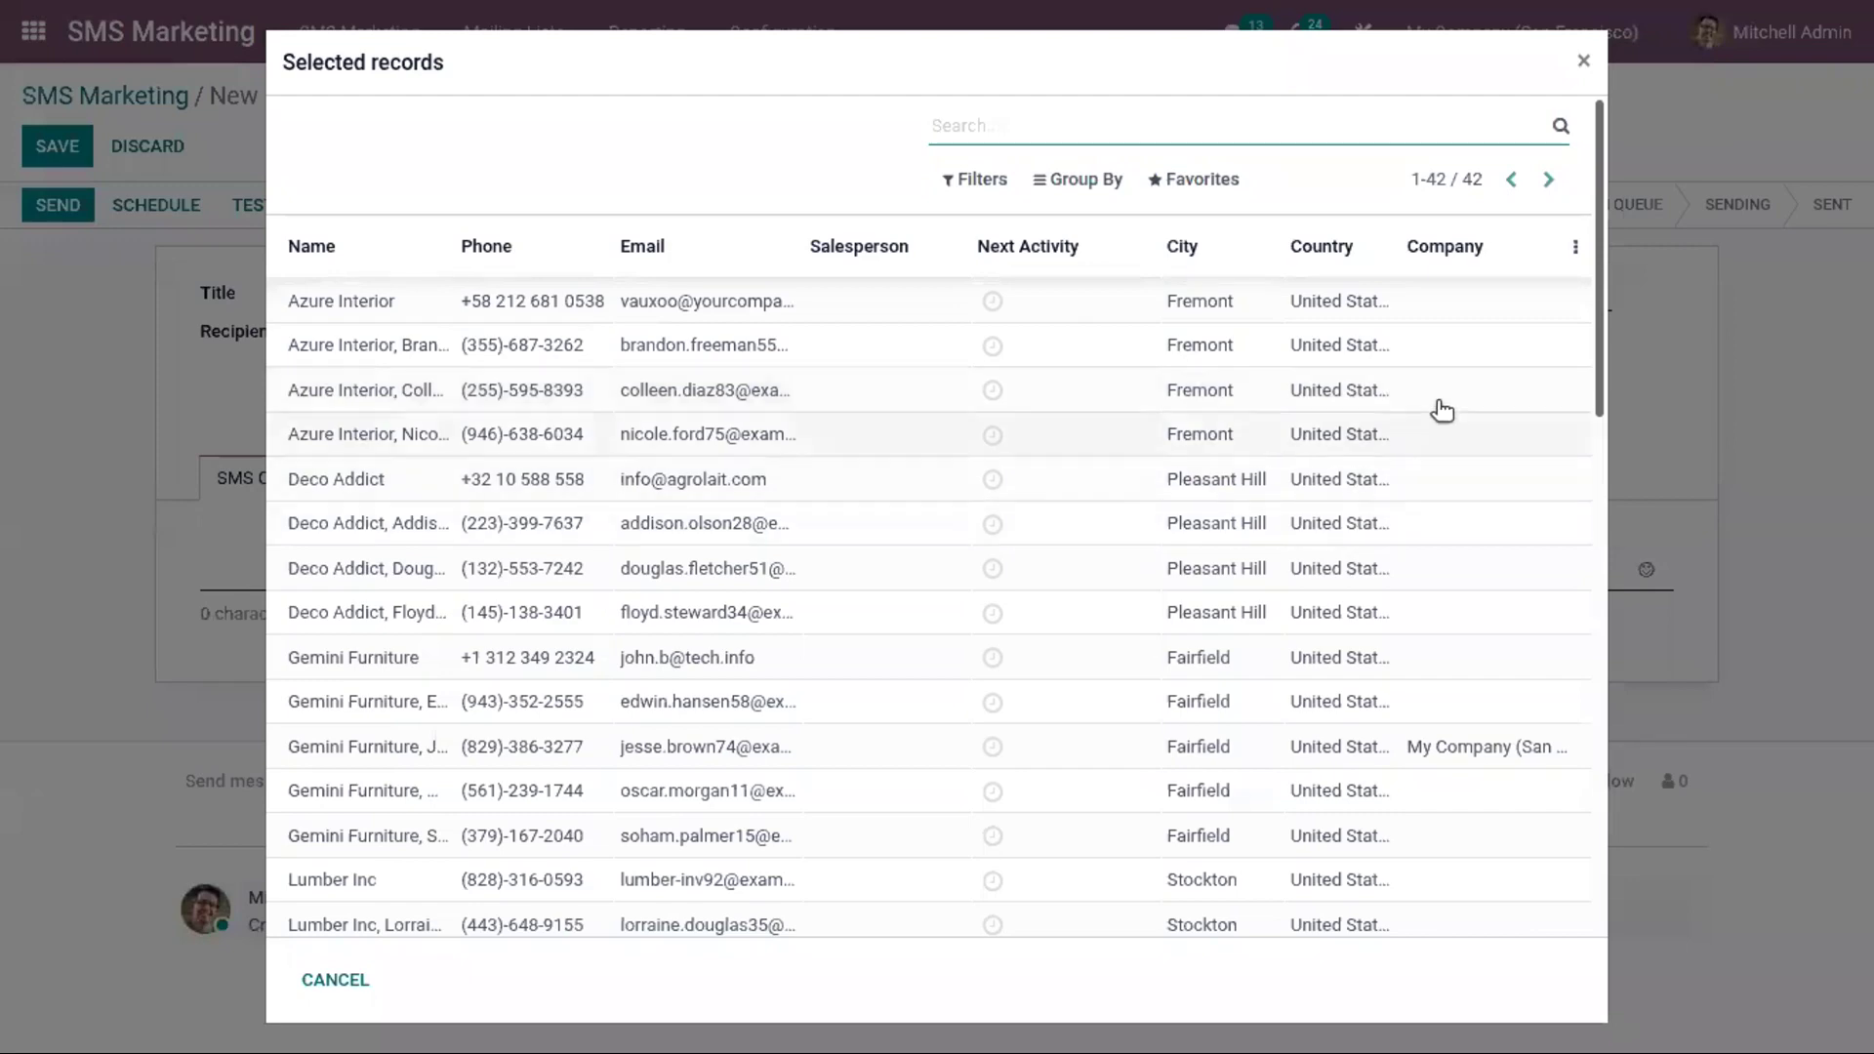
pyautogui.moveTo(1596, 383); pyautogui.dragTo(1562, 968)
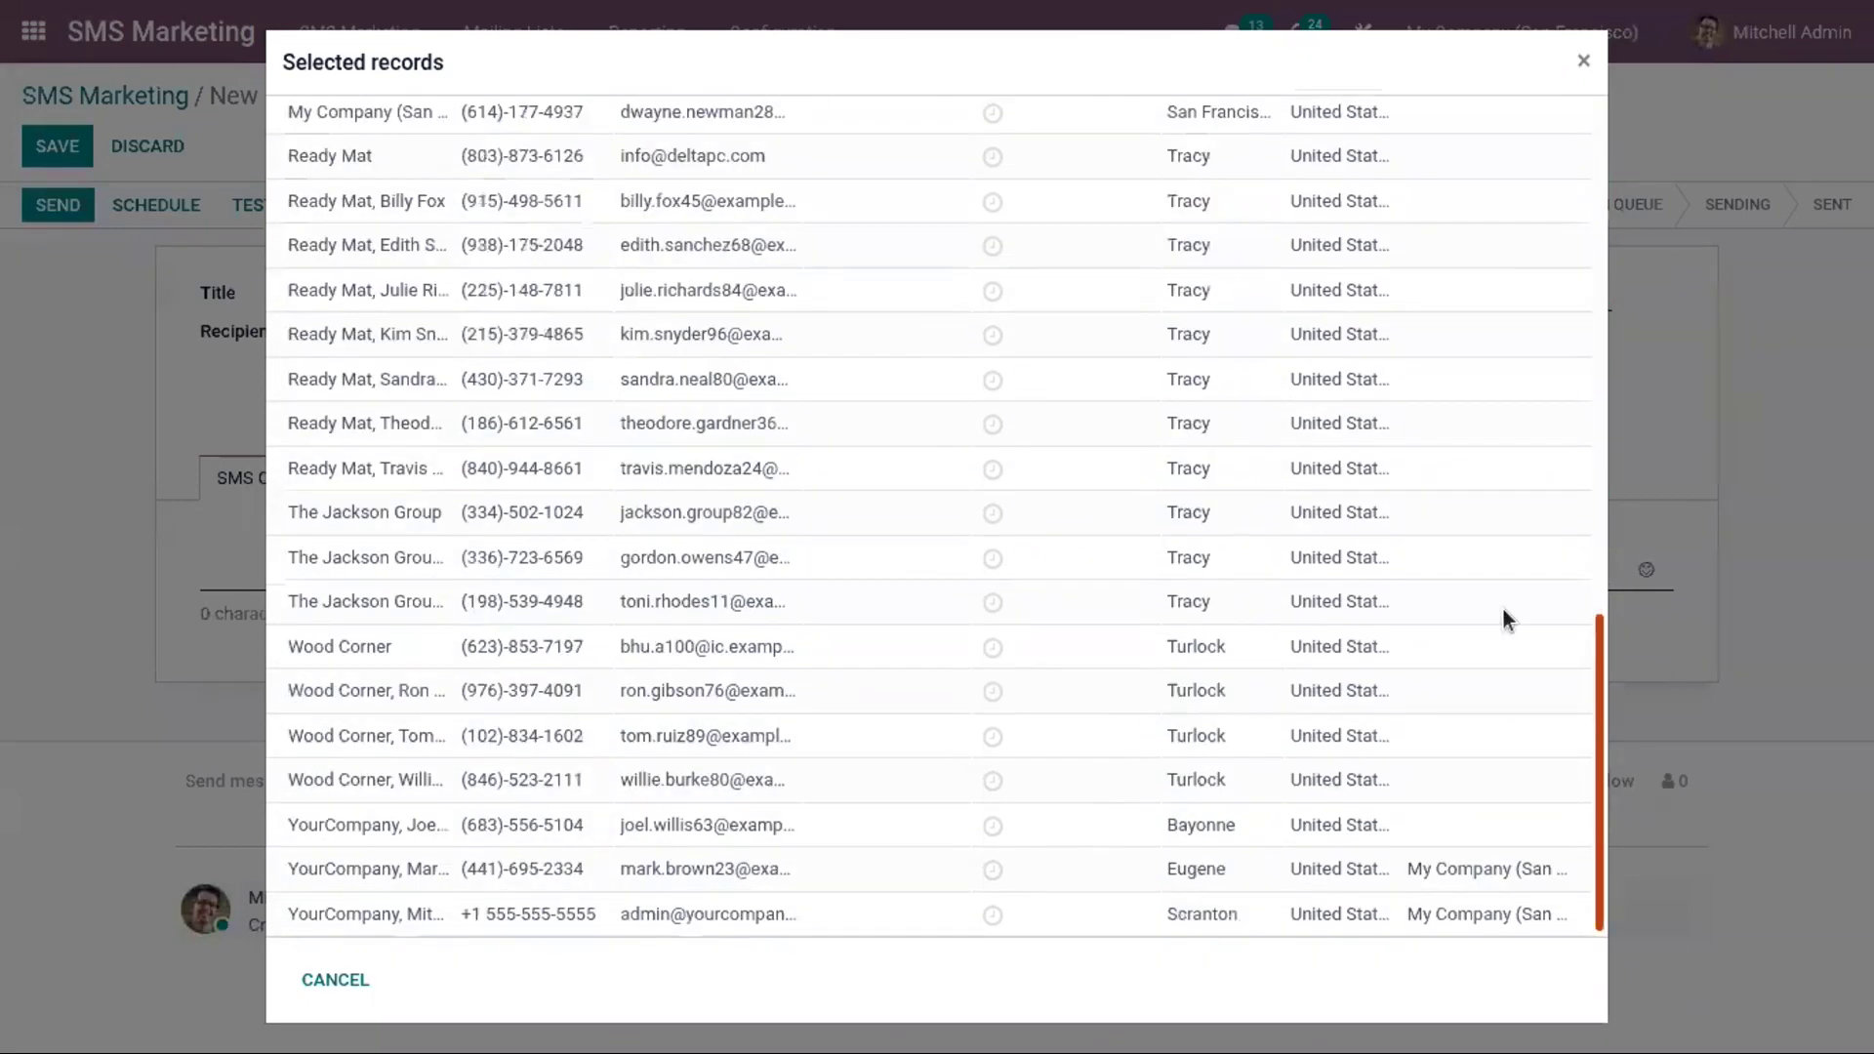
pyautogui.click(1583, 61)
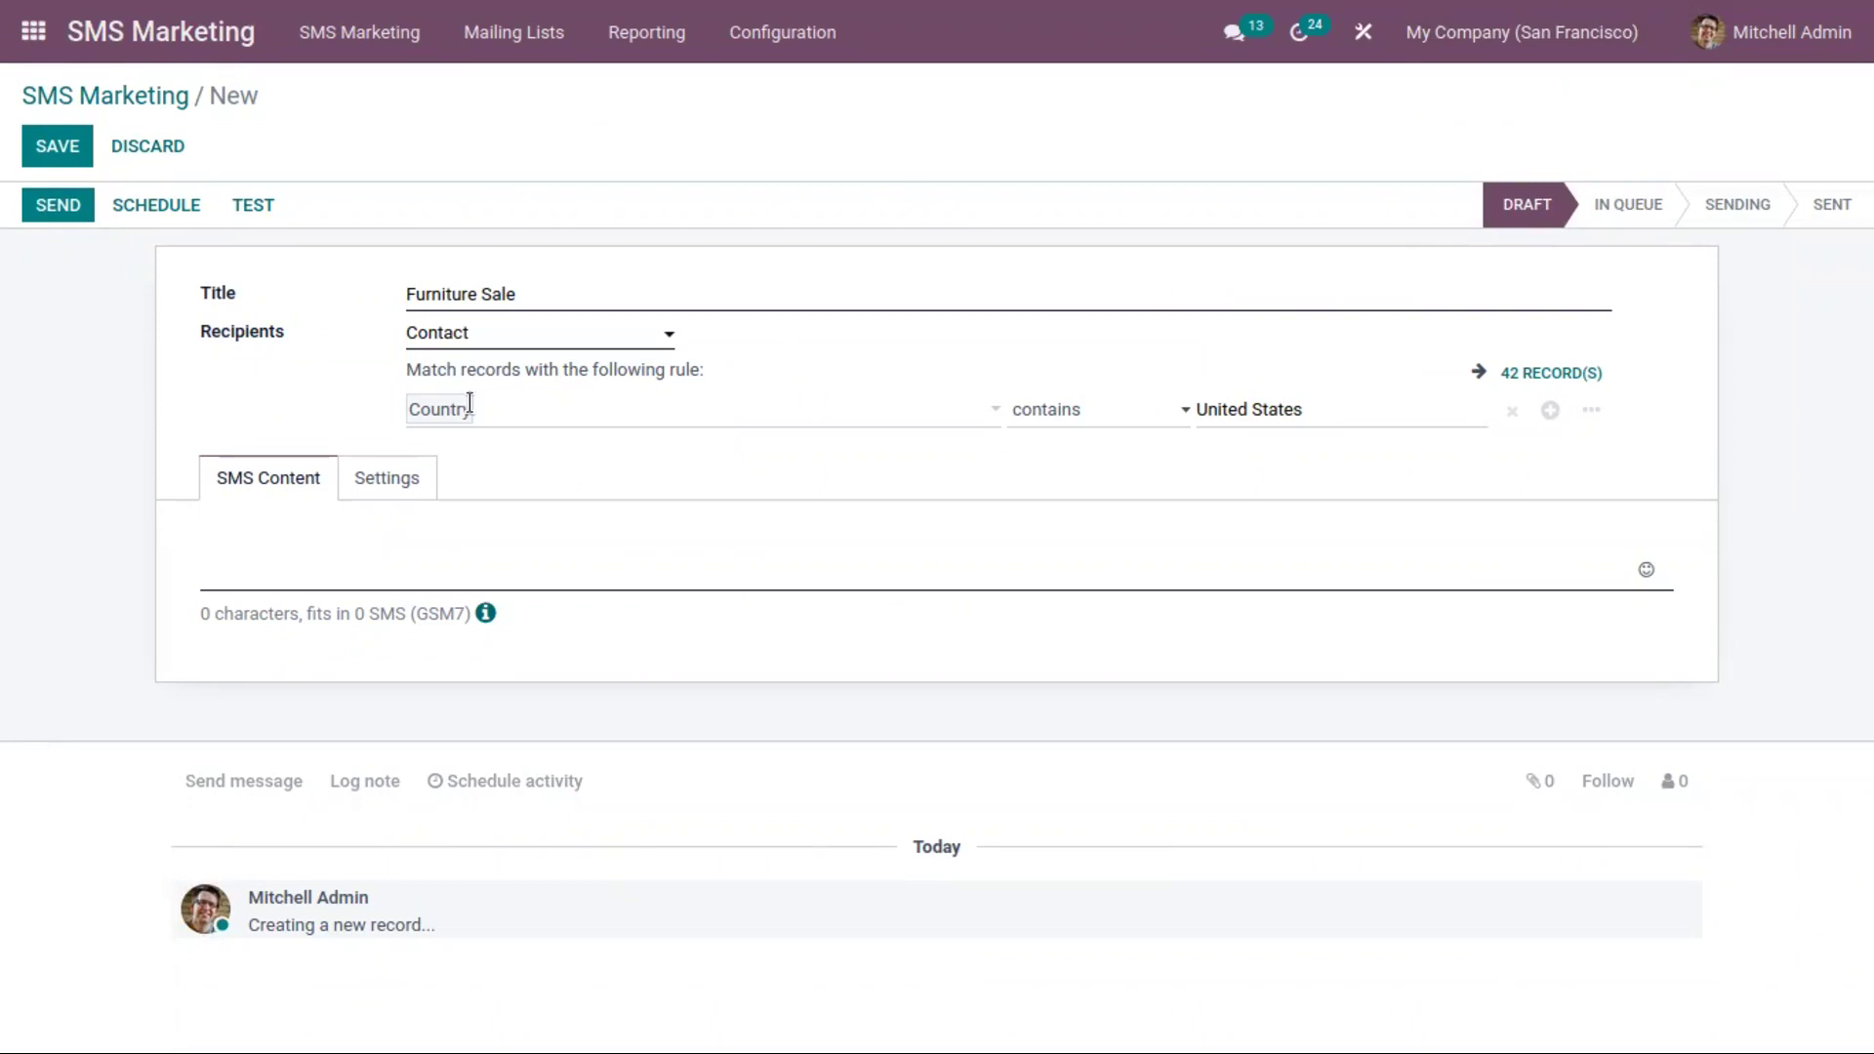
# Switch recipients to a mailing list and type the message '40% Discount for Furniture.Dont miss it'
pyautogui.click(494, 334)
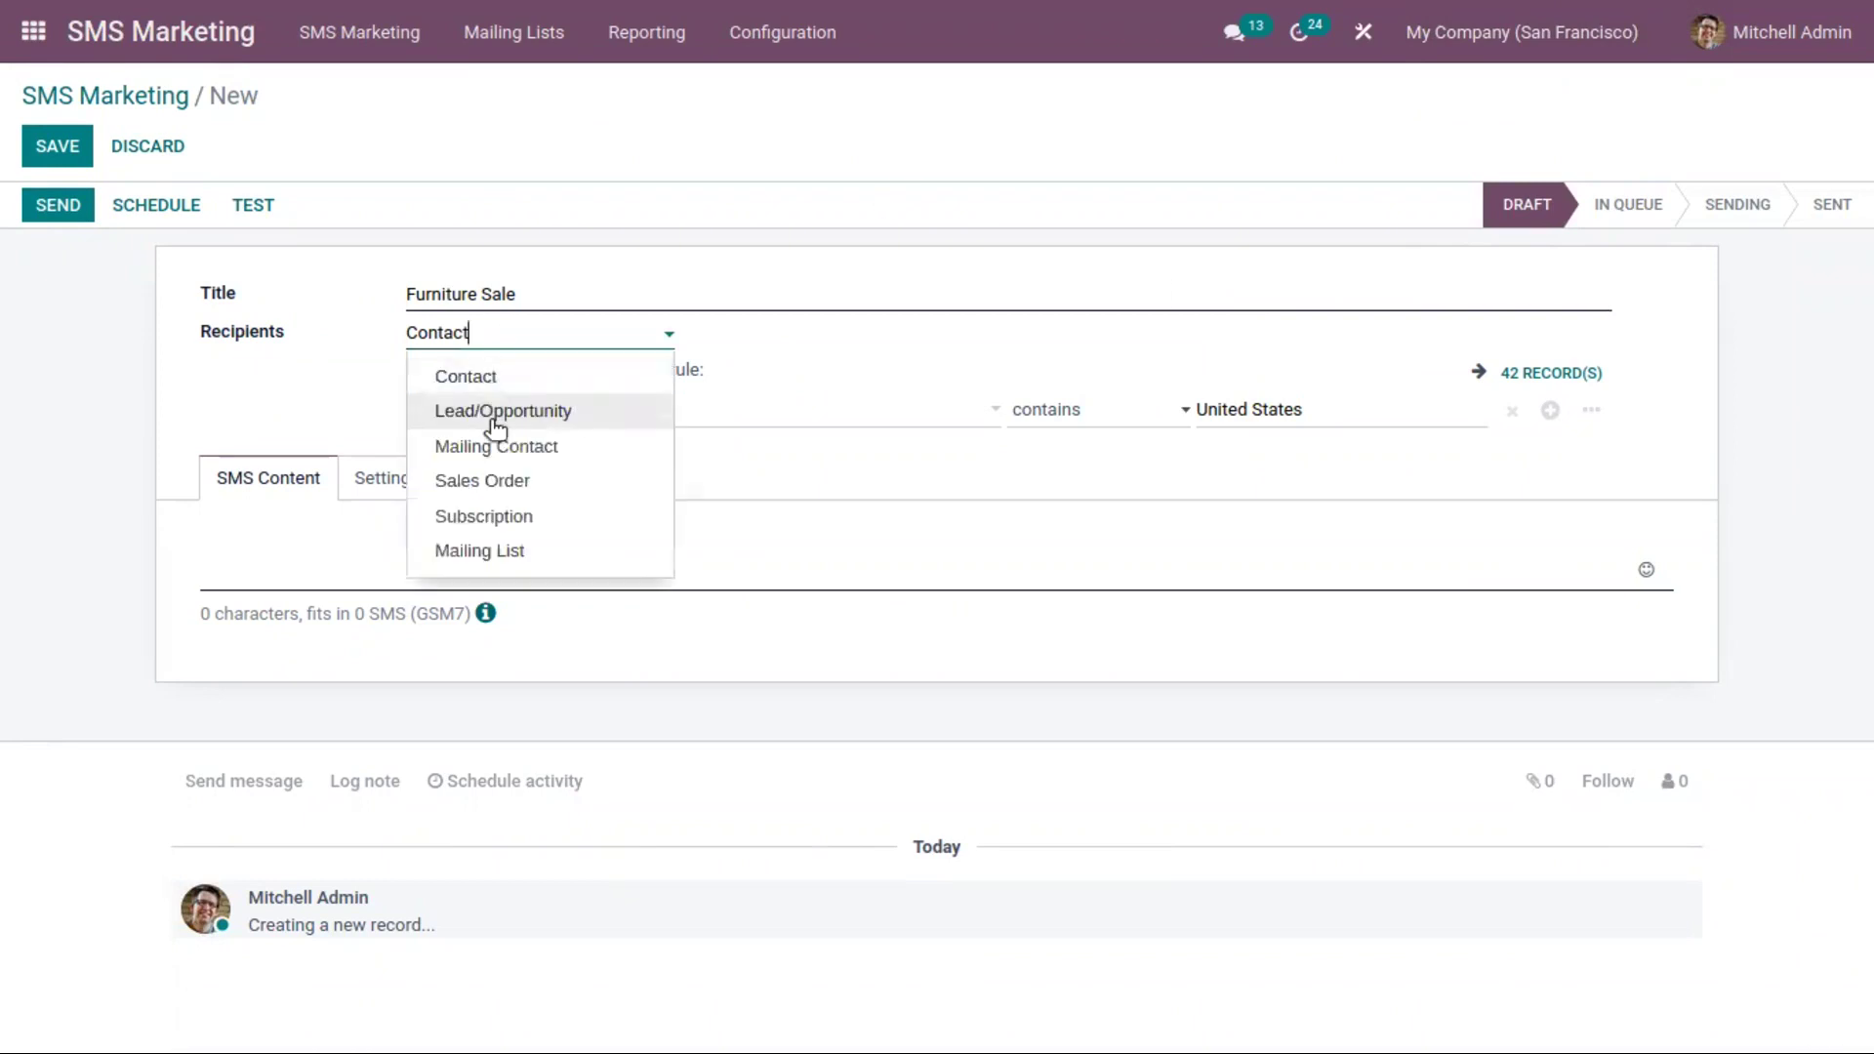
pyautogui.click(569, 550)
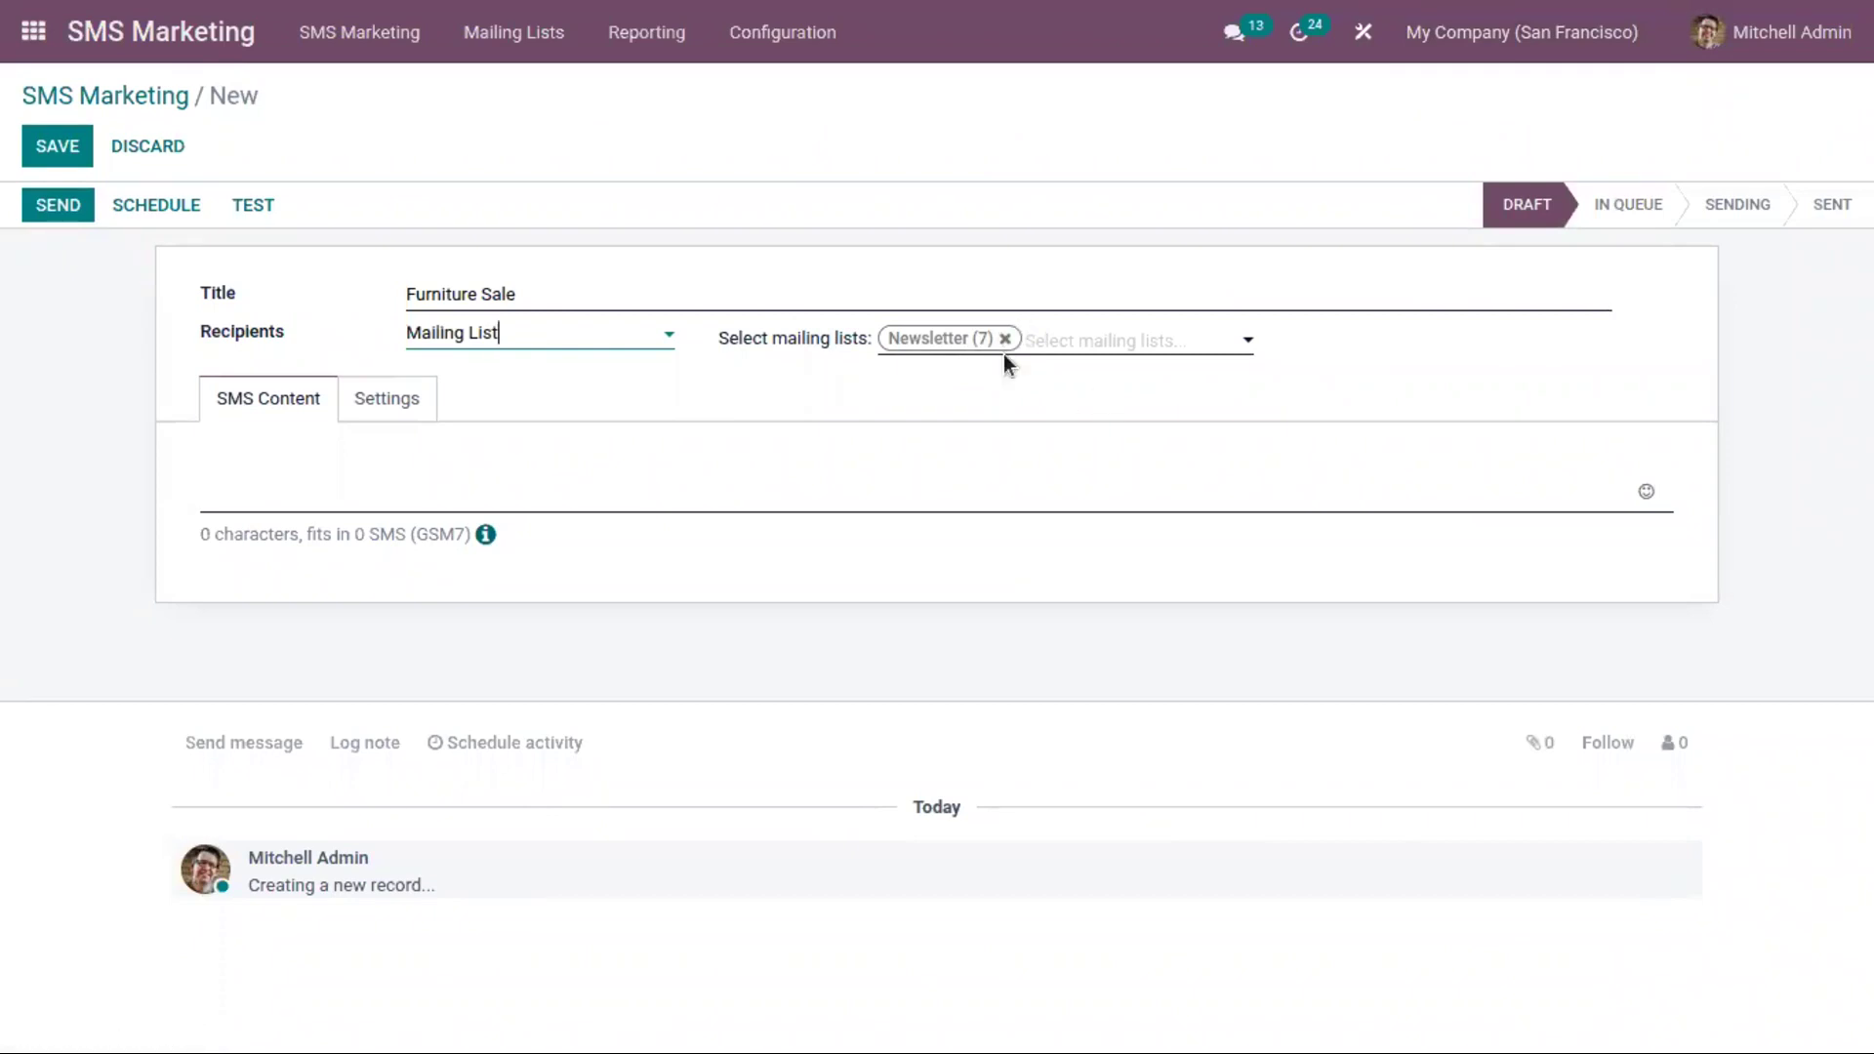
pyautogui.click(280, 463)
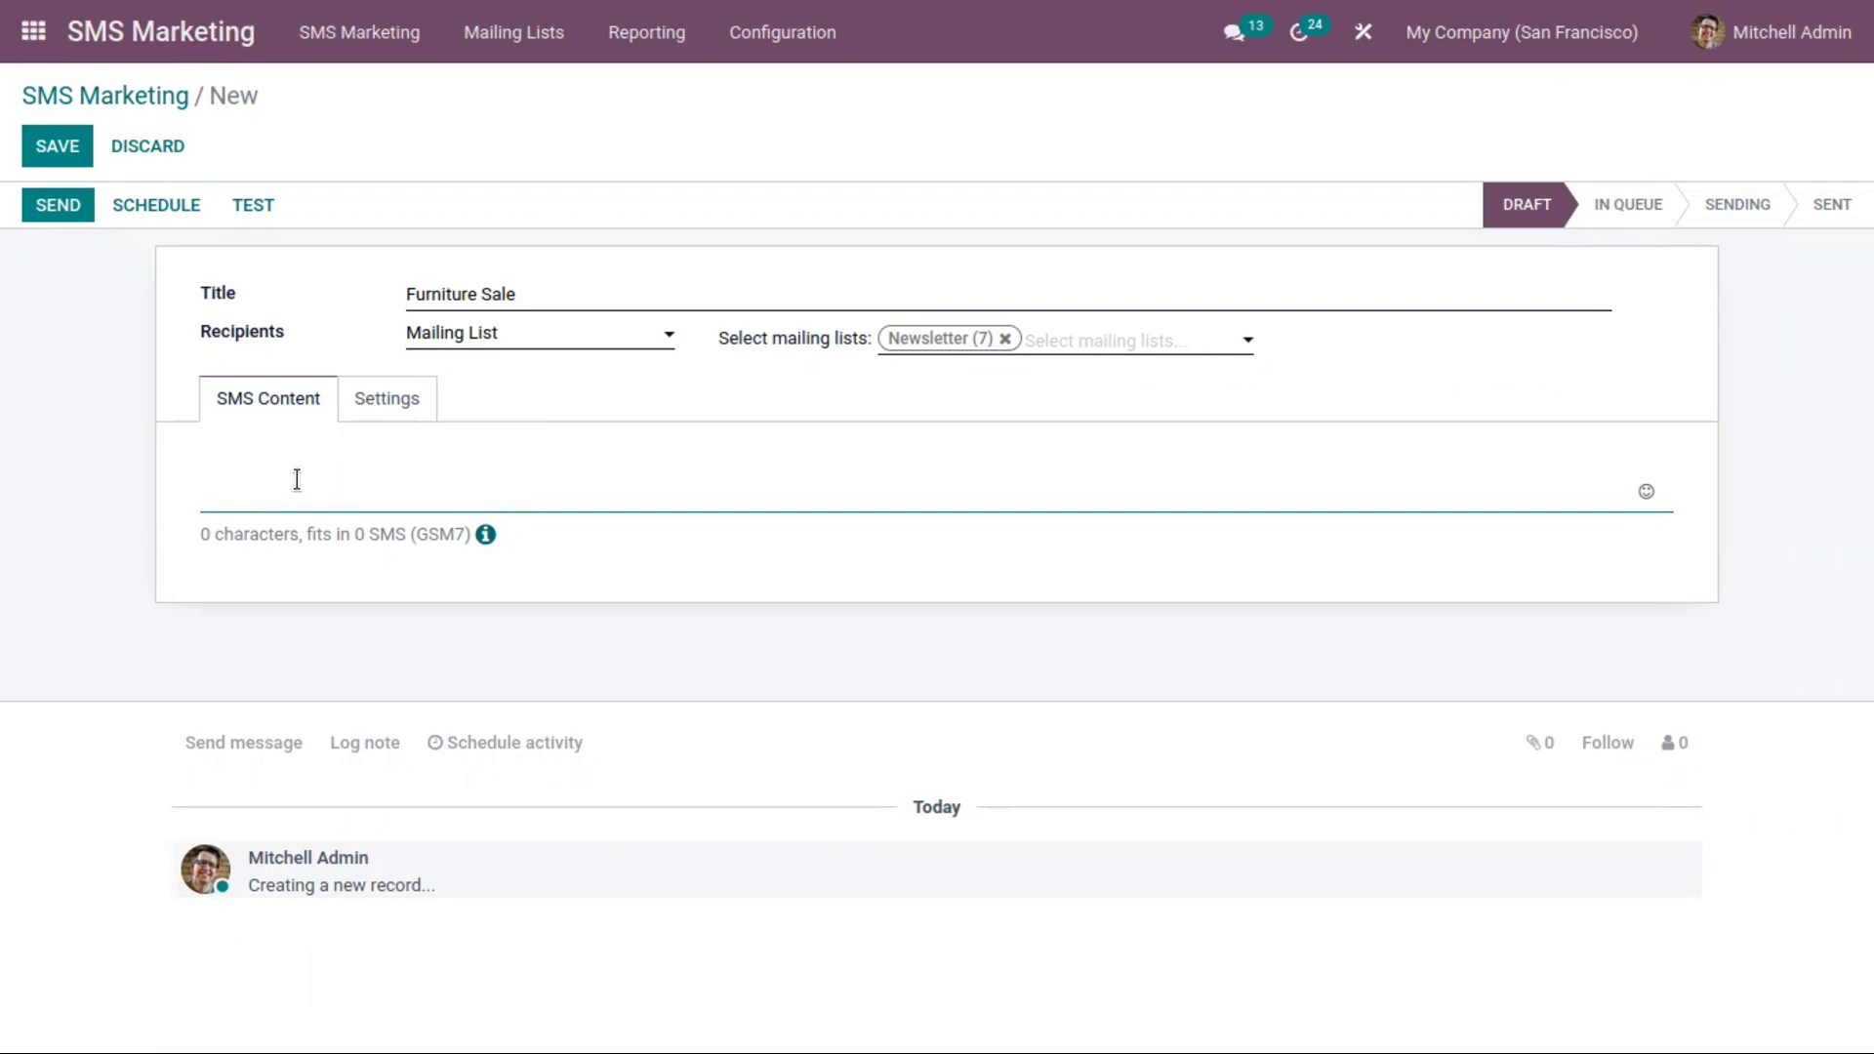
pyautogui.write('$0 %')
pyautogui.press('BackSpace')
pyautogui.press('BackSpace')
pyautogui.press('BackSpace')
pyautogui.press('BackSpace')
pyautogui.write('40% Discount ')
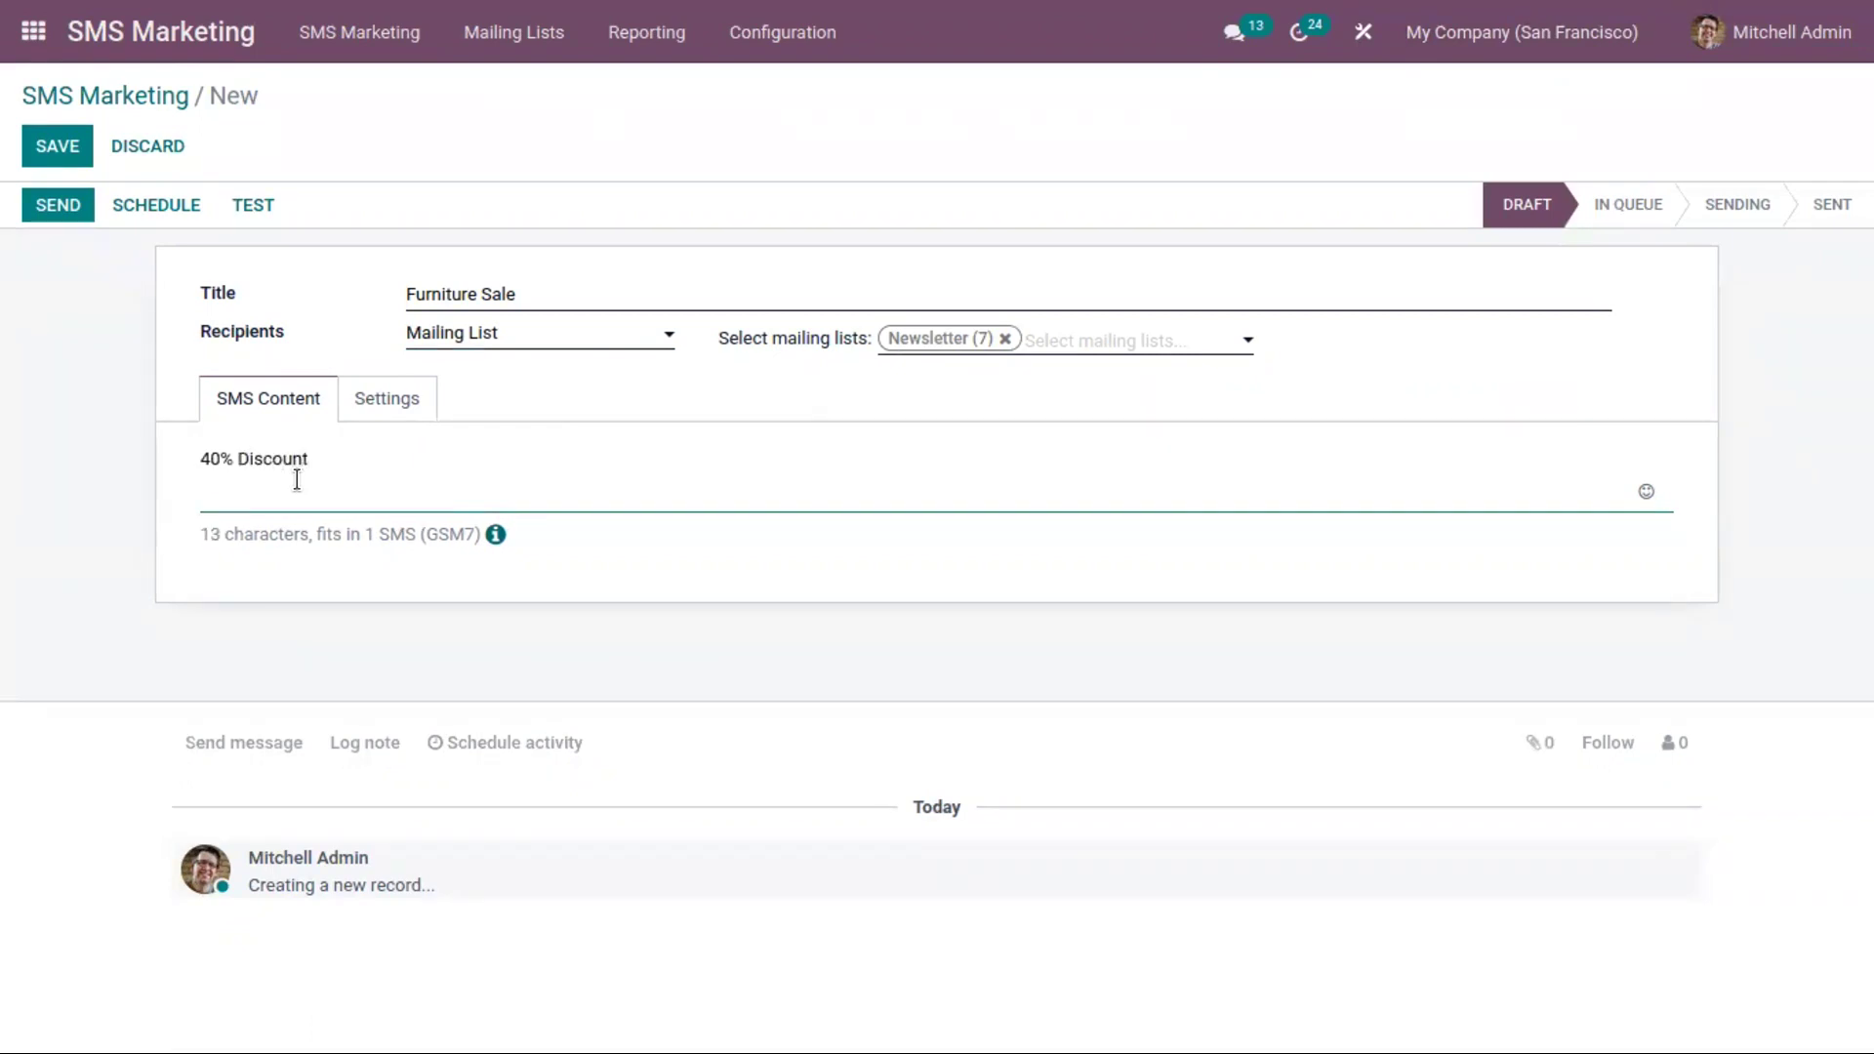
pyautogui.write('for Furnitures')
pyautogui.press('BackSpace')
pyautogui.write('.Dont ')
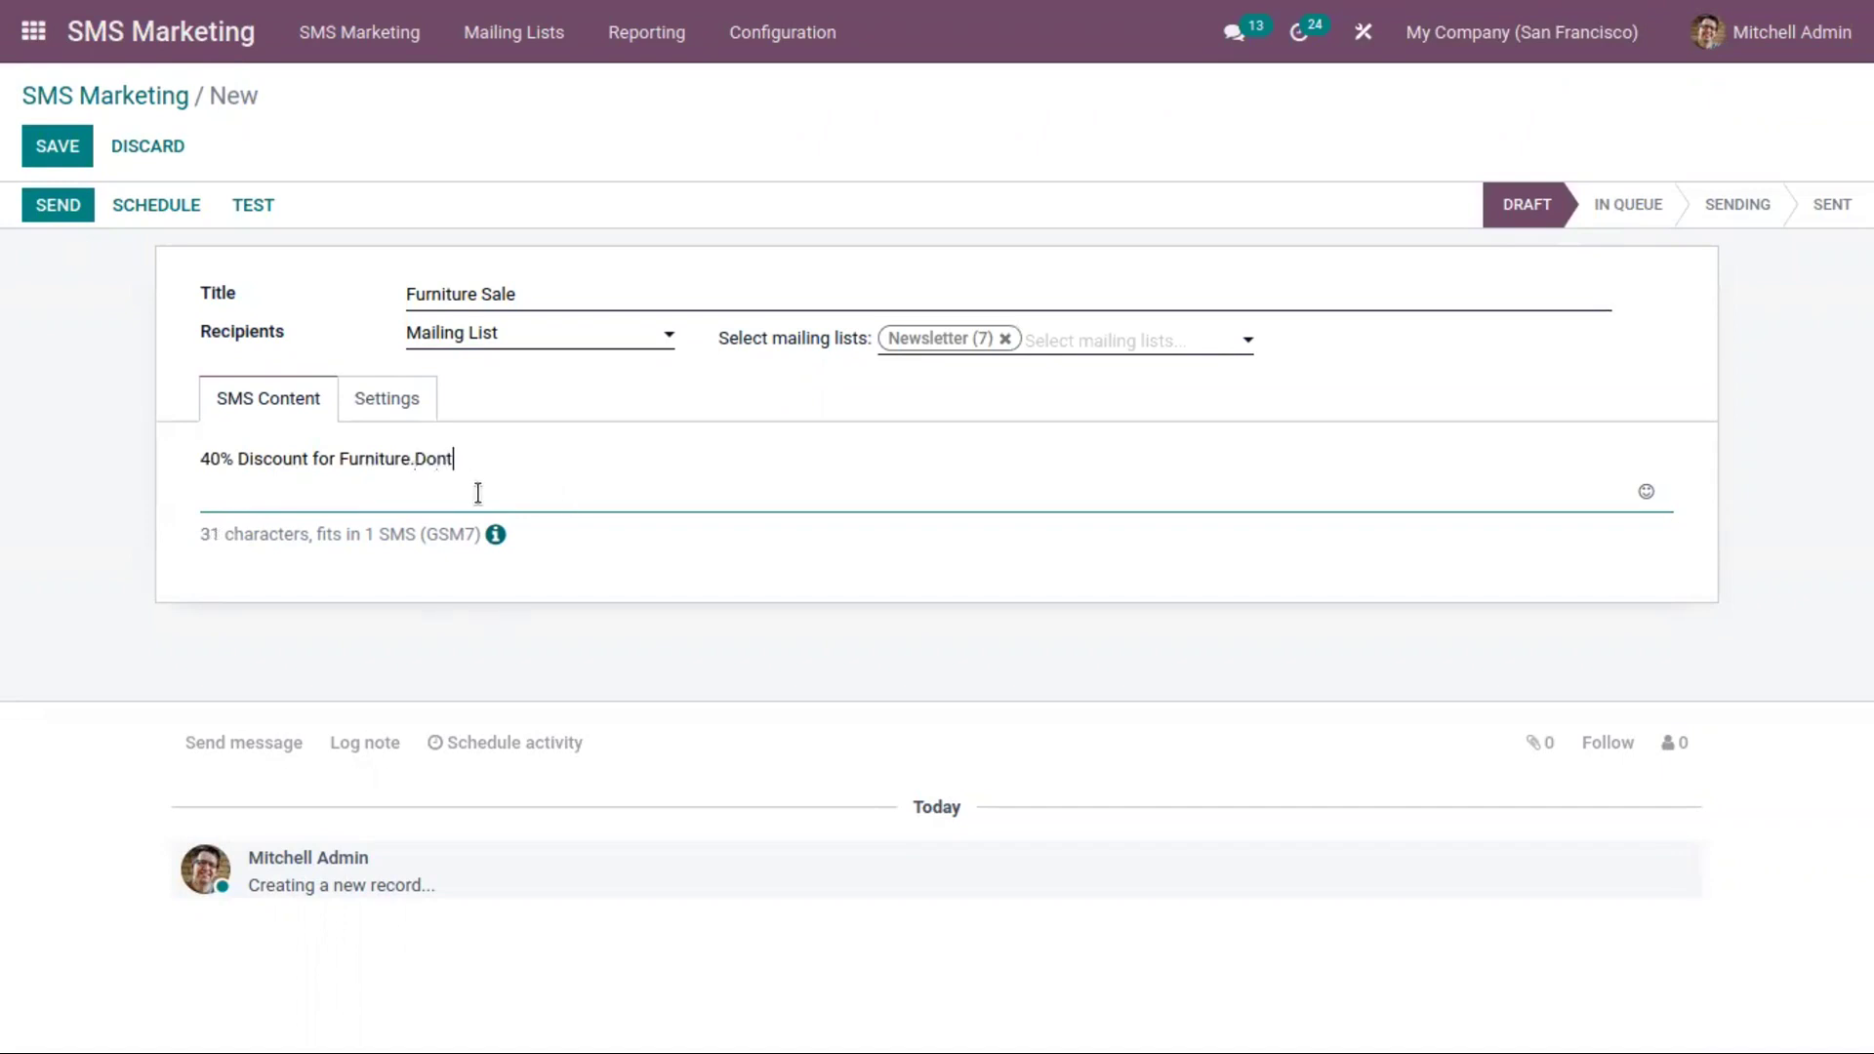
pyautogui.write('miss it')
# Fix the text to 'Don't miss it!' and save the Furniture Sale campaign
pyautogui.click(443, 459)
pyautogui.write("'")
pyautogui.click(598, 456)
pyautogui.write('!')
pyautogui.click(76, 146)
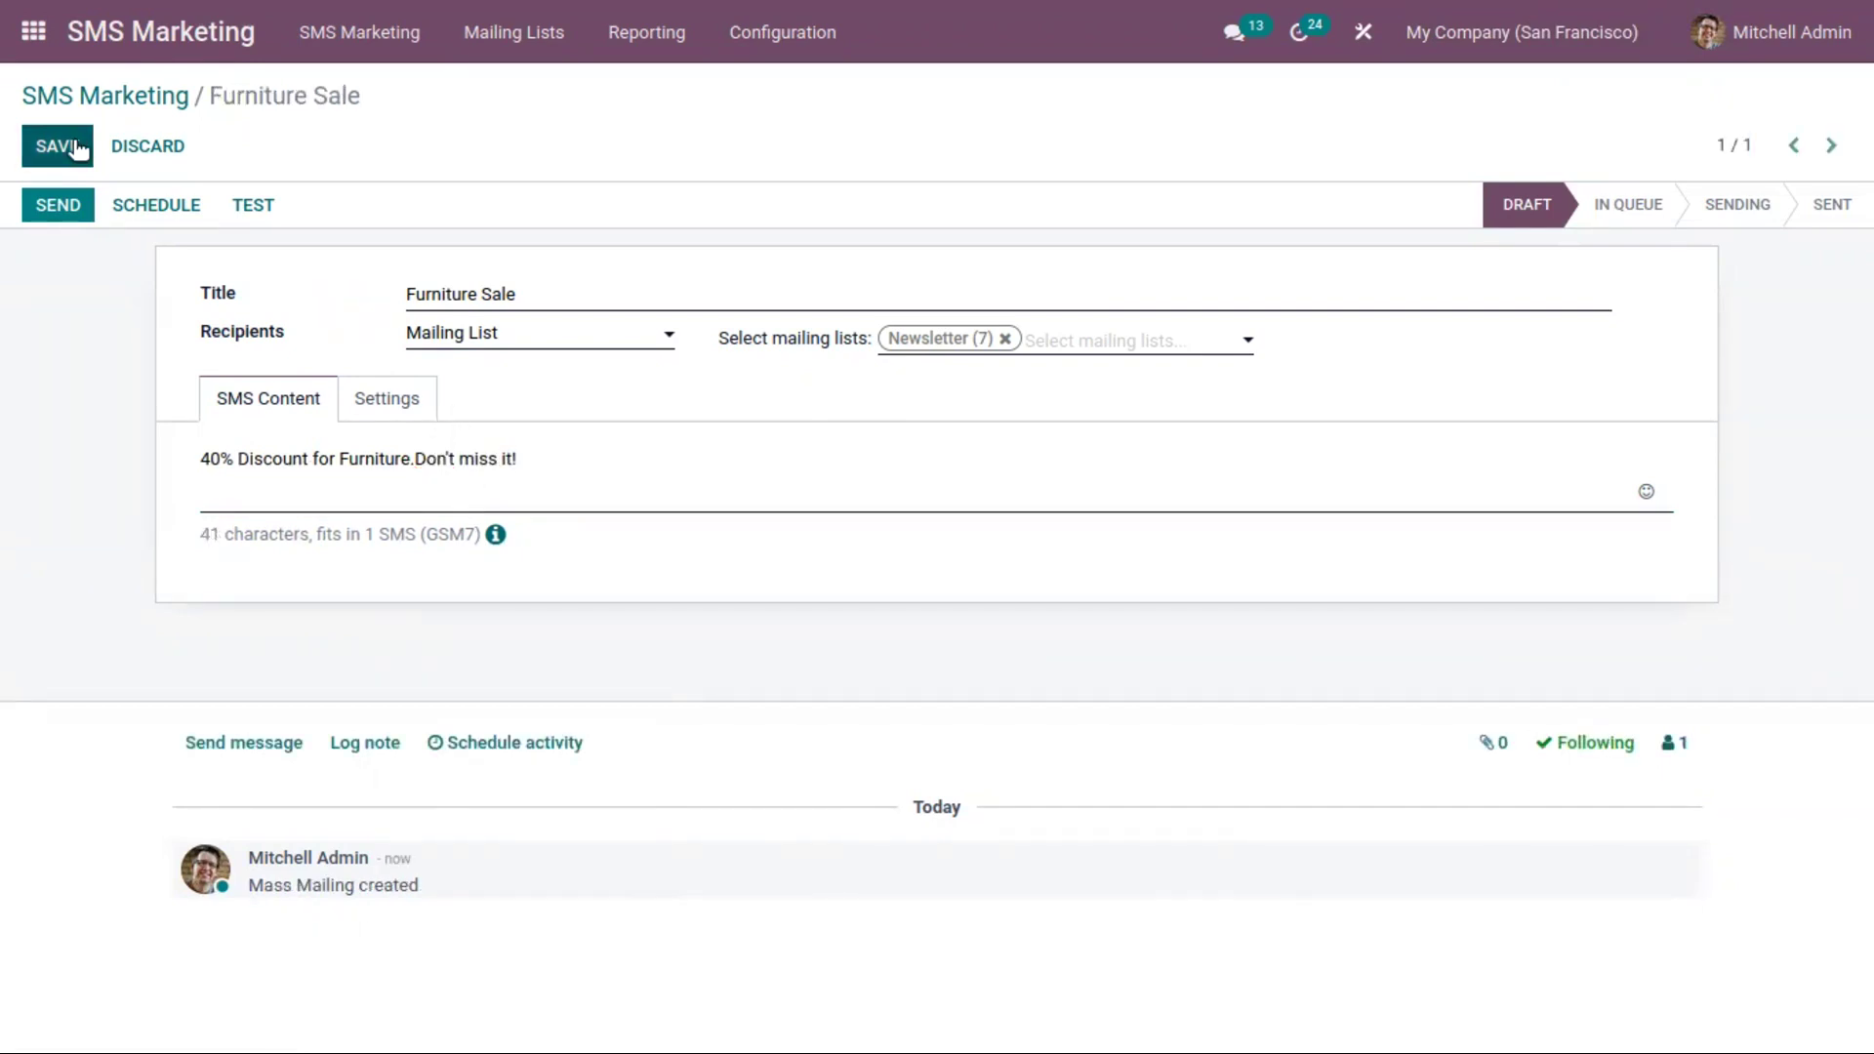
pyautogui.click(78, 146)
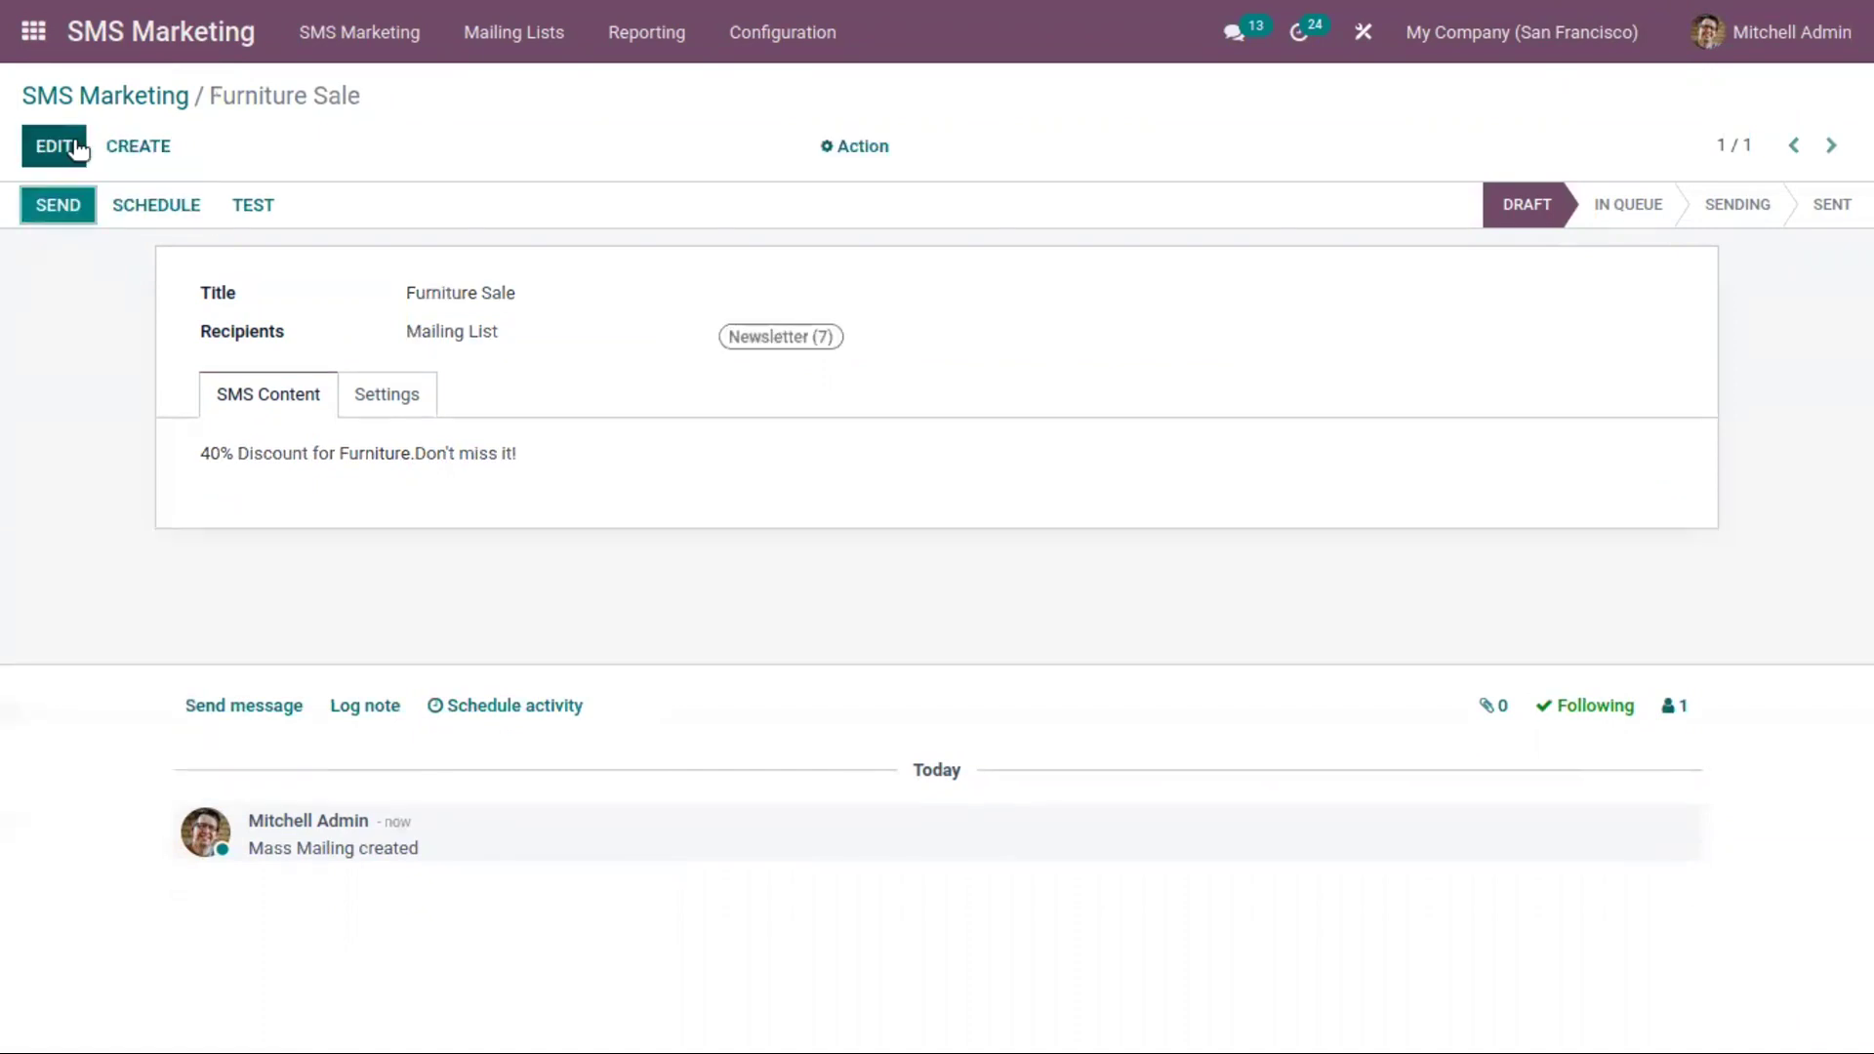
# Check the per-country SMS credit prices in the Odoo SMS FAQ, then close the FAQ tab
pyautogui.click(78, 147)
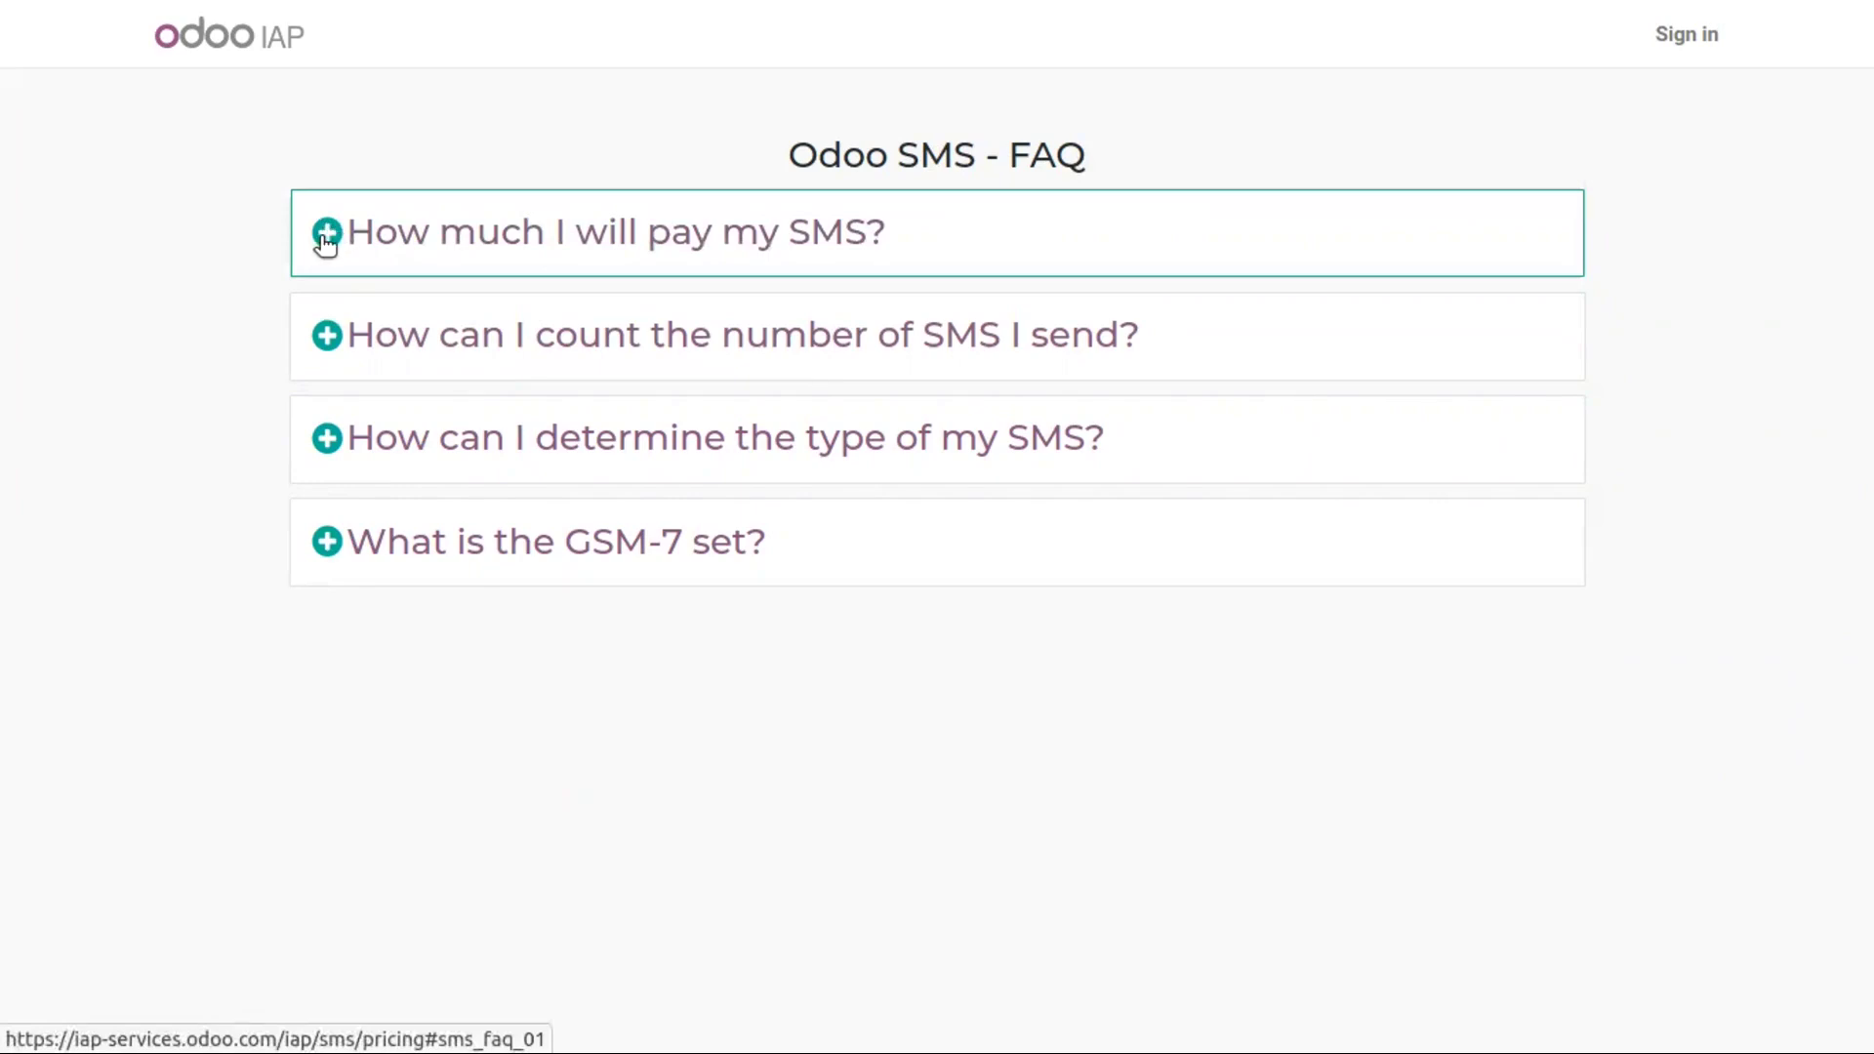
pyautogui.click(325, 240)
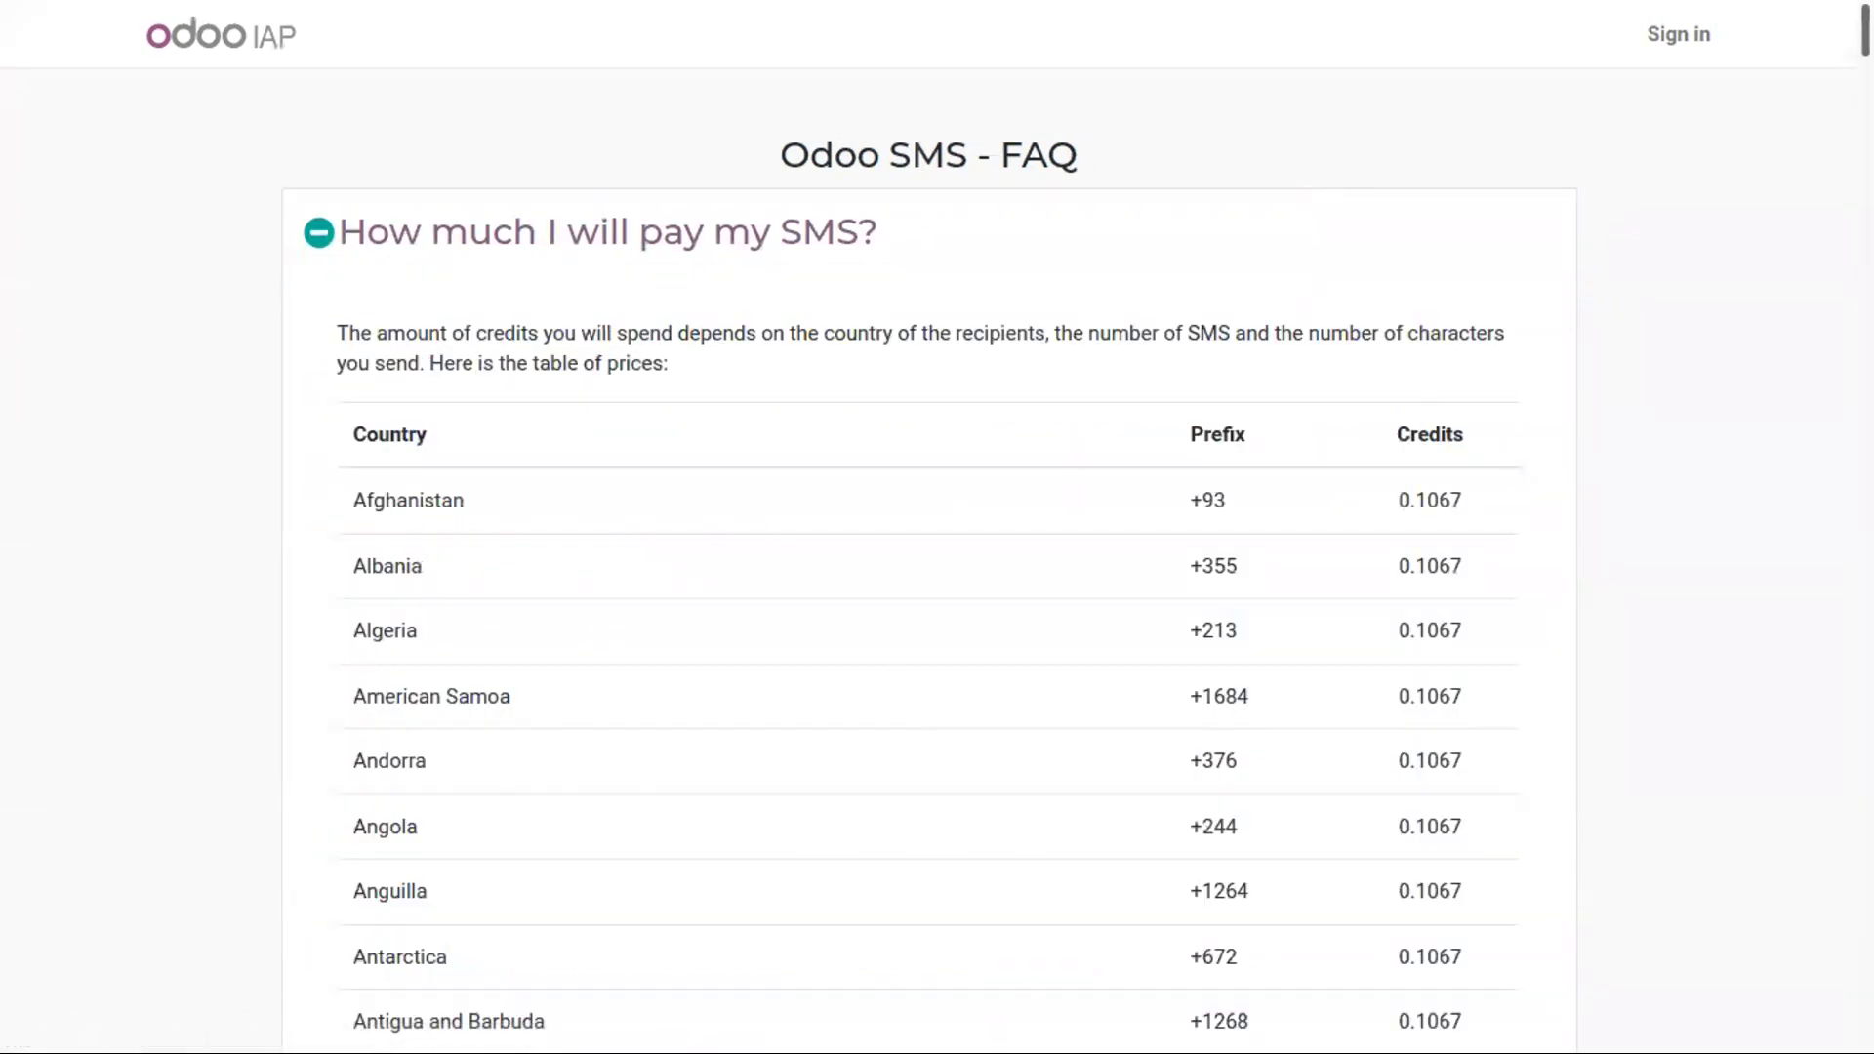
pyautogui.scroll(-3, 716, 252)
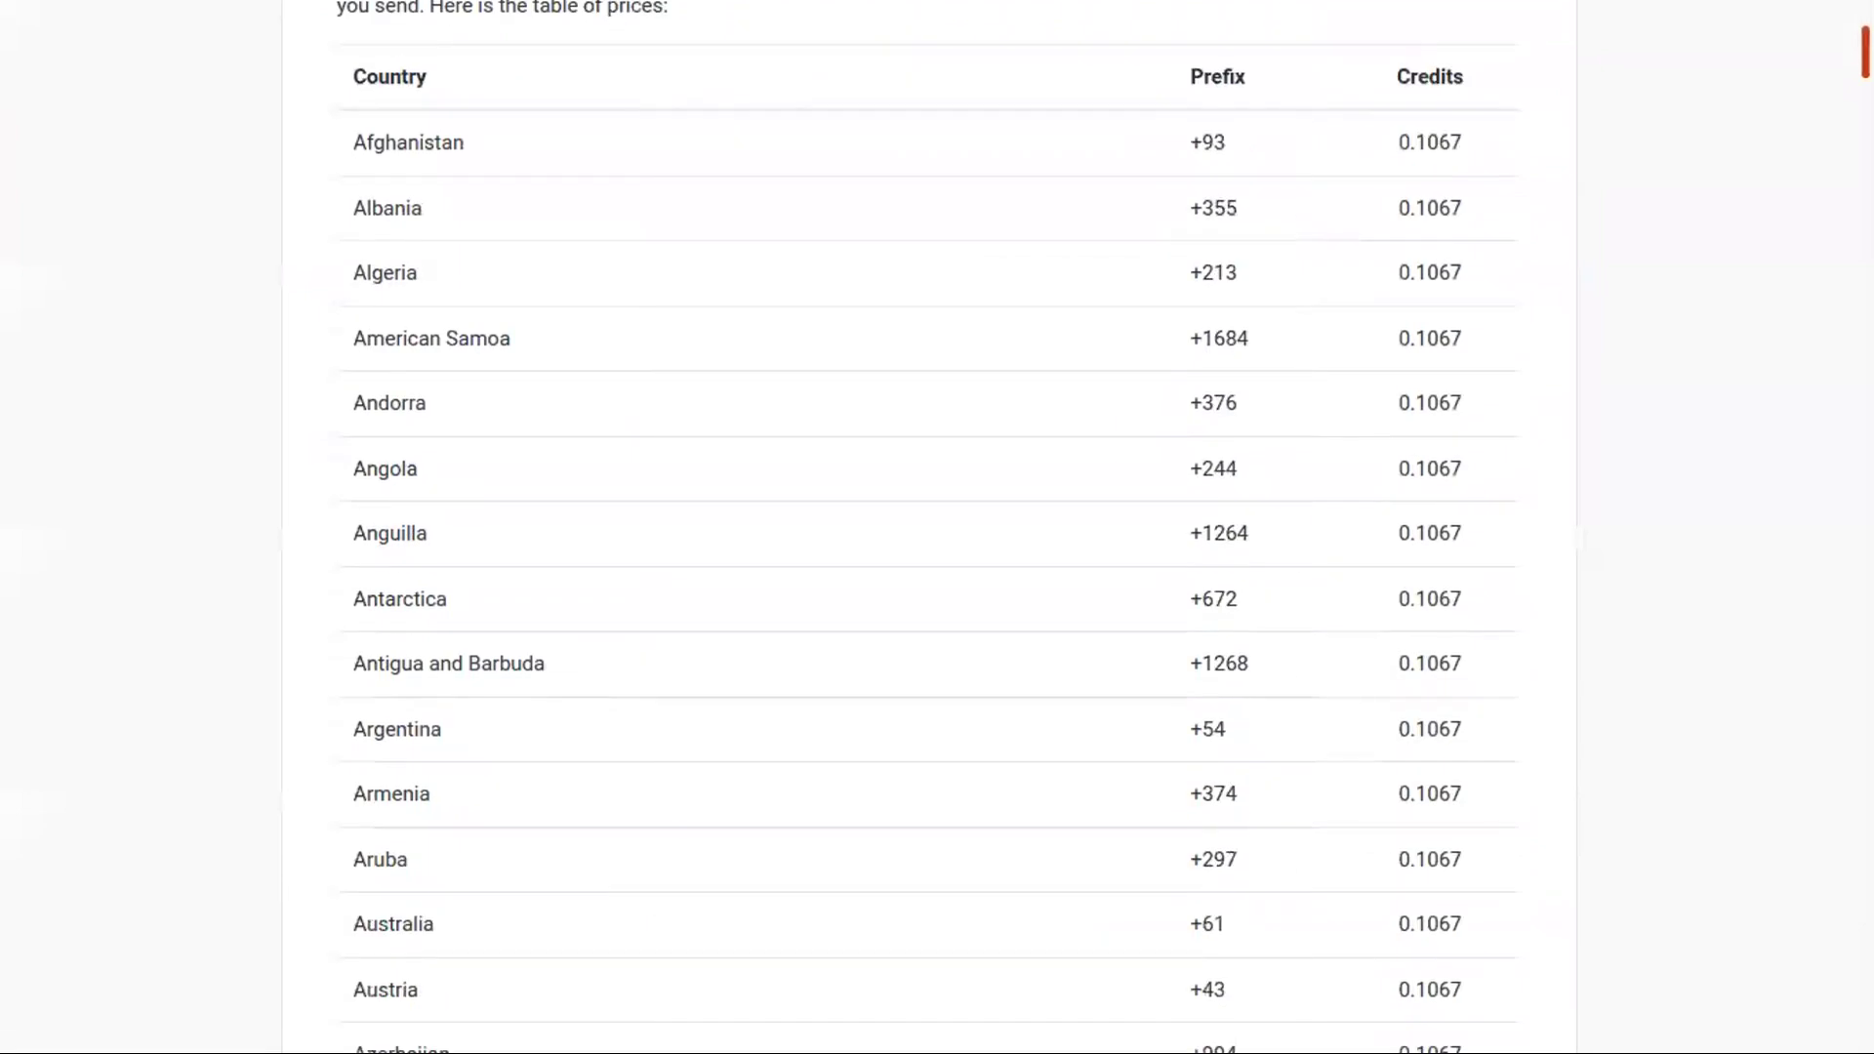
pyautogui.scroll(2, 716, 252)
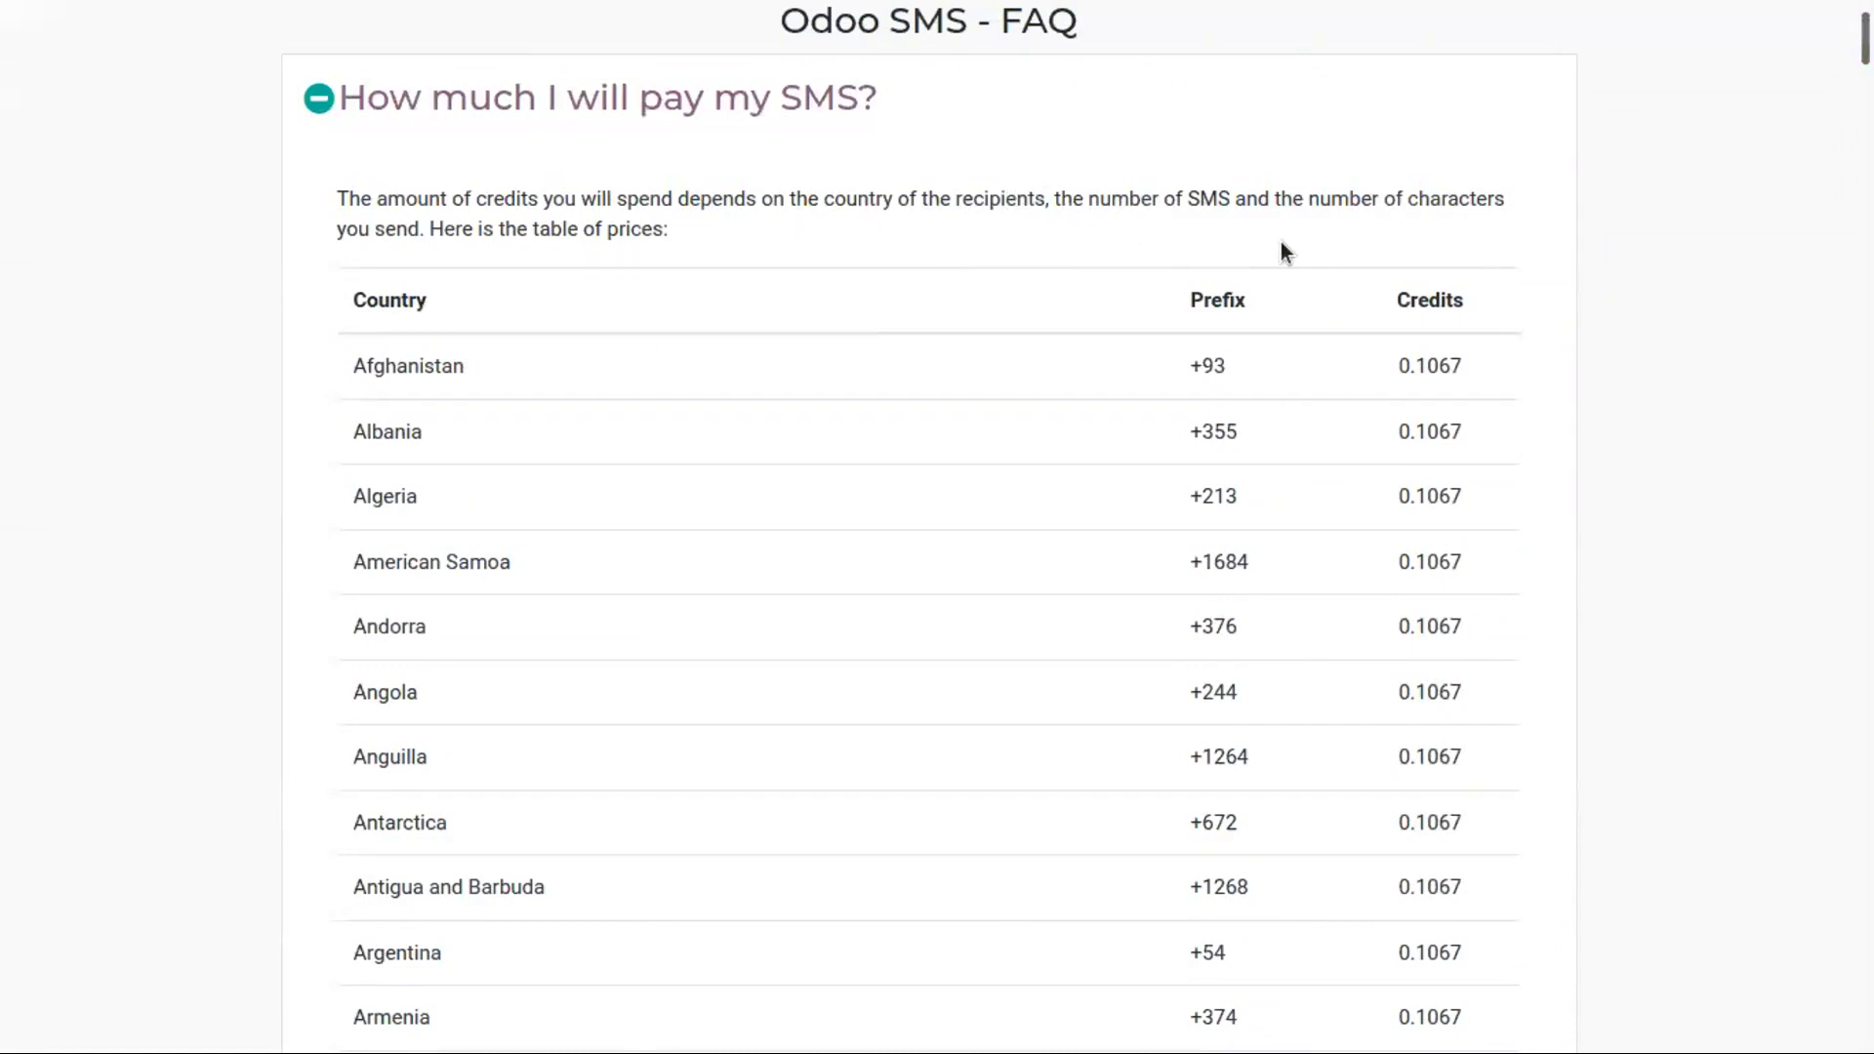
pyautogui.click(320, 98)
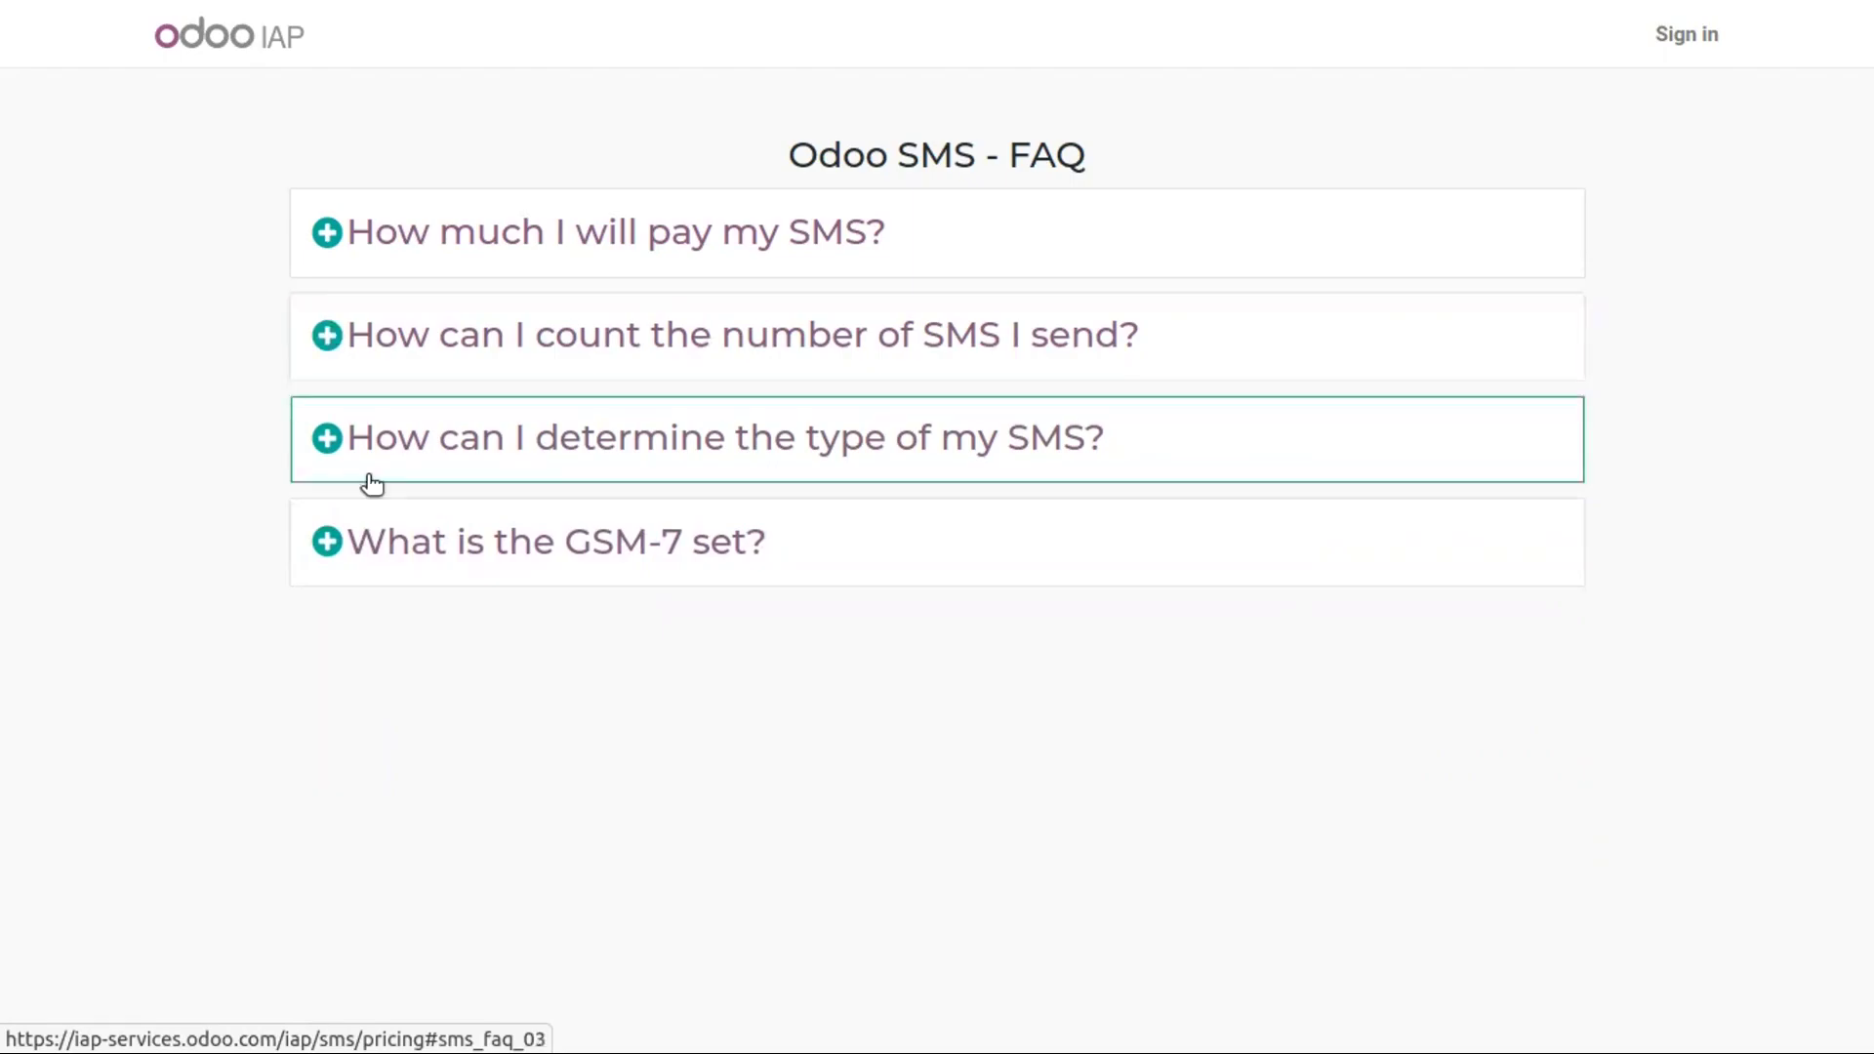
pyautogui.hotkey('ctrl', 'w')
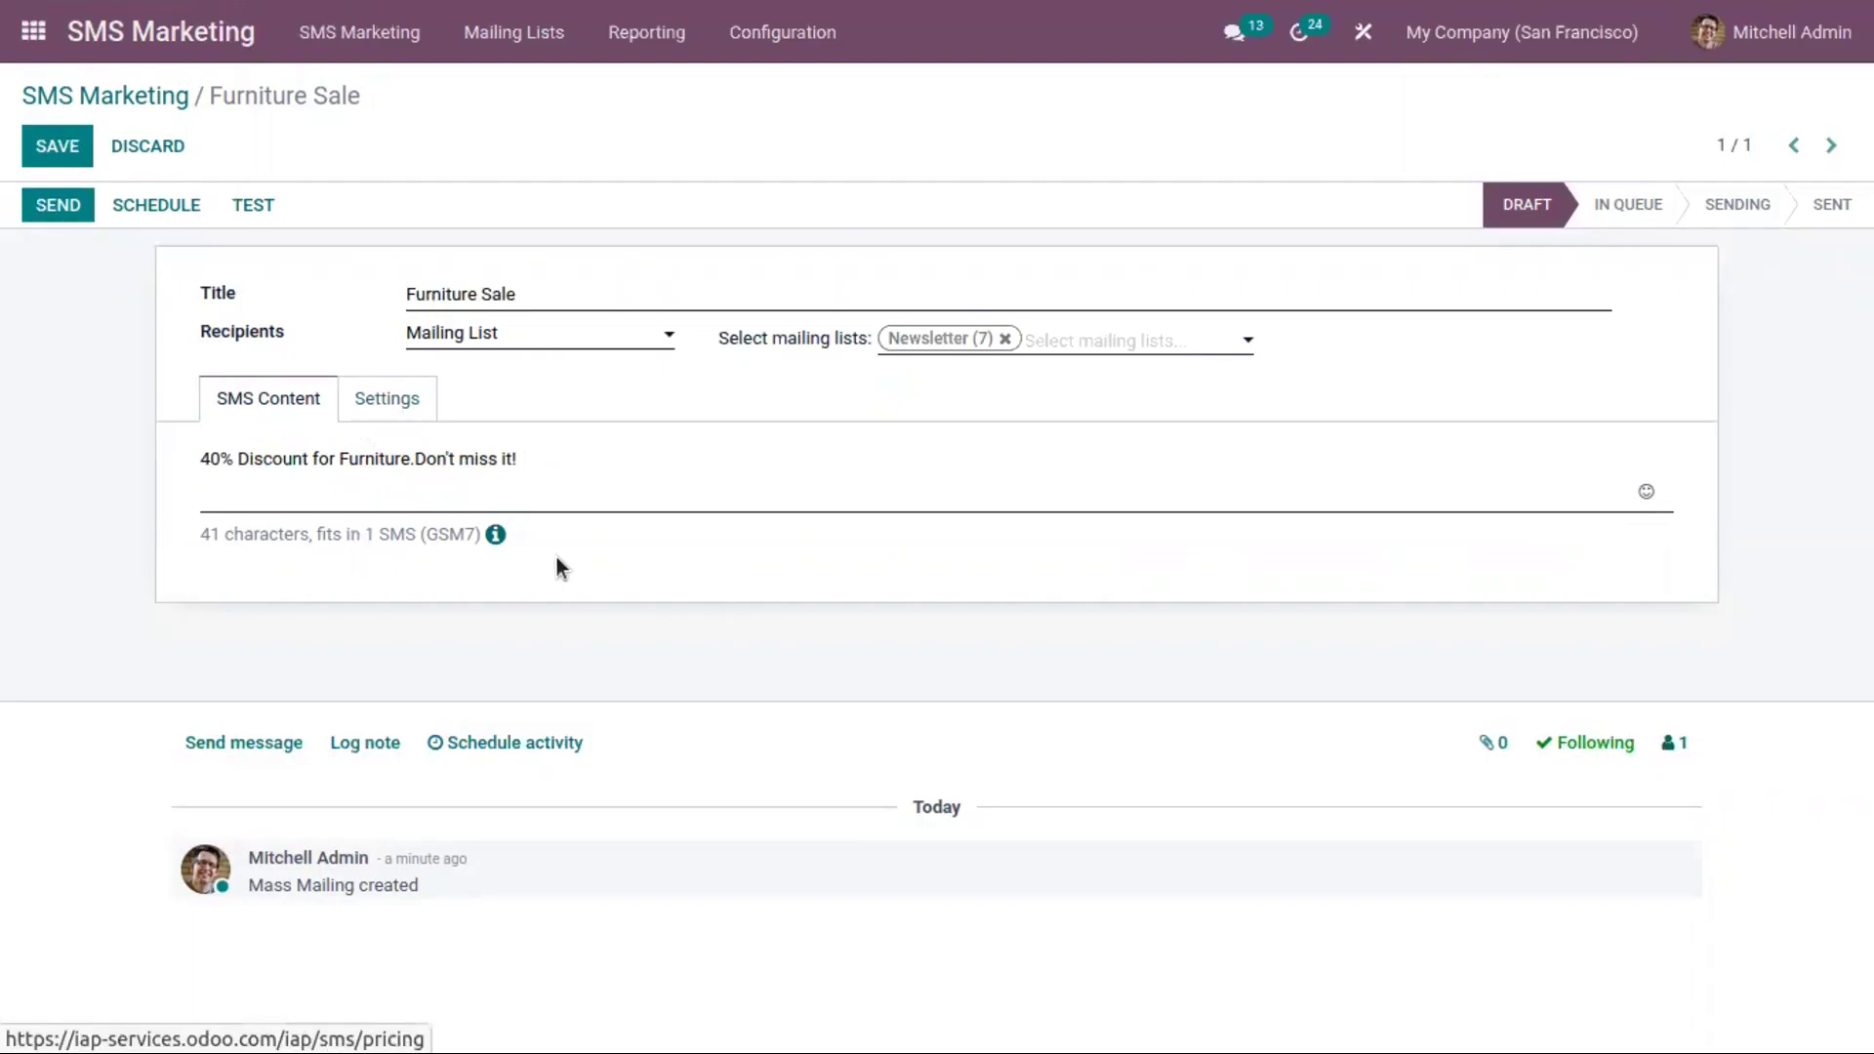
# Look over the Settings tab's Responsible choices without changing them, then save the campaign
pyautogui.click(374, 416)
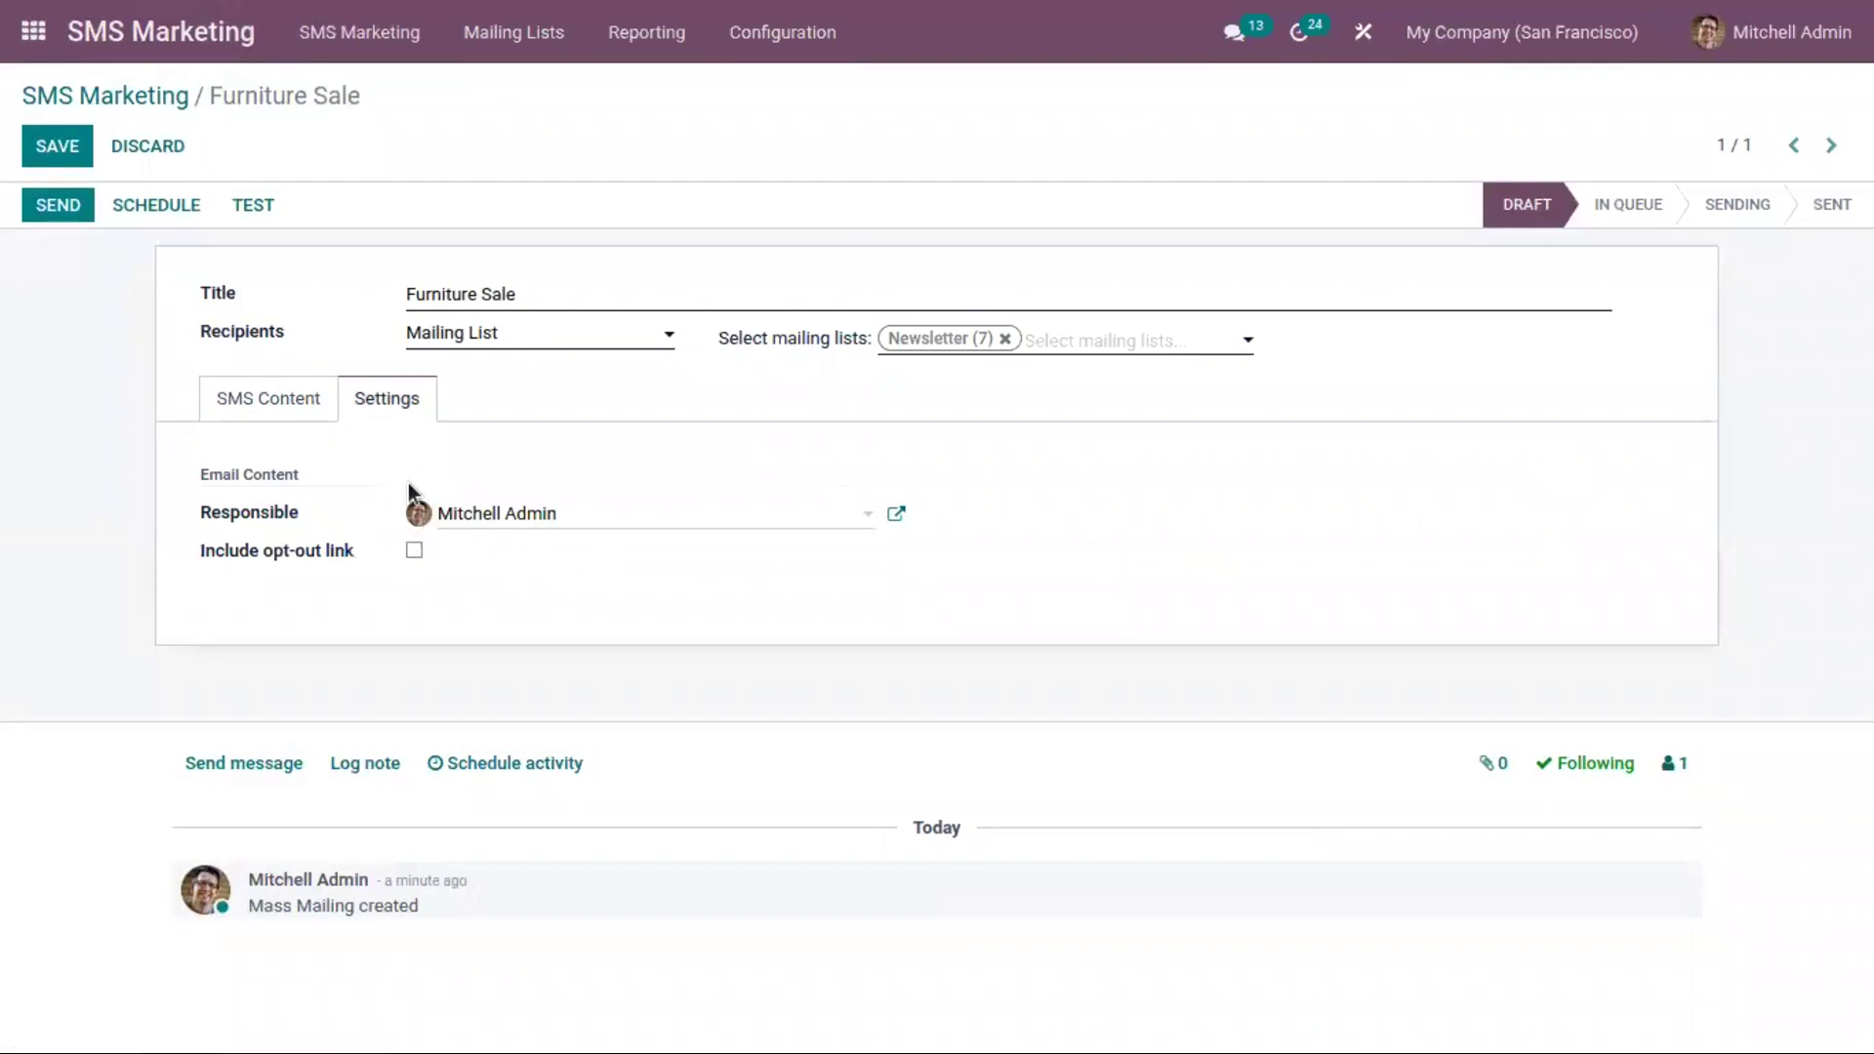
pyautogui.click(515, 519)
pyautogui.click(984, 558)
pyautogui.click(269, 399)
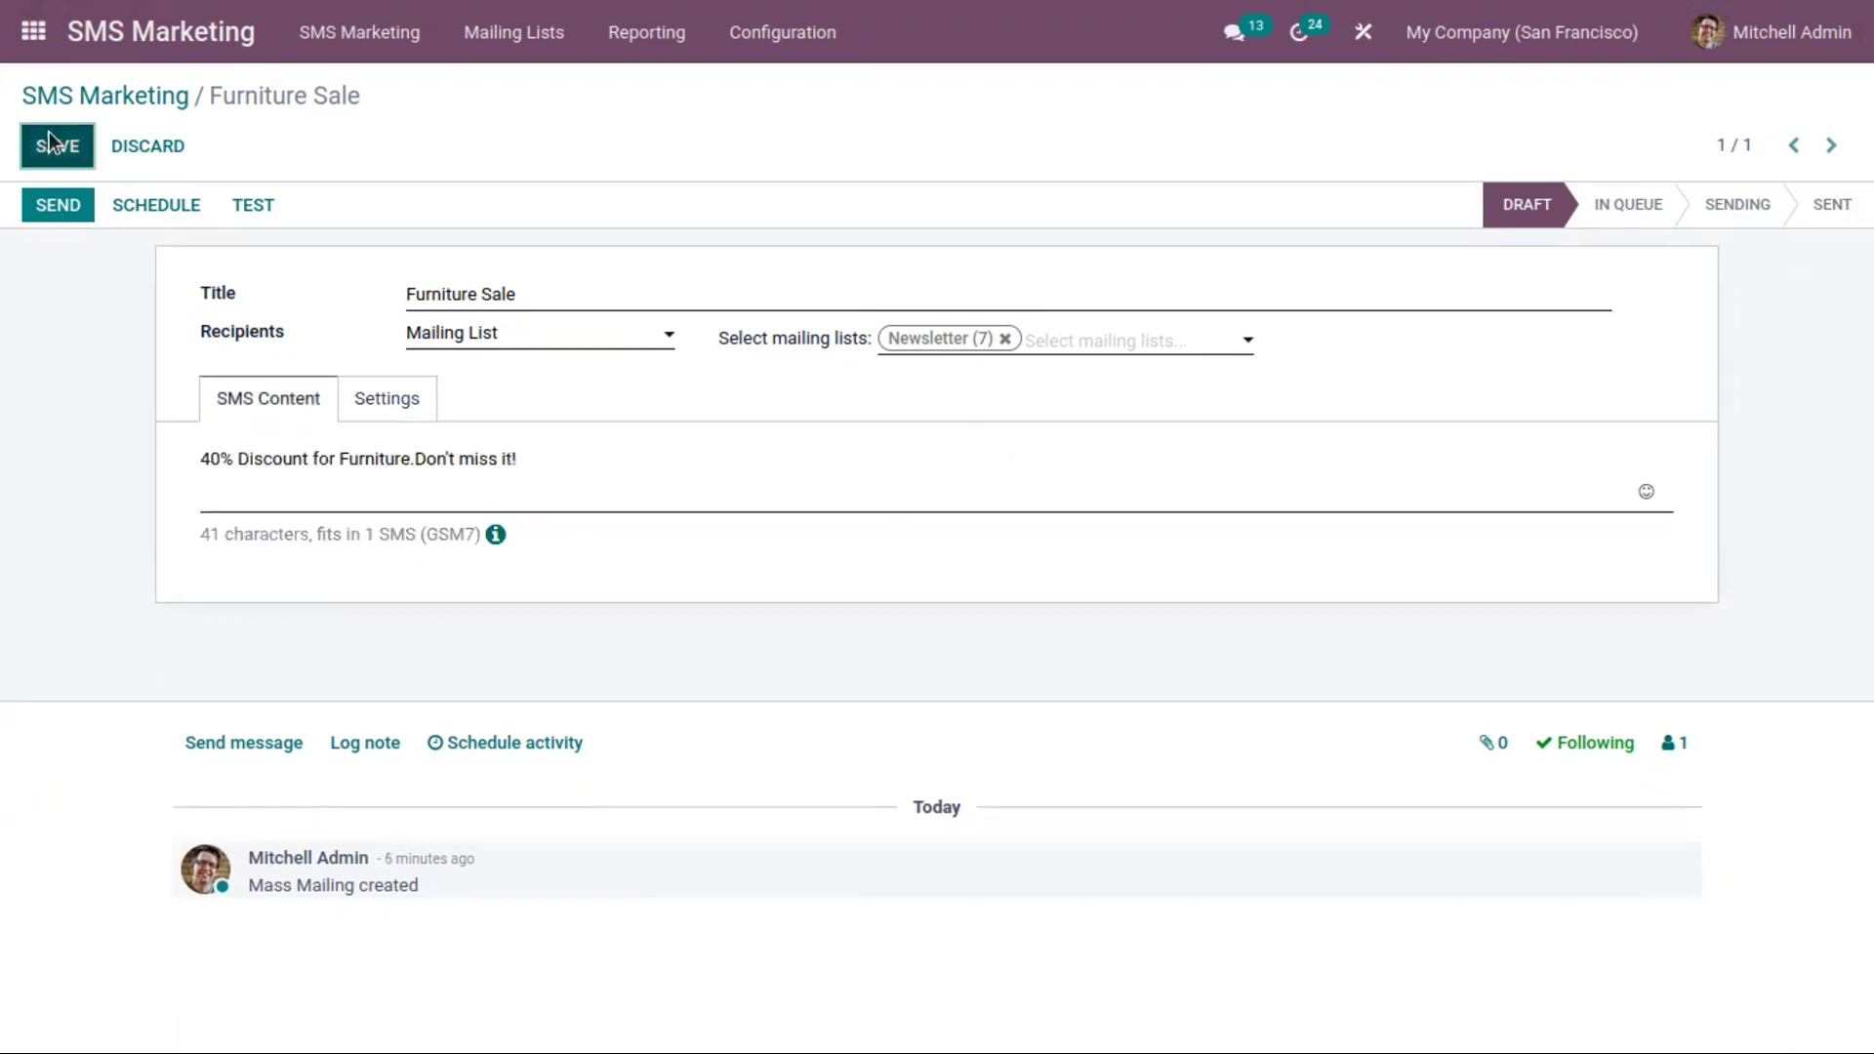
pyautogui.click(54, 141)
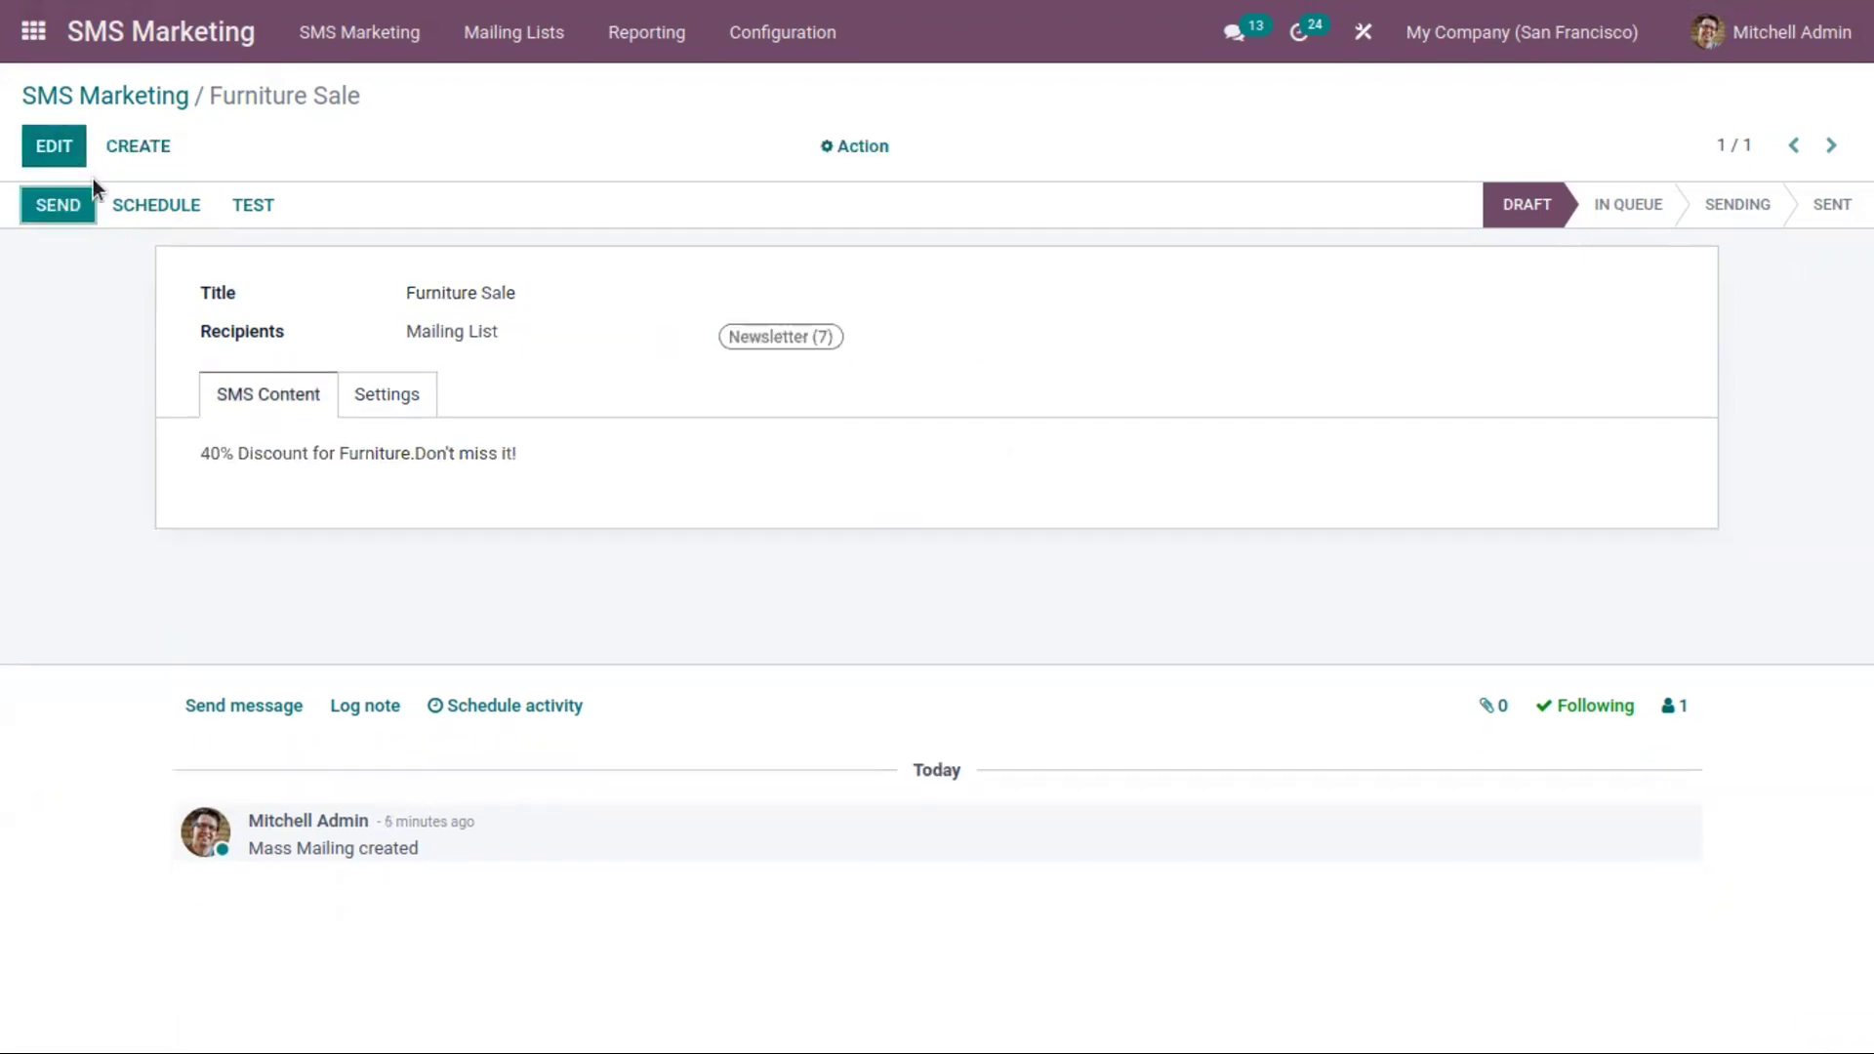
pyautogui.click(483, 32)
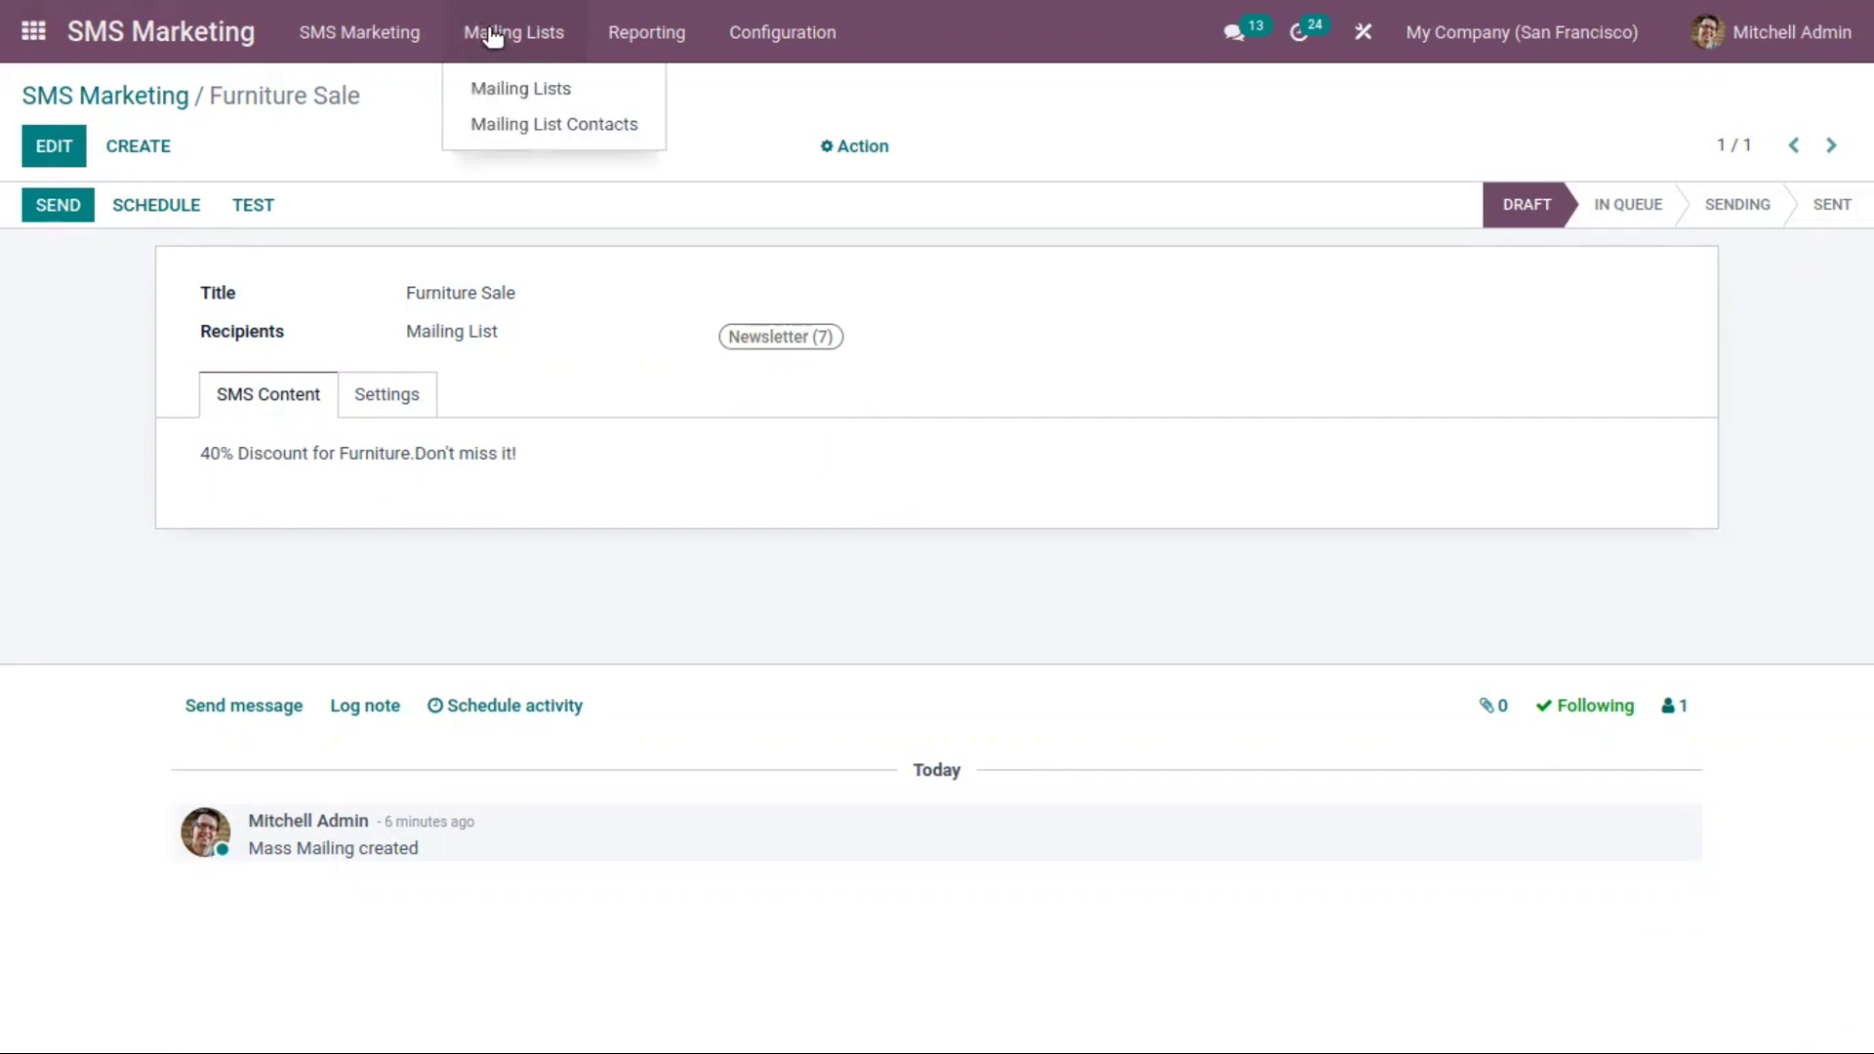
# Browse the 5 contacts of Interested in Tree Promotions, then start a new contact for that list
pyautogui.click(539, 92)
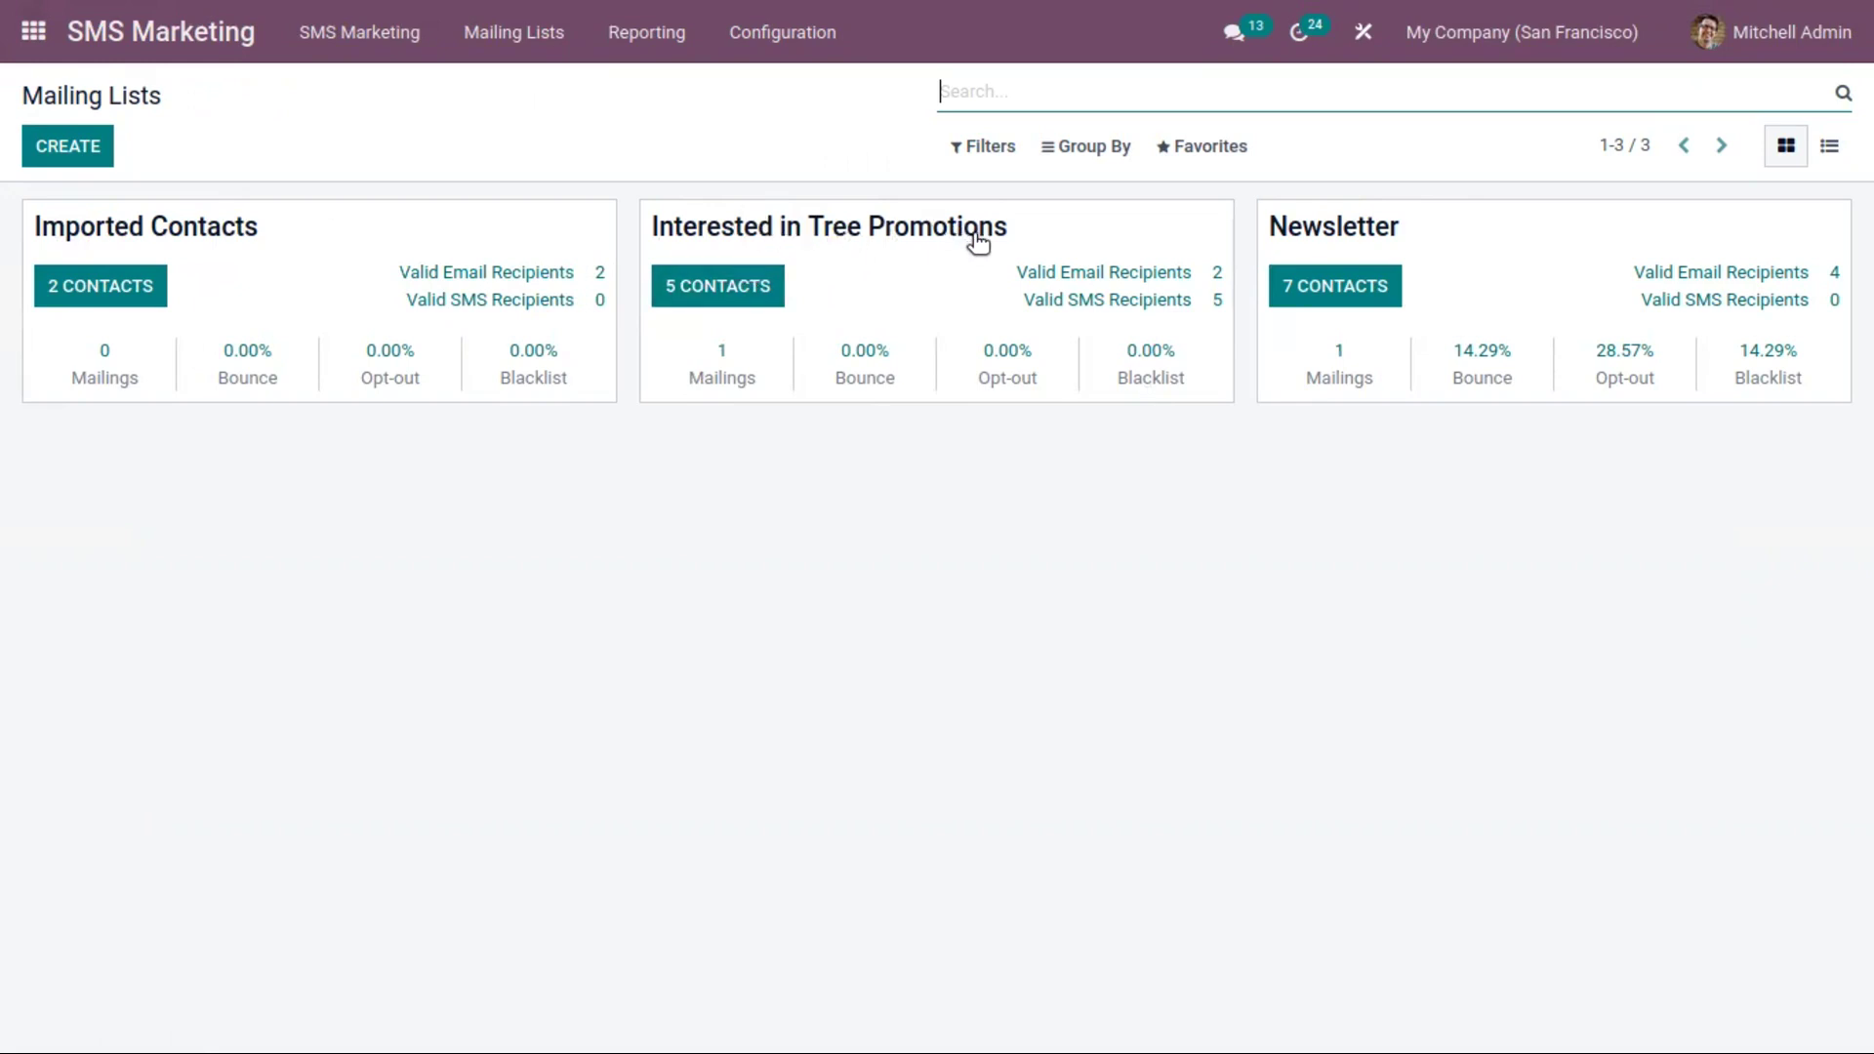
pyautogui.click(774, 289)
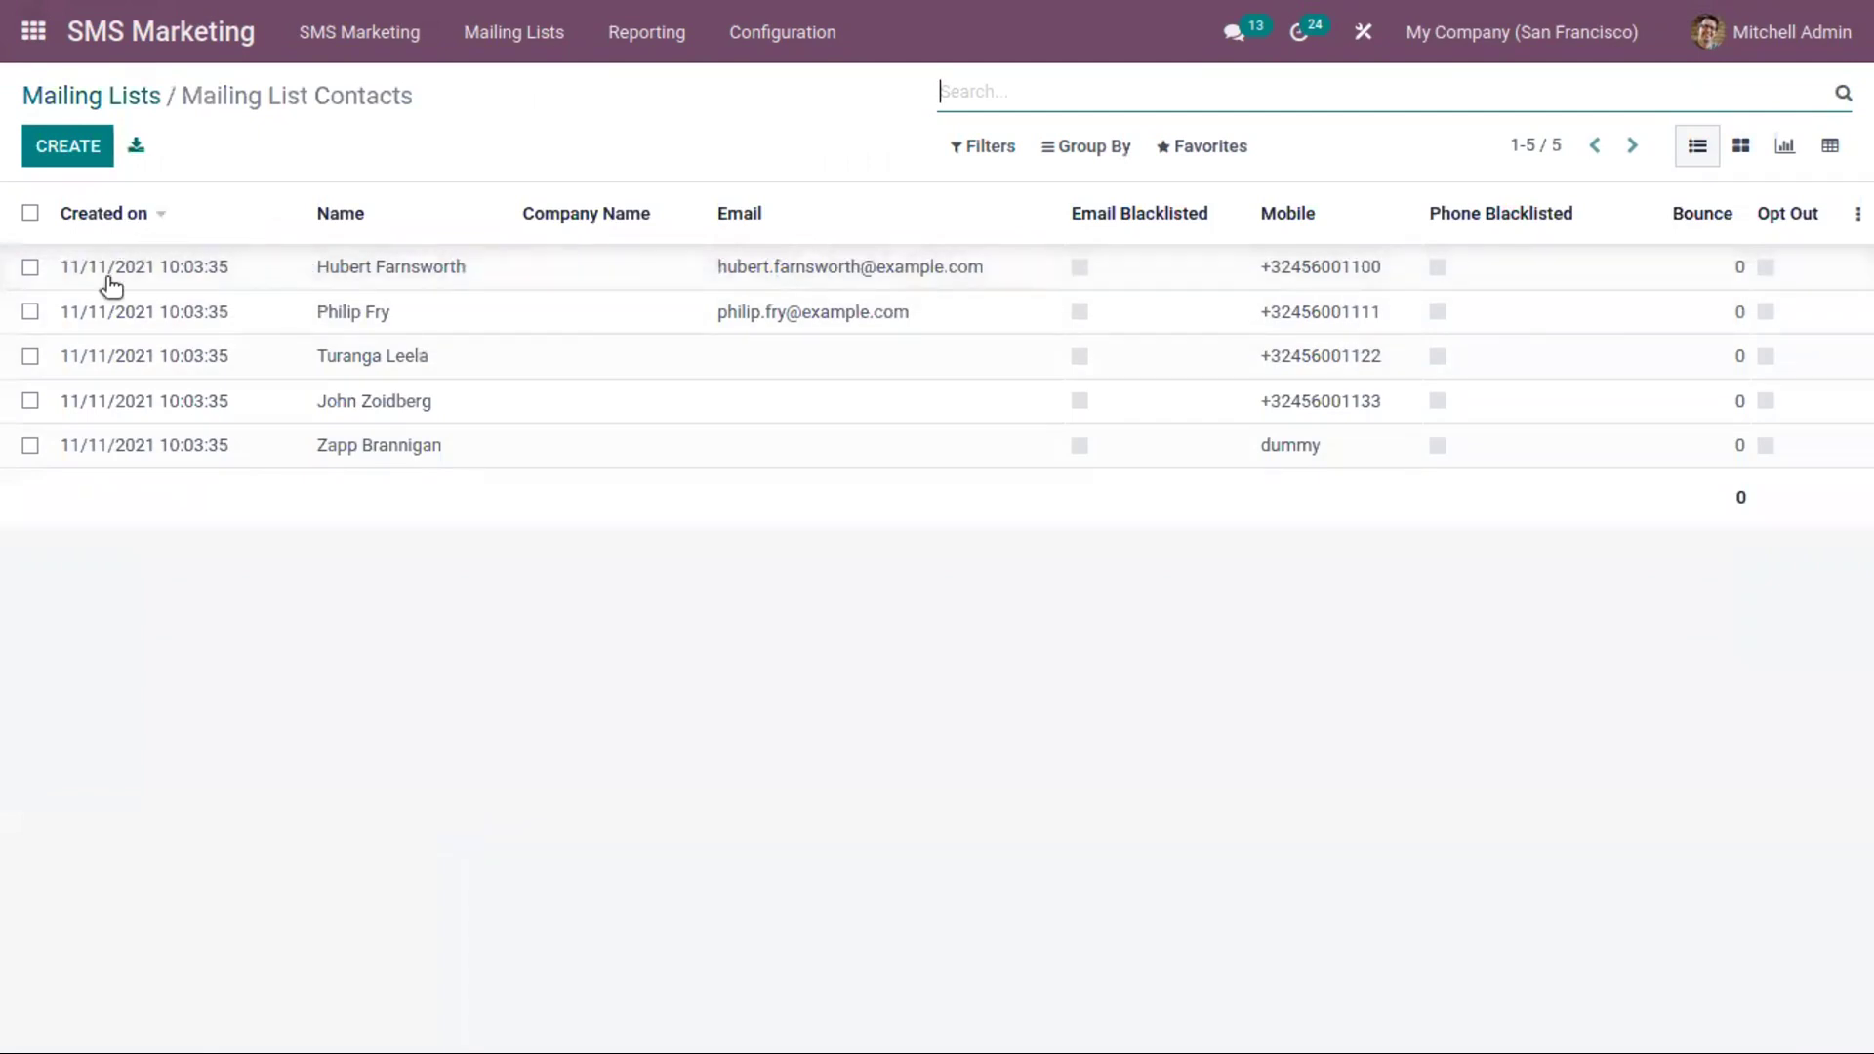
pyautogui.click(314, 274)
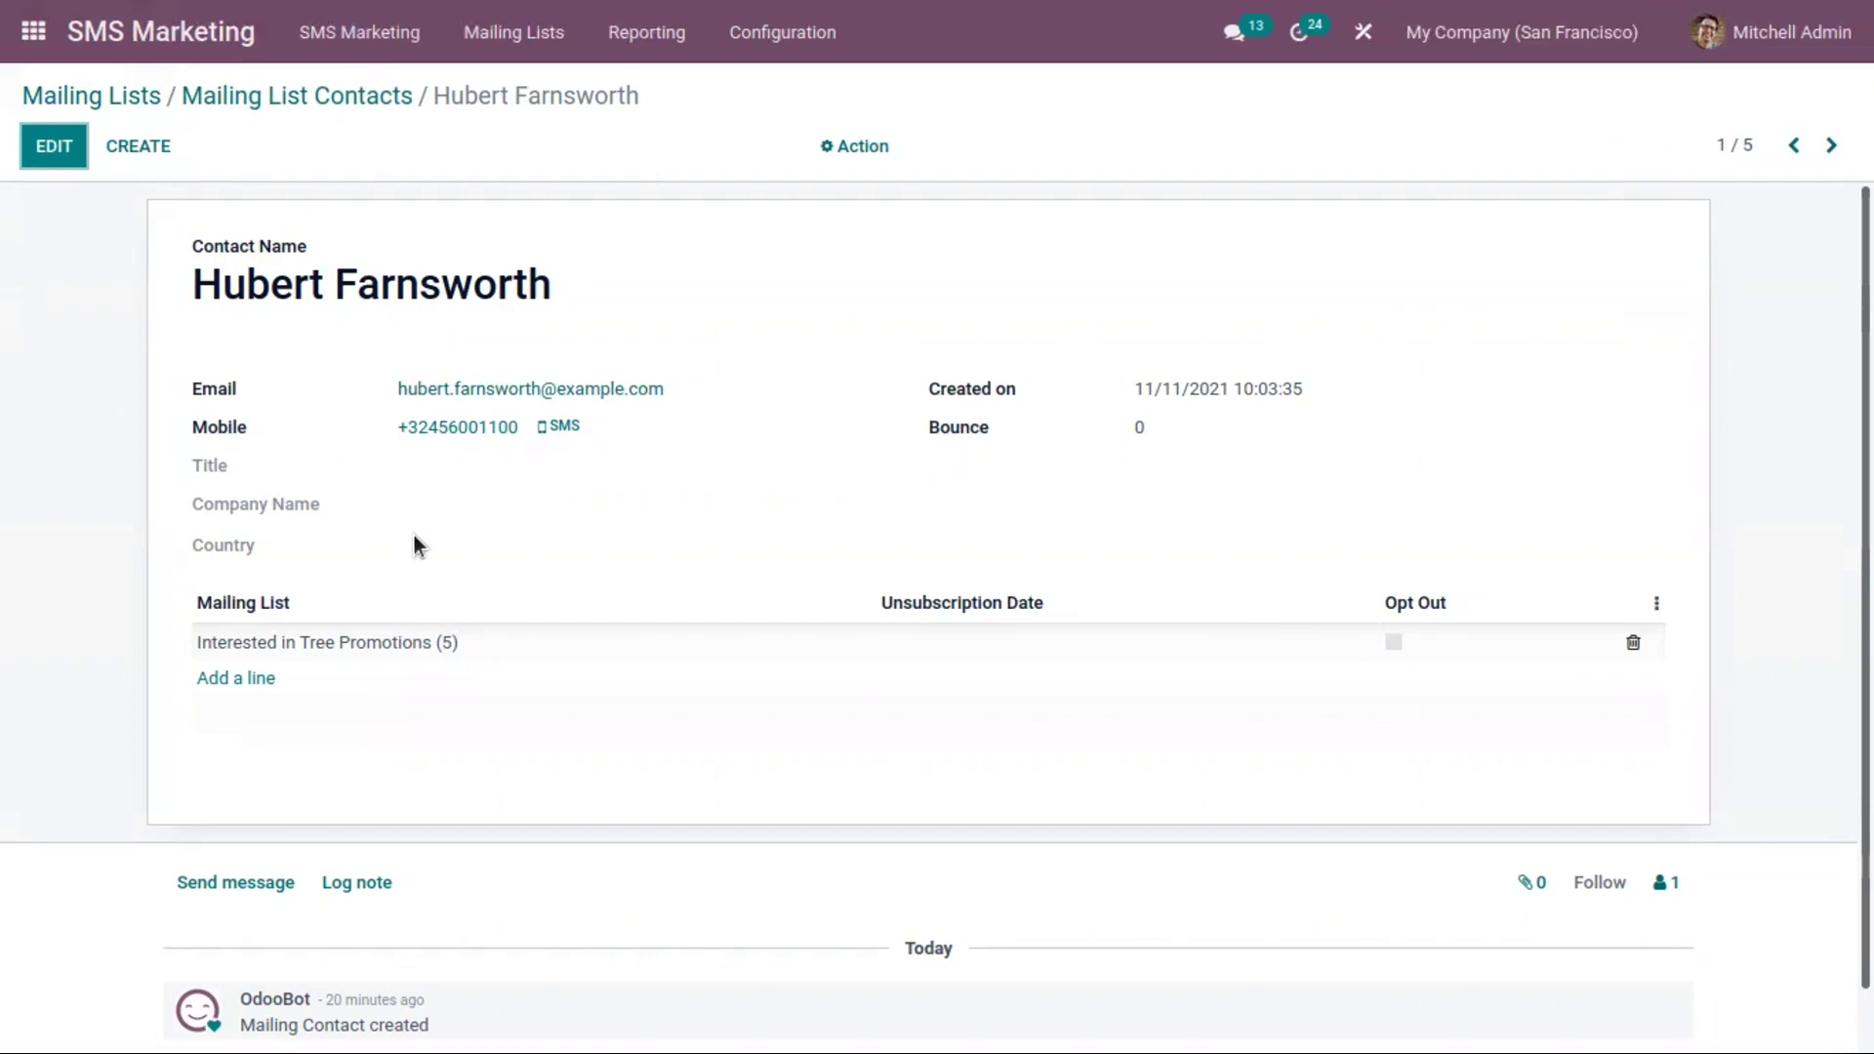
pyautogui.click(274, 99)
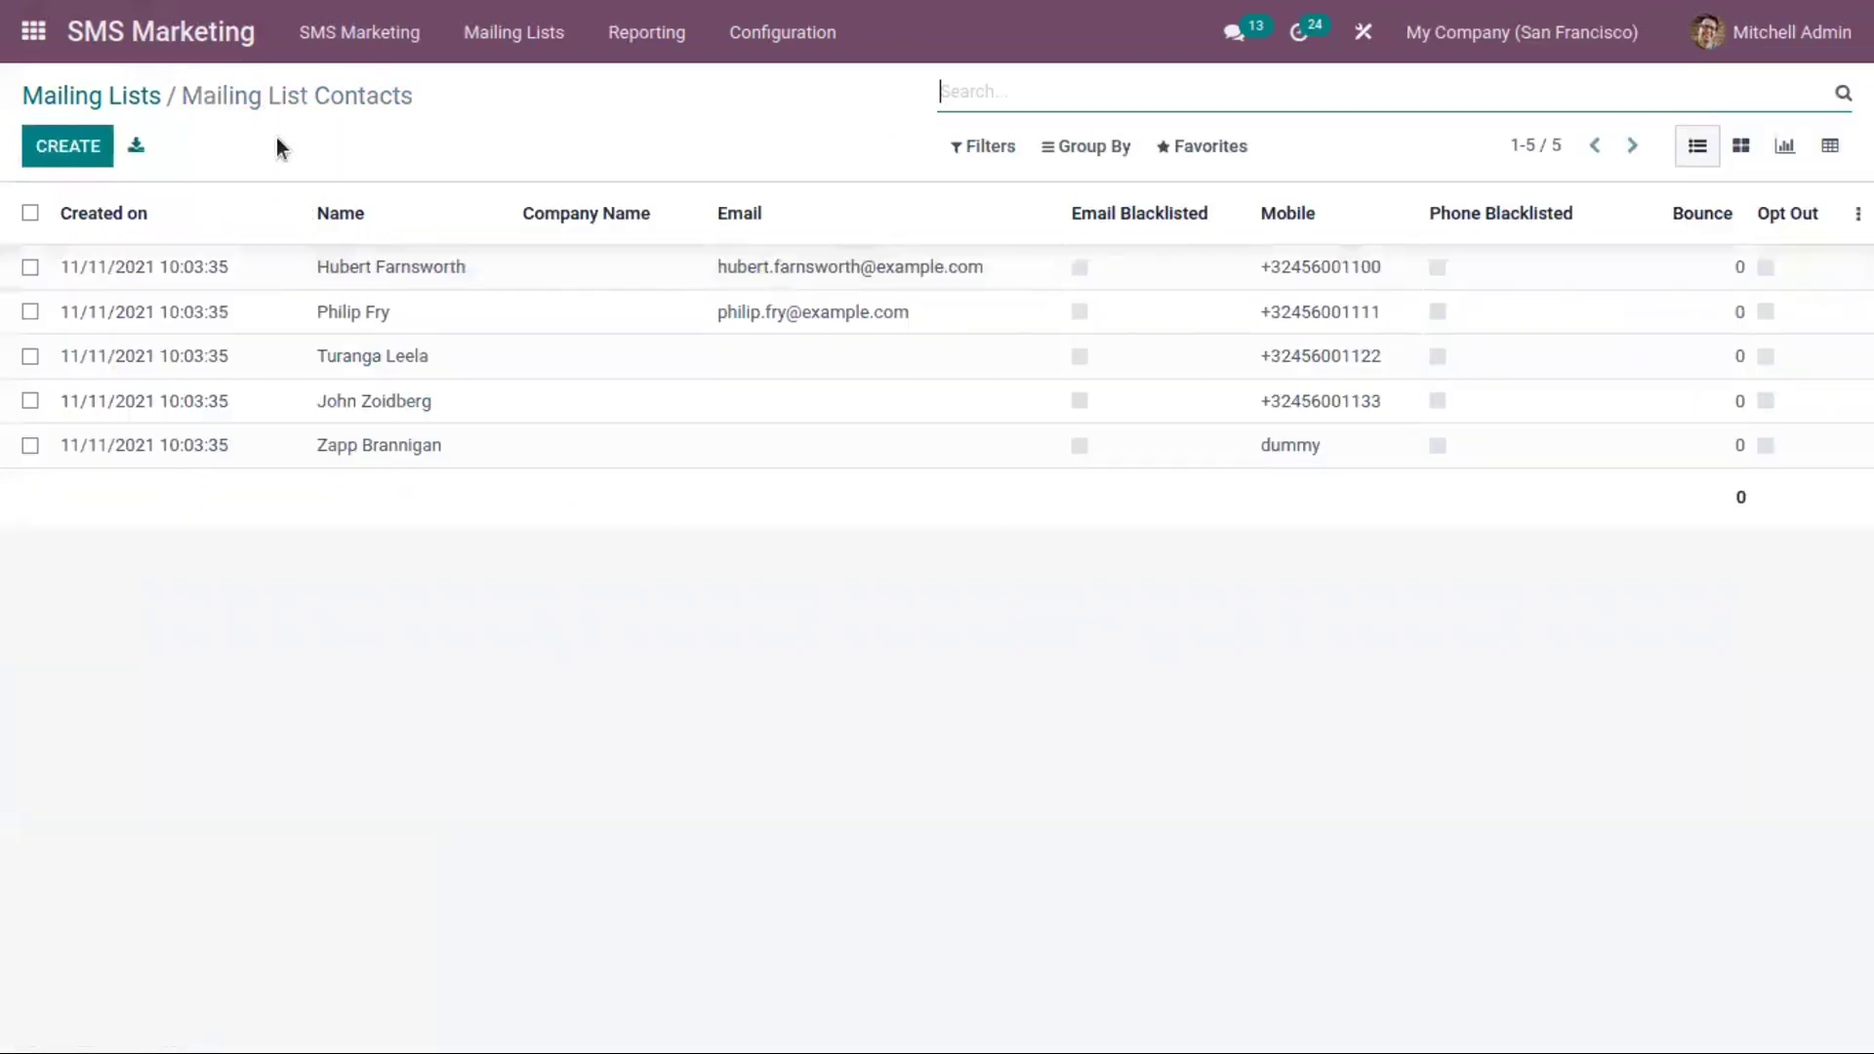
pyautogui.click(39, 146)
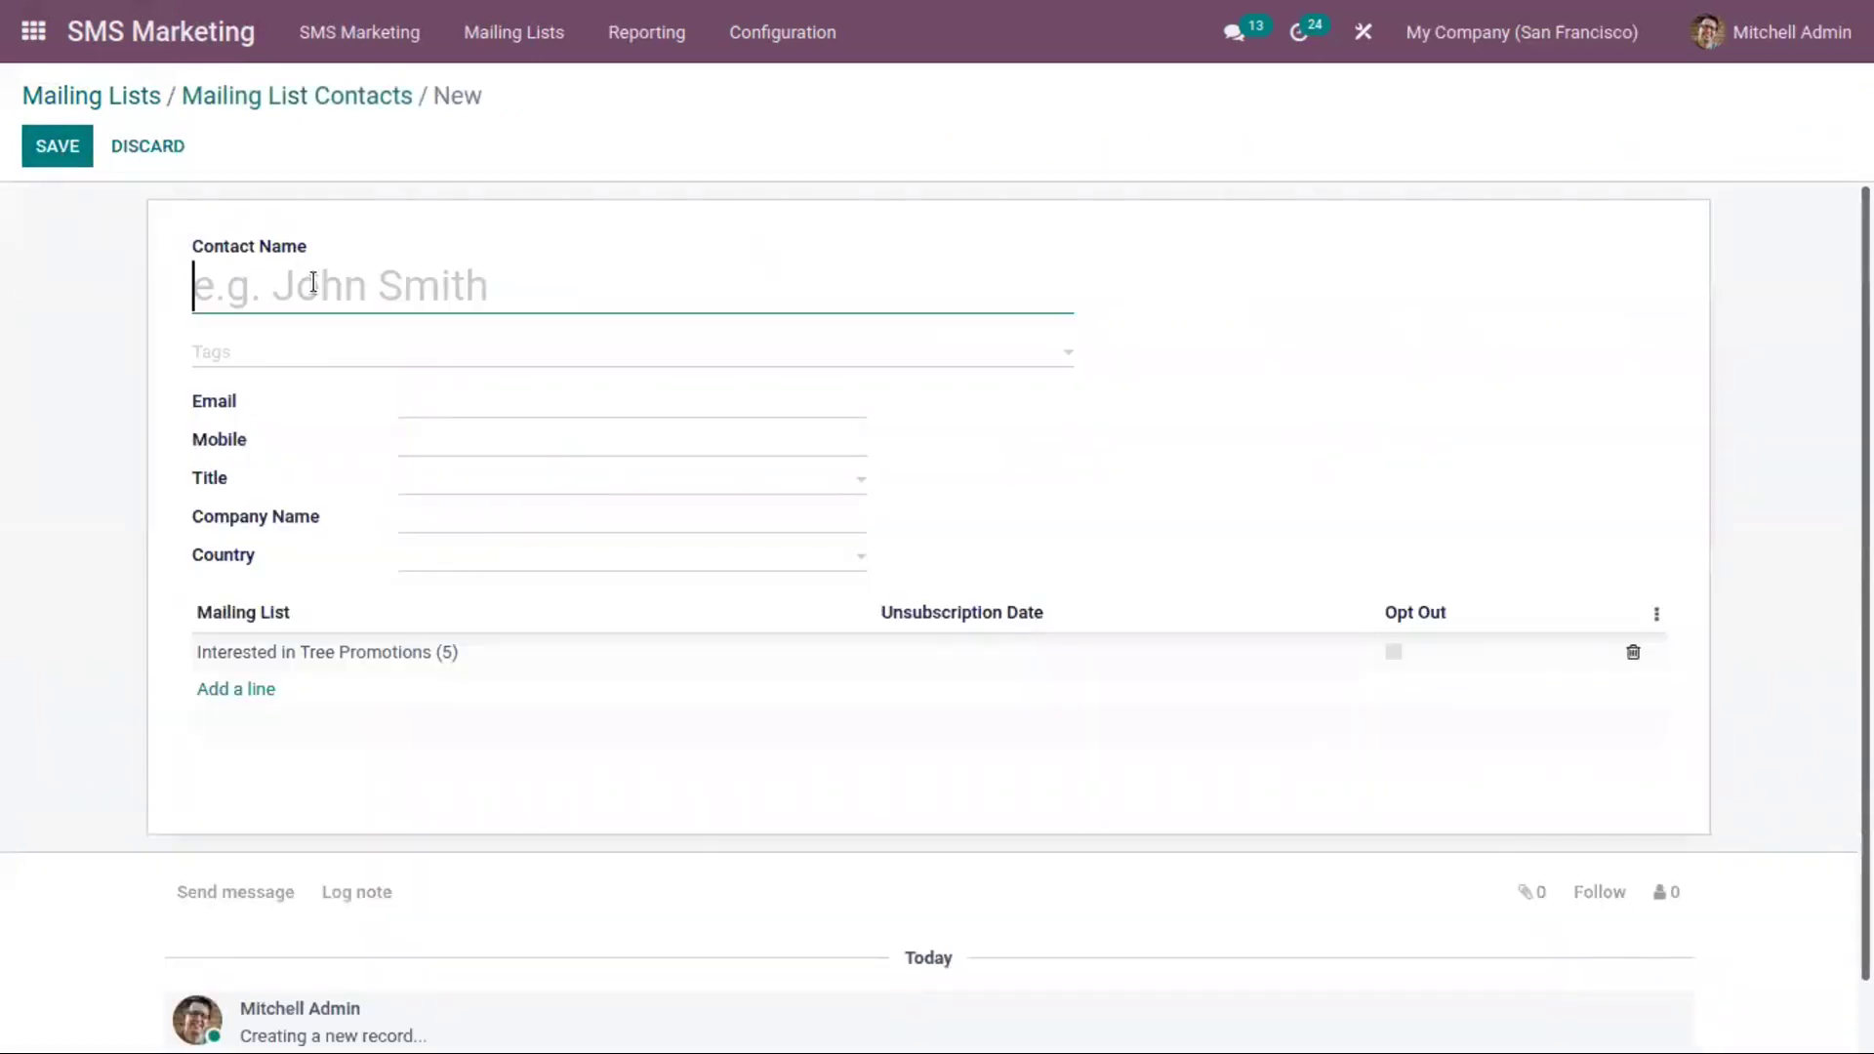
# Enter the contact's name and e-mail, set the country to Algeria, and save the contact
pyautogui.write('Joy')
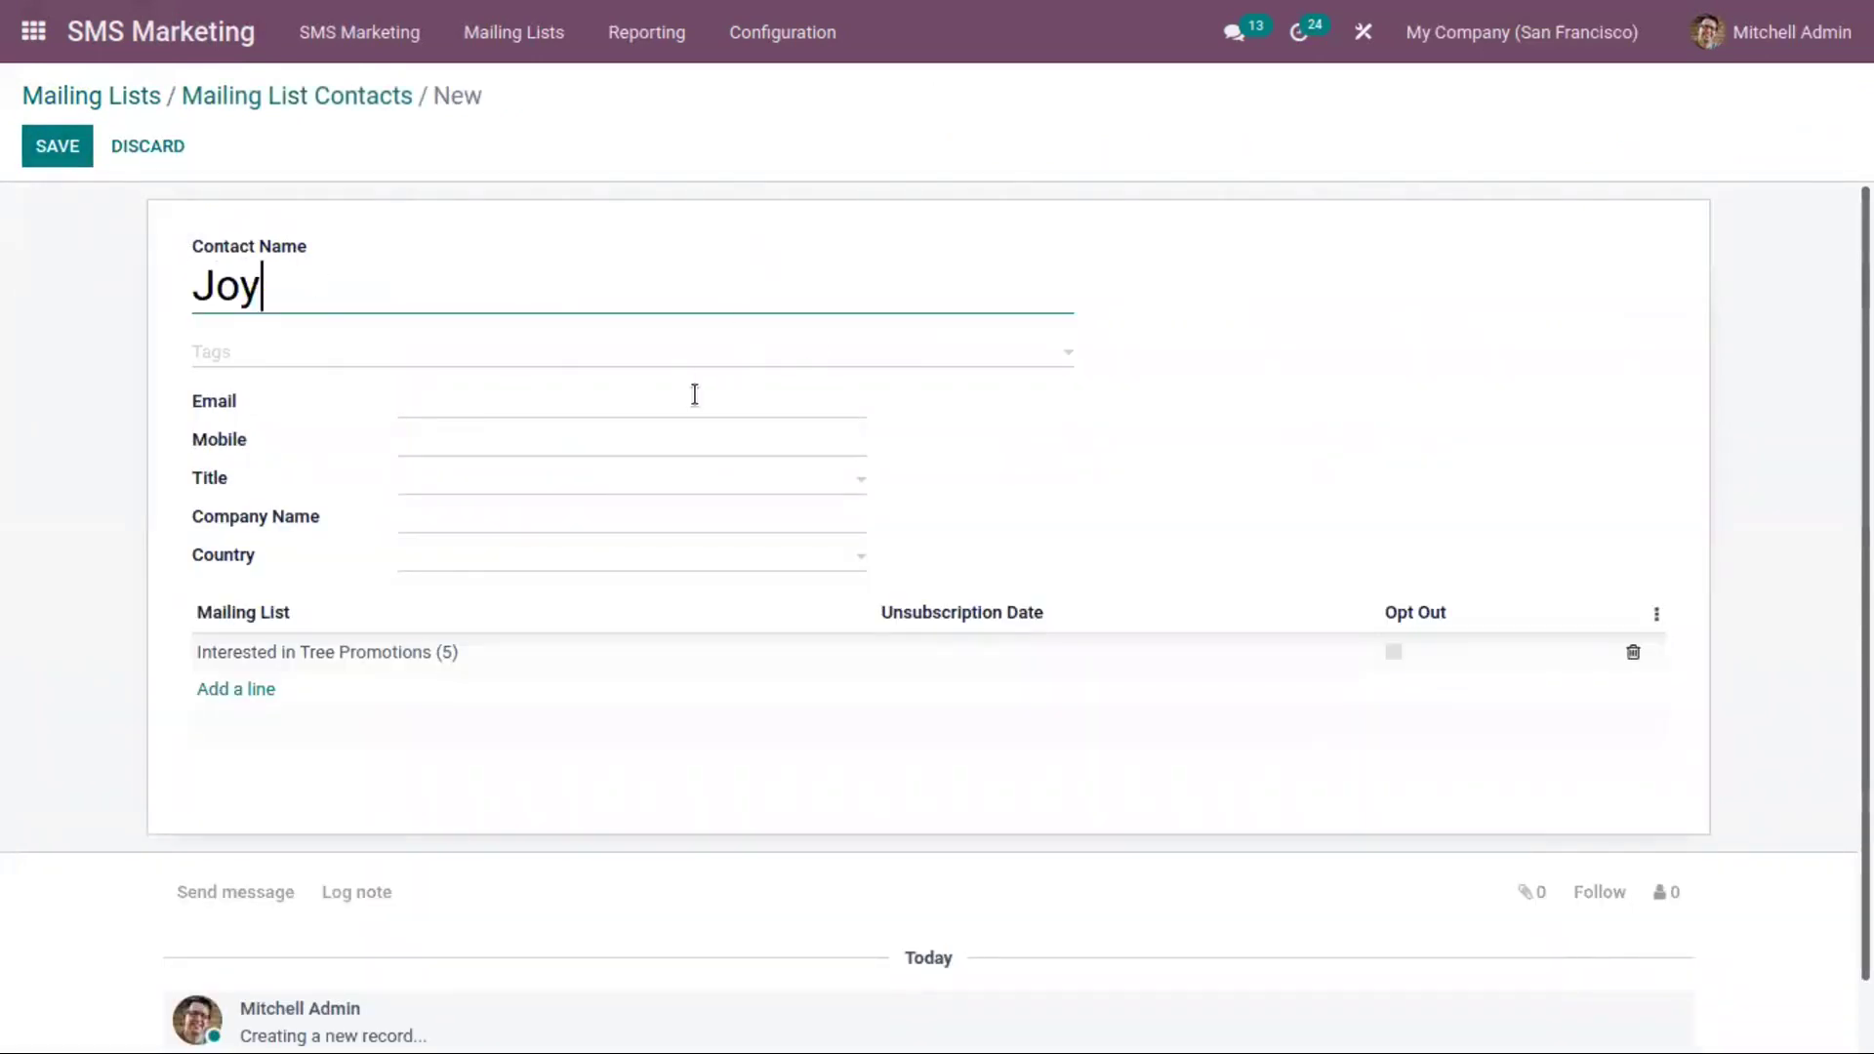
pyautogui.click(695, 396)
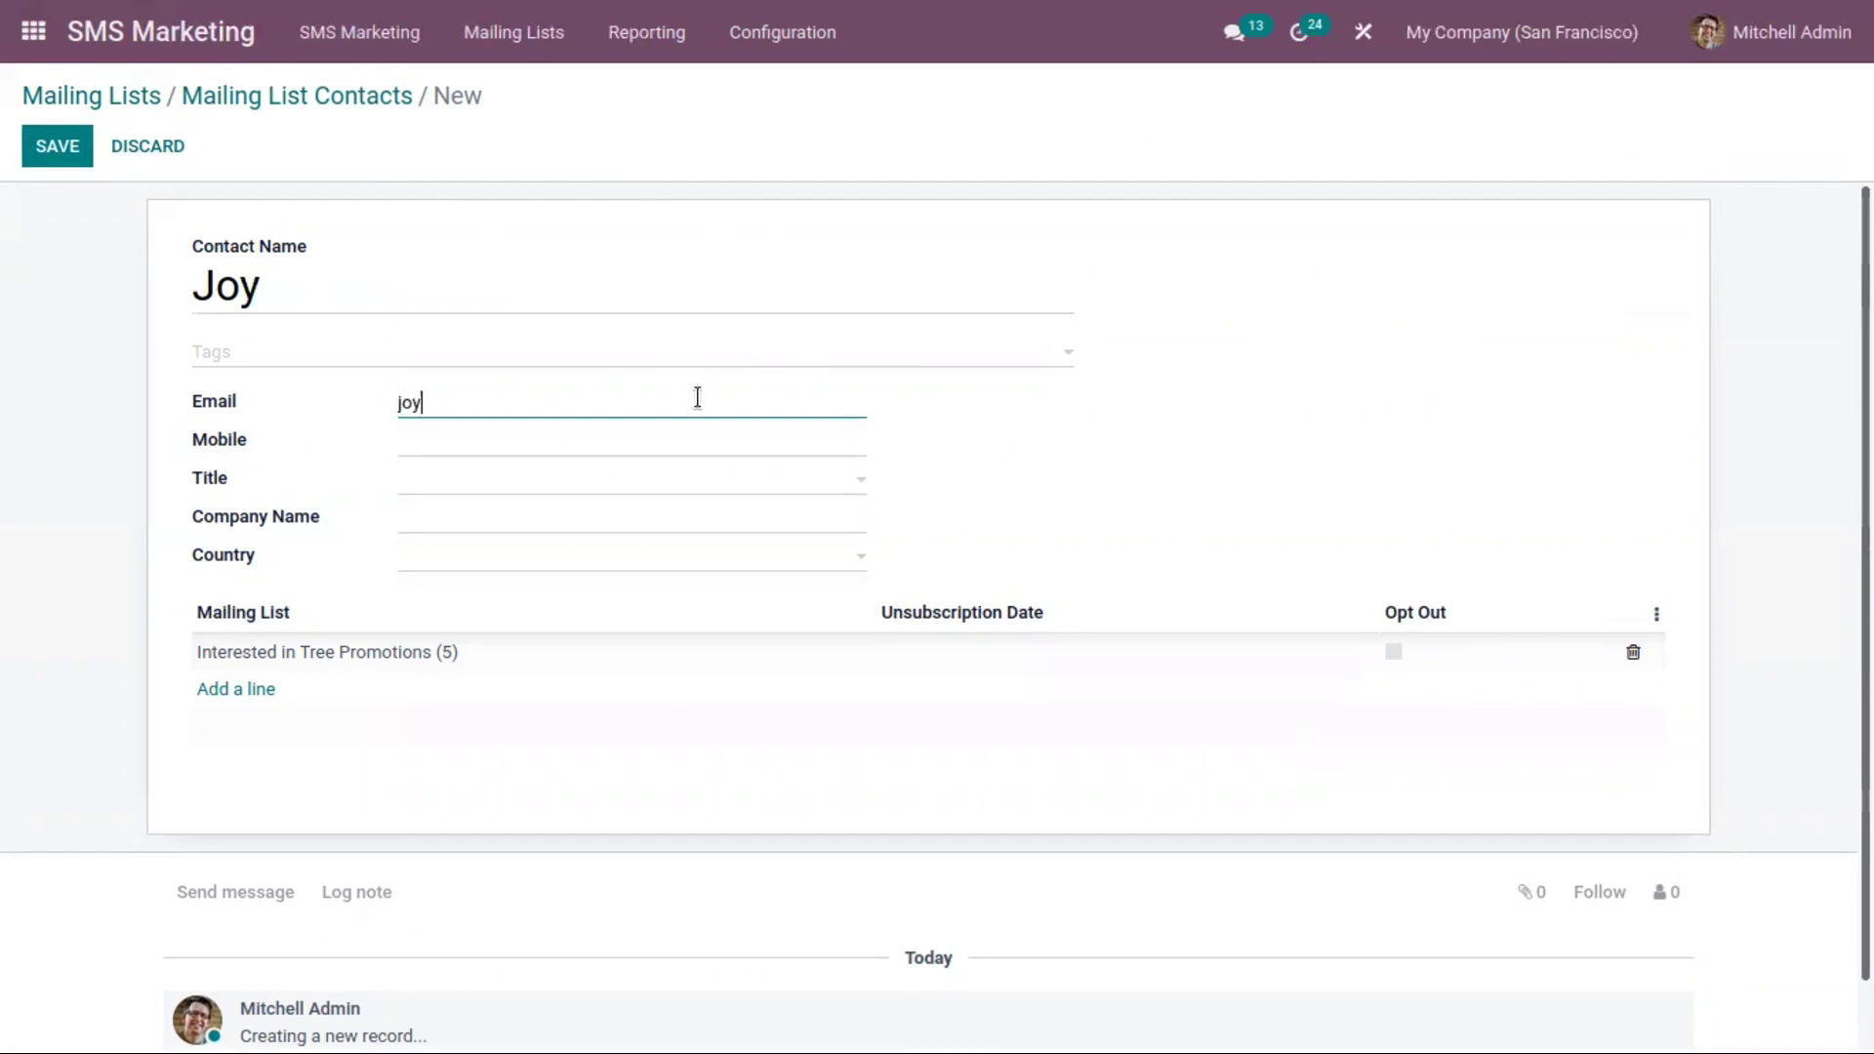
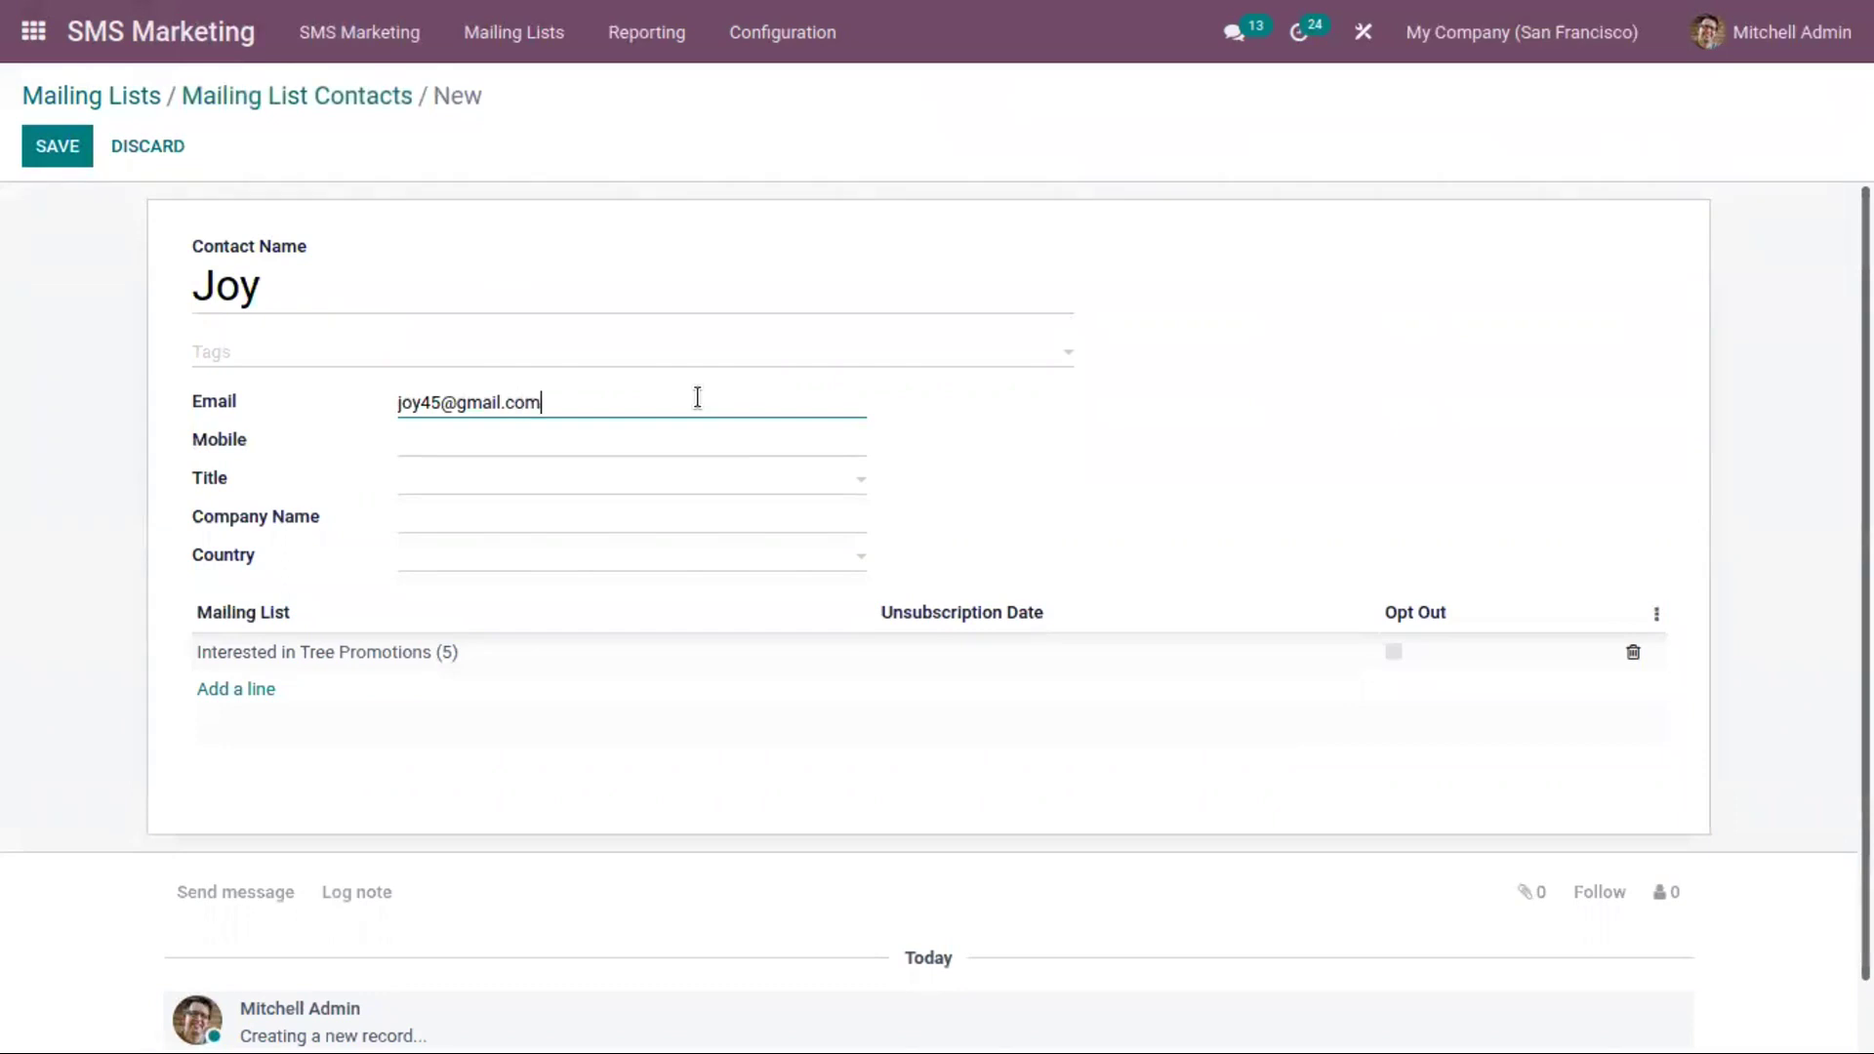
pyautogui.click(480, 524)
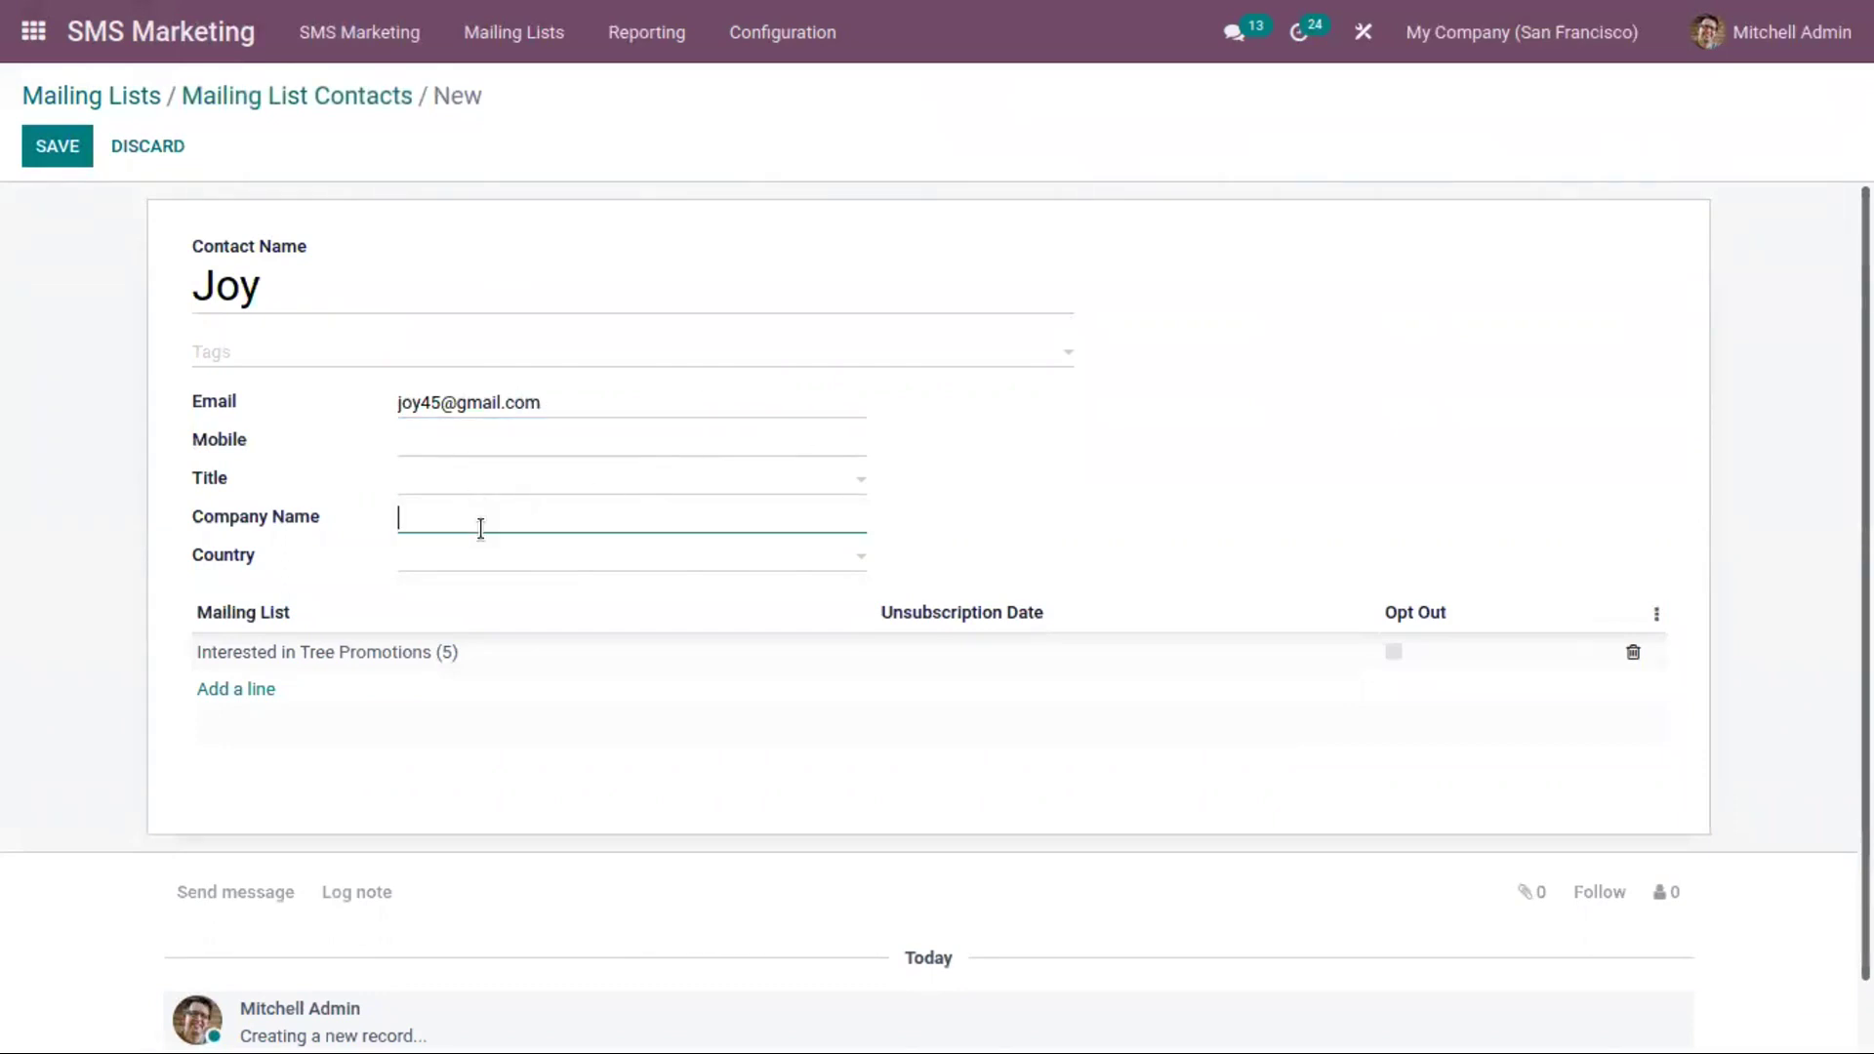
pyautogui.click(491, 564)
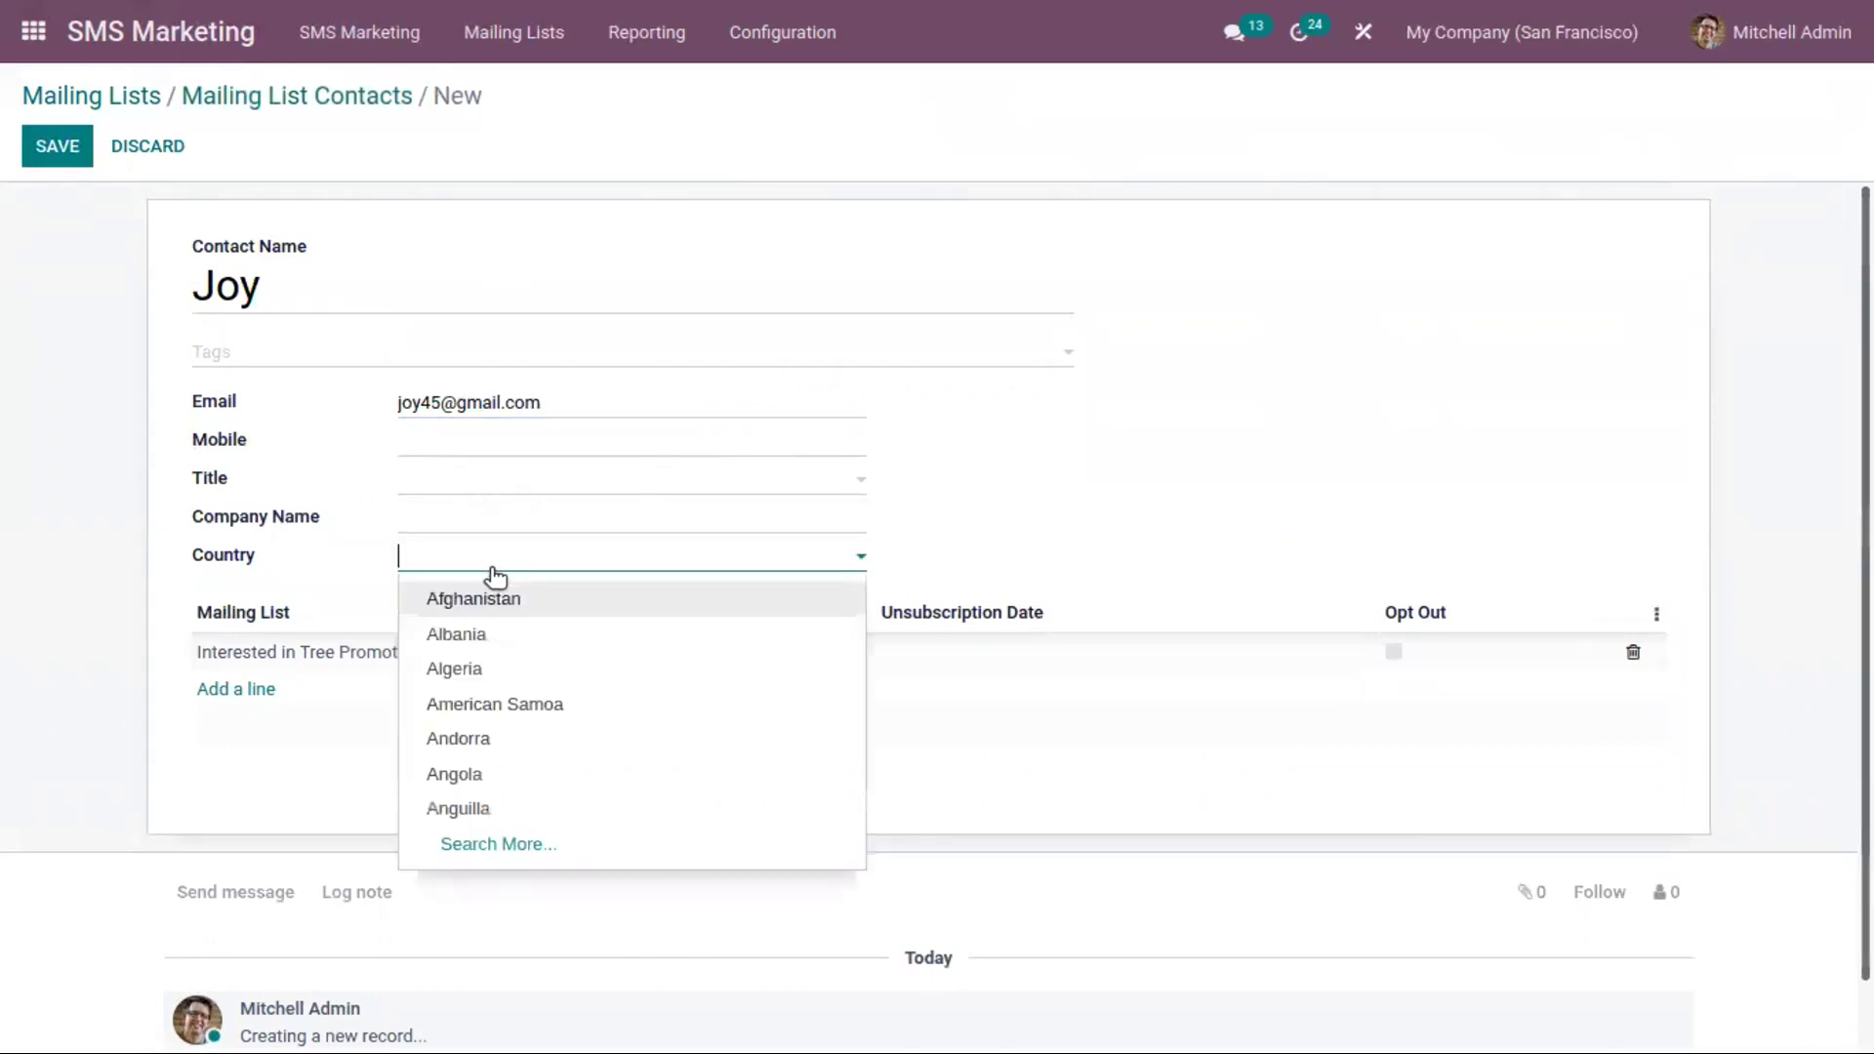
pyautogui.click(550, 667)
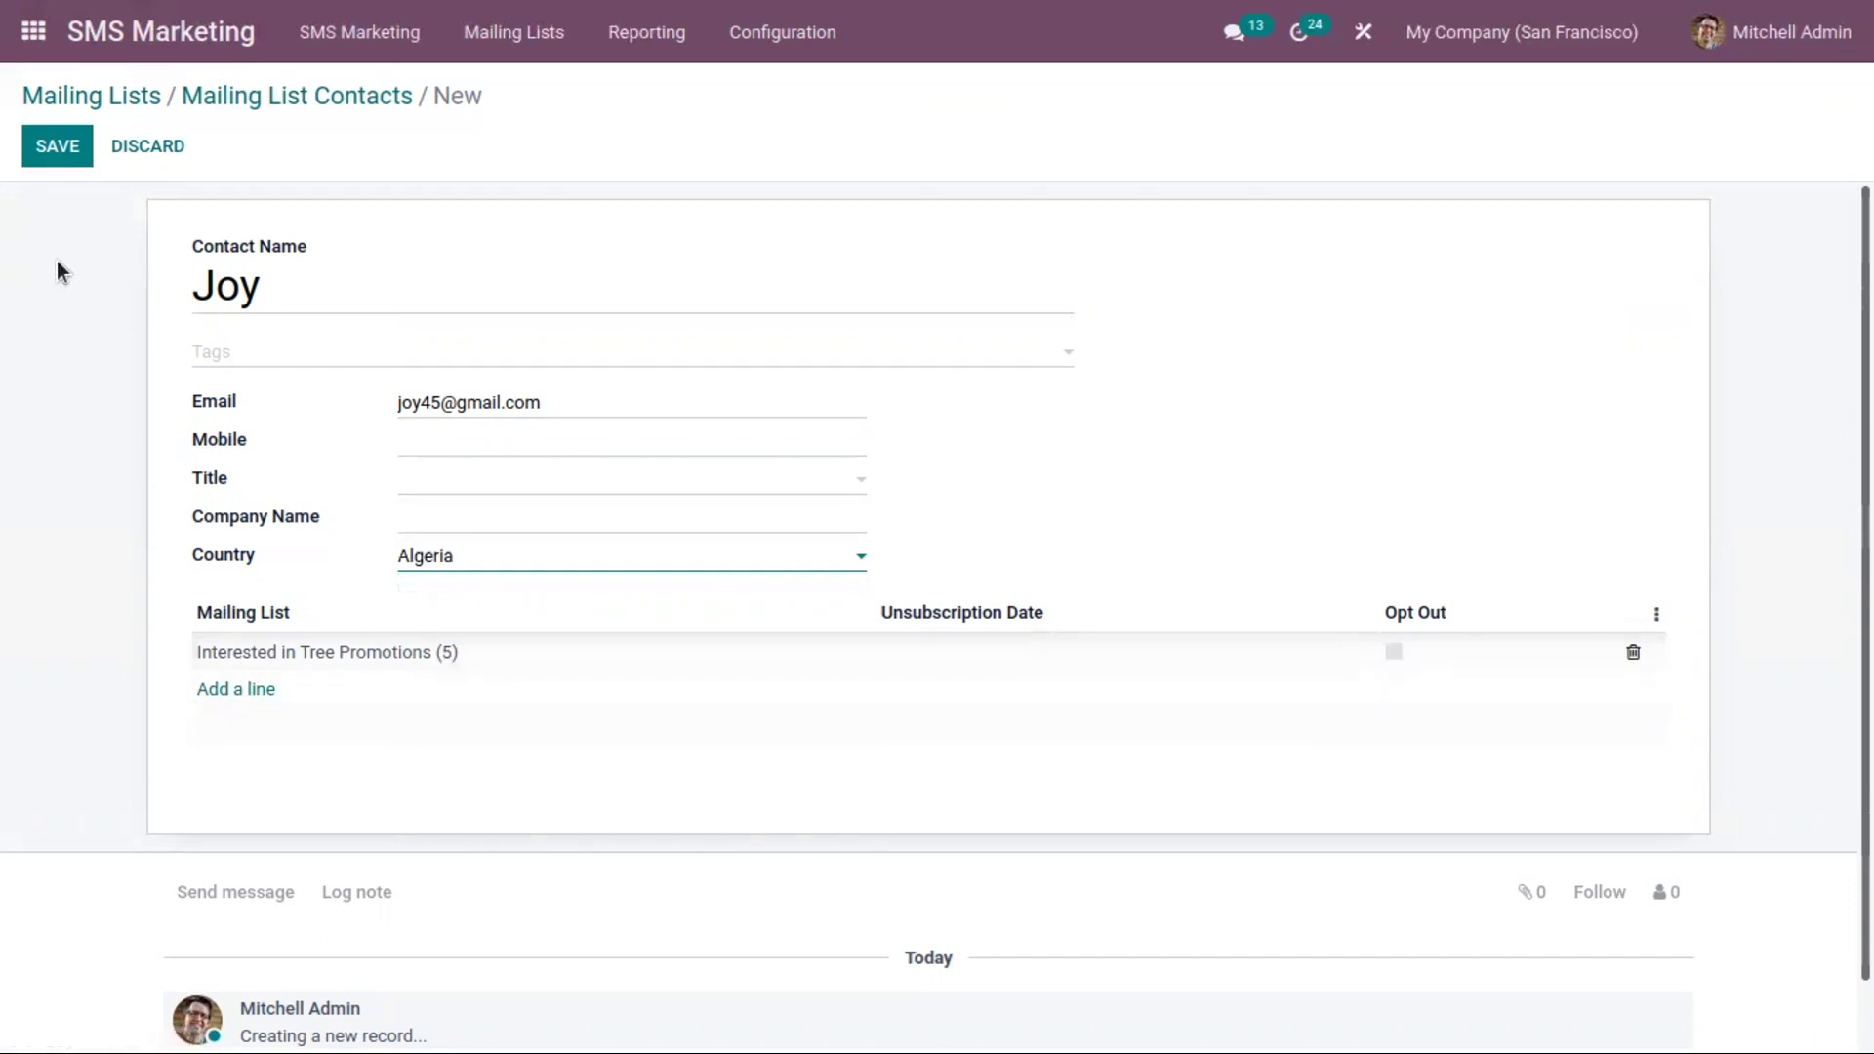
pyautogui.click(51, 148)
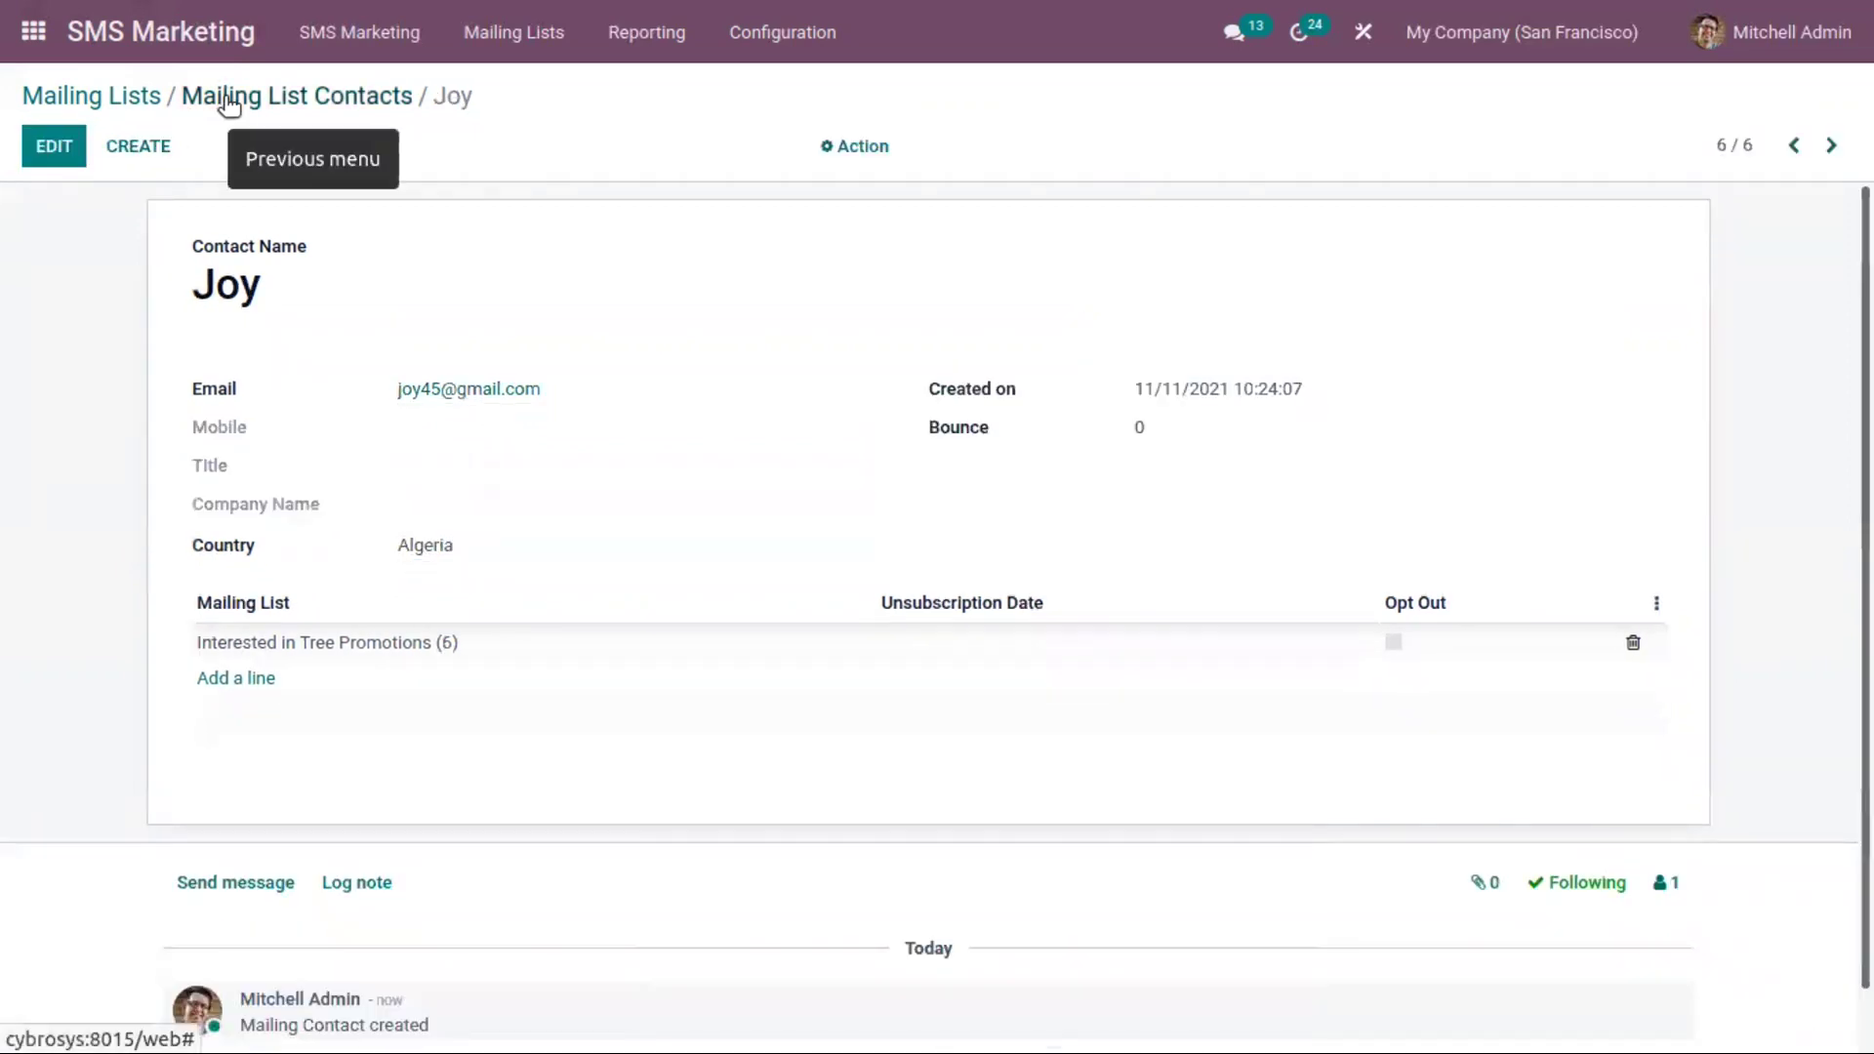
# Browse the mailing lists and review the mailings sent to Interested in Tree Promotions
pyautogui.click(229, 104)
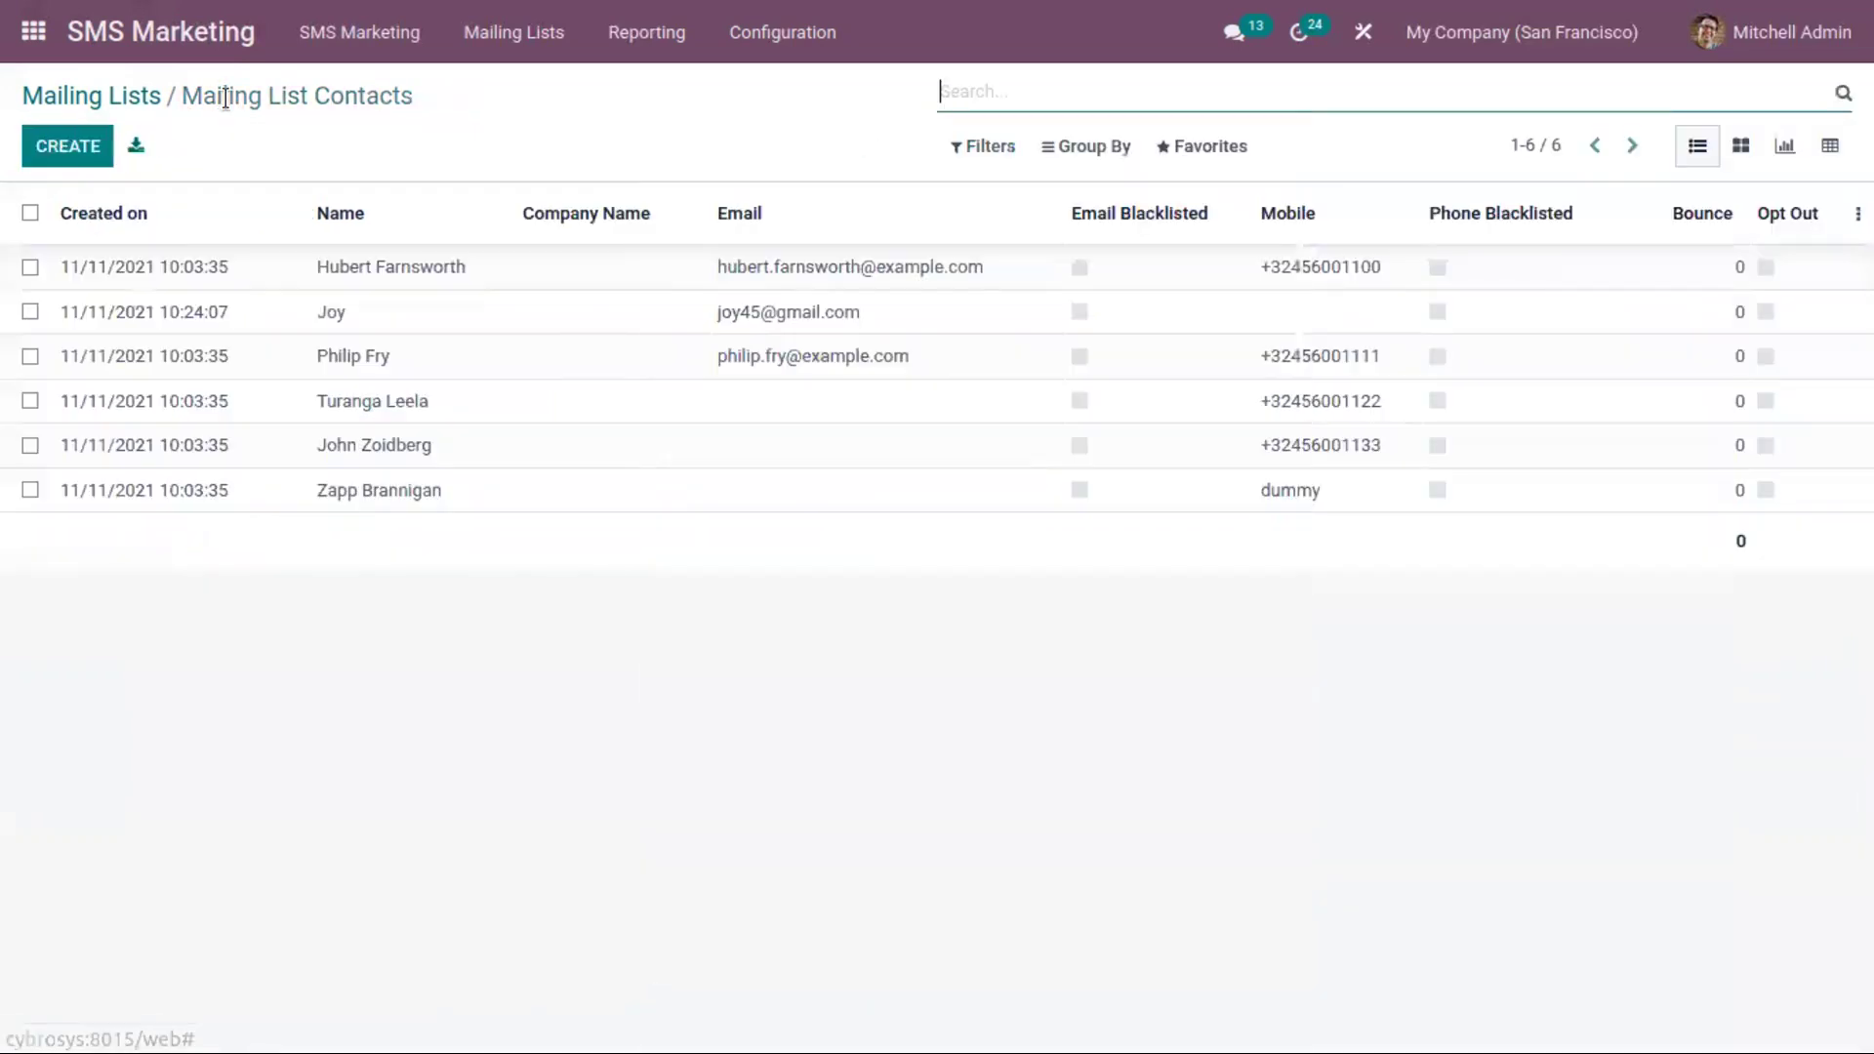
pyautogui.click(130, 103)
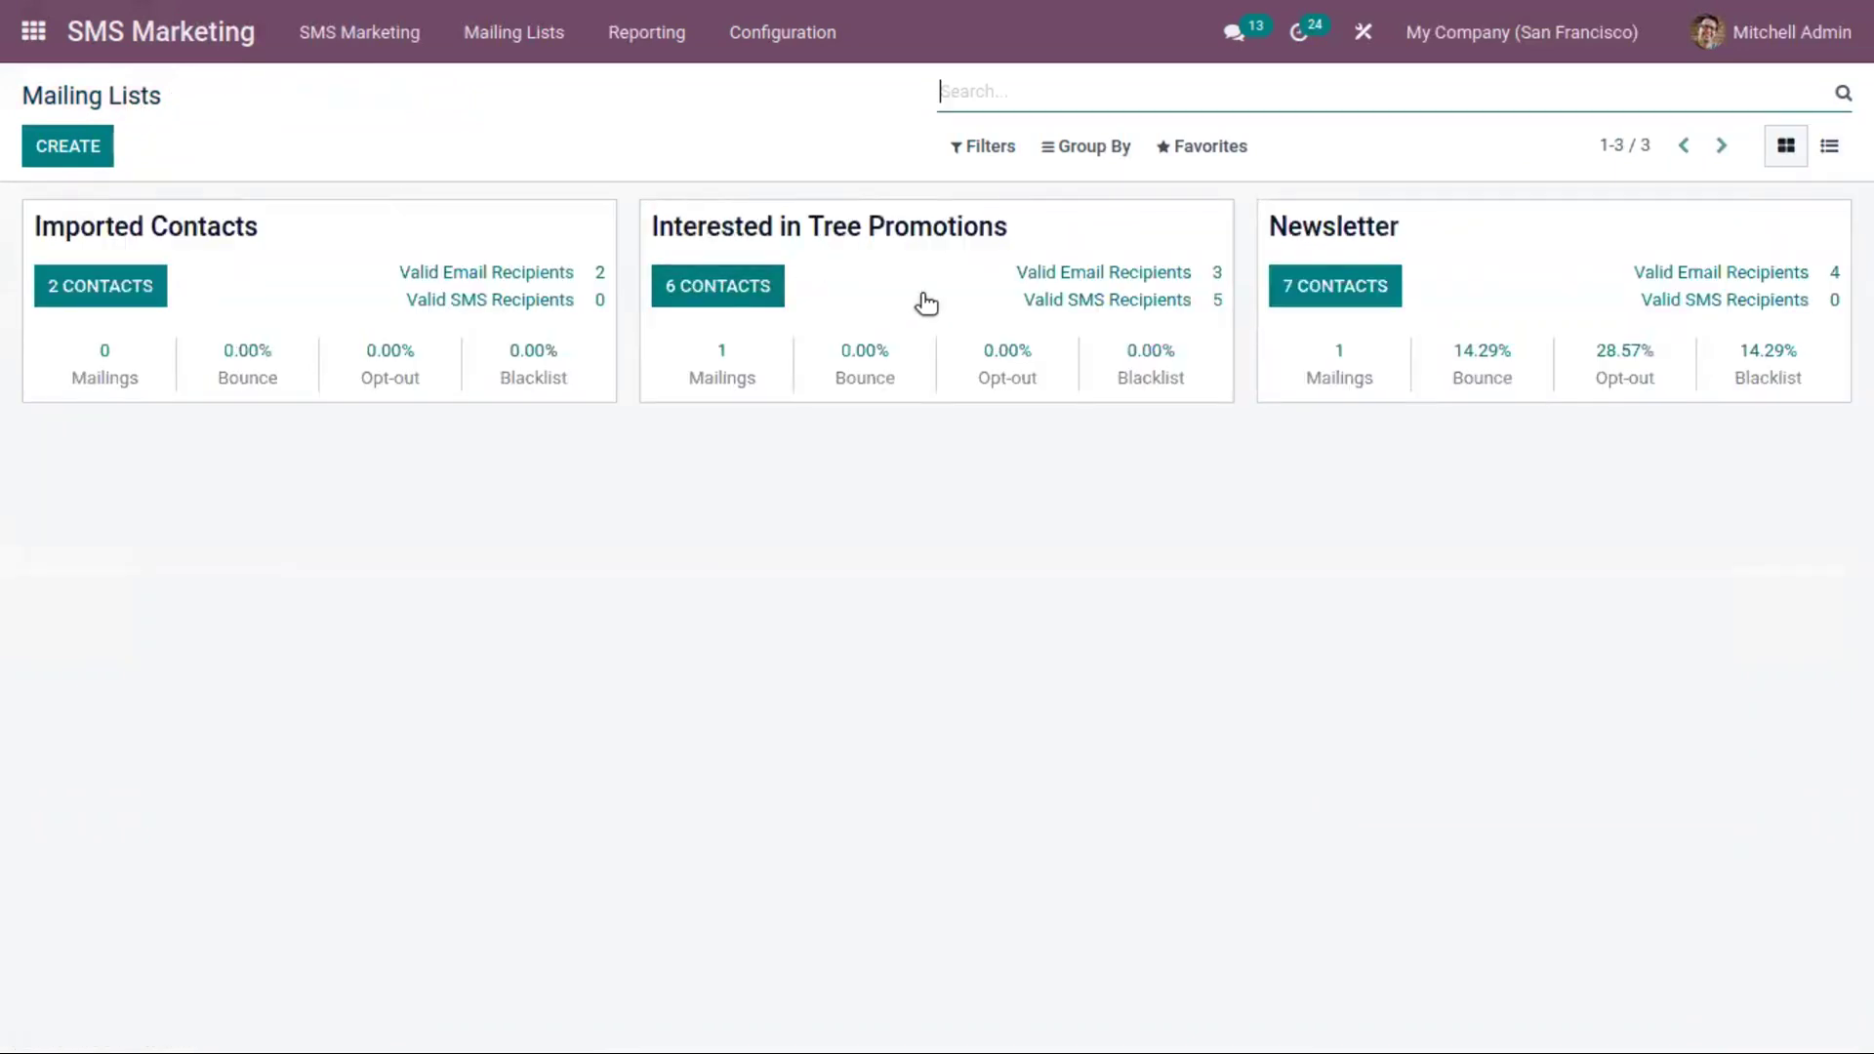
pyautogui.click(728, 376)
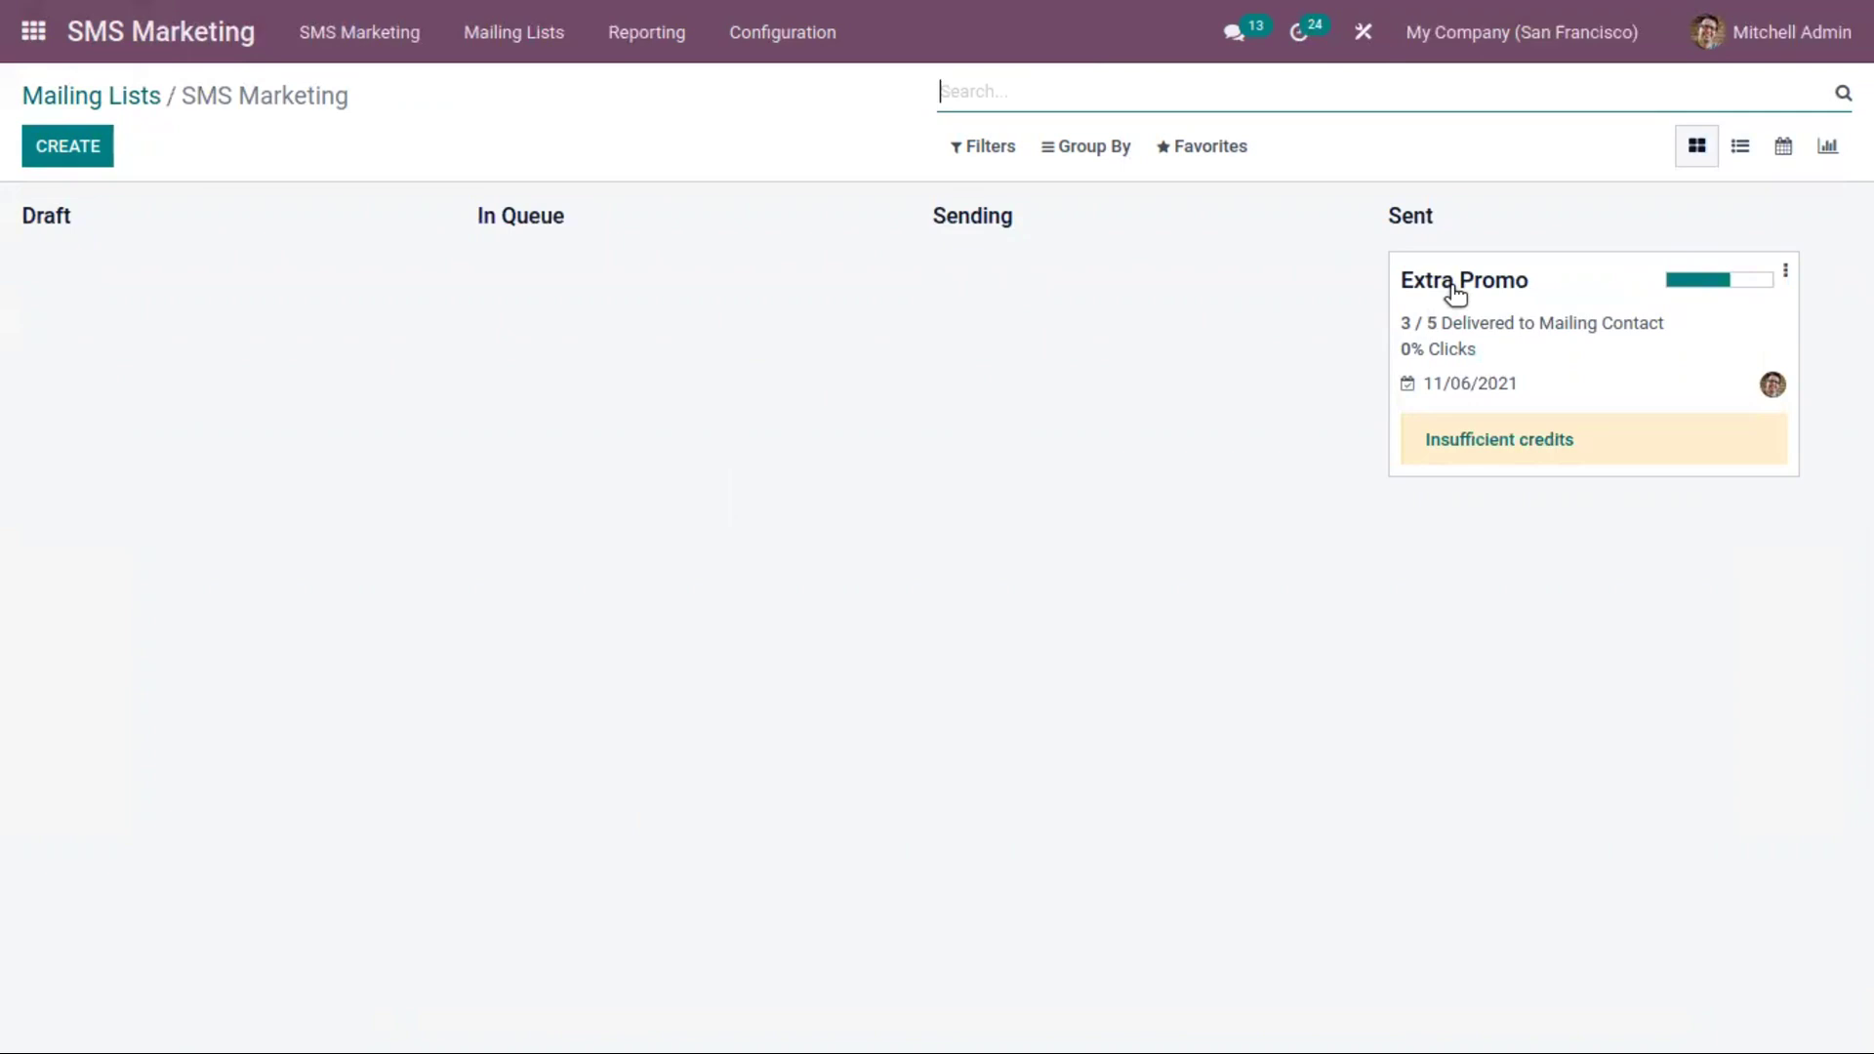
pyautogui.click(82, 96)
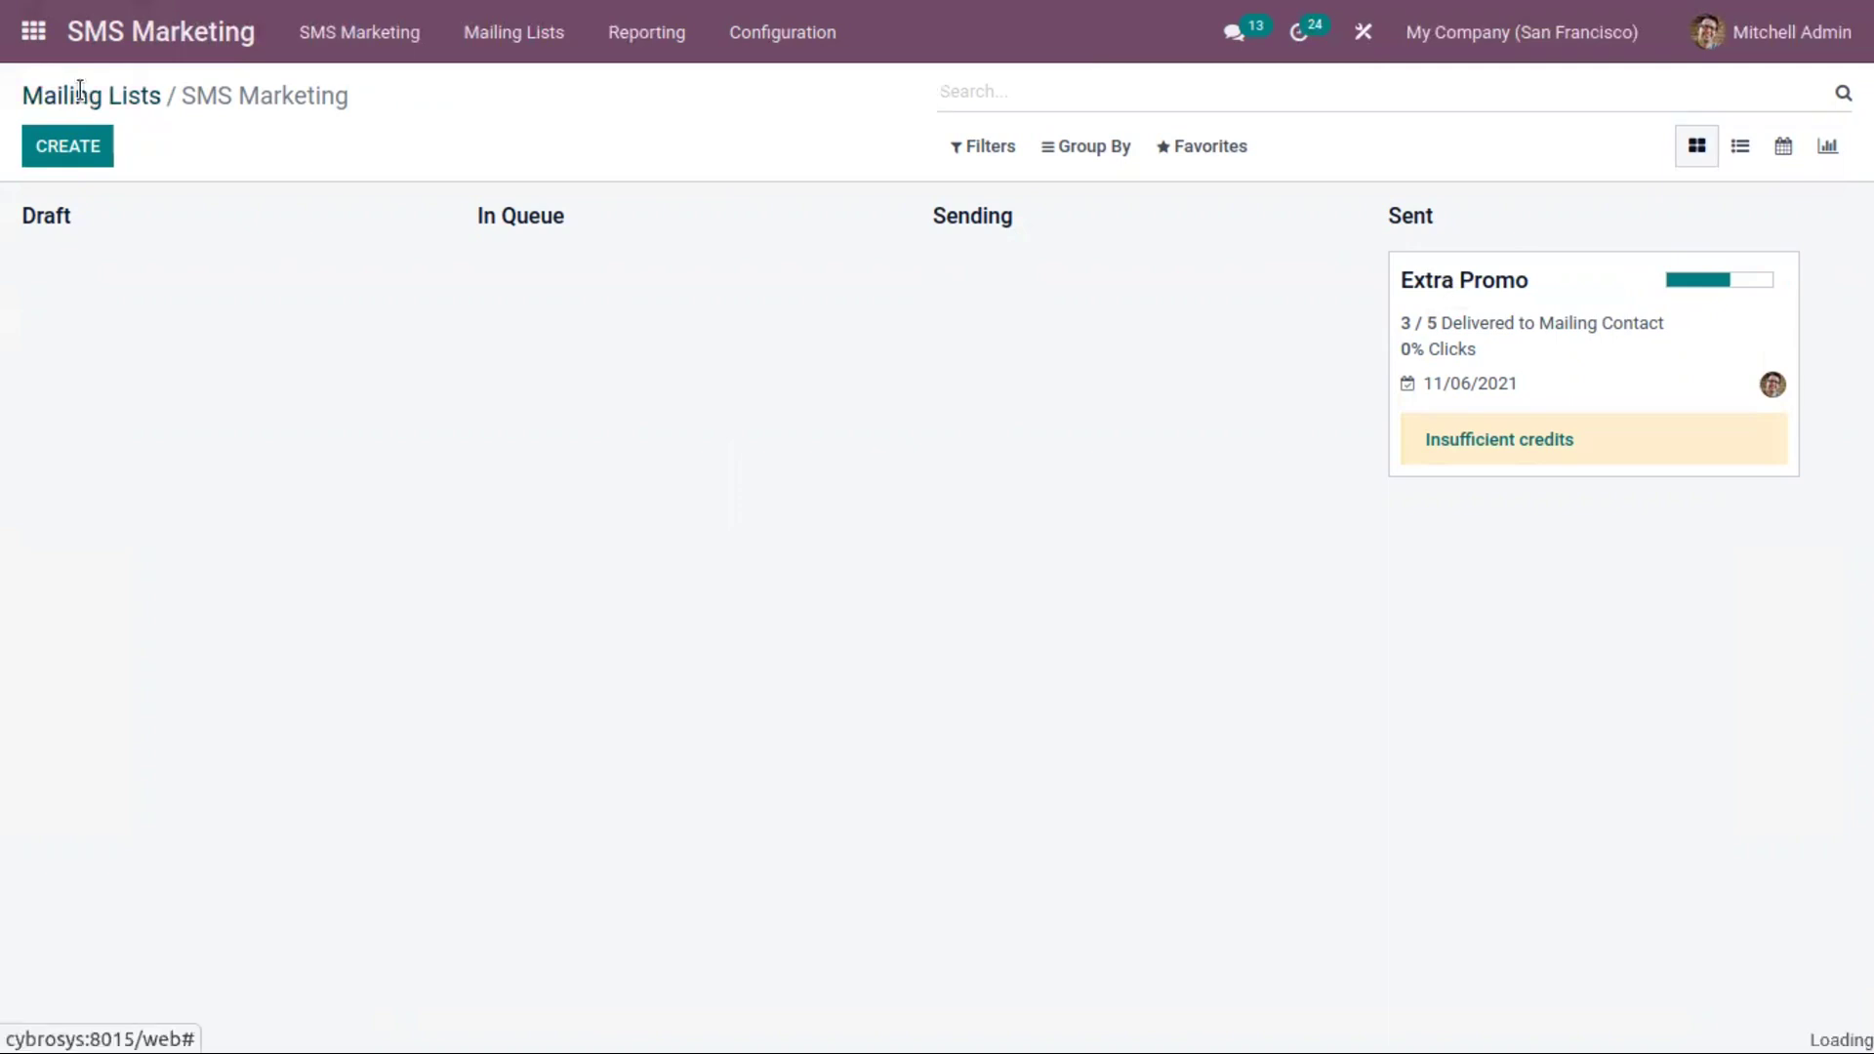
# Show all mailing list contacts, then return to the SMS campaigns overview
pyautogui.click(501, 37)
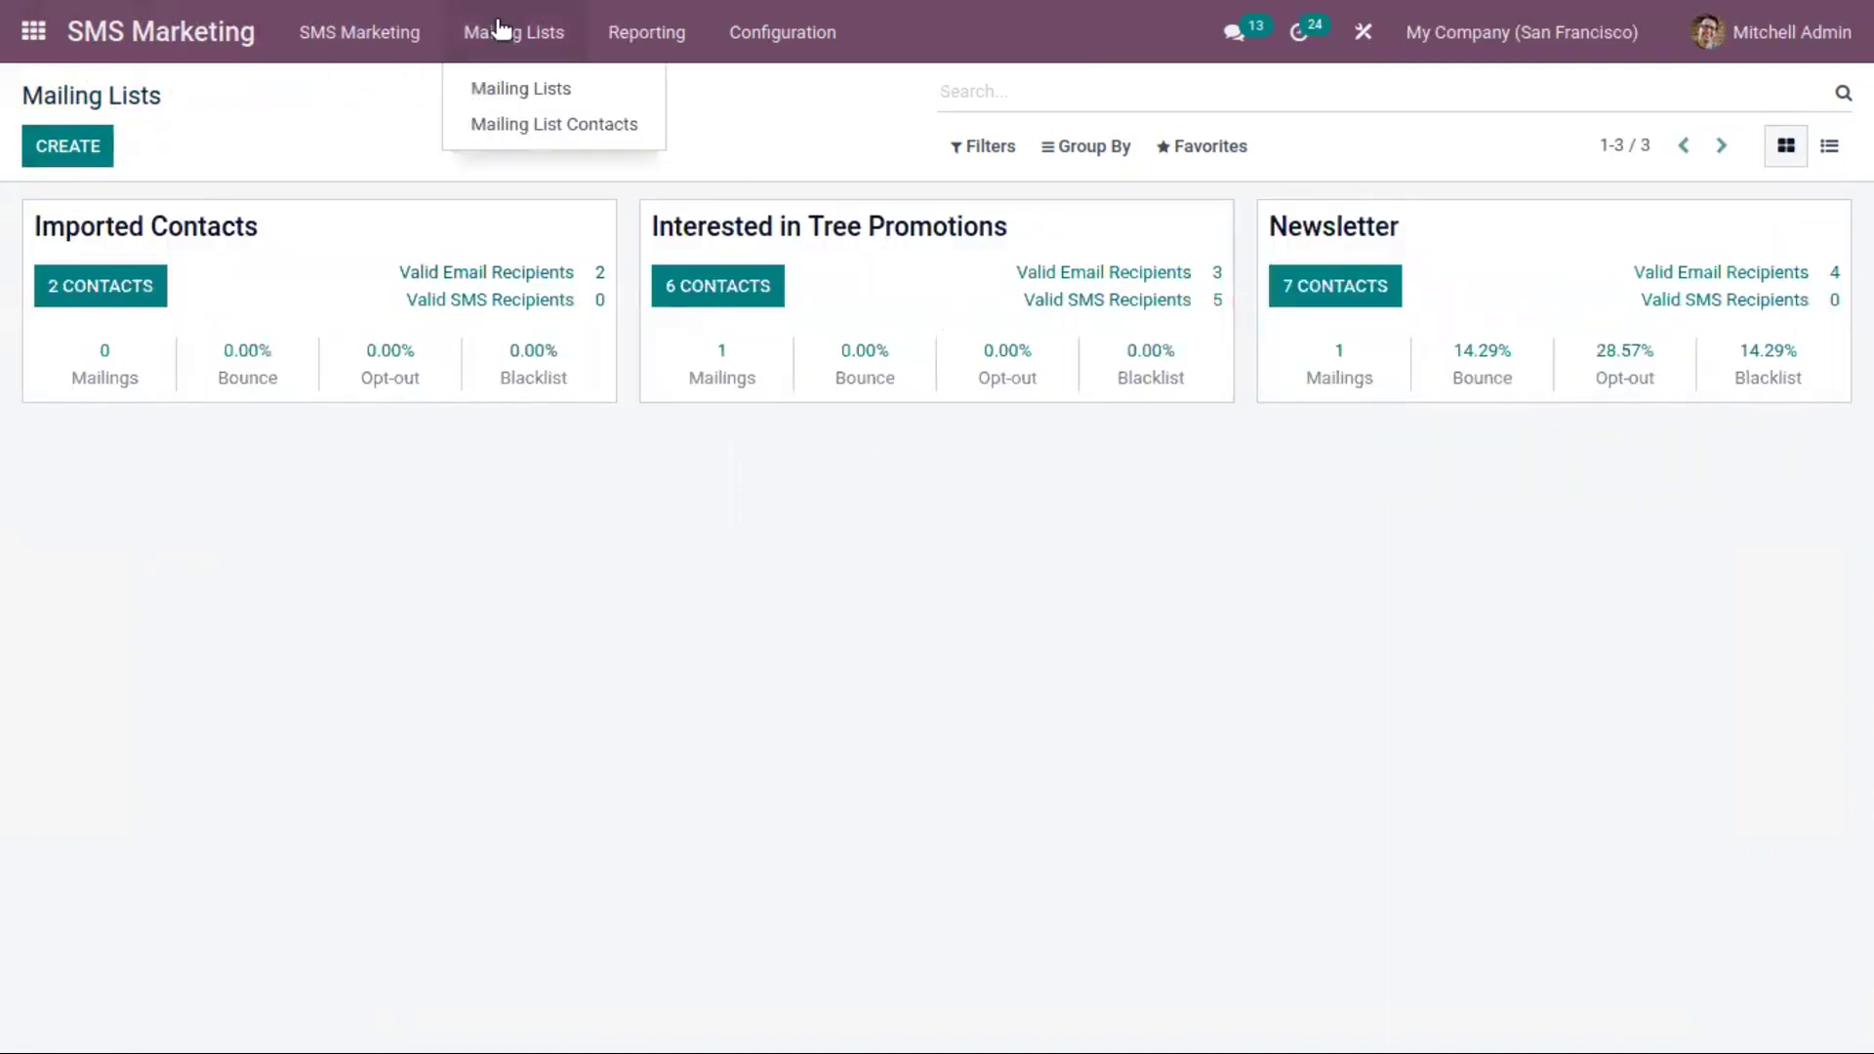
pyautogui.click(572, 136)
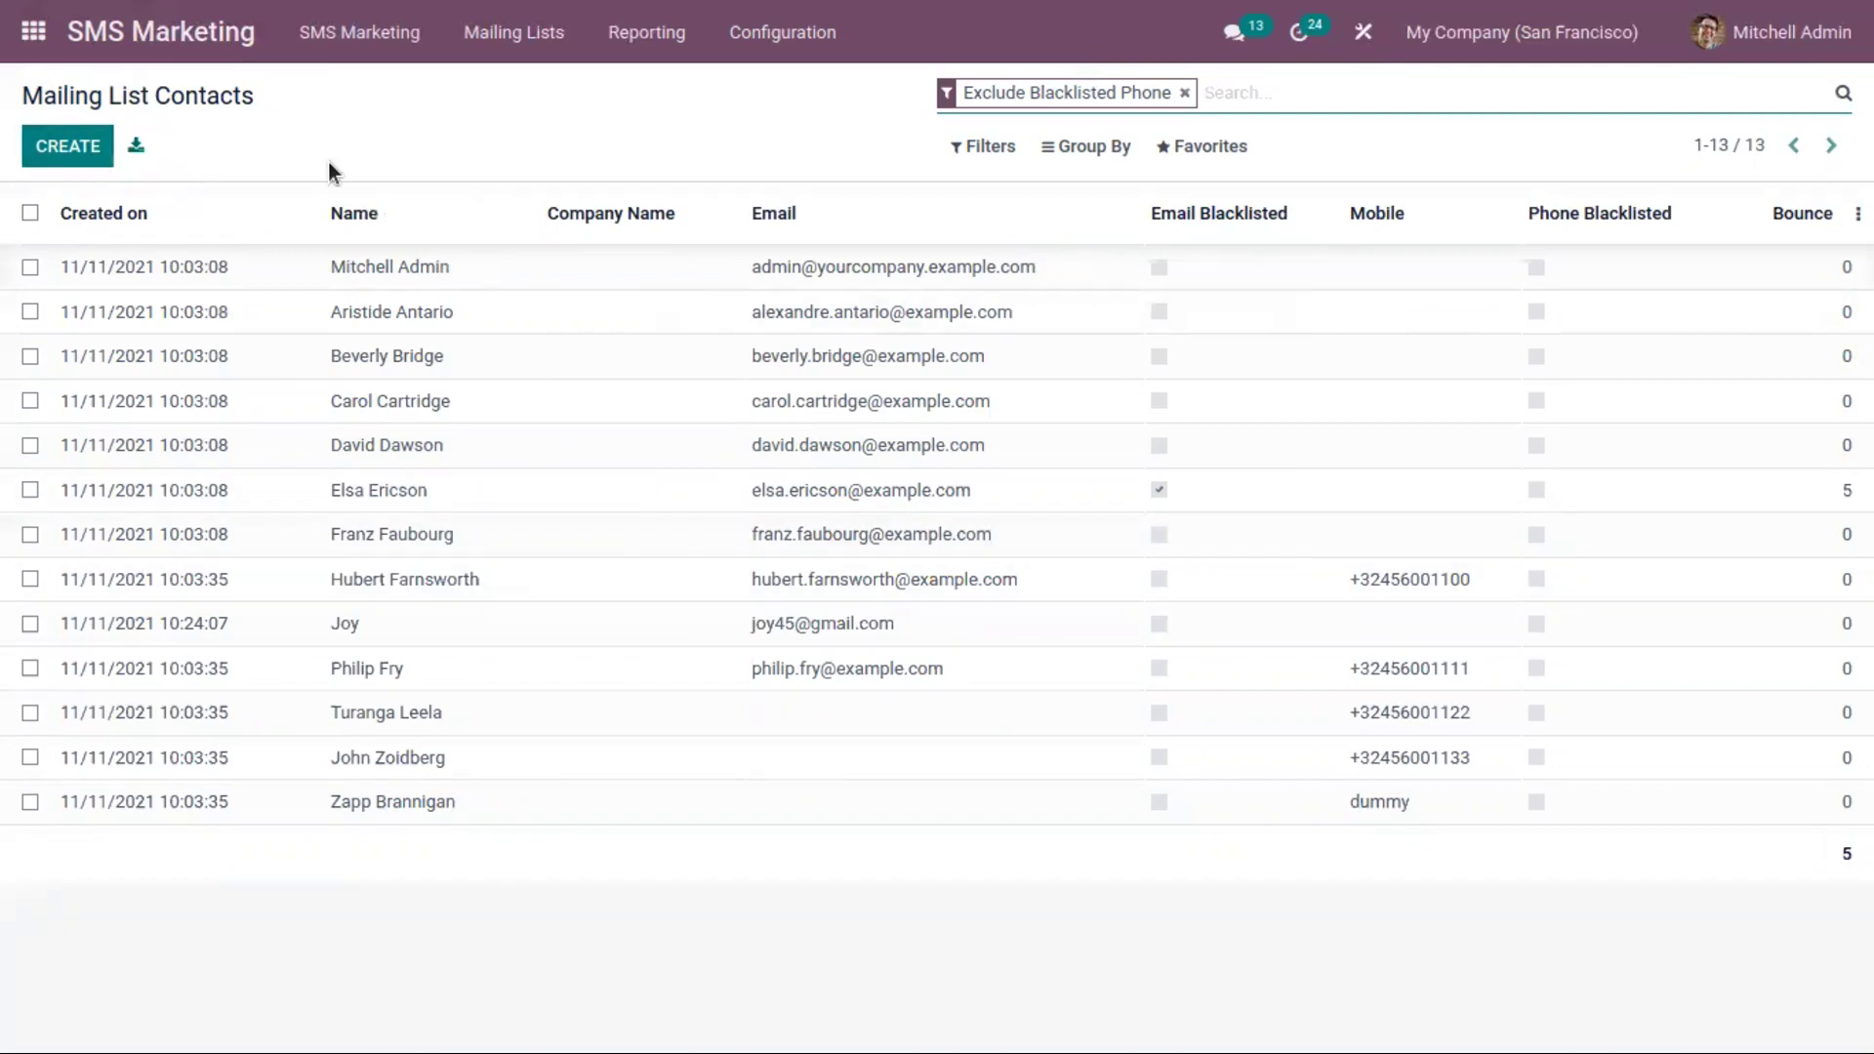
pyautogui.click(383, 41)
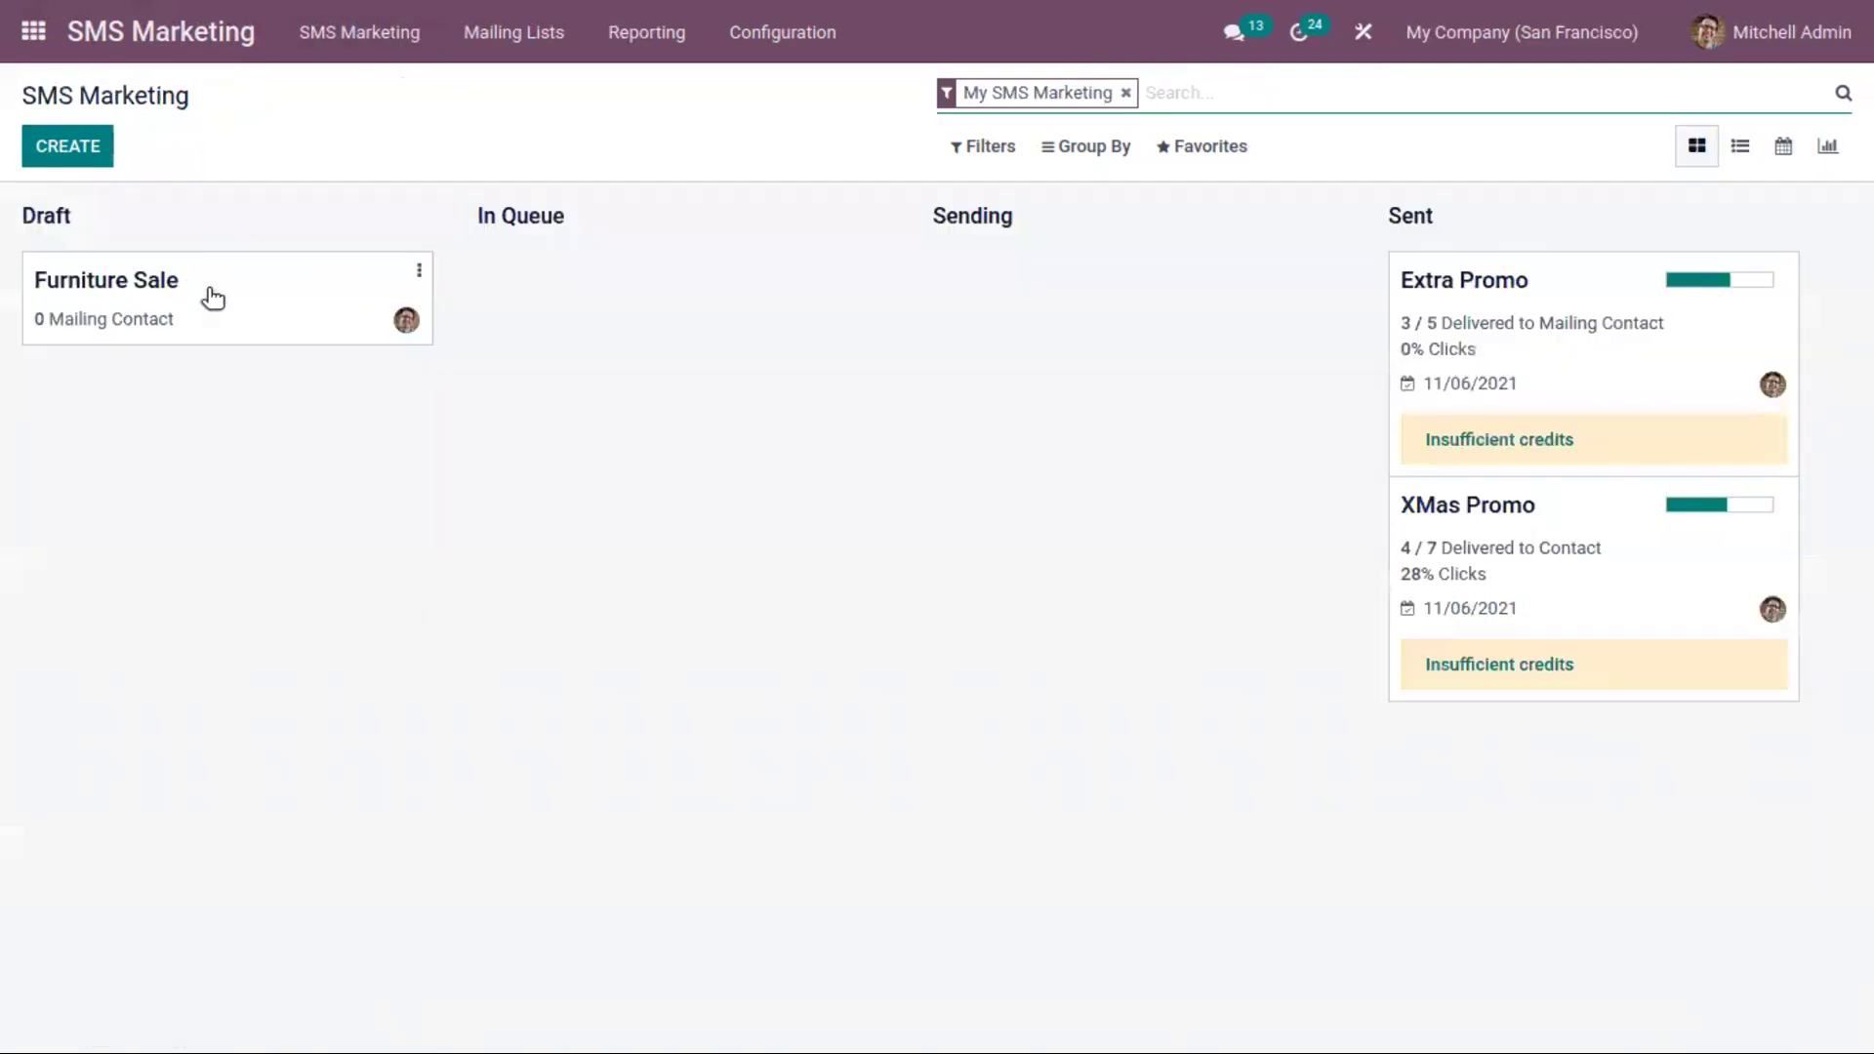
# Schedule the Furniture Sale campaign to send on 11/17/2021 at 10:26:22
pyautogui.click(246, 291)
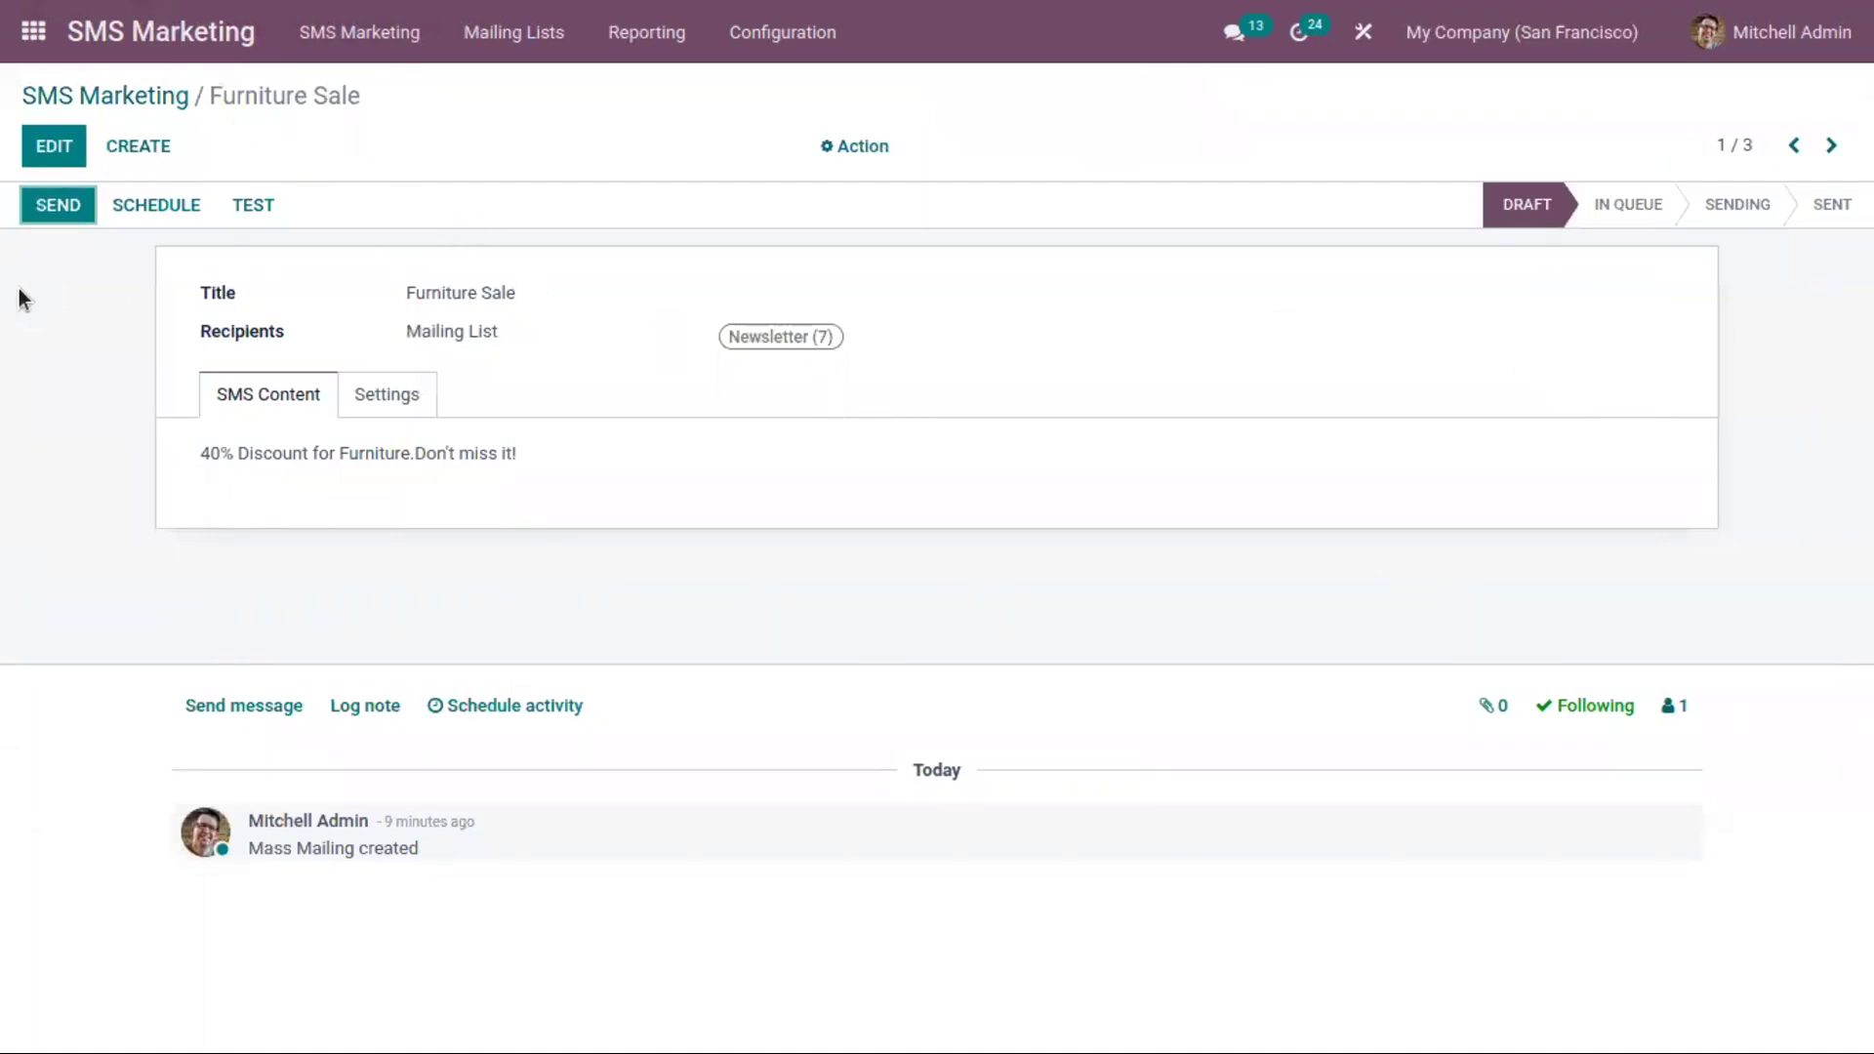
pyautogui.click(81, 210)
pyautogui.click(156, 208)
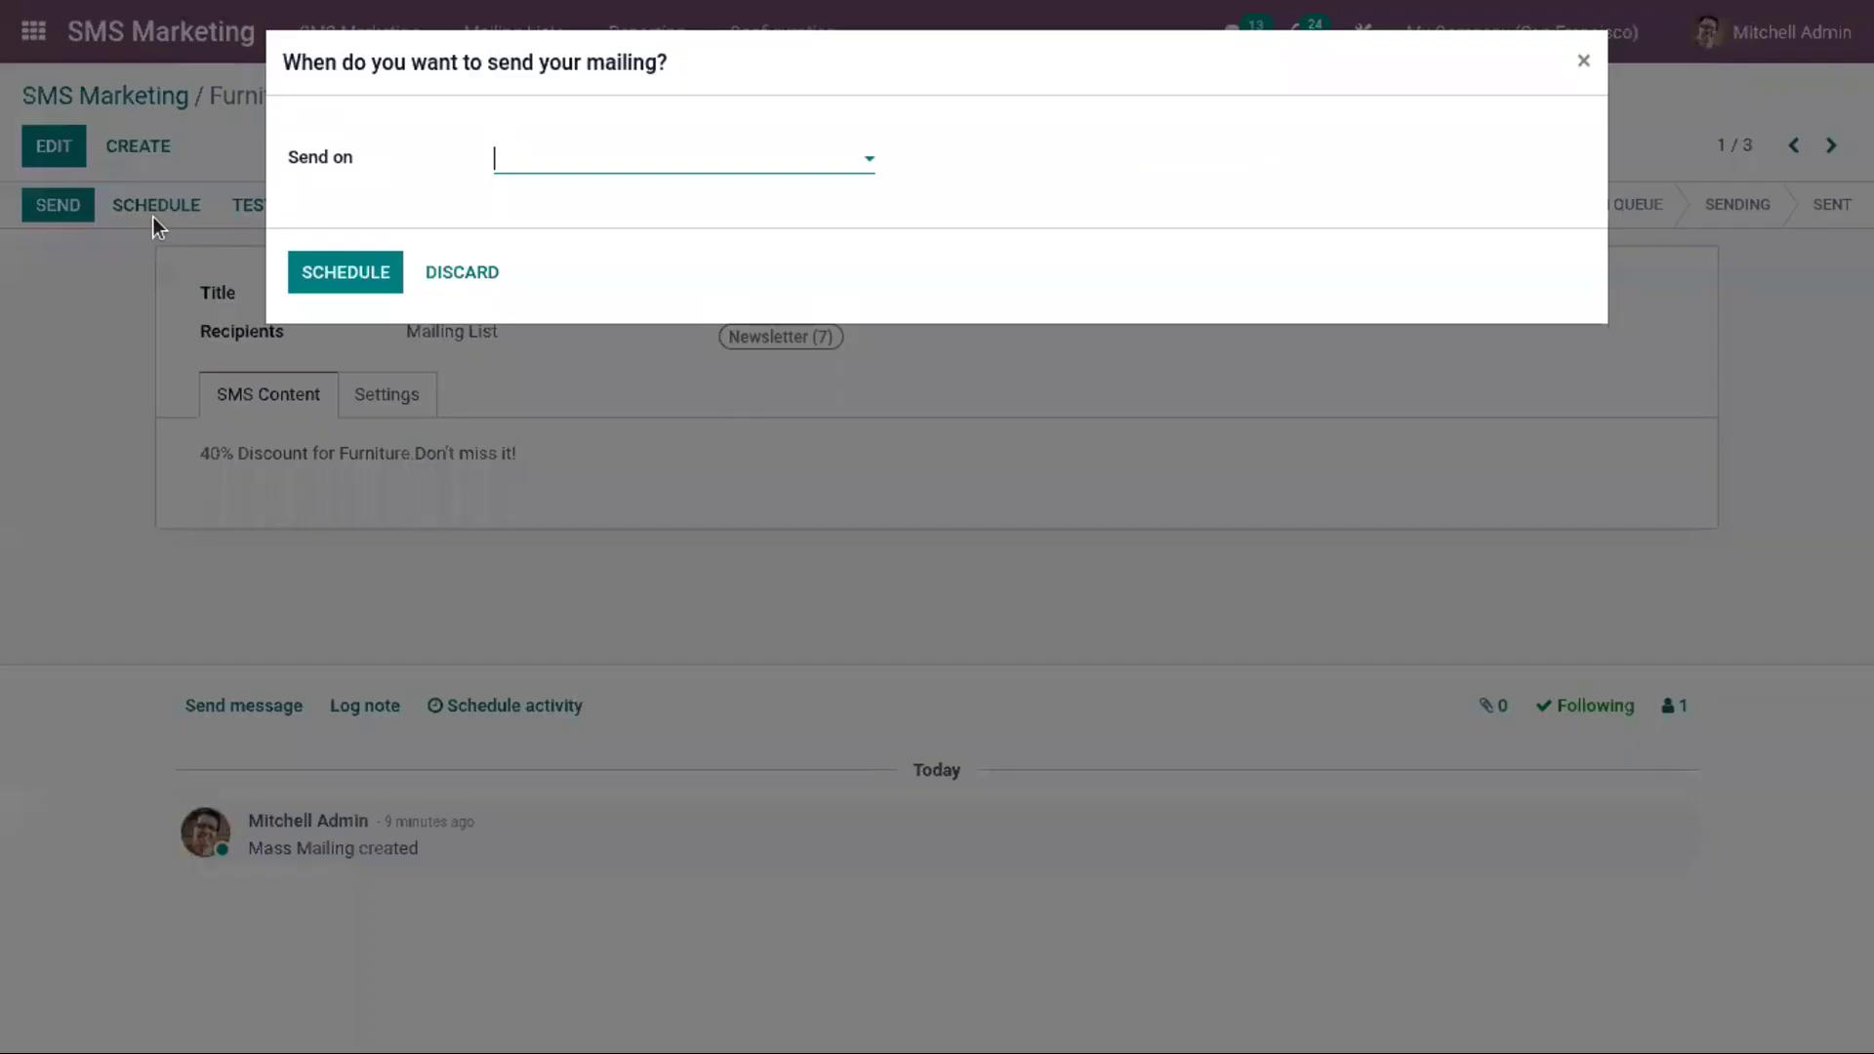
pyautogui.click(589, 158)
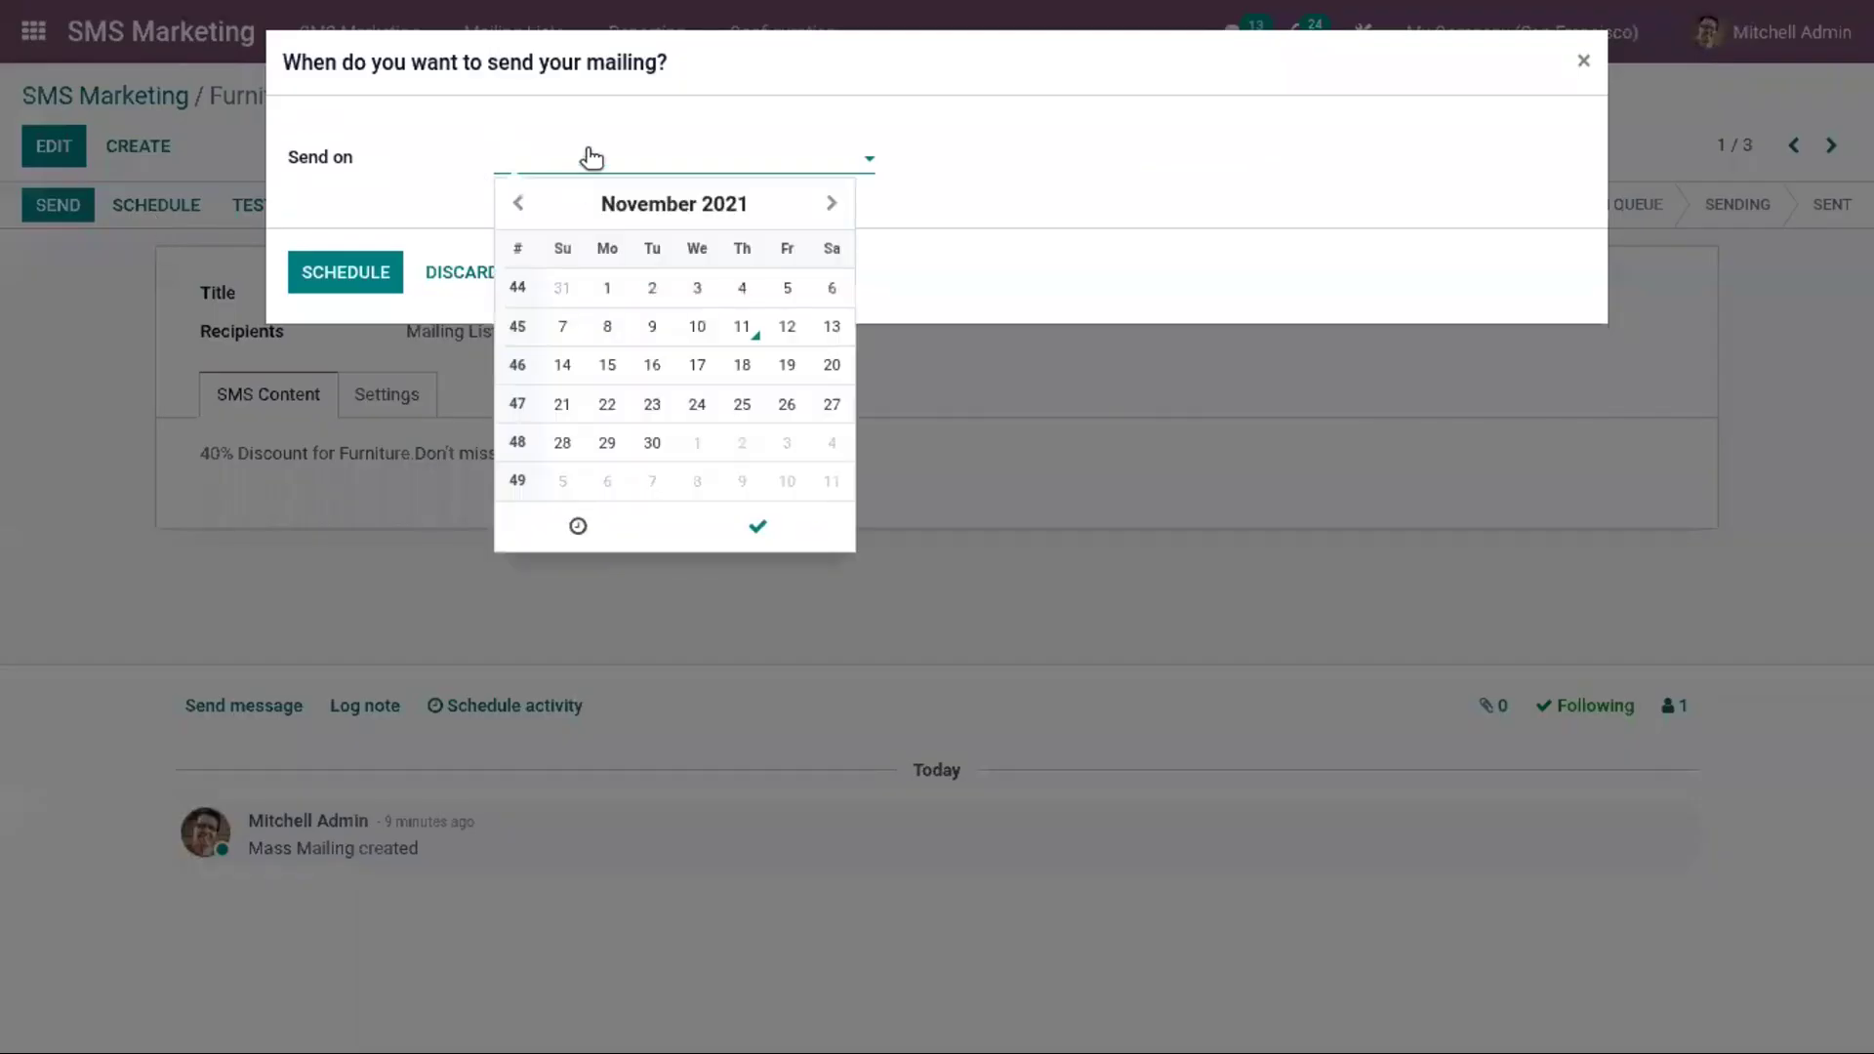
pyautogui.click(691, 365)
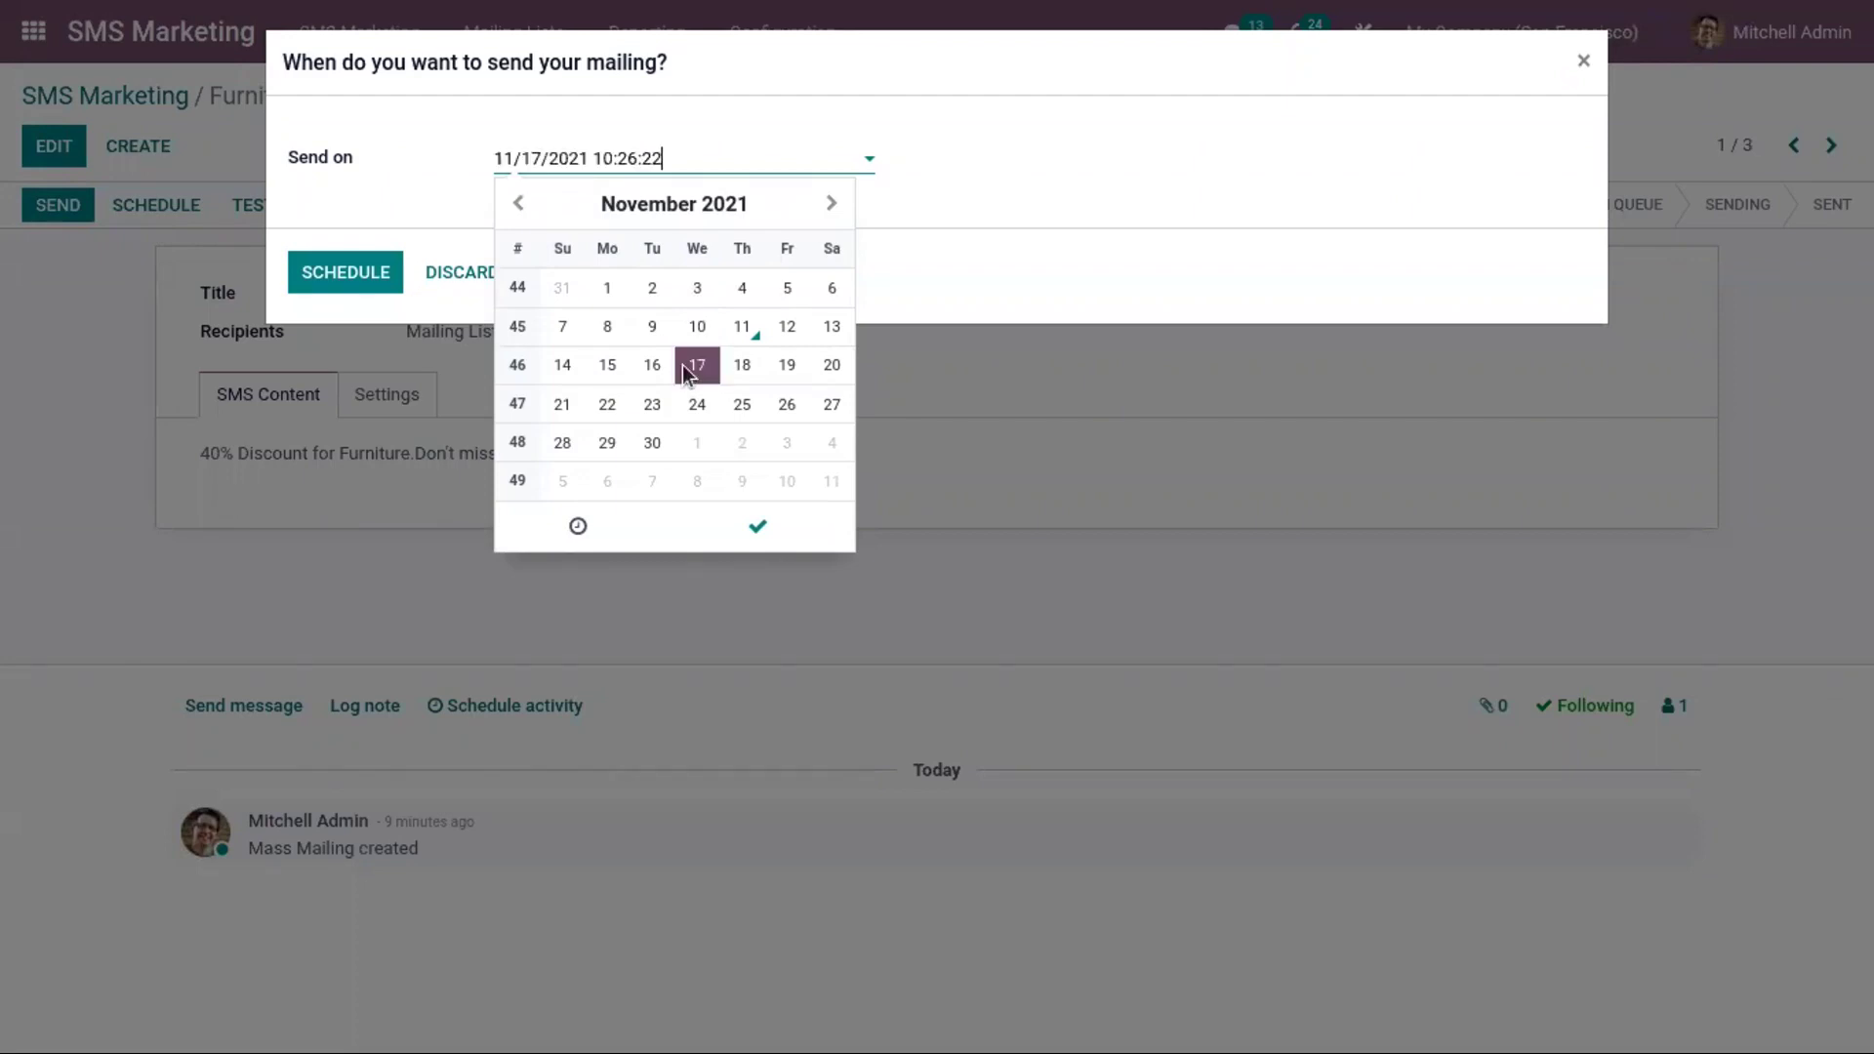
pyautogui.click(756, 527)
pyautogui.click(373, 272)
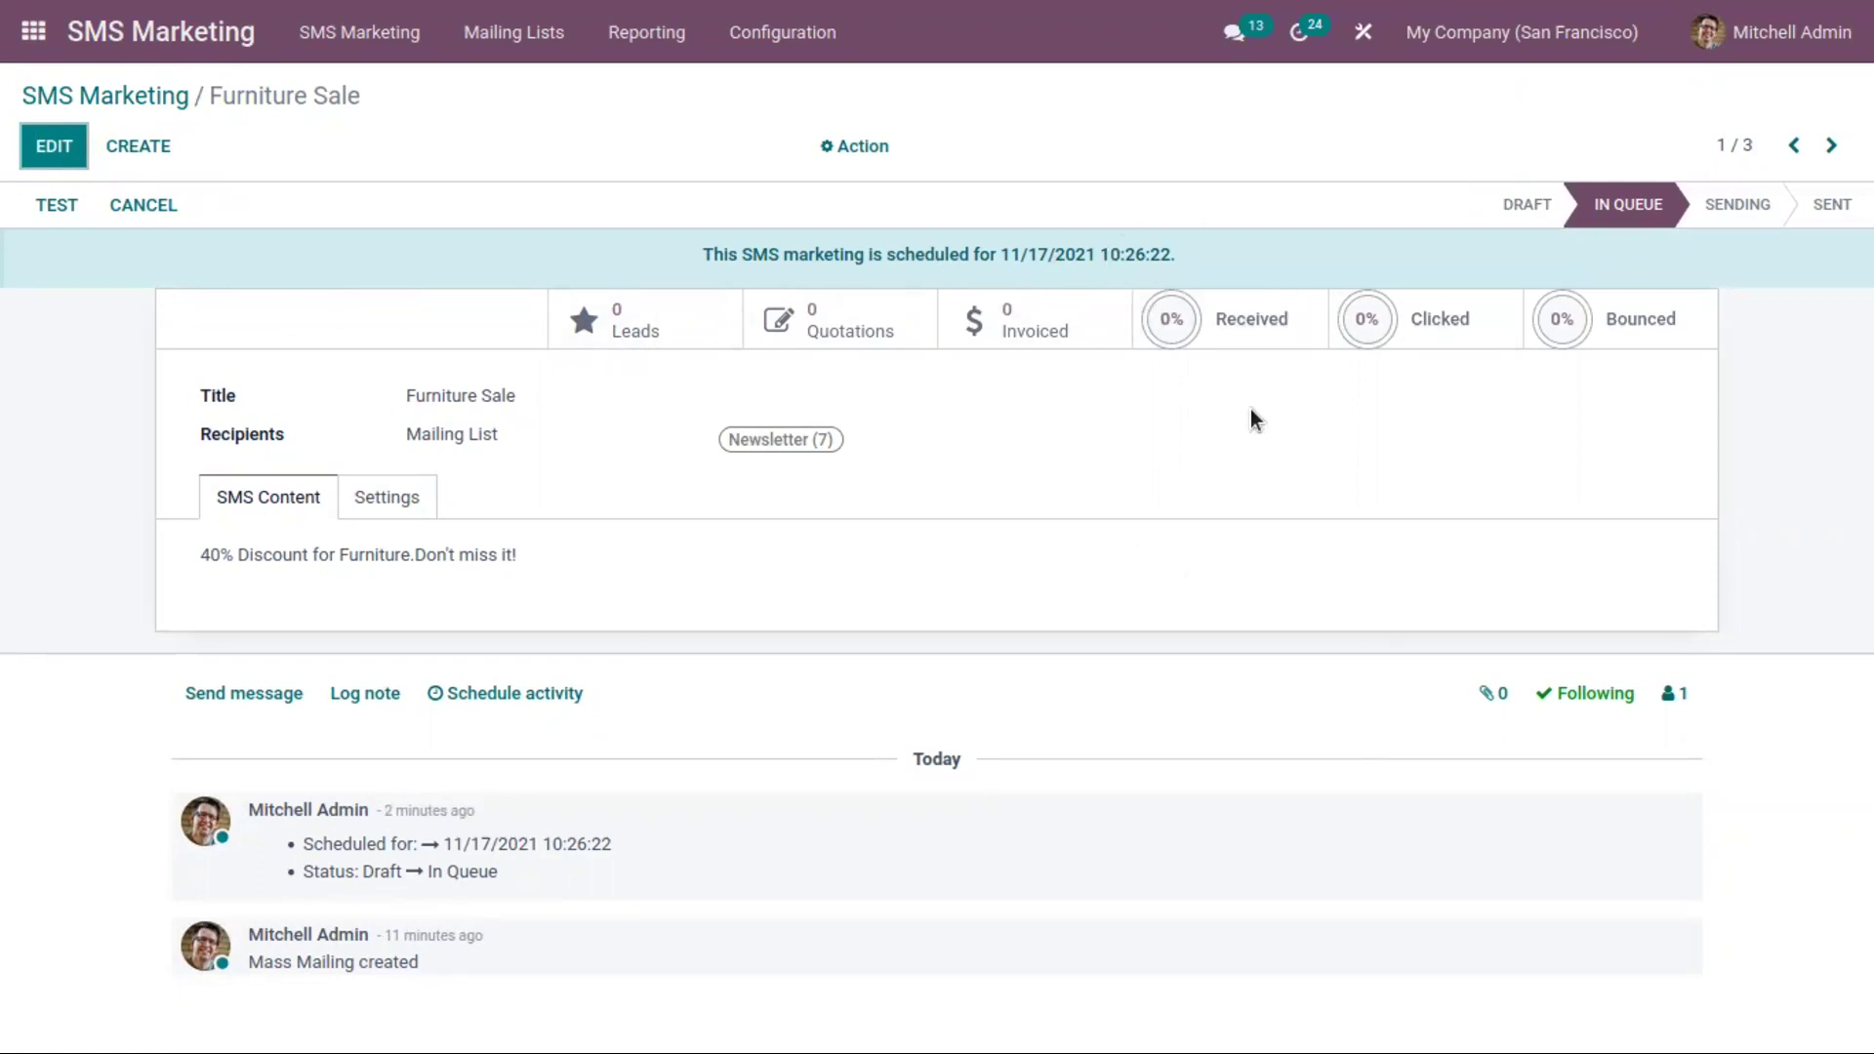
pyautogui.click(1245, 311)
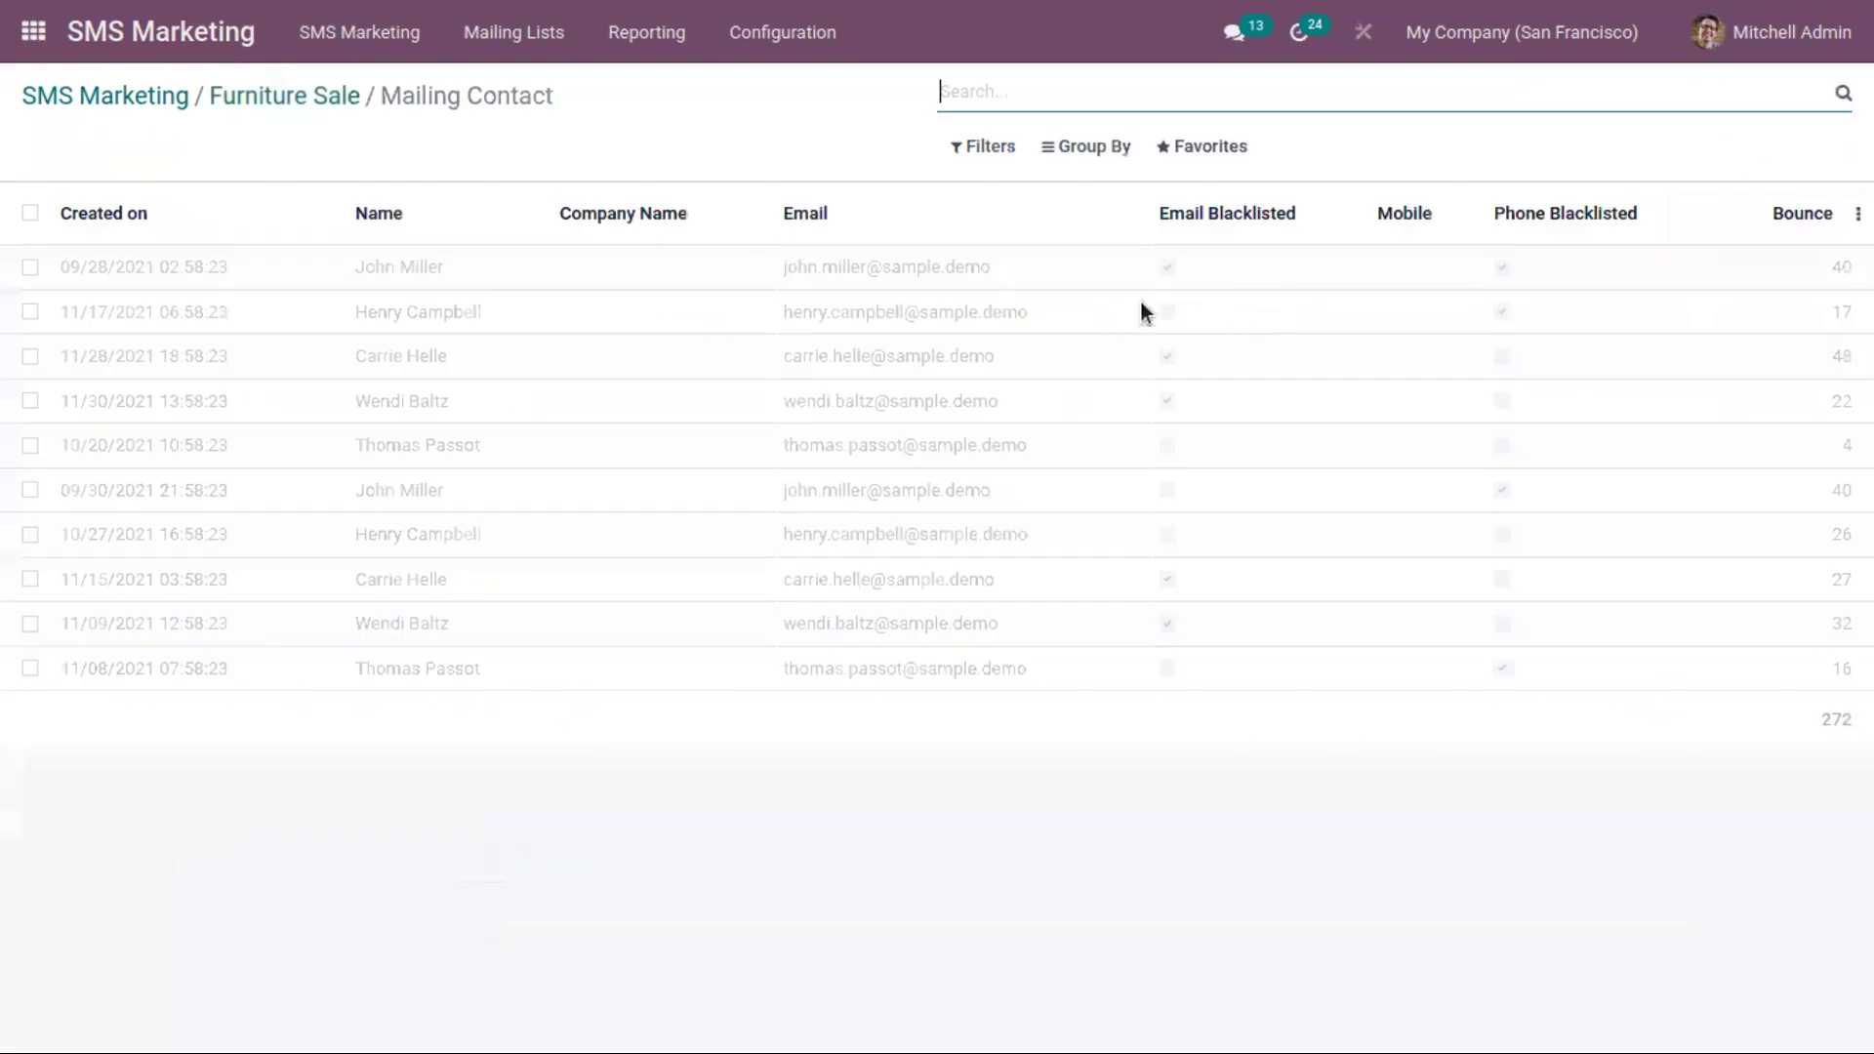
pyautogui.click(264, 109)
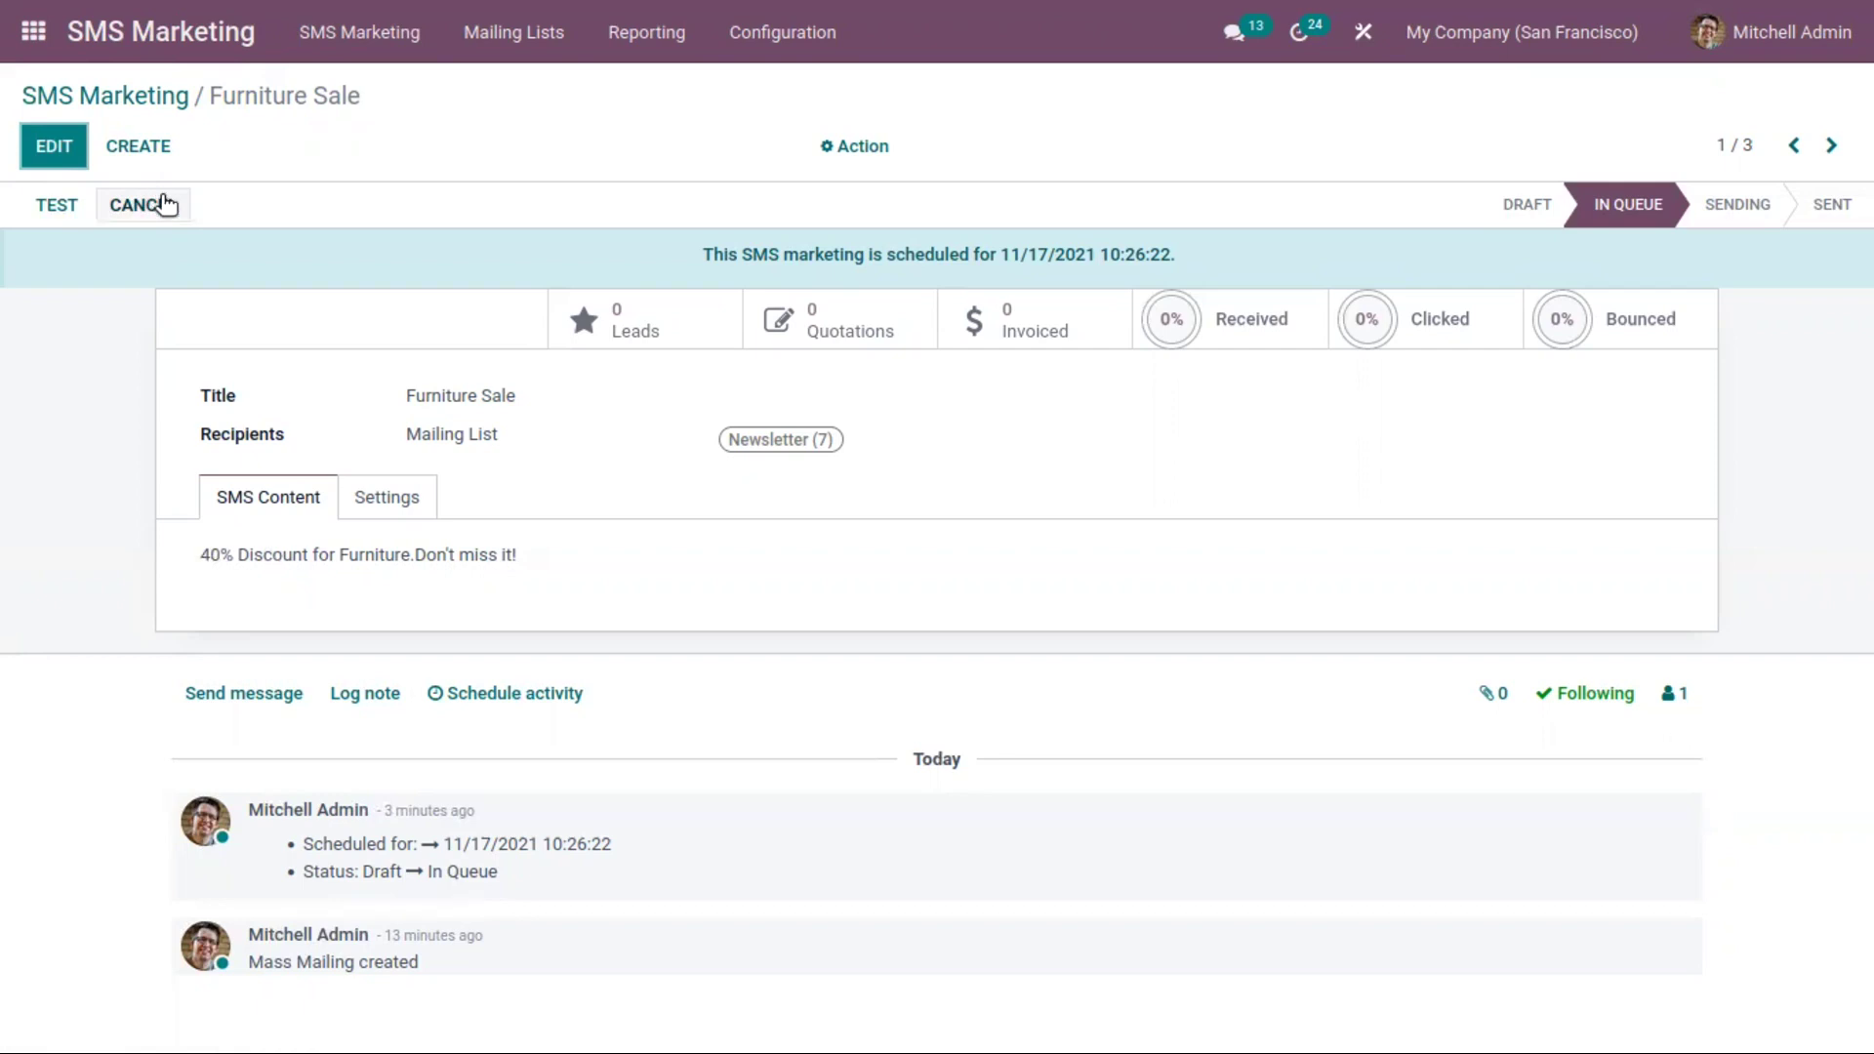
pyautogui.click(165, 204)
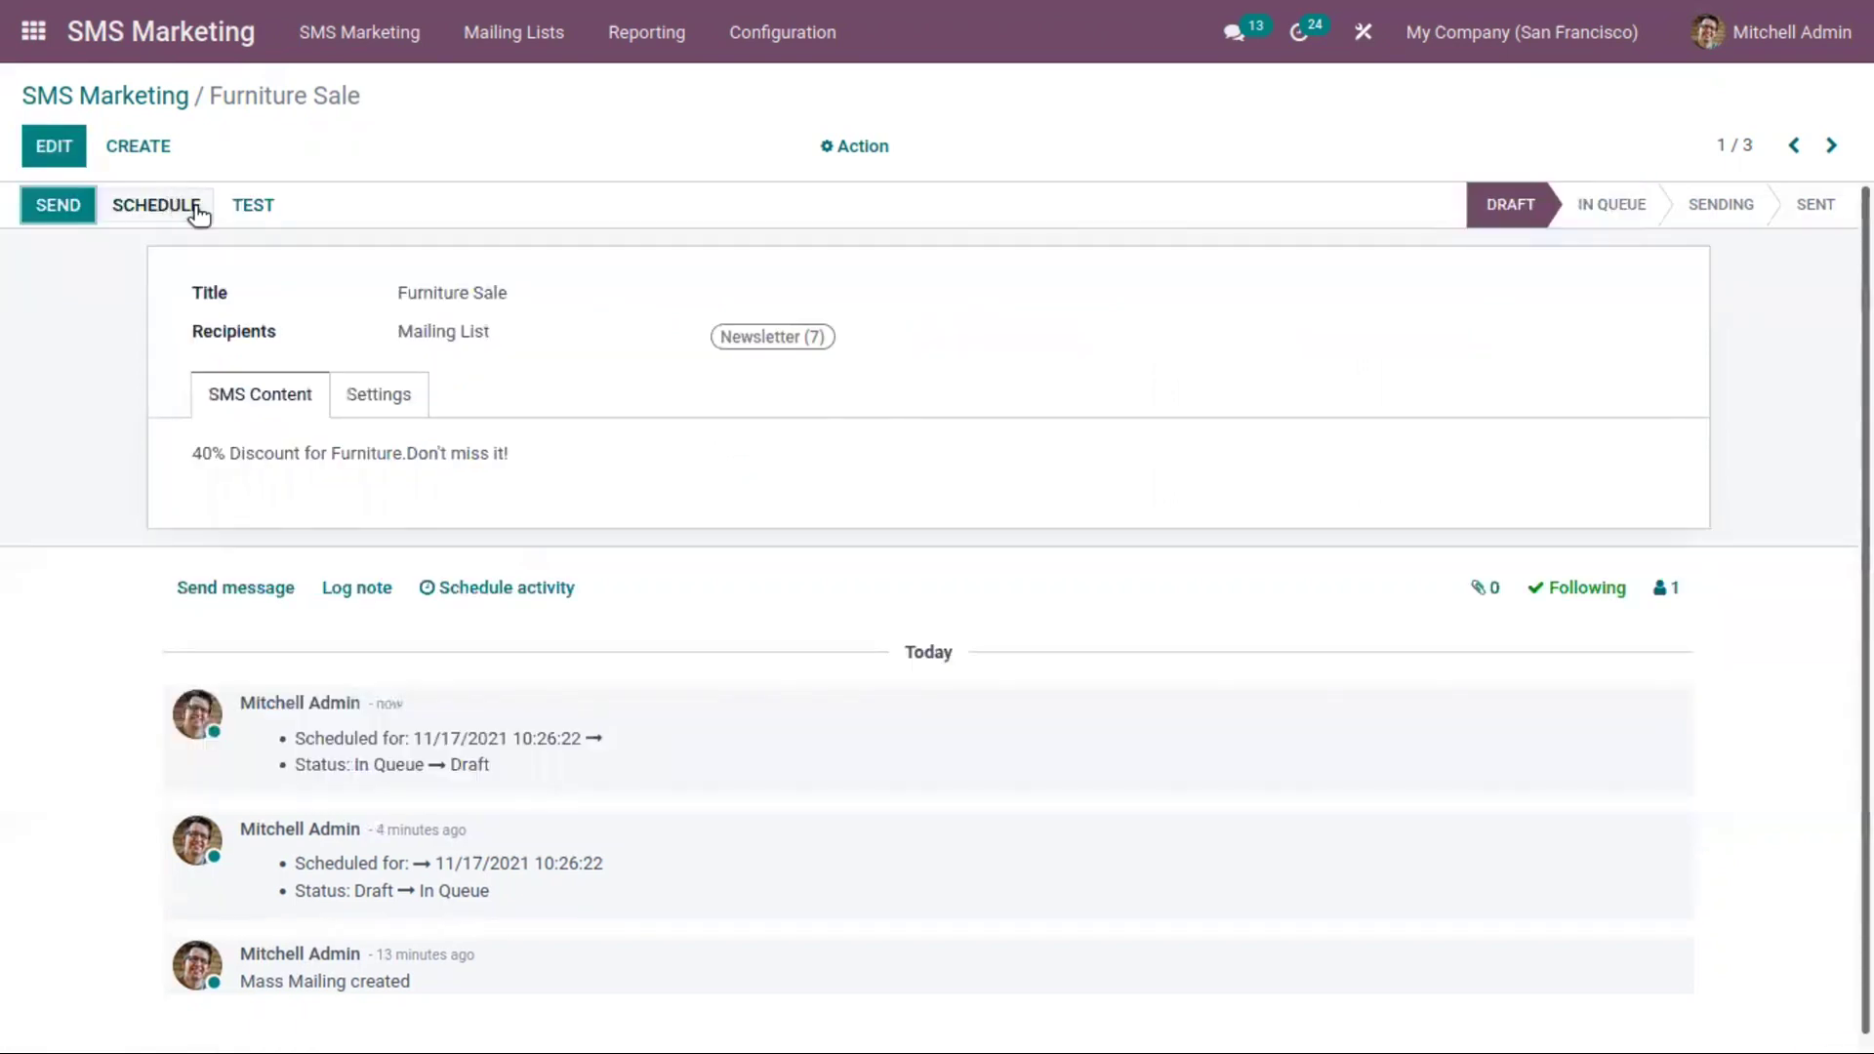
# Add Interested in Tree Promotions to Furniture Sale's recipients alongside Newsletter and save
pyautogui.click(50, 155)
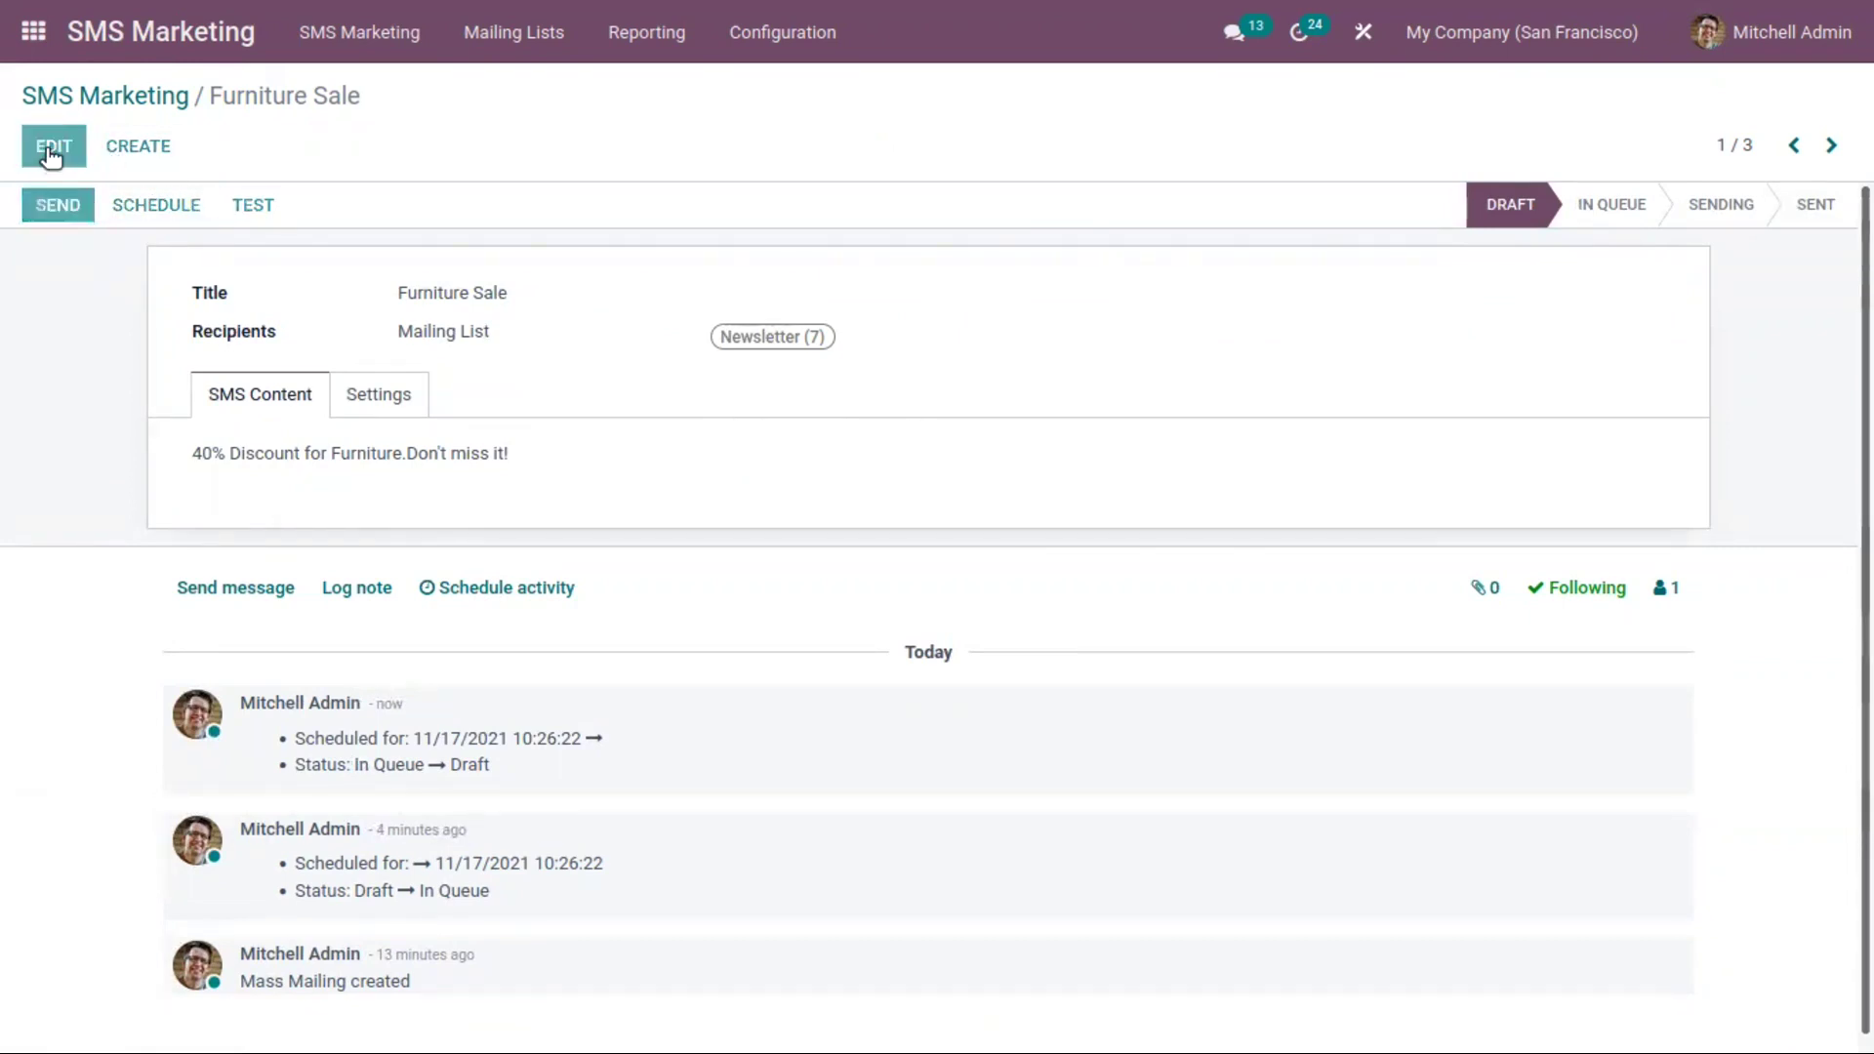
pyautogui.click(1051, 342)
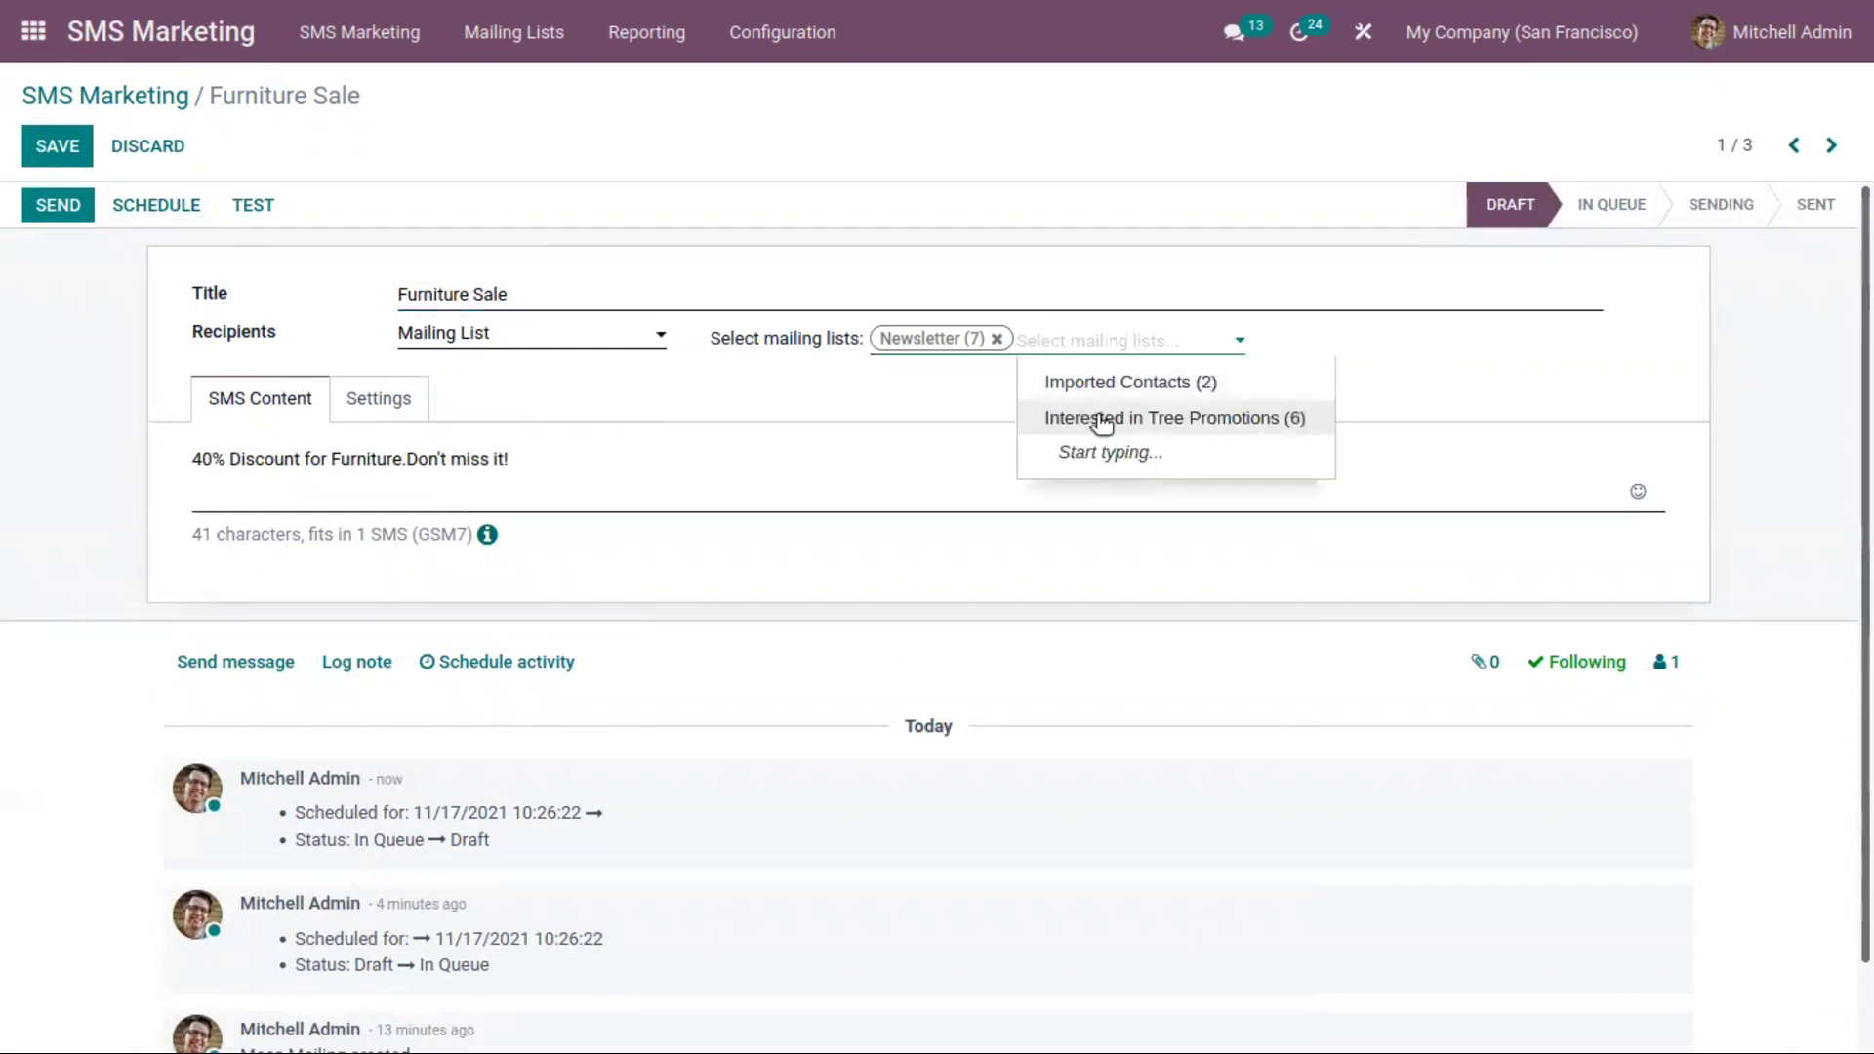
pyautogui.click(1046, 416)
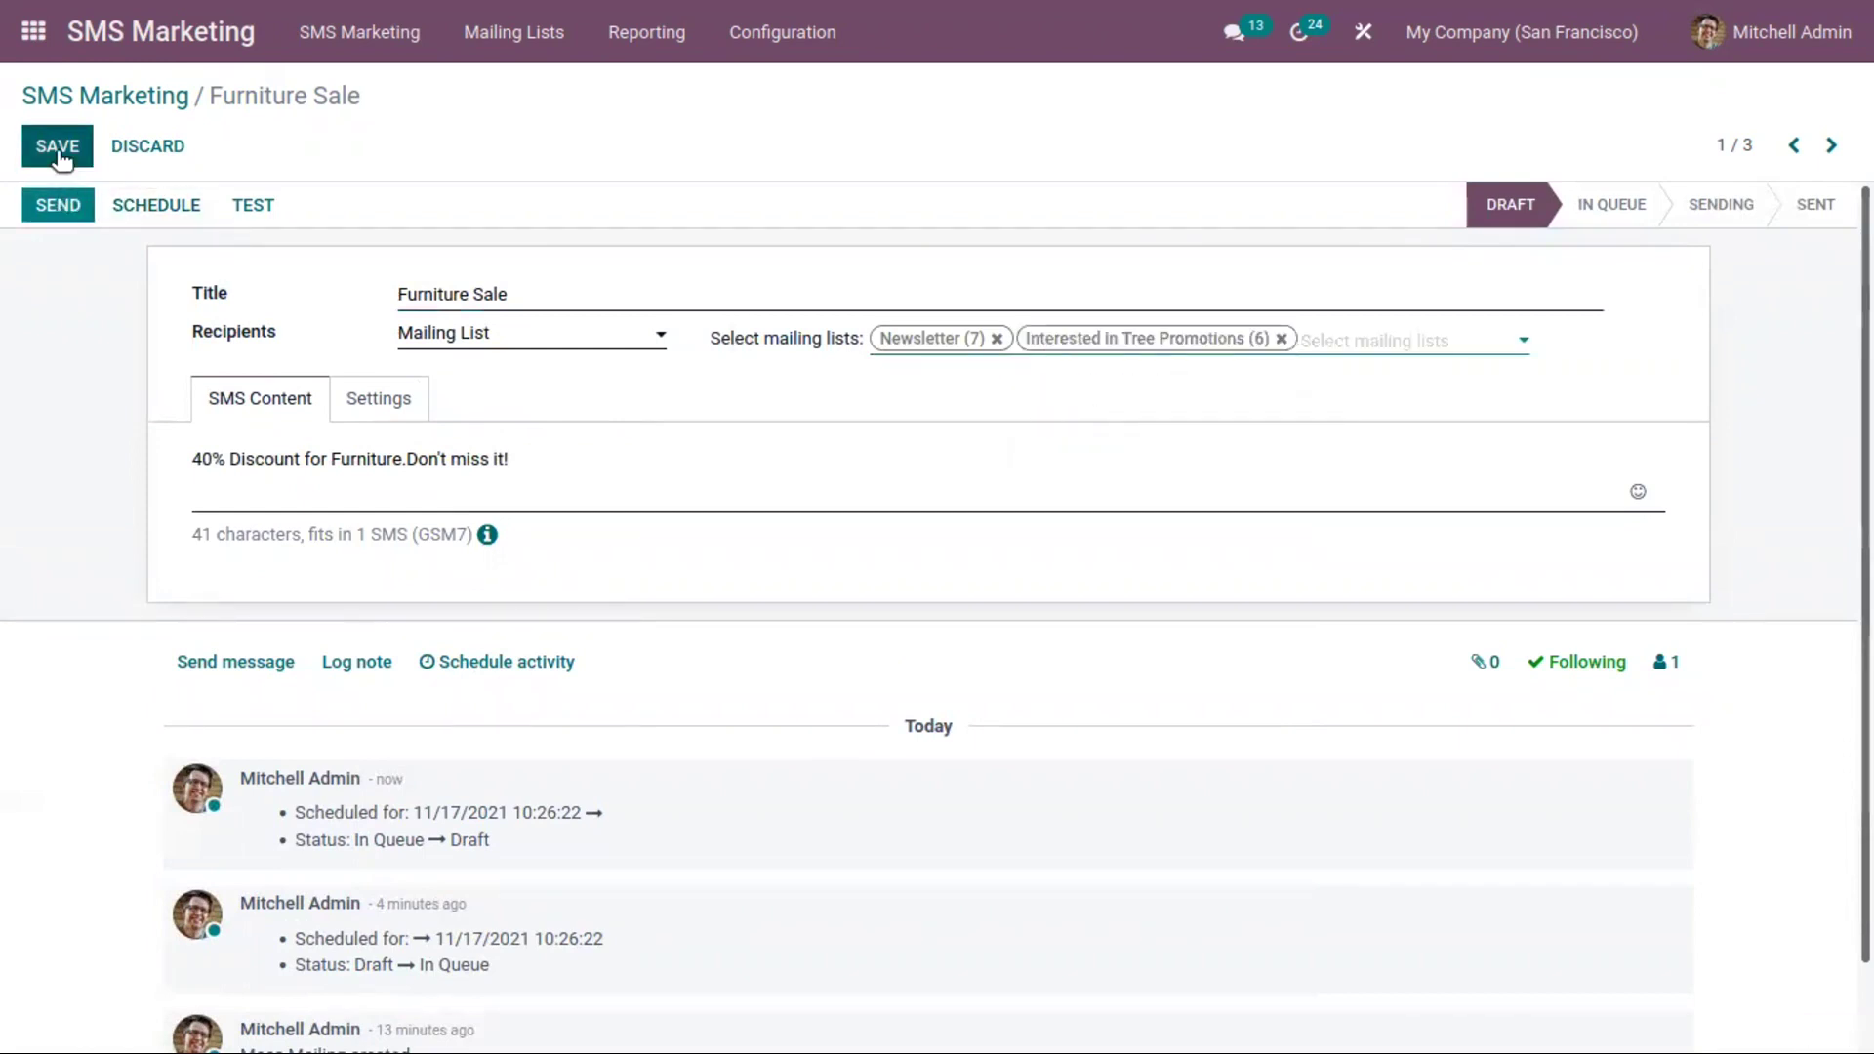
pyautogui.click(58, 198)
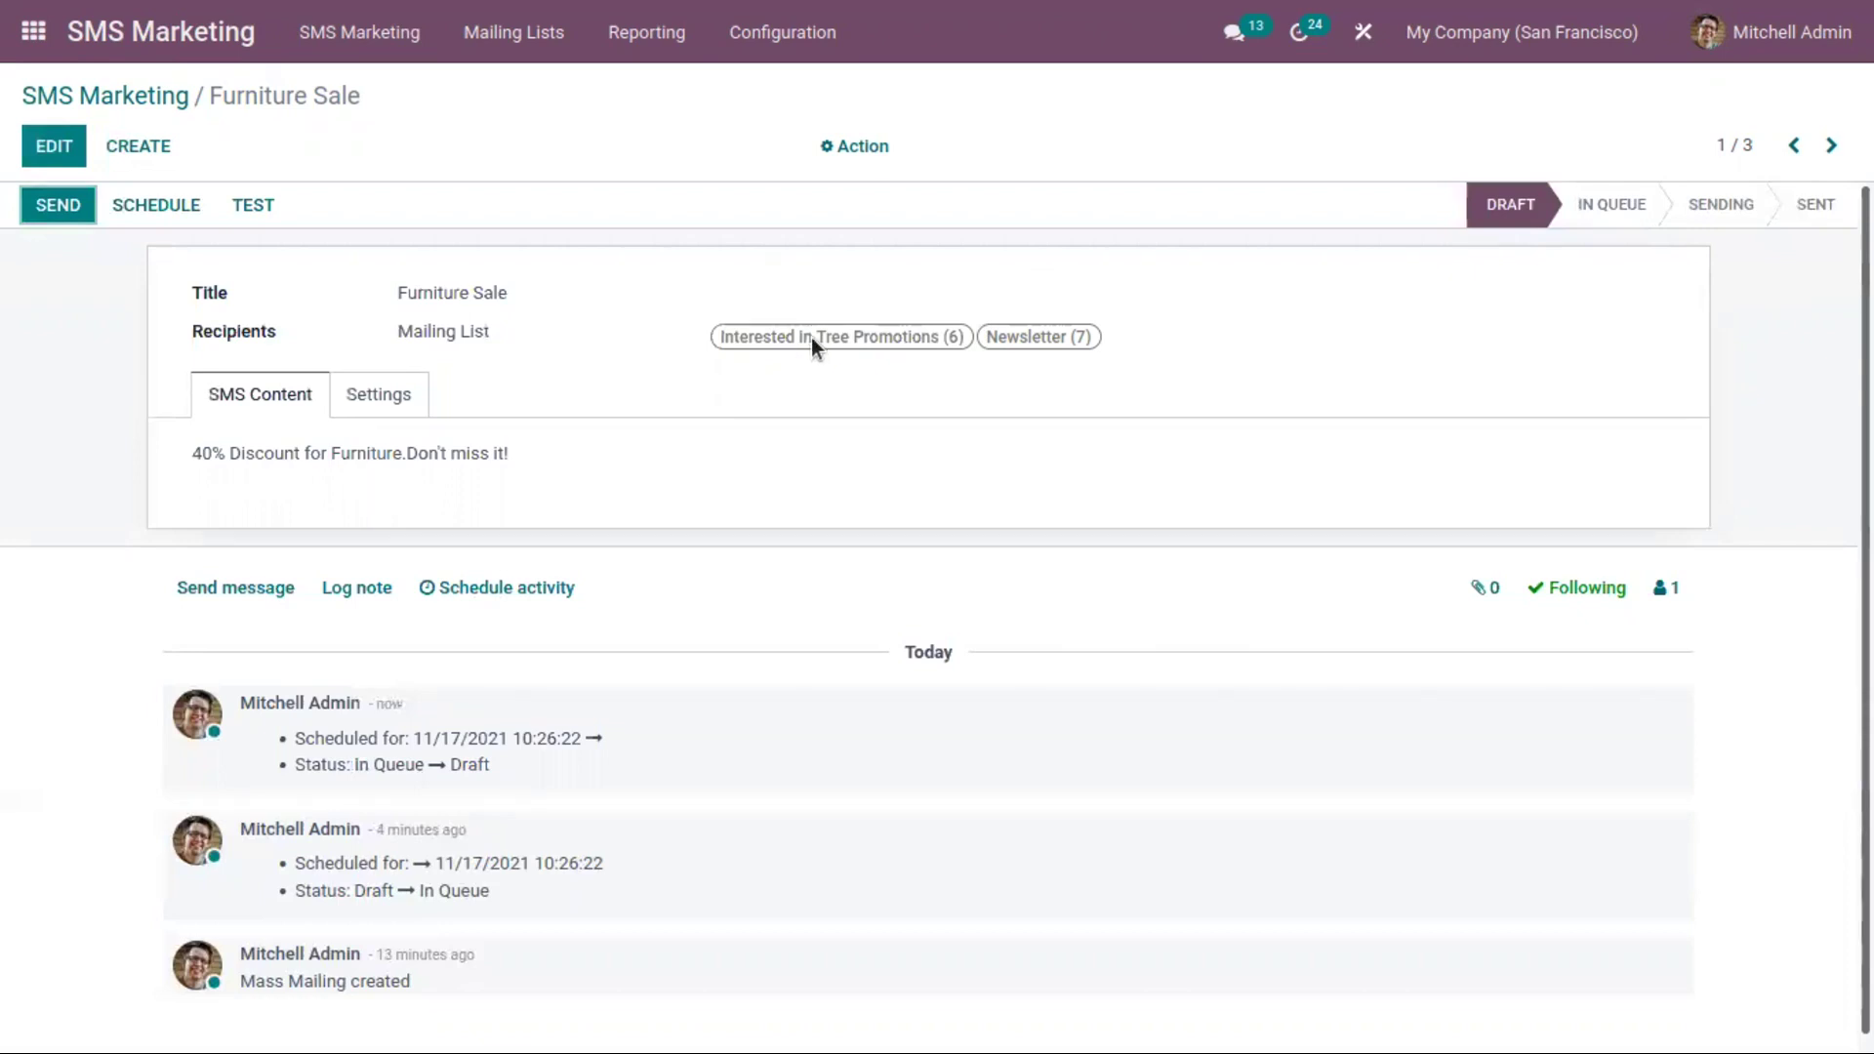
# Reschedule Furniture Sale for 11/18/2021 and return to the SMS campaign board
pyautogui.click(124, 200)
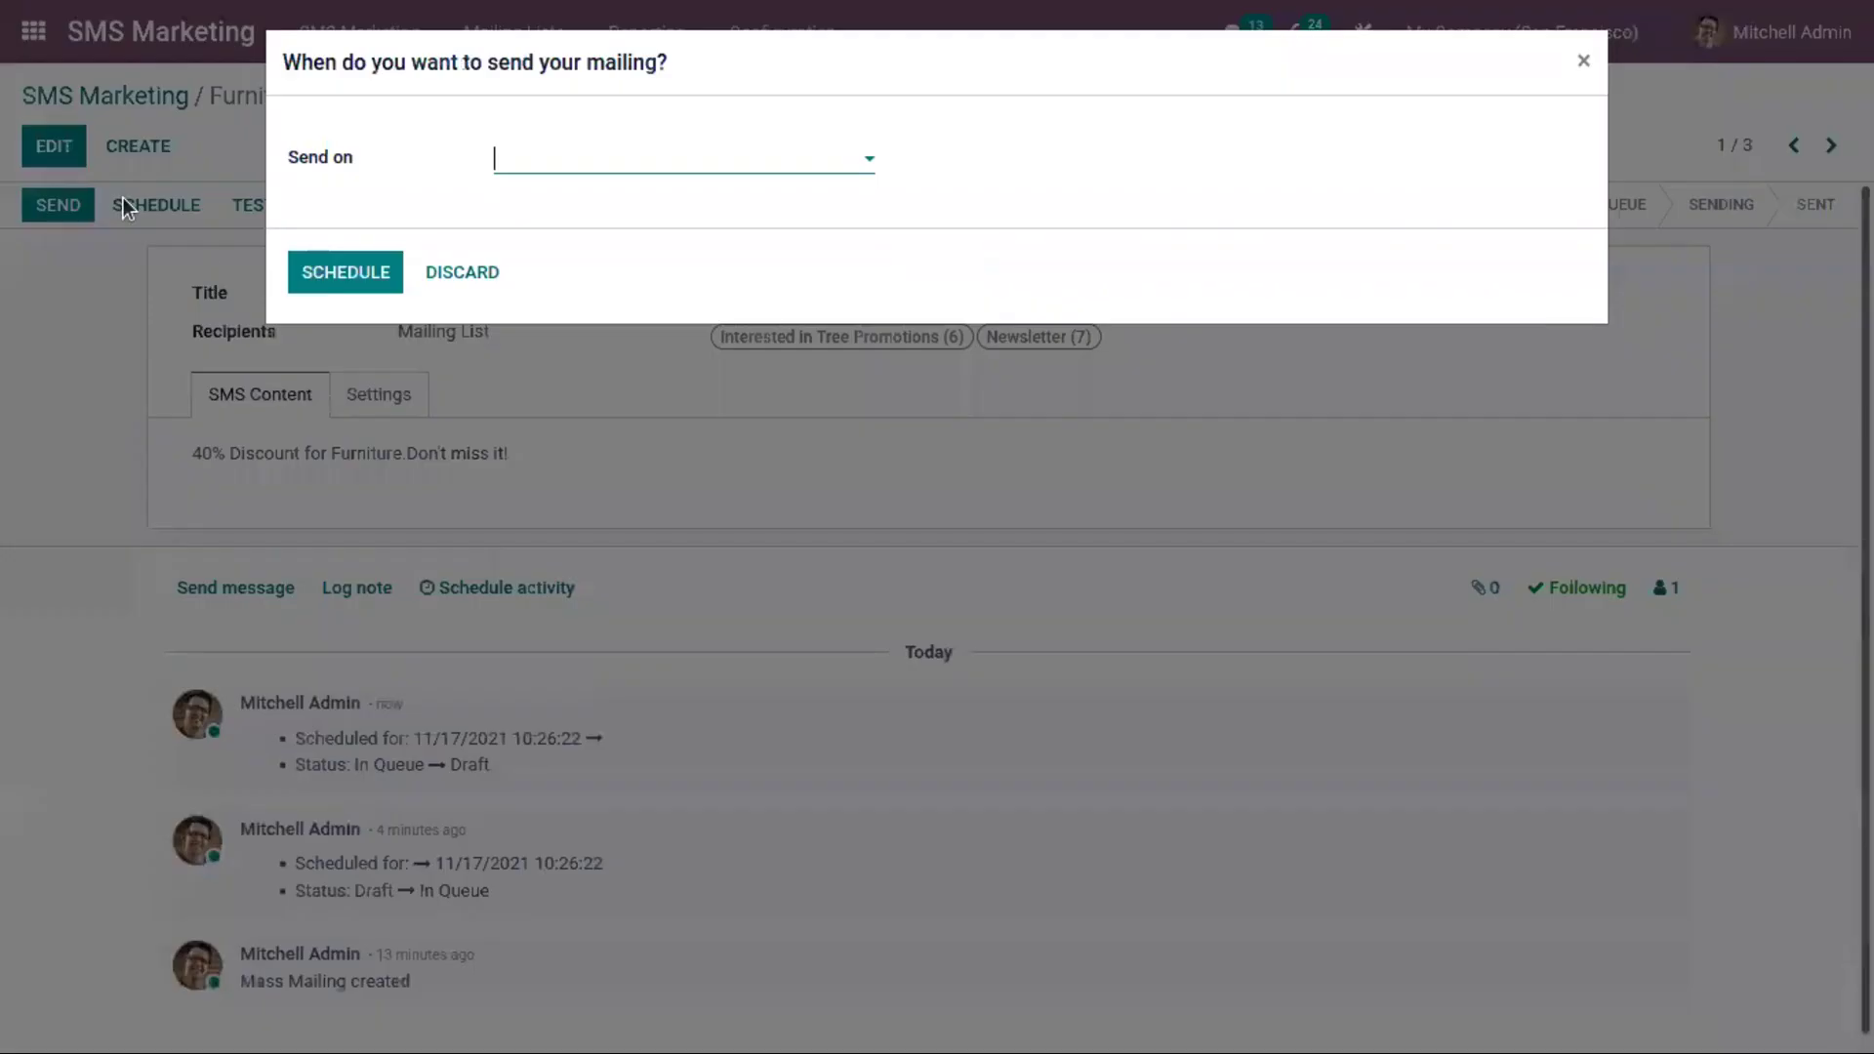
pyautogui.click(690, 171)
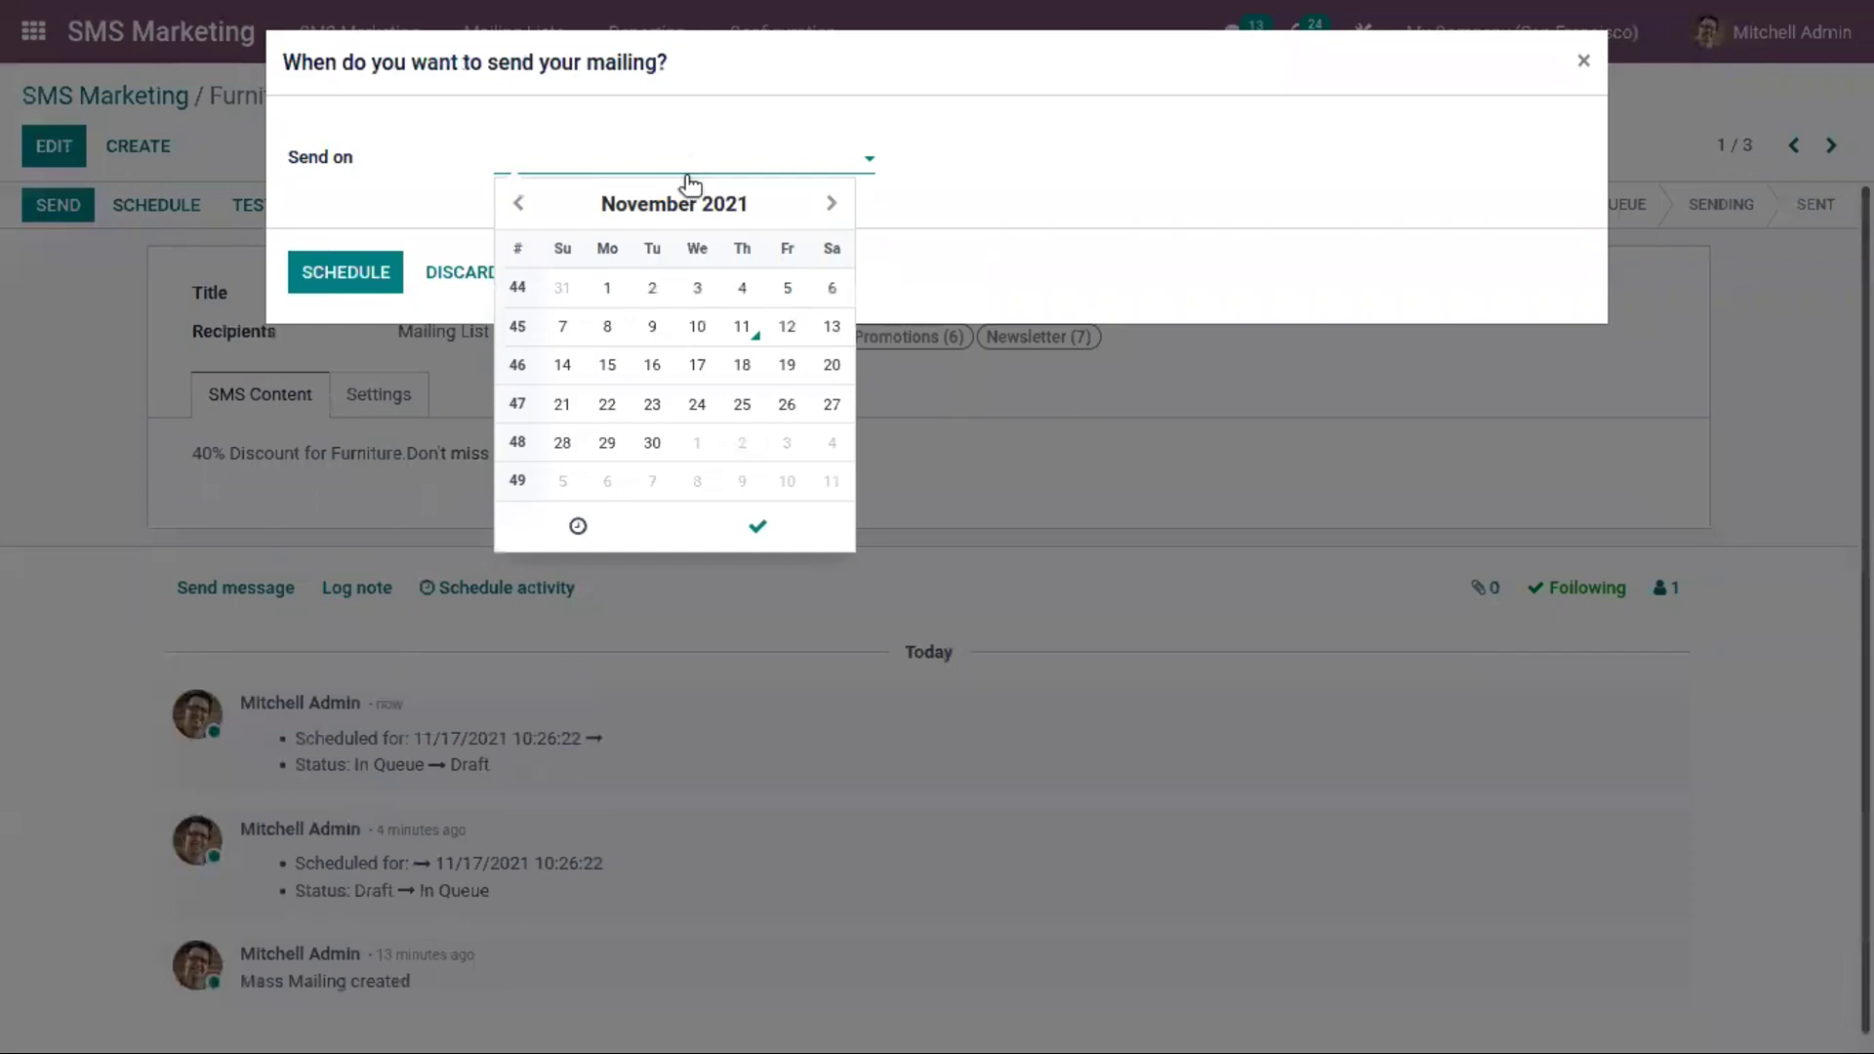
pyautogui.click(742, 366)
pyautogui.click(315, 277)
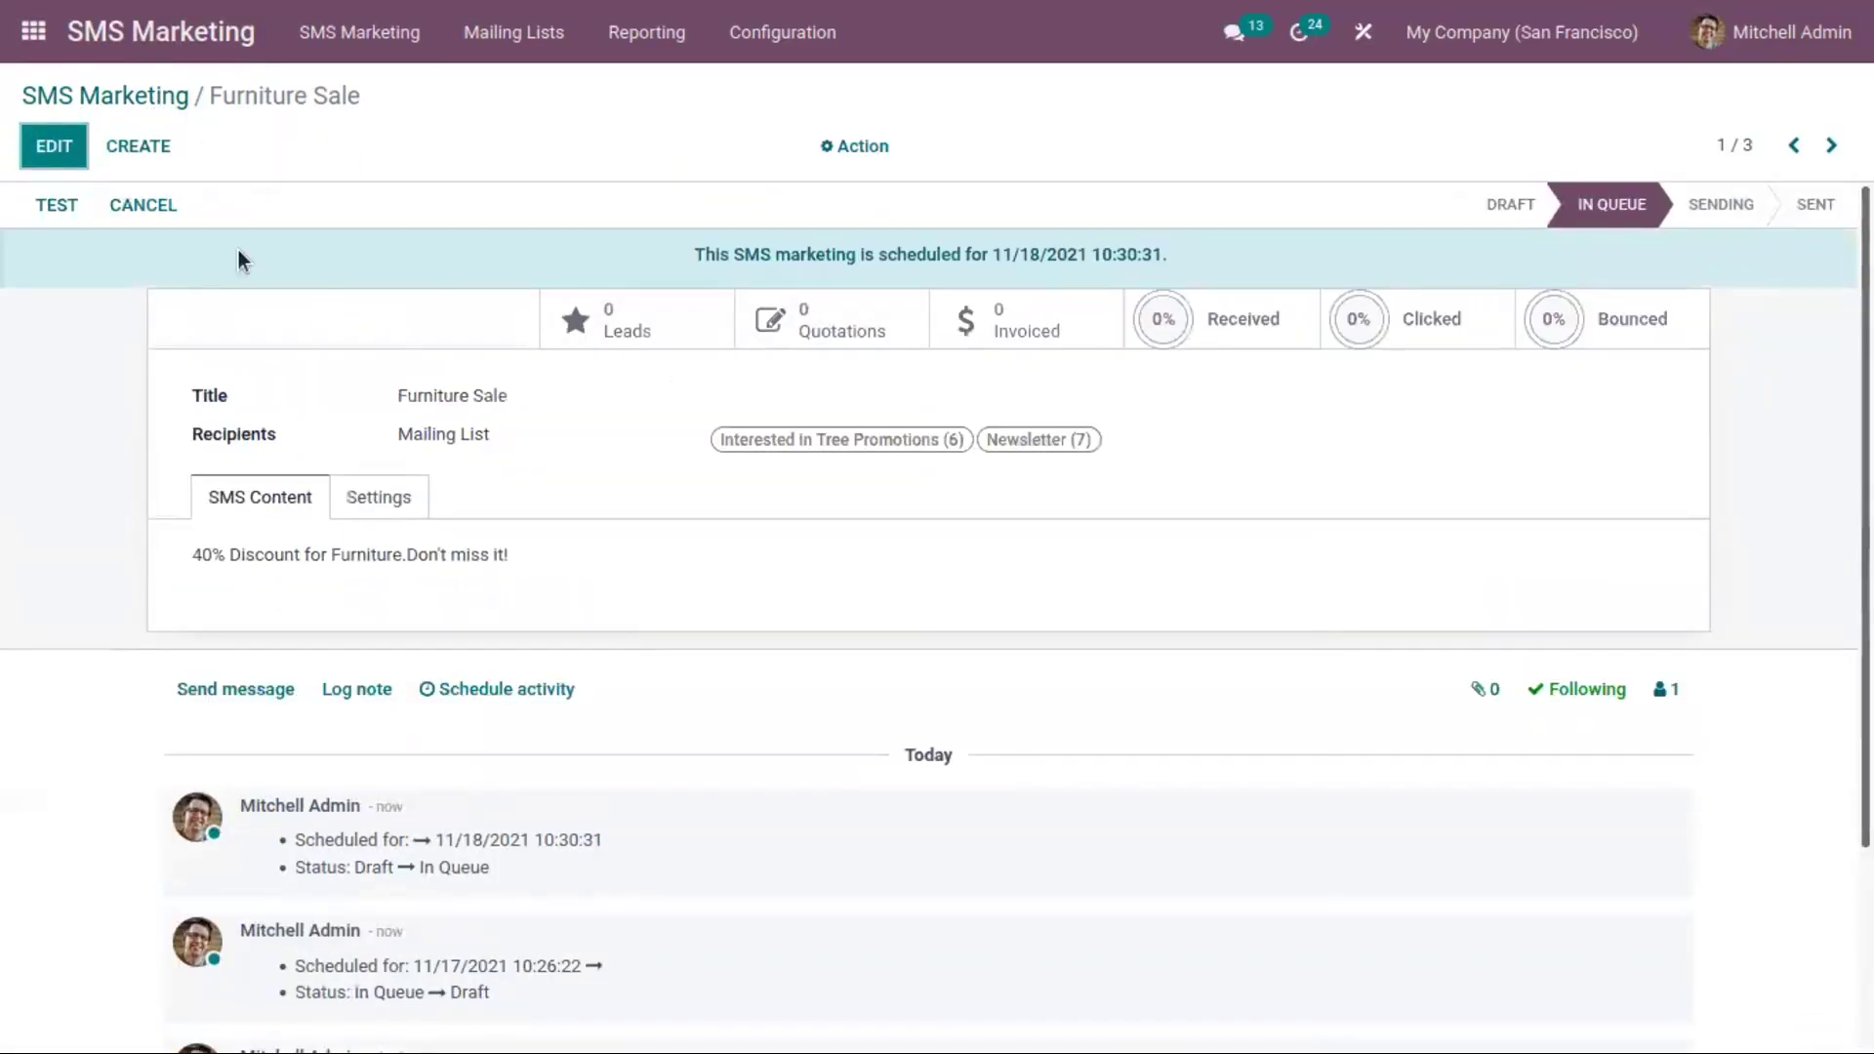
pyautogui.click(59, 204)
pyautogui.click(84, 100)
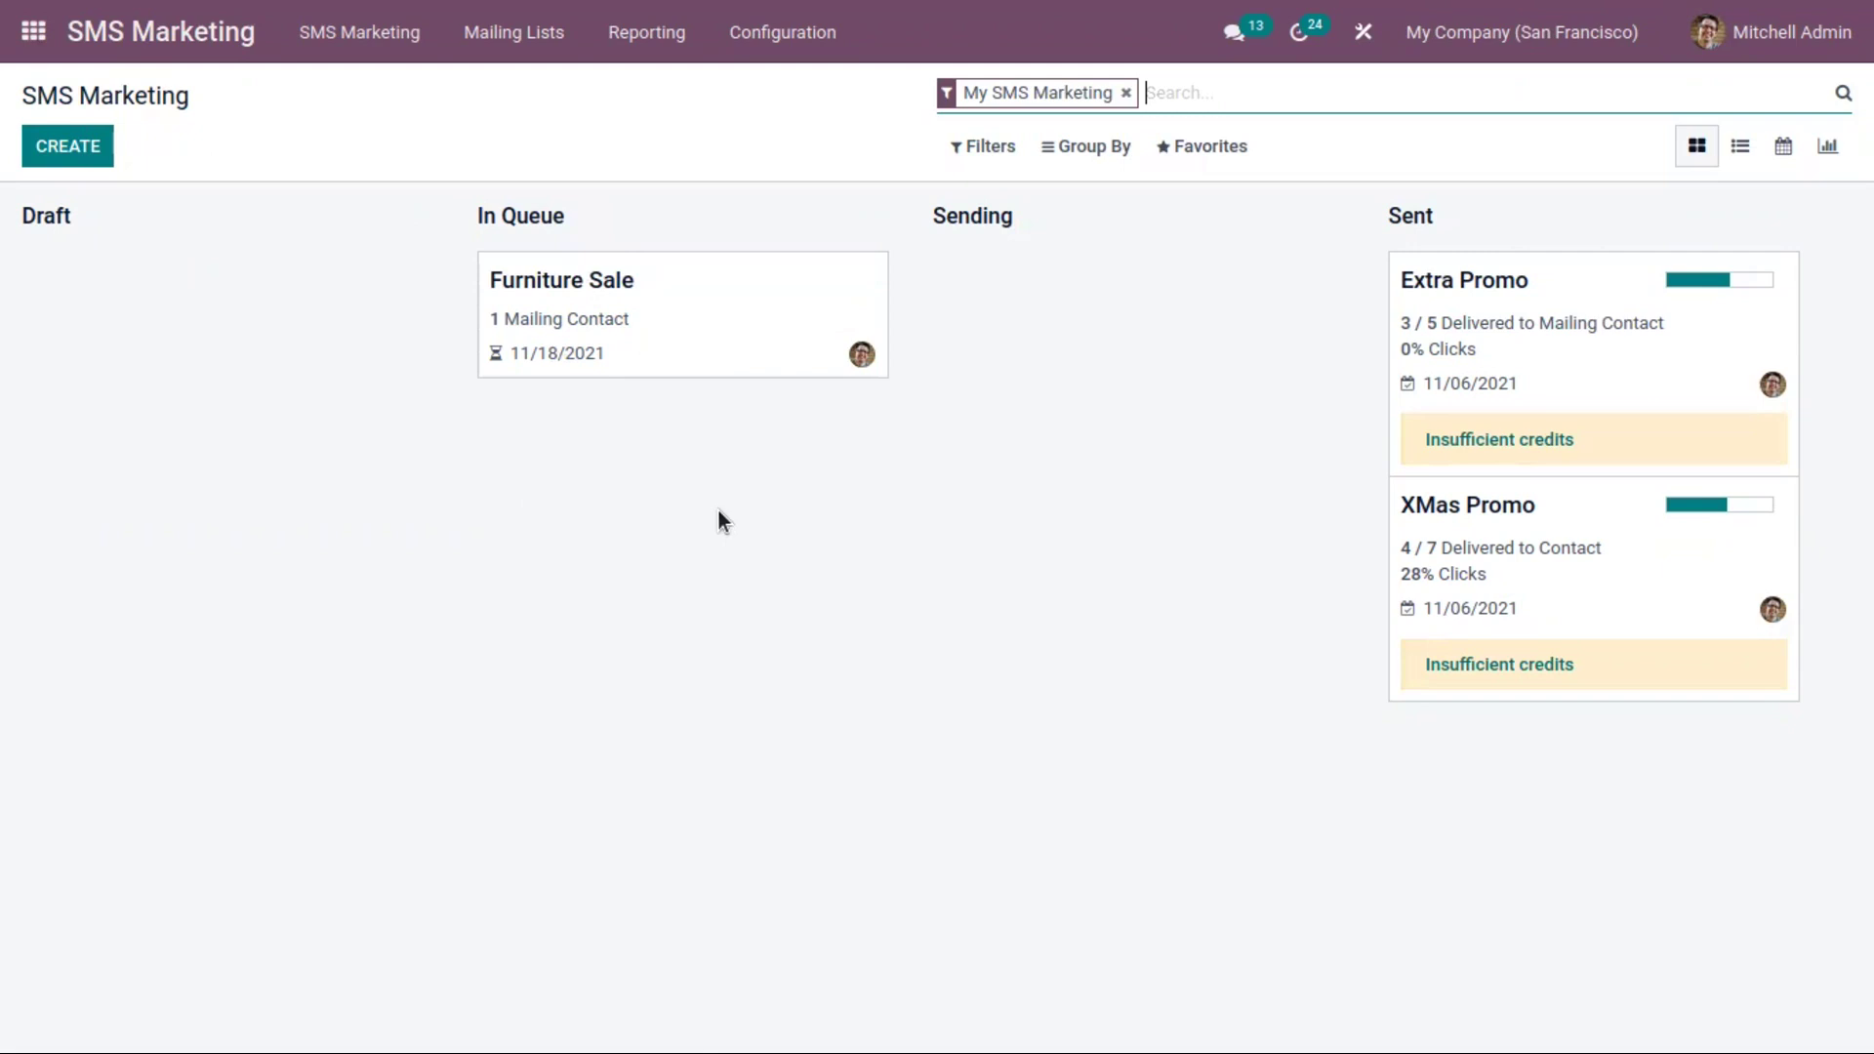
# Open the Blacklisted Phone Numbers list from the Configuration menu
pyautogui.click(812, 33)
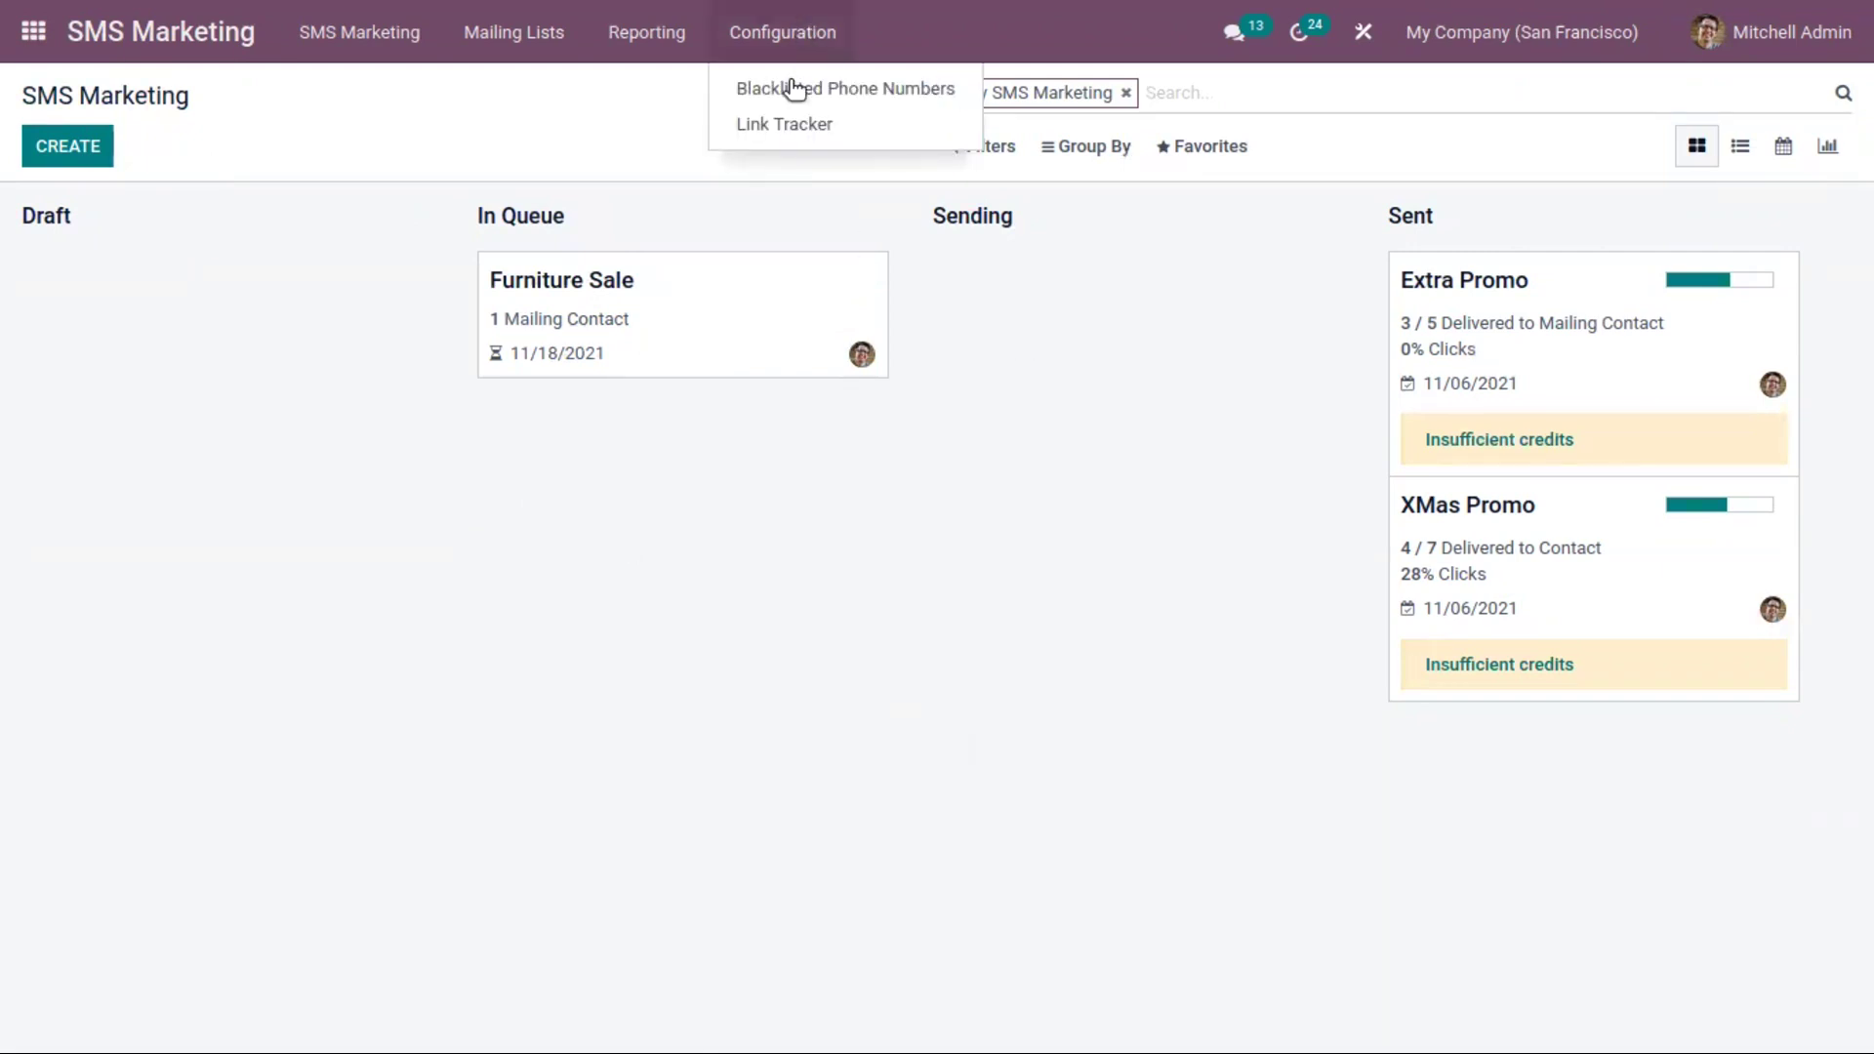
pyautogui.click(845, 89)
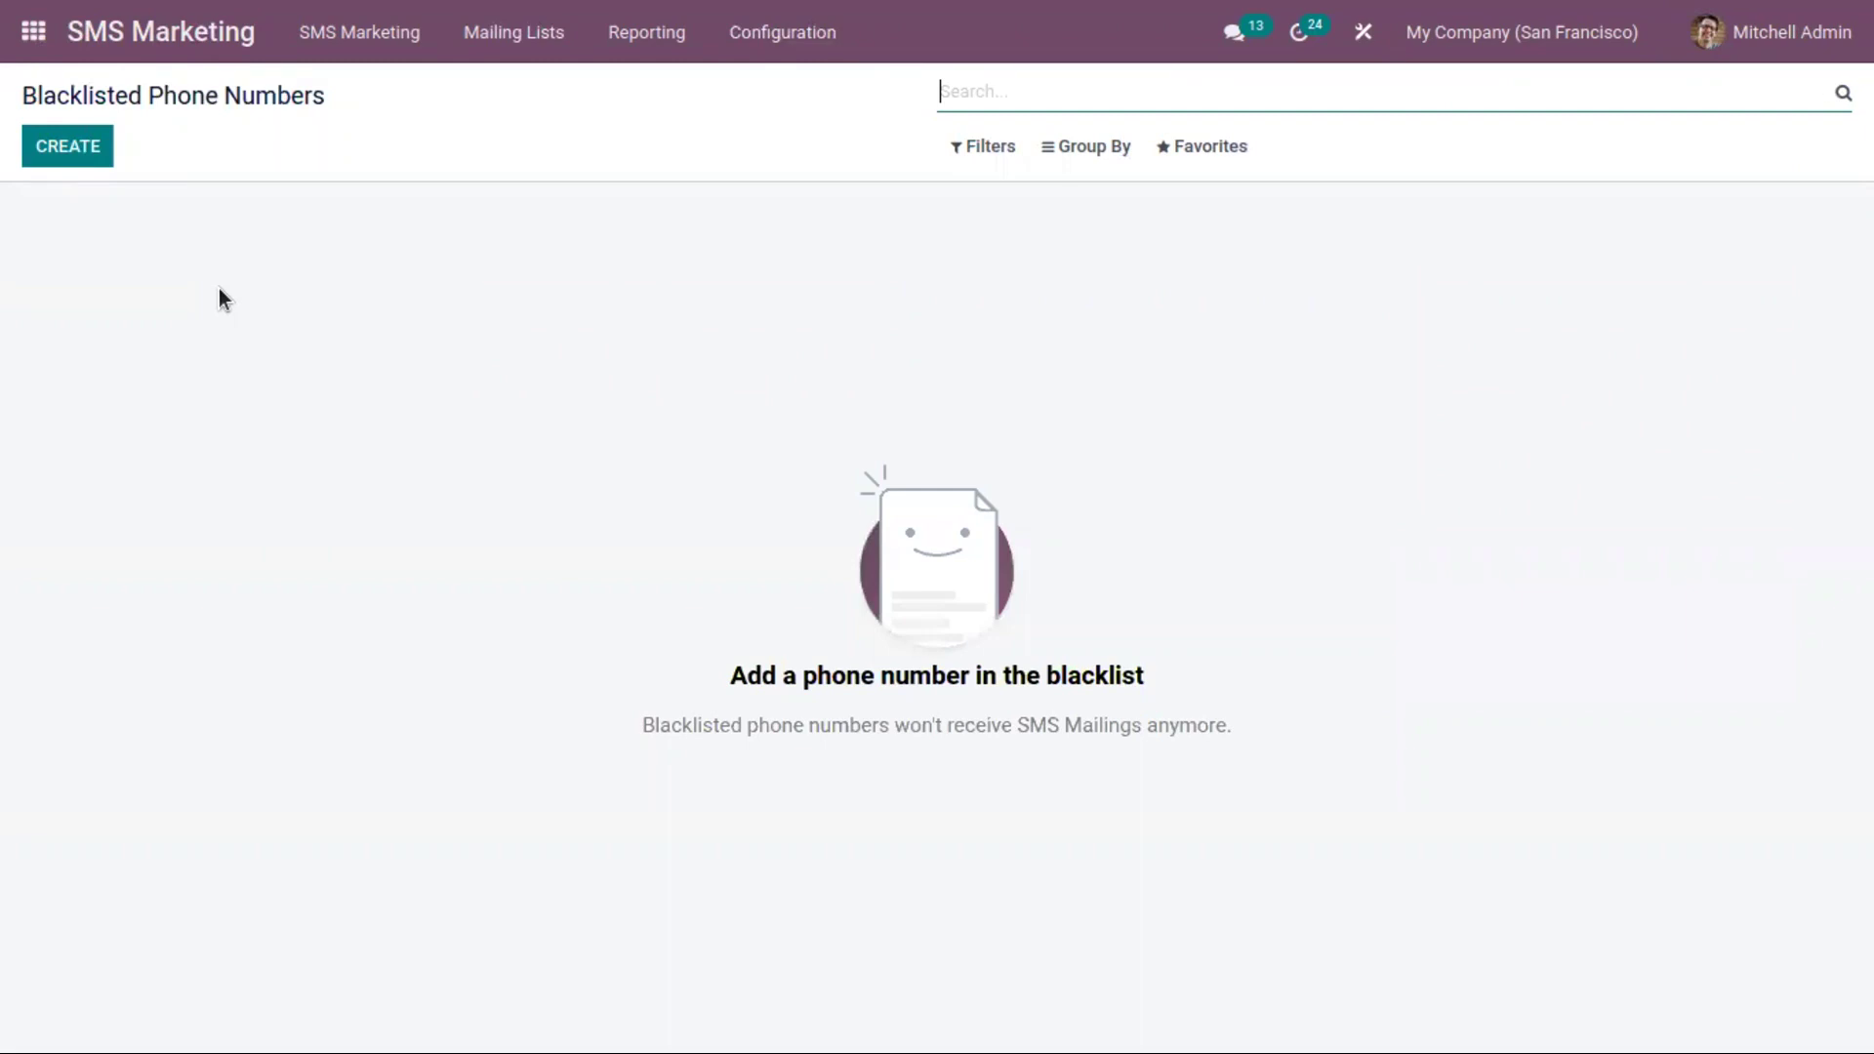
# Create and save a new blacklisted phone number record, entering the phone number
pyautogui.click(63, 154)
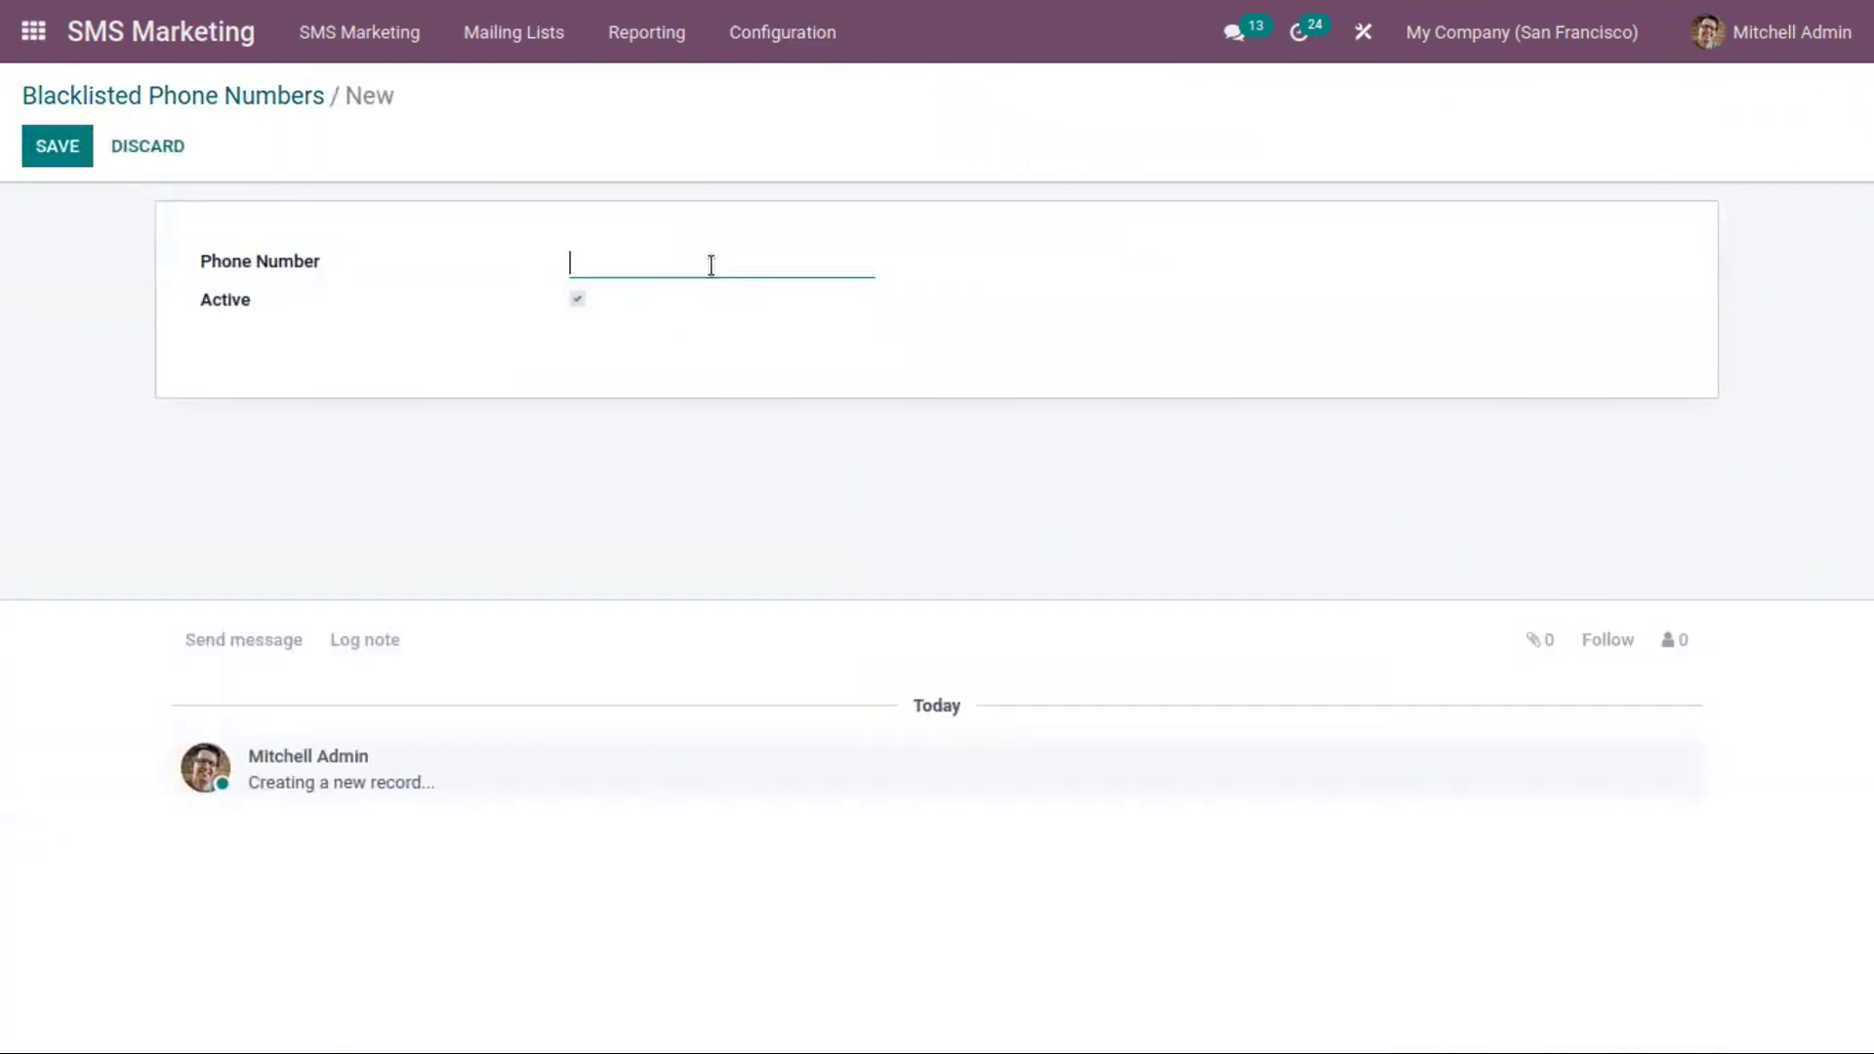
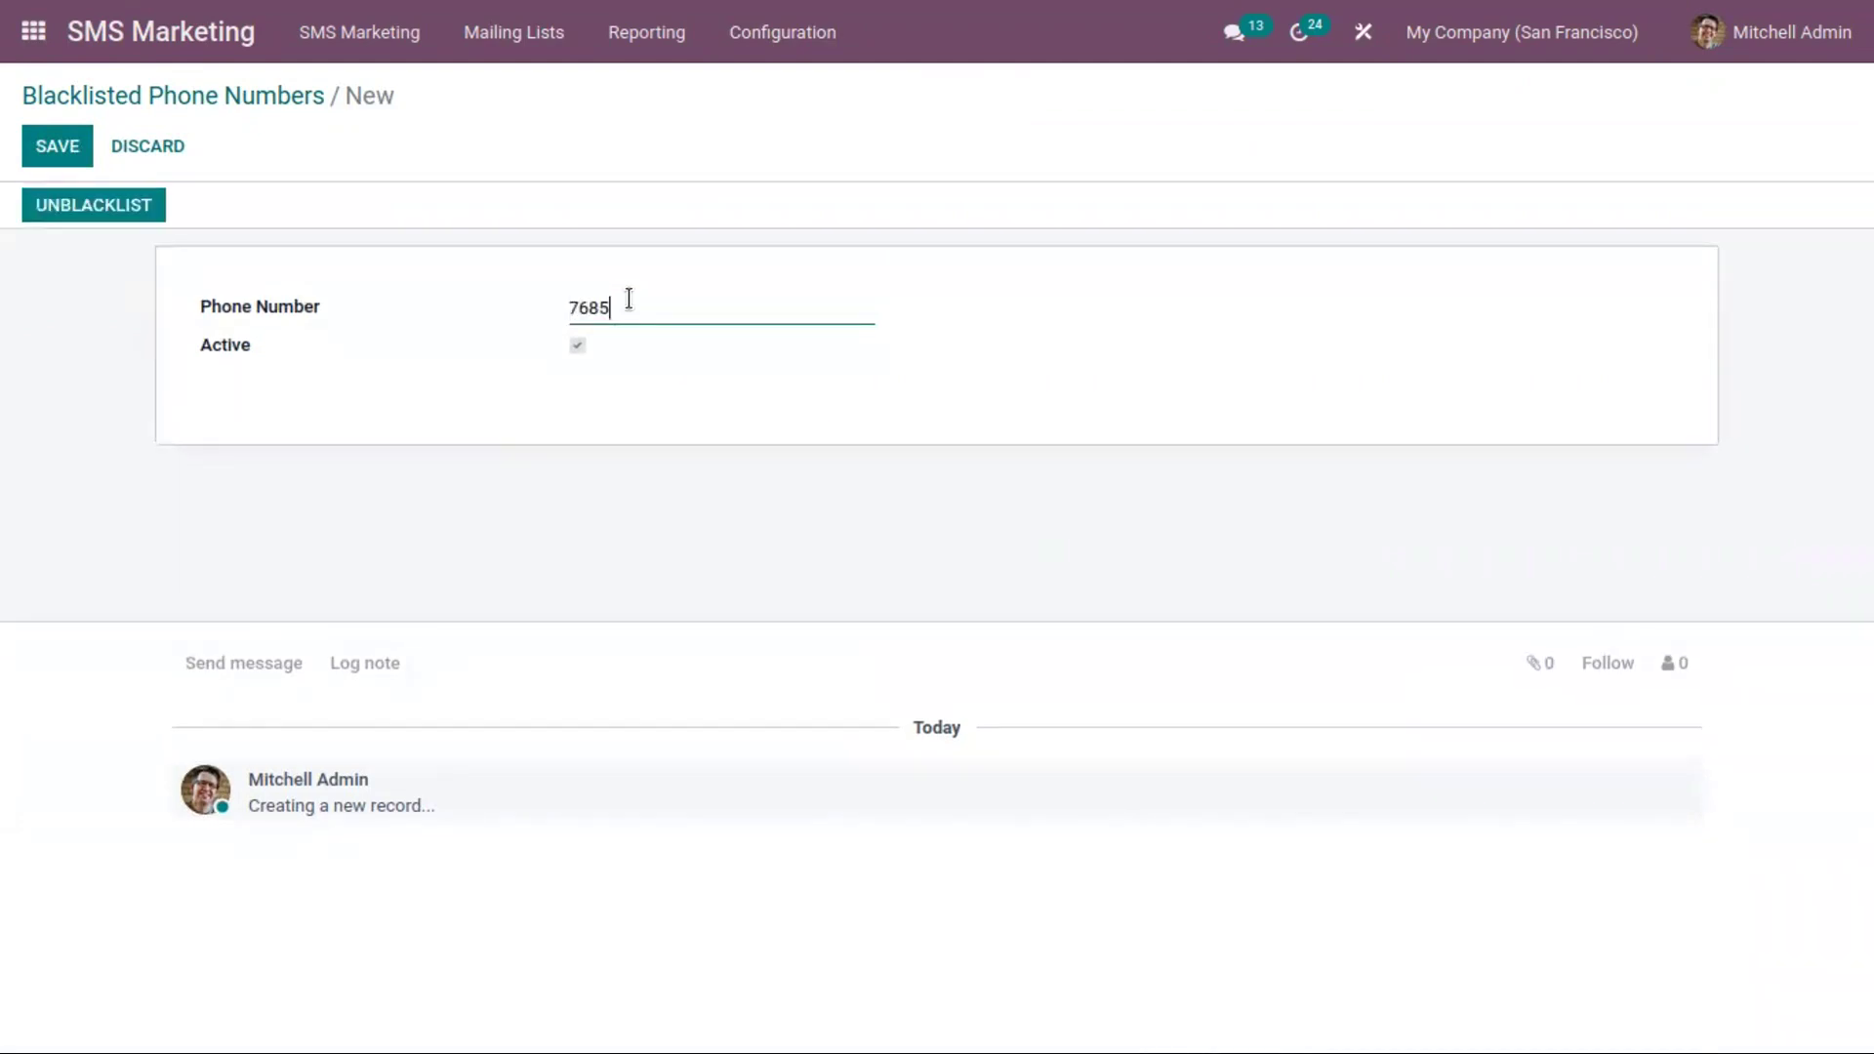
pyautogui.click(75, 151)
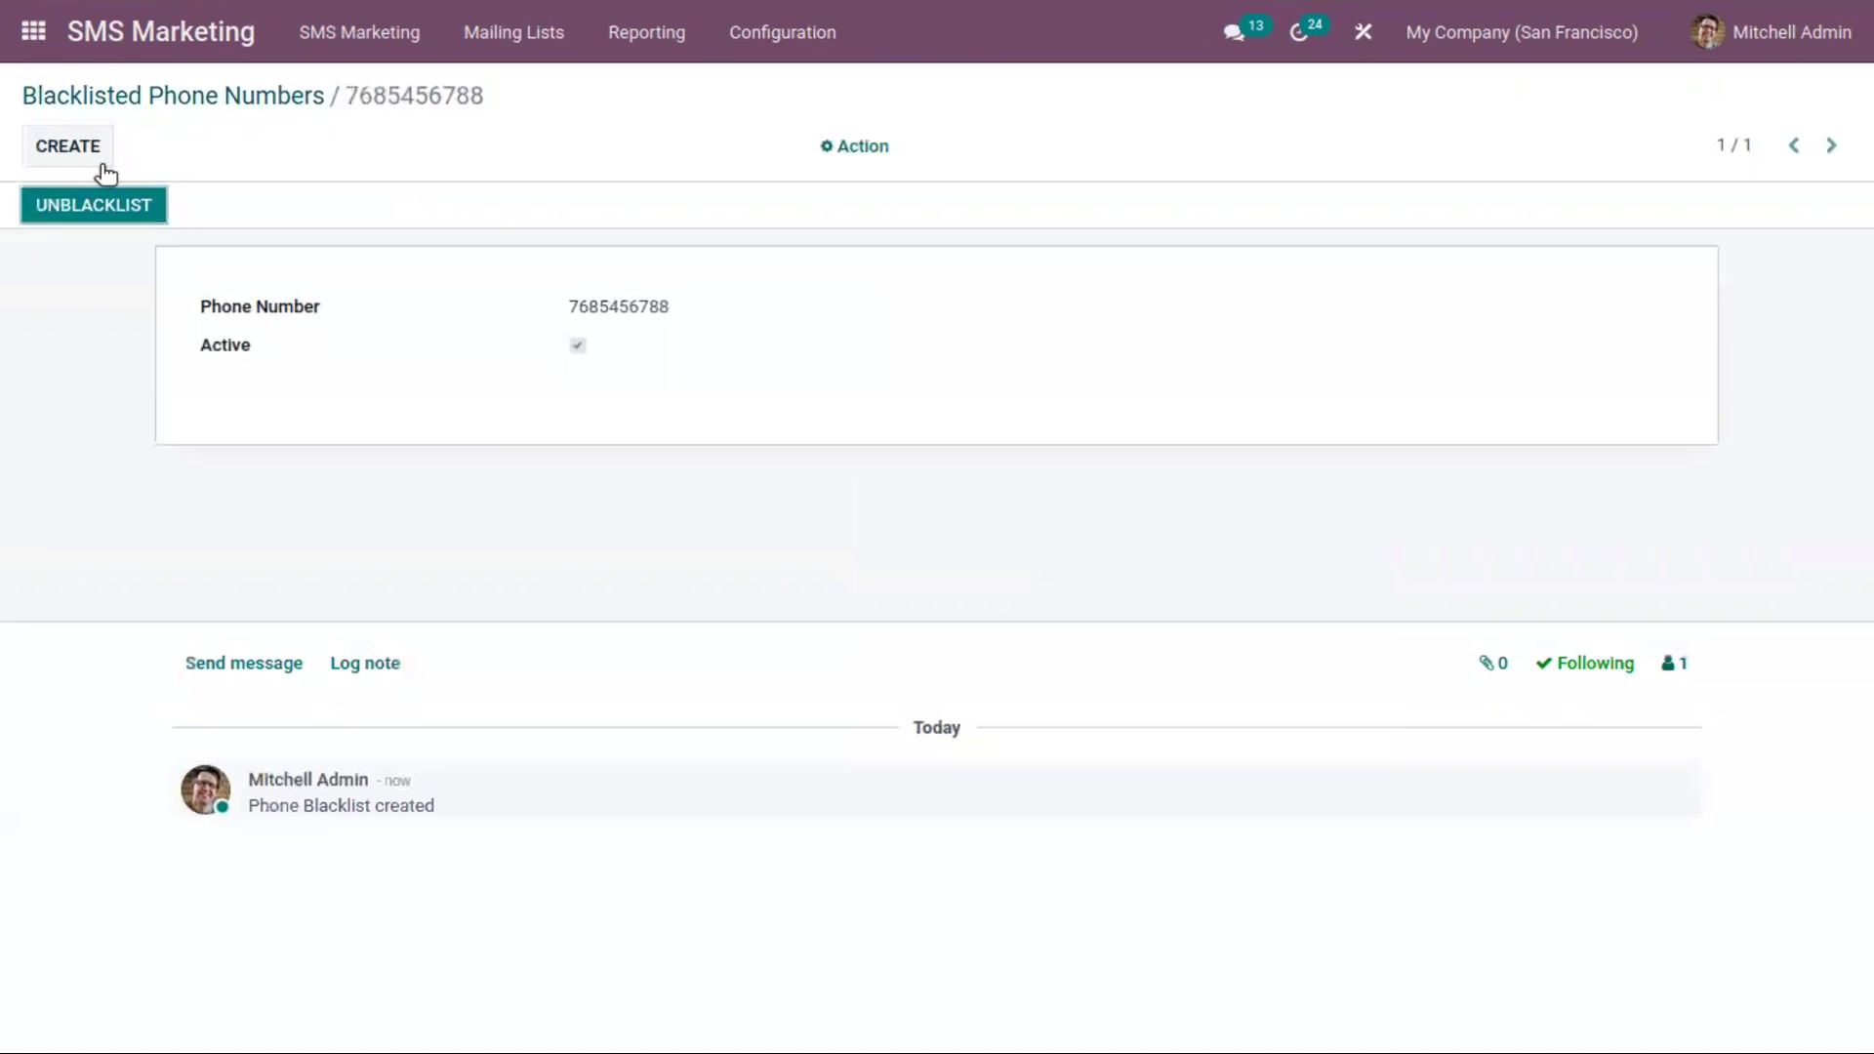
pyautogui.click(273, 98)
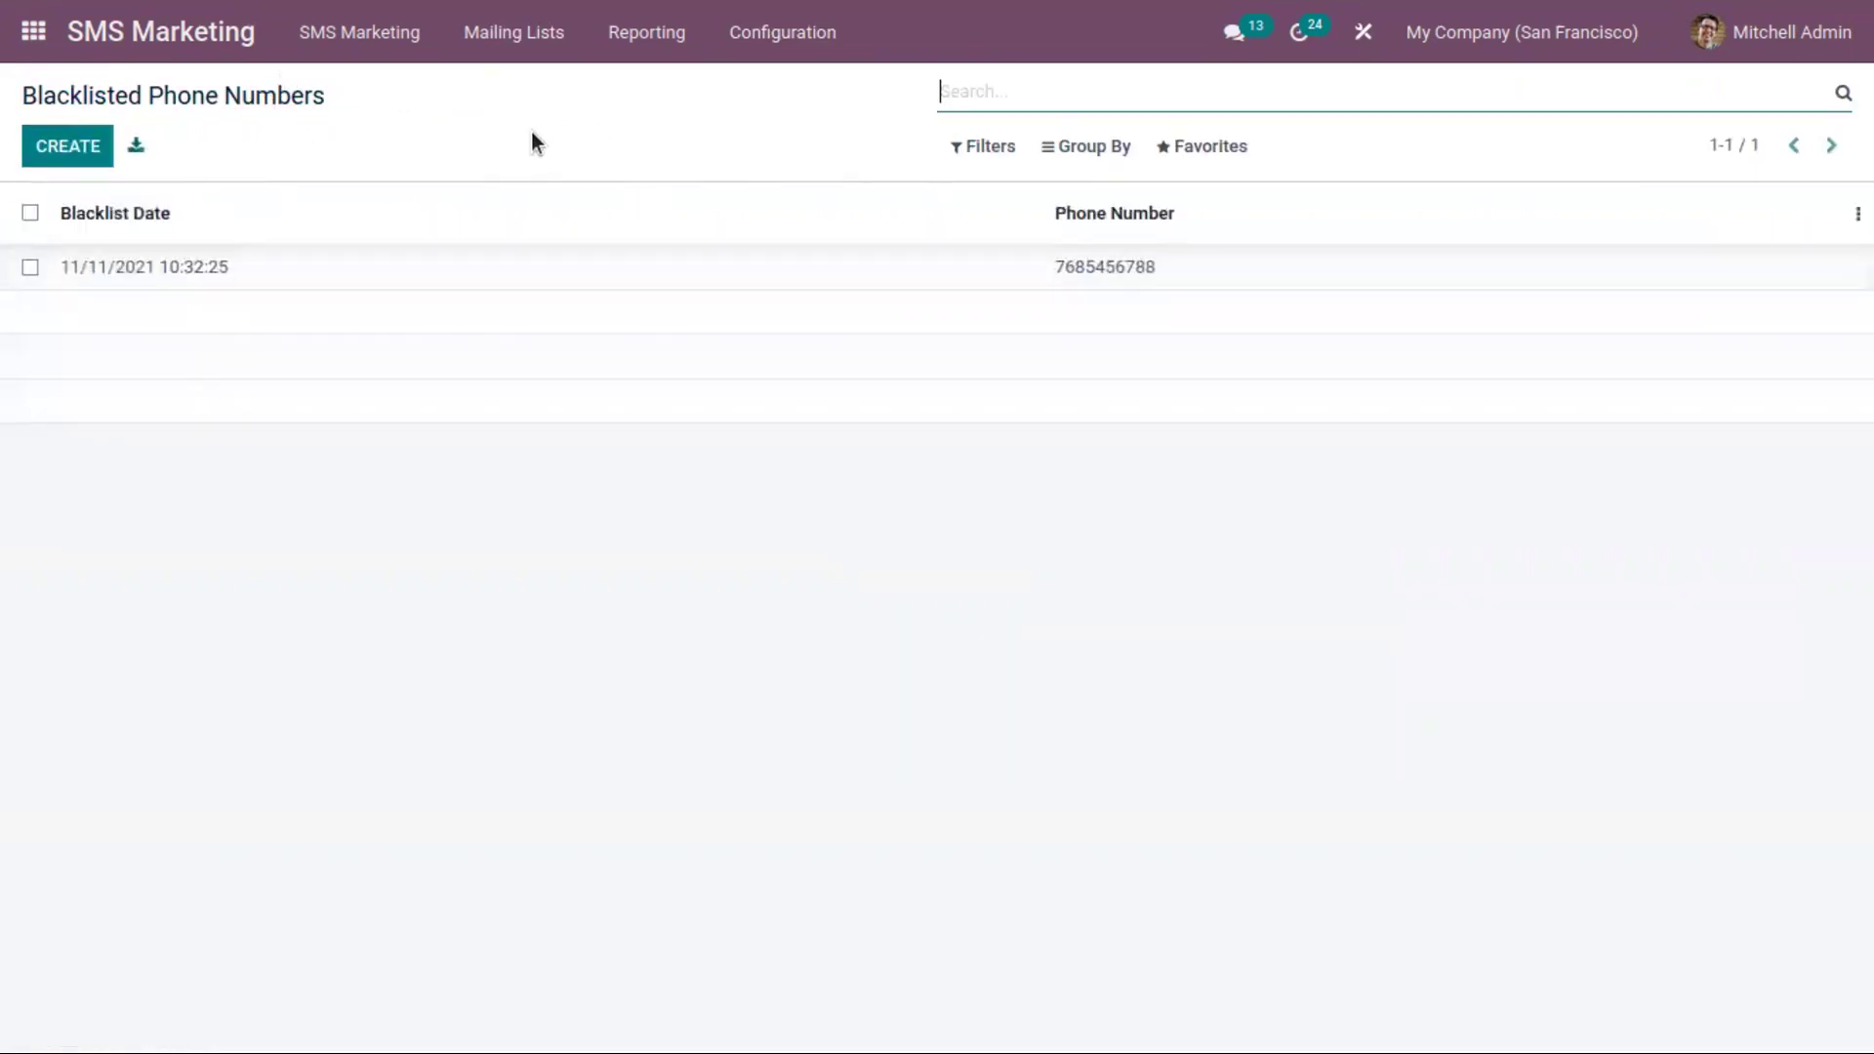
# Open the blacklisted number, dismiss the unblacklist dialog, and return to the list
pyautogui.click(452, 271)
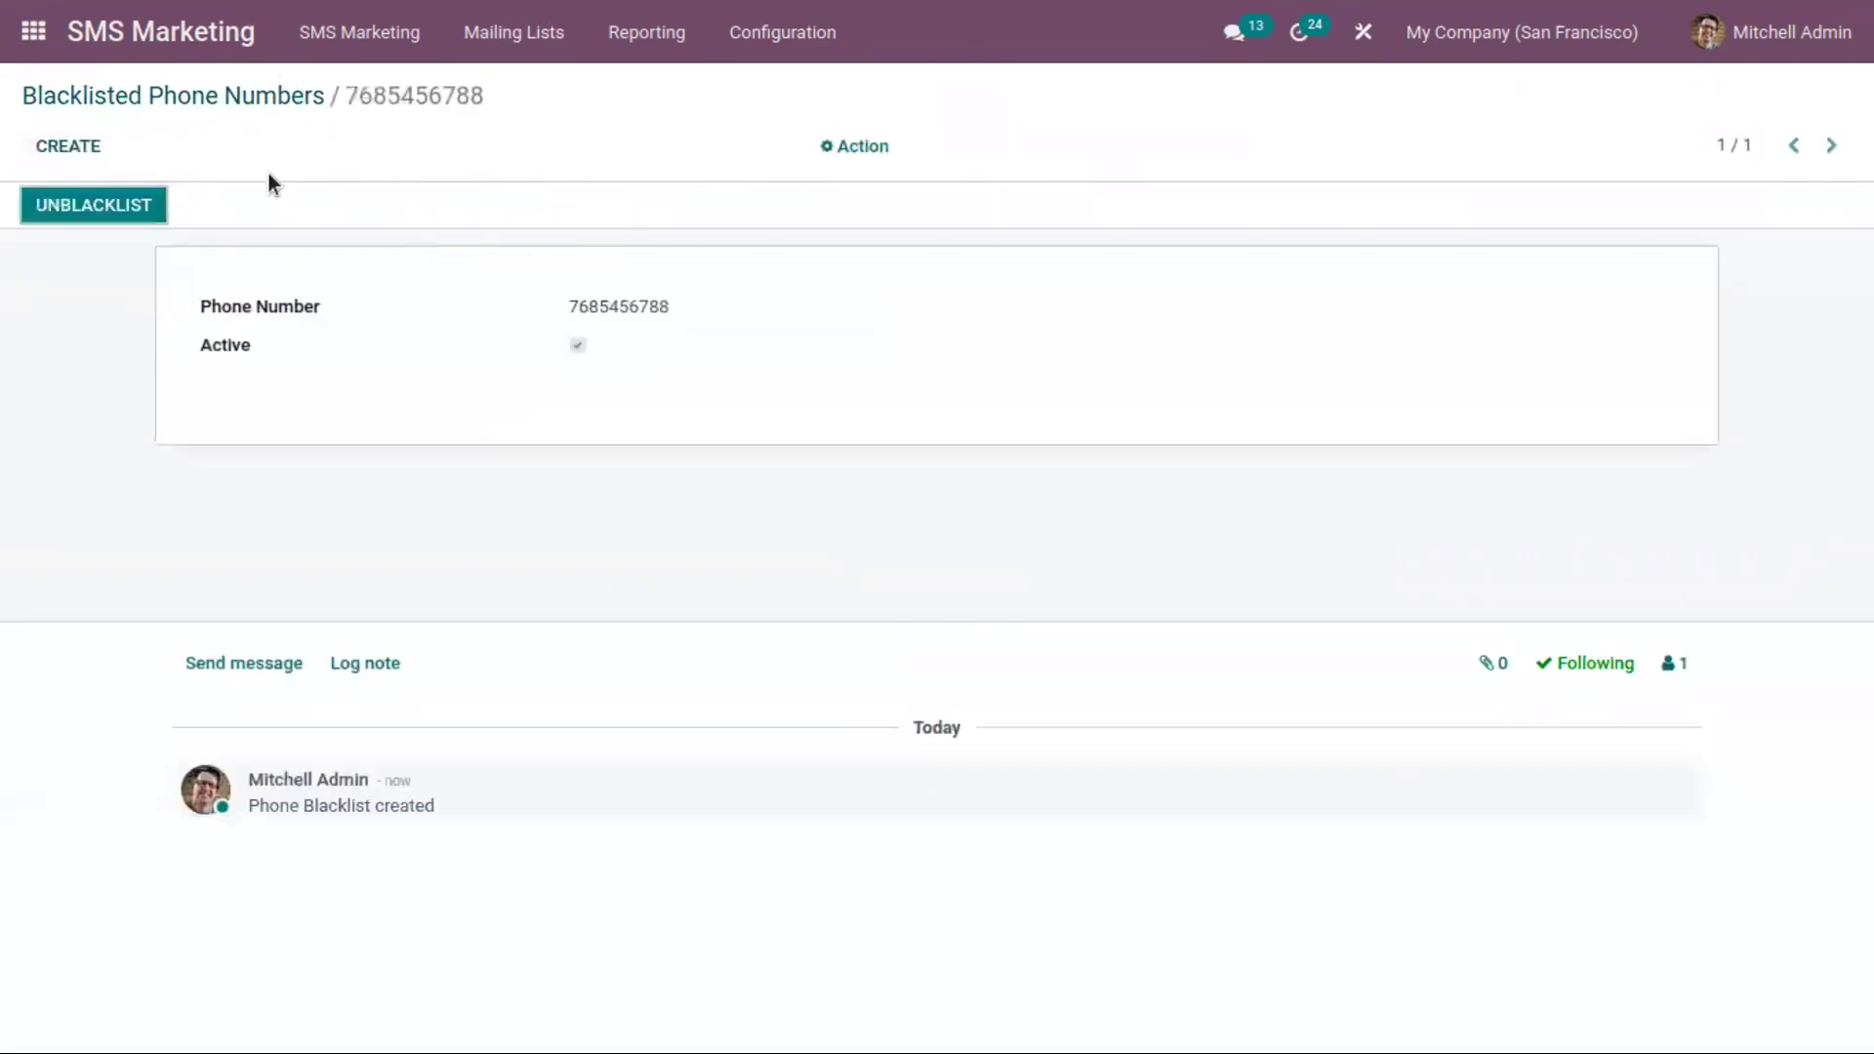
pyautogui.click(136, 205)
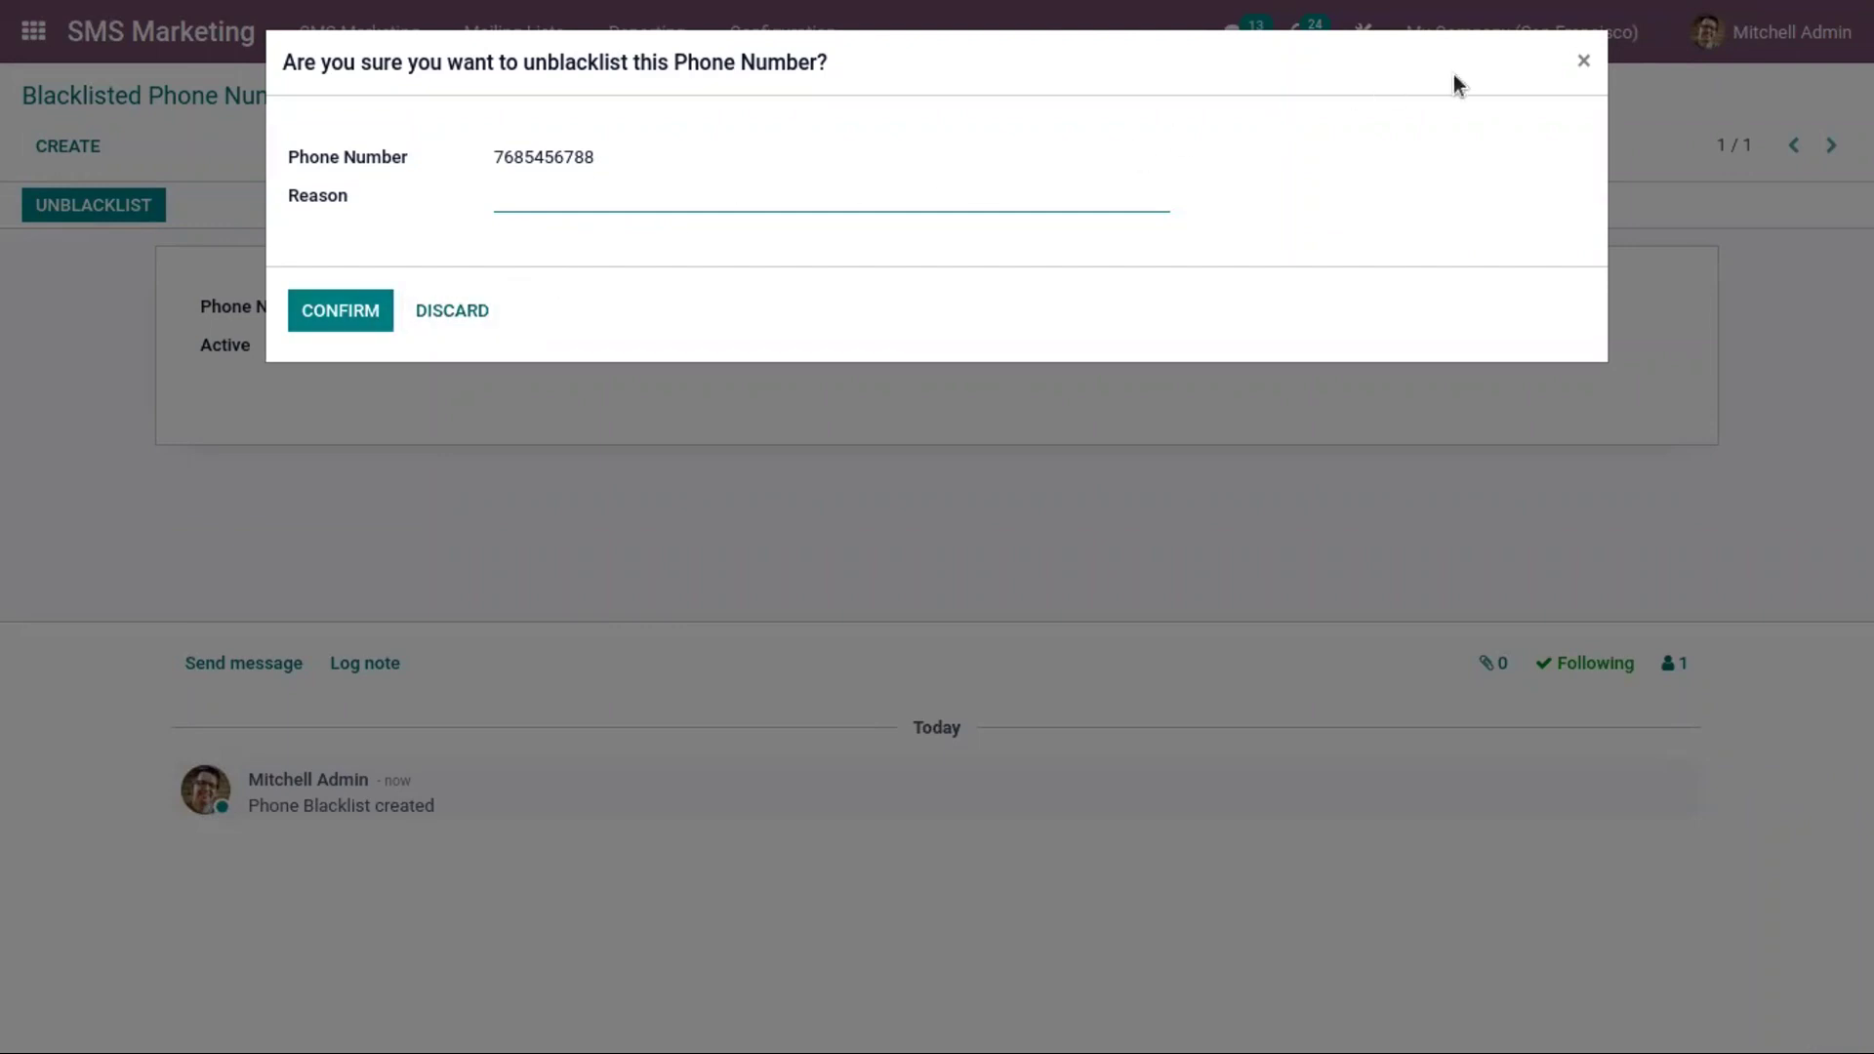
pyautogui.click(1583, 60)
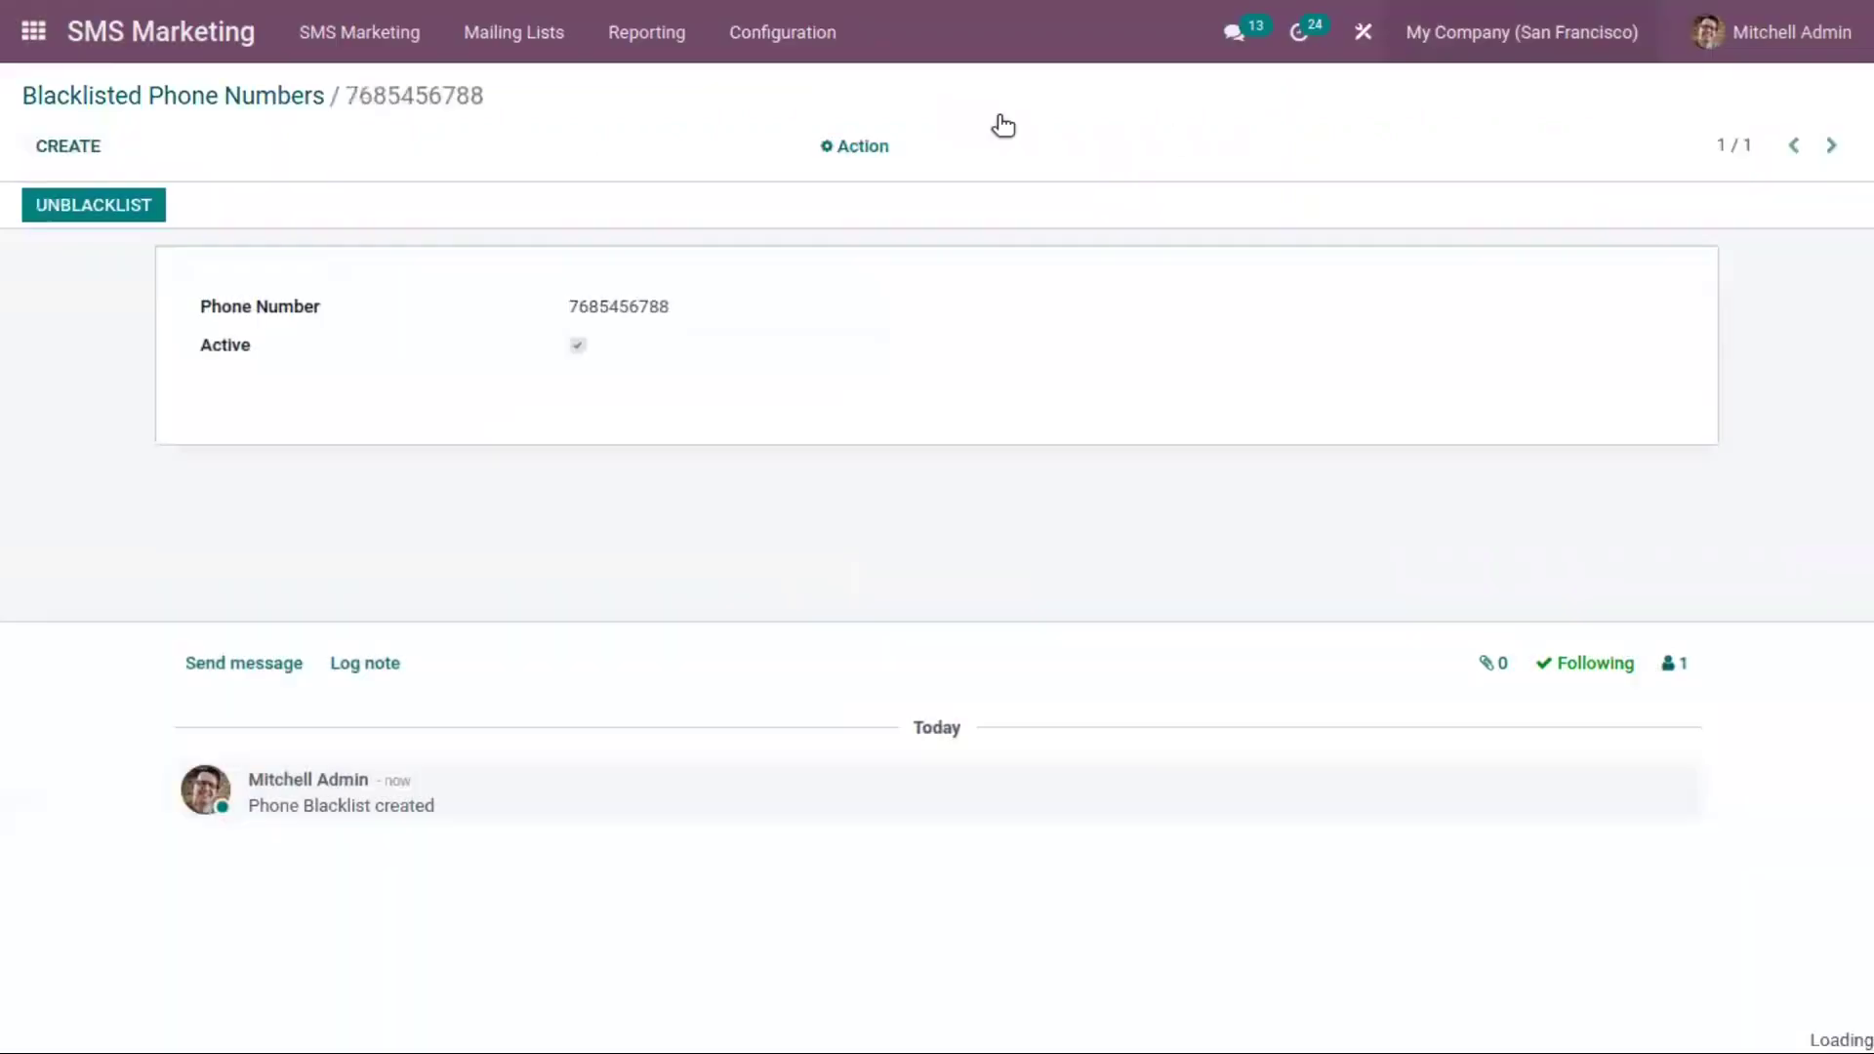
pyautogui.click(261, 101)
pyautogui.click(783, 33)
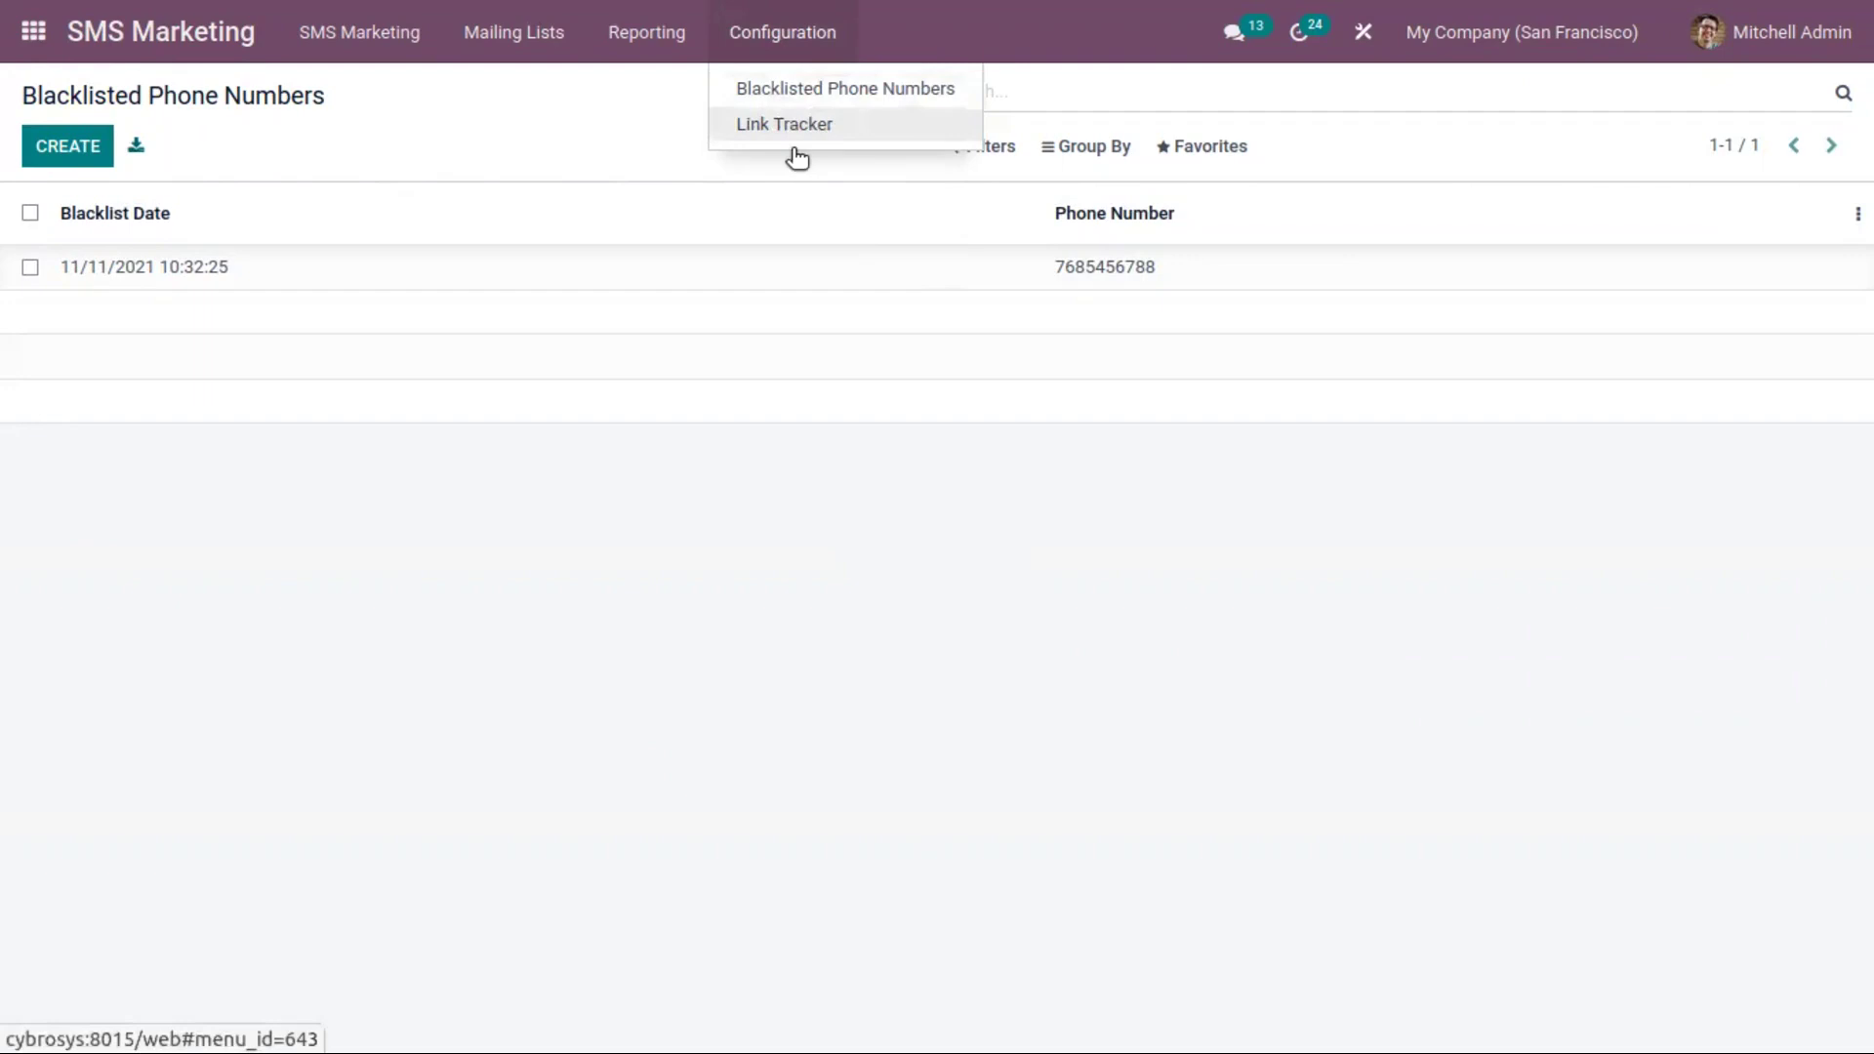
# Review the Link Tracker list and one tracked link's click statistics
pyautogui.click(790, 129)
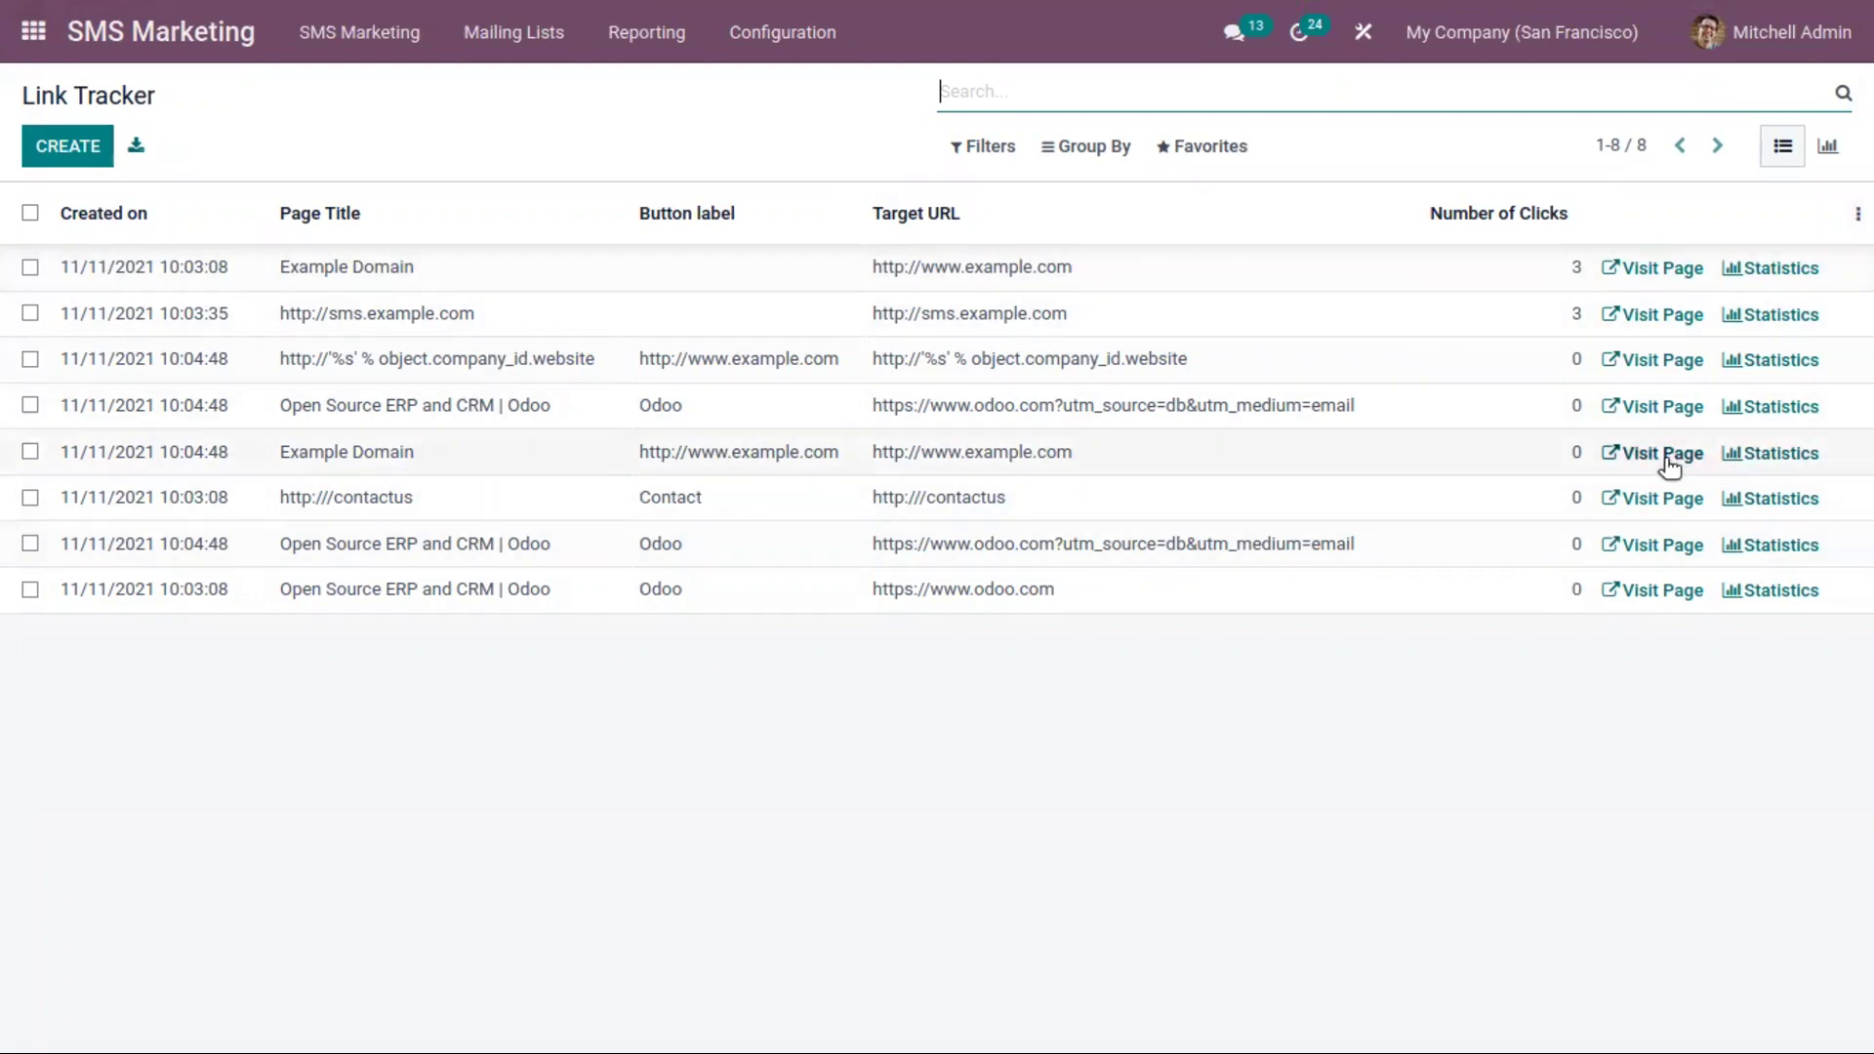
pyautogui.click(1771, 545)
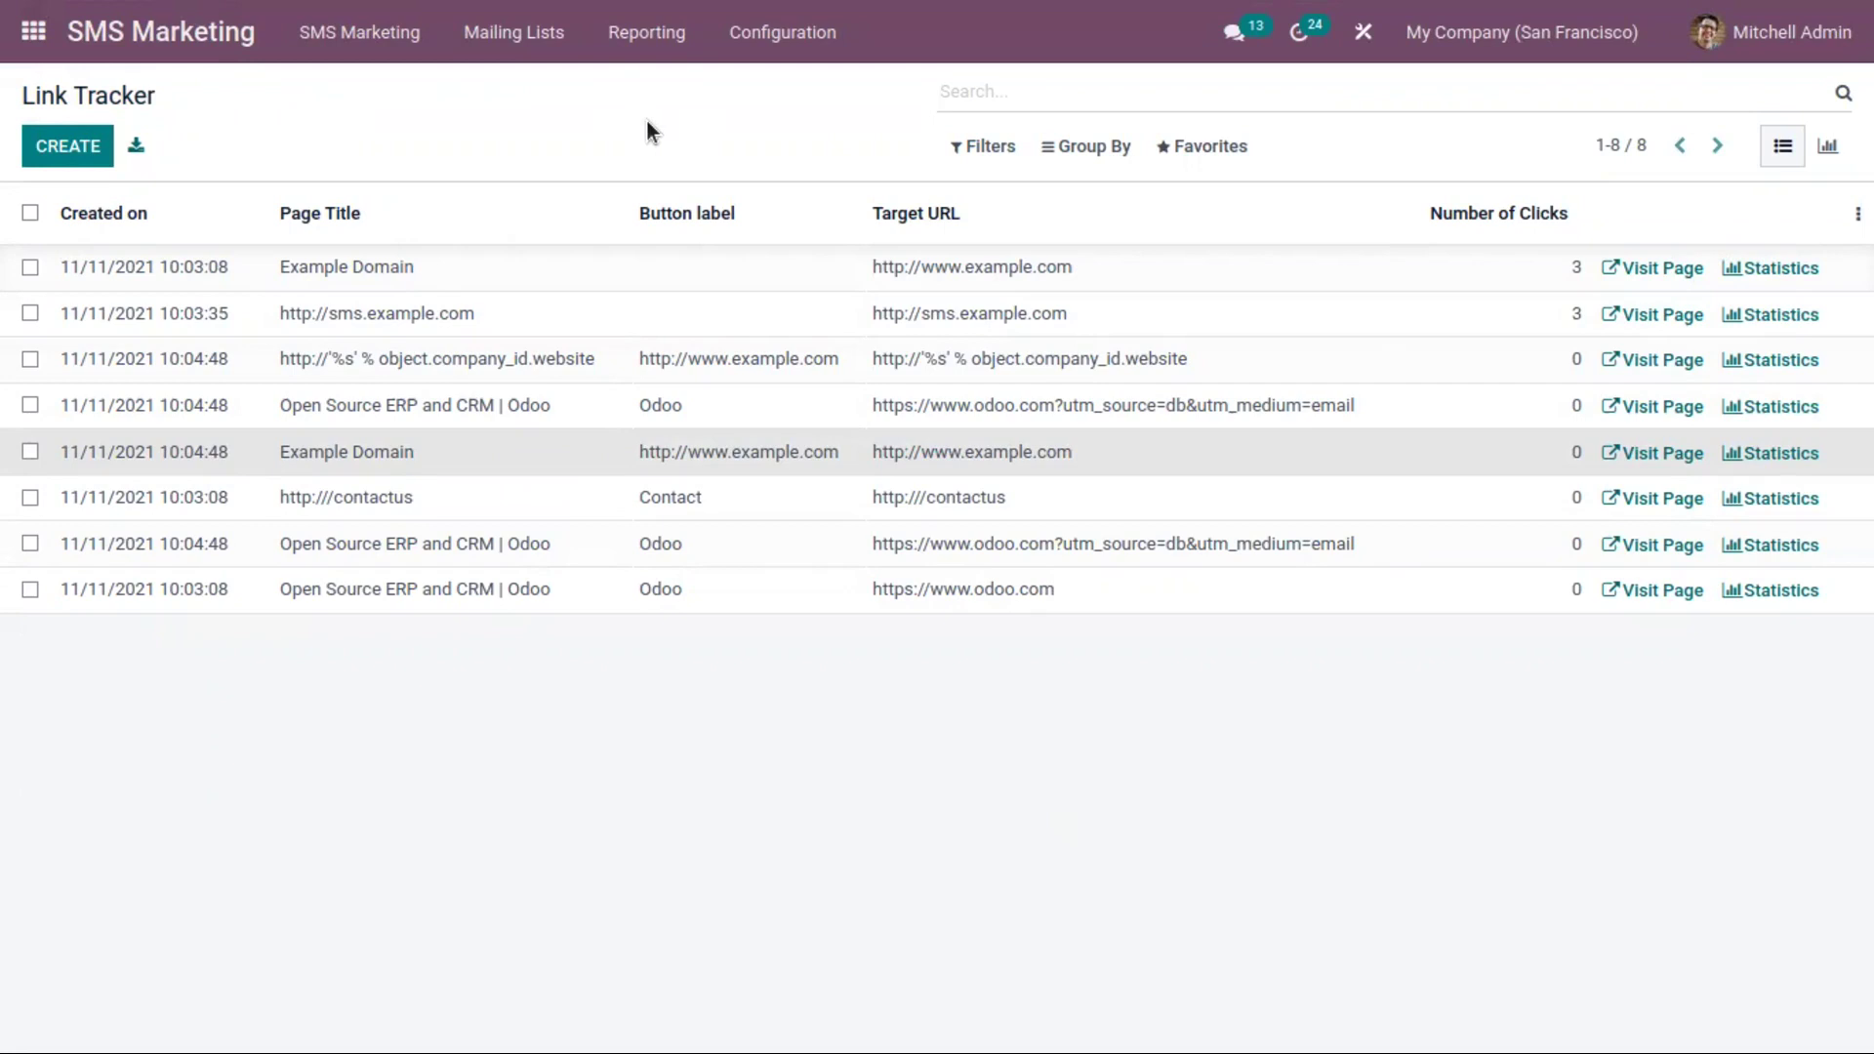
pyautogui.click(648, 35)
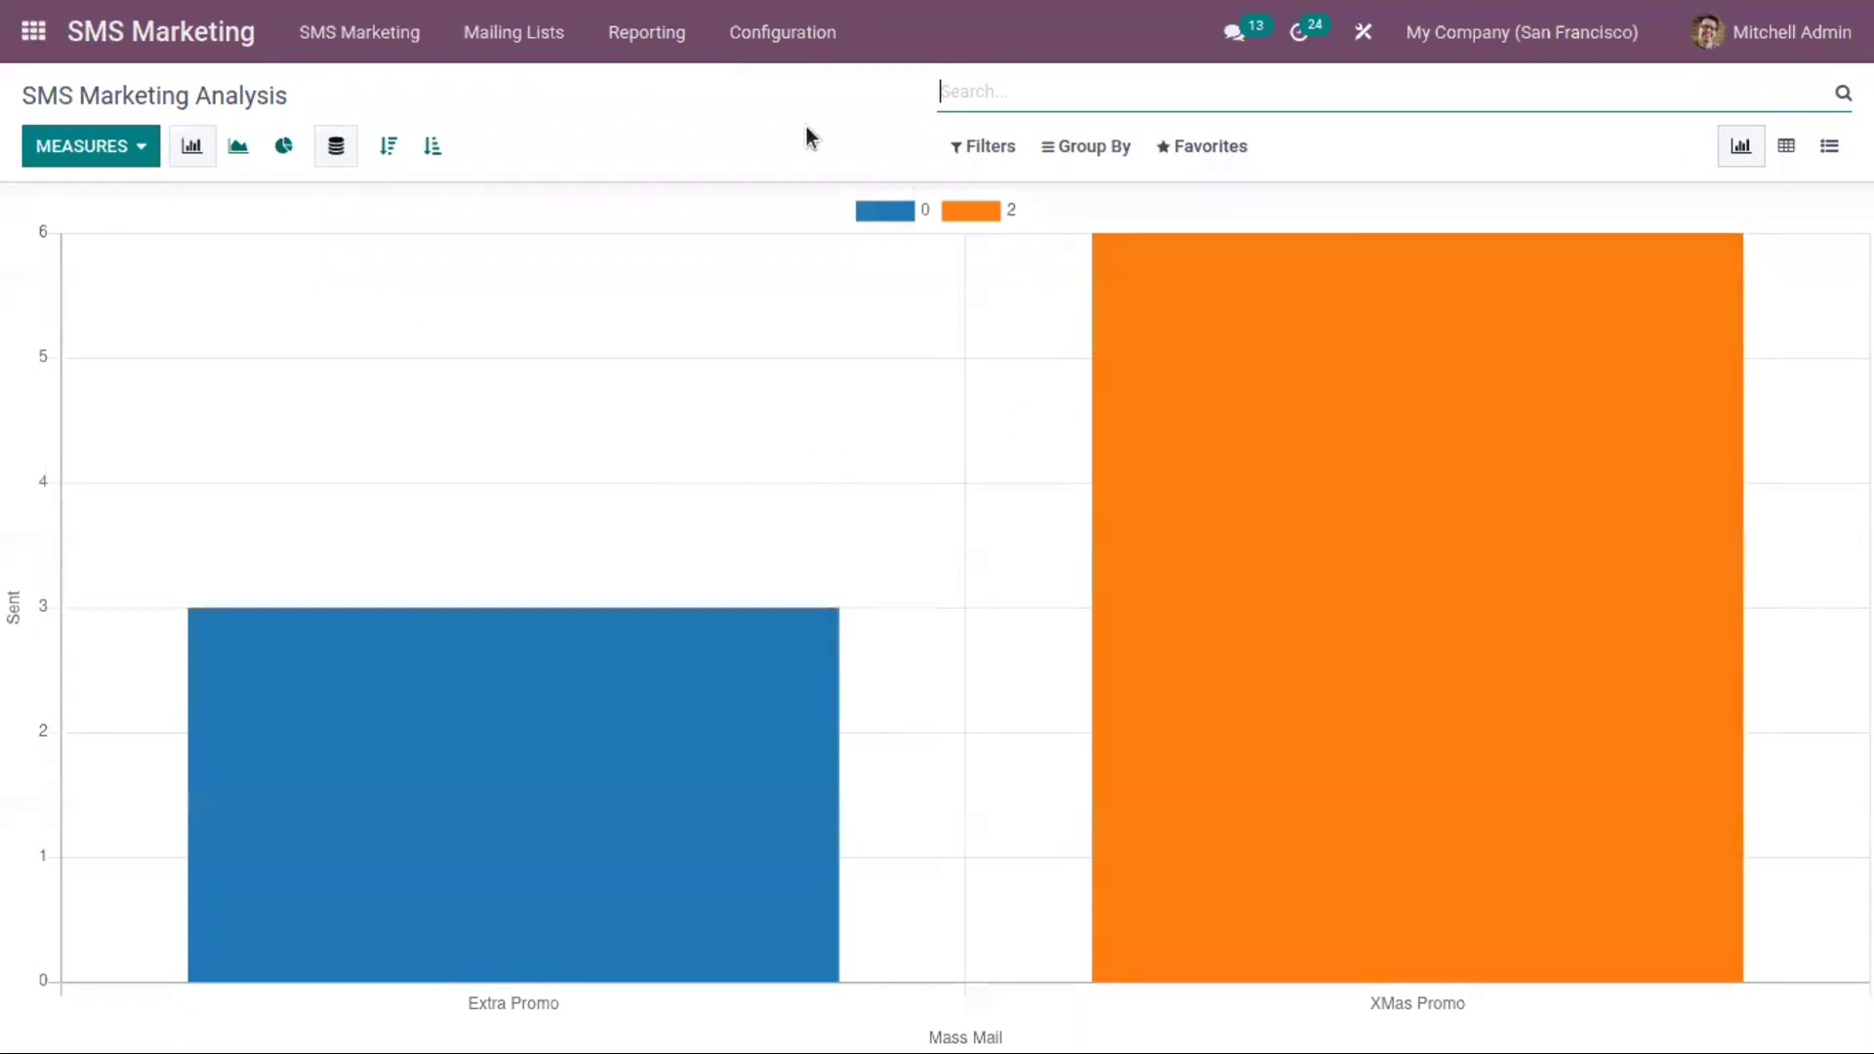
# Show the SMS Marketing Analysis as a pivot table after briefly checking the list view
pyautogui.click(1782, 148)
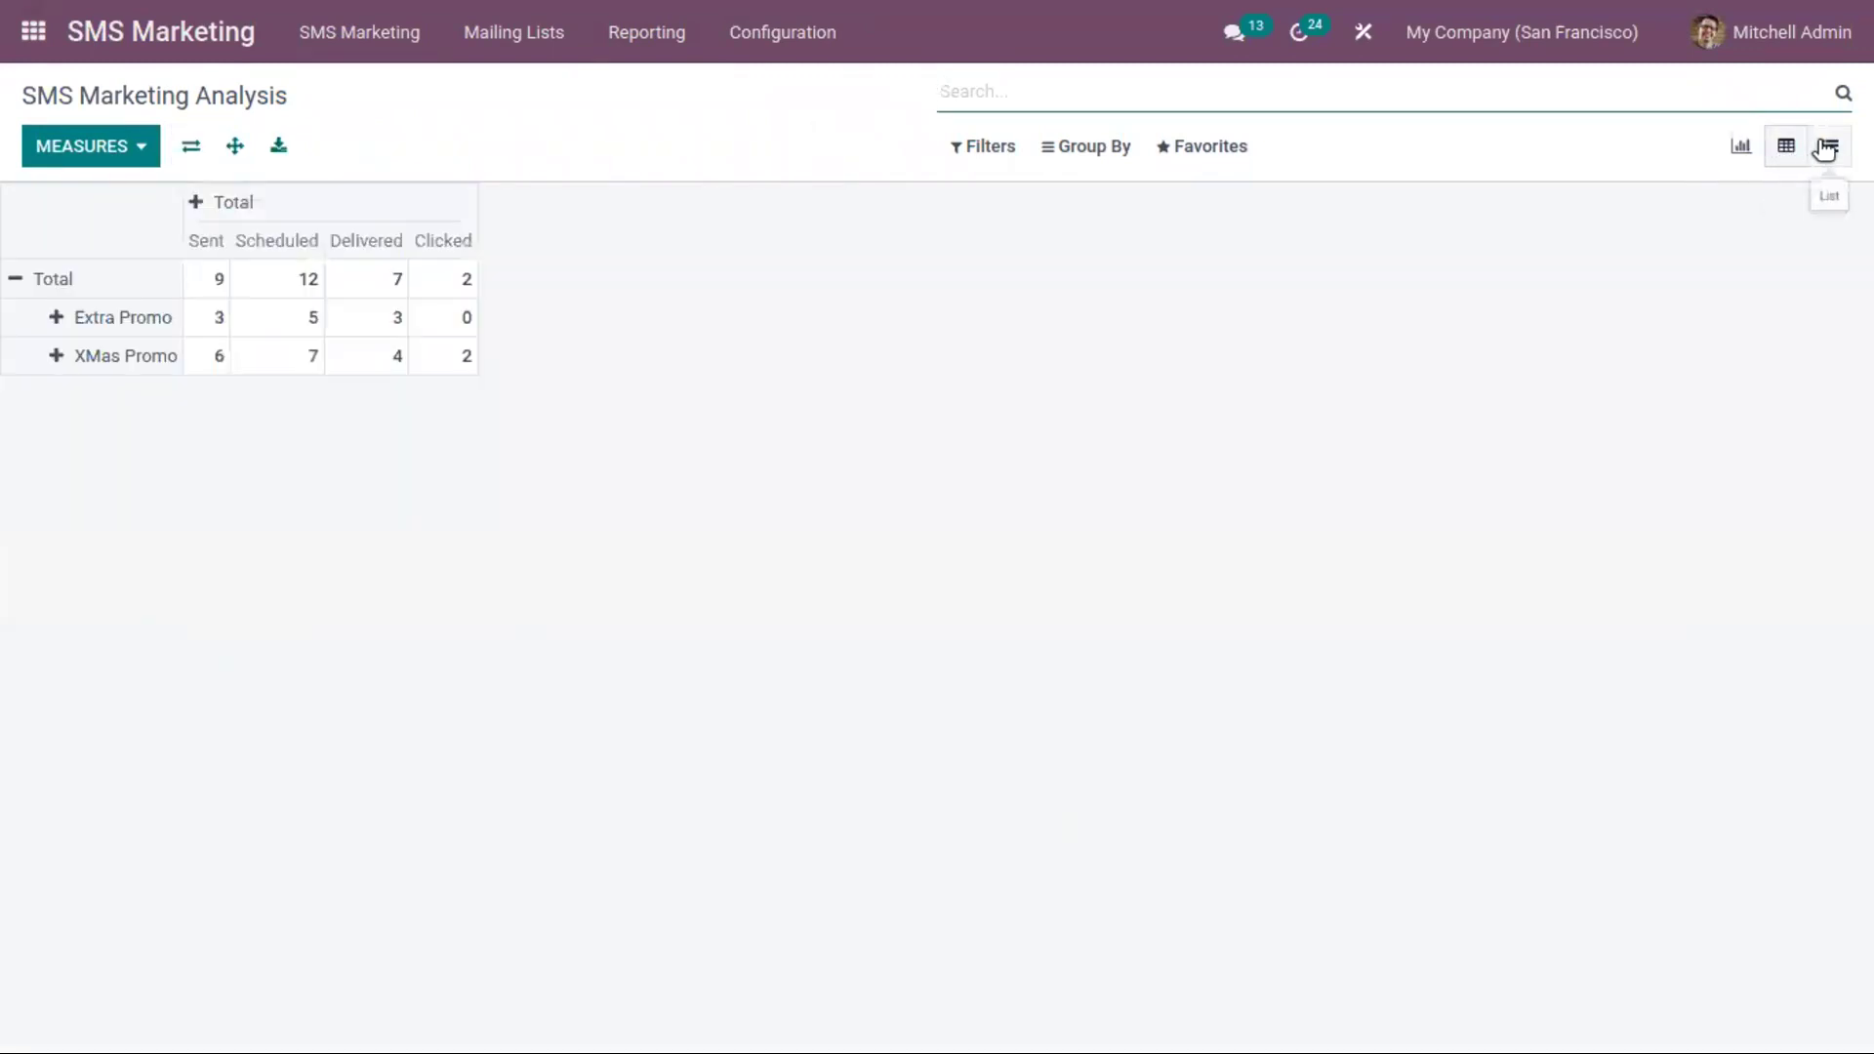
pyautogui.click(1828, 148)
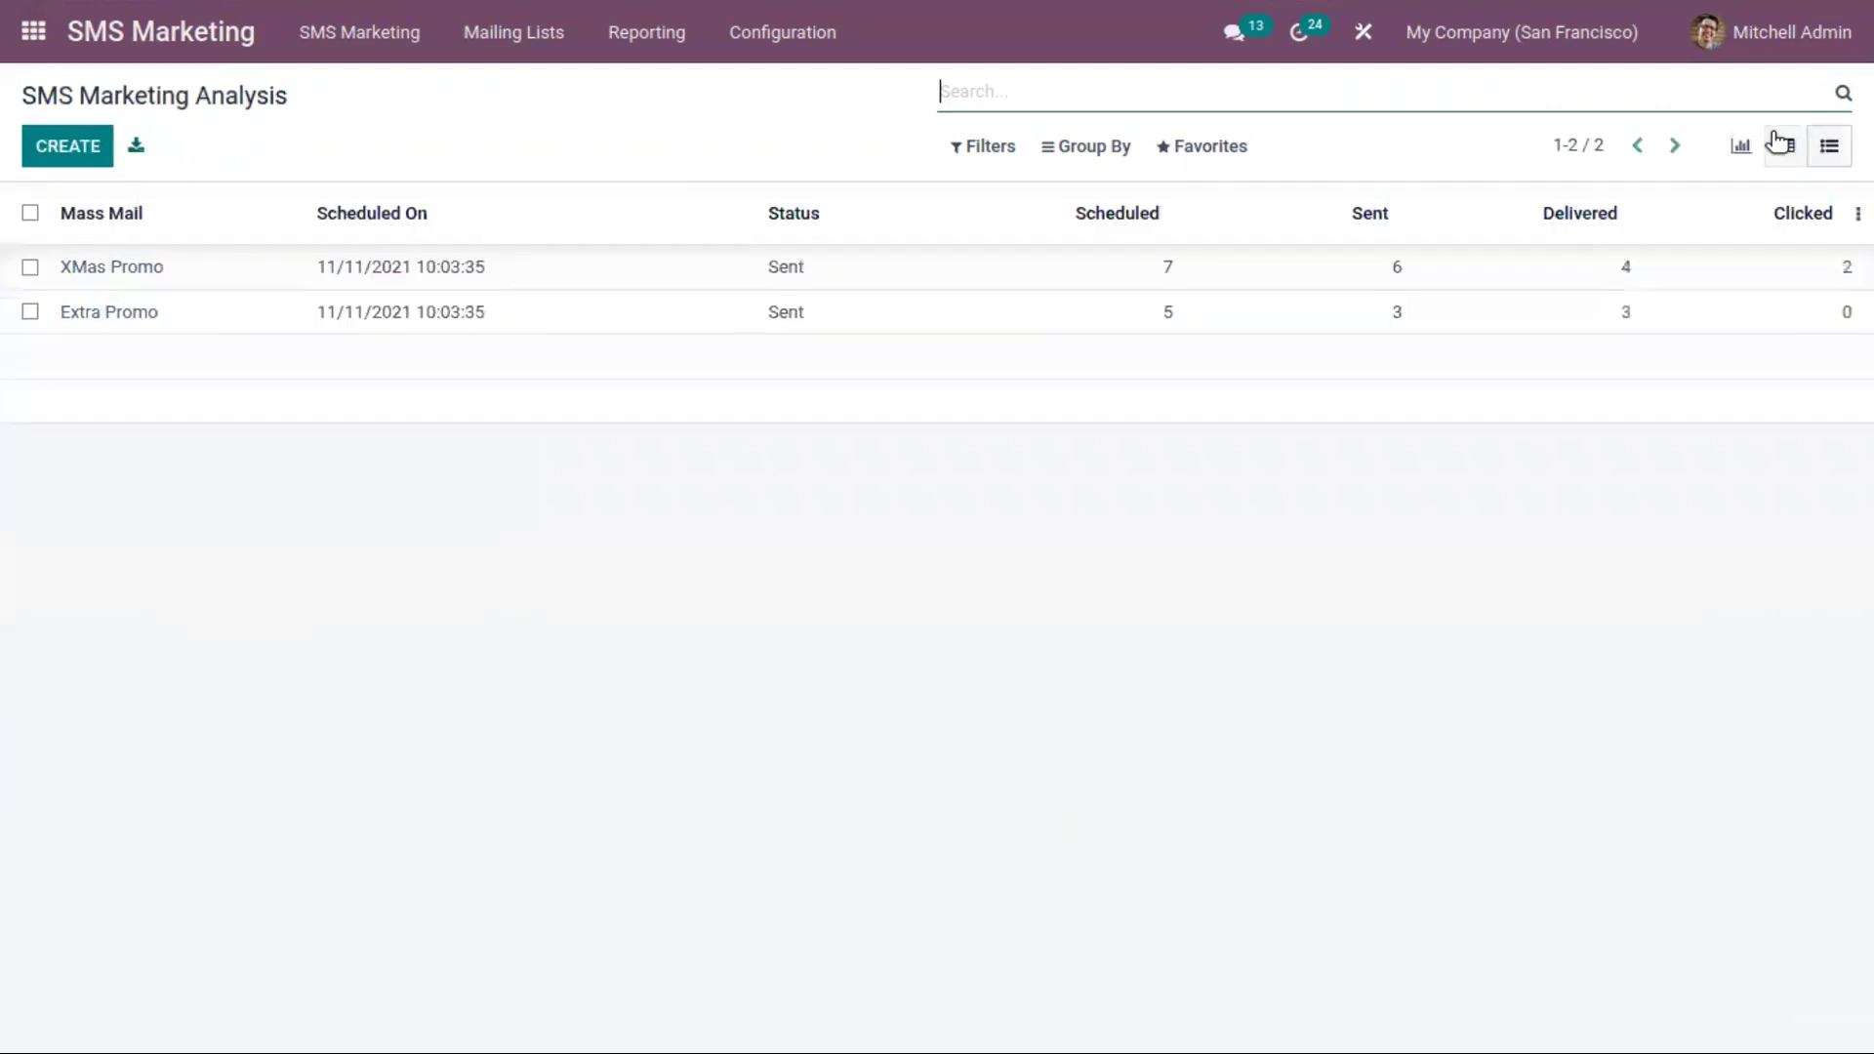
pyautogui.click(1779, 145)
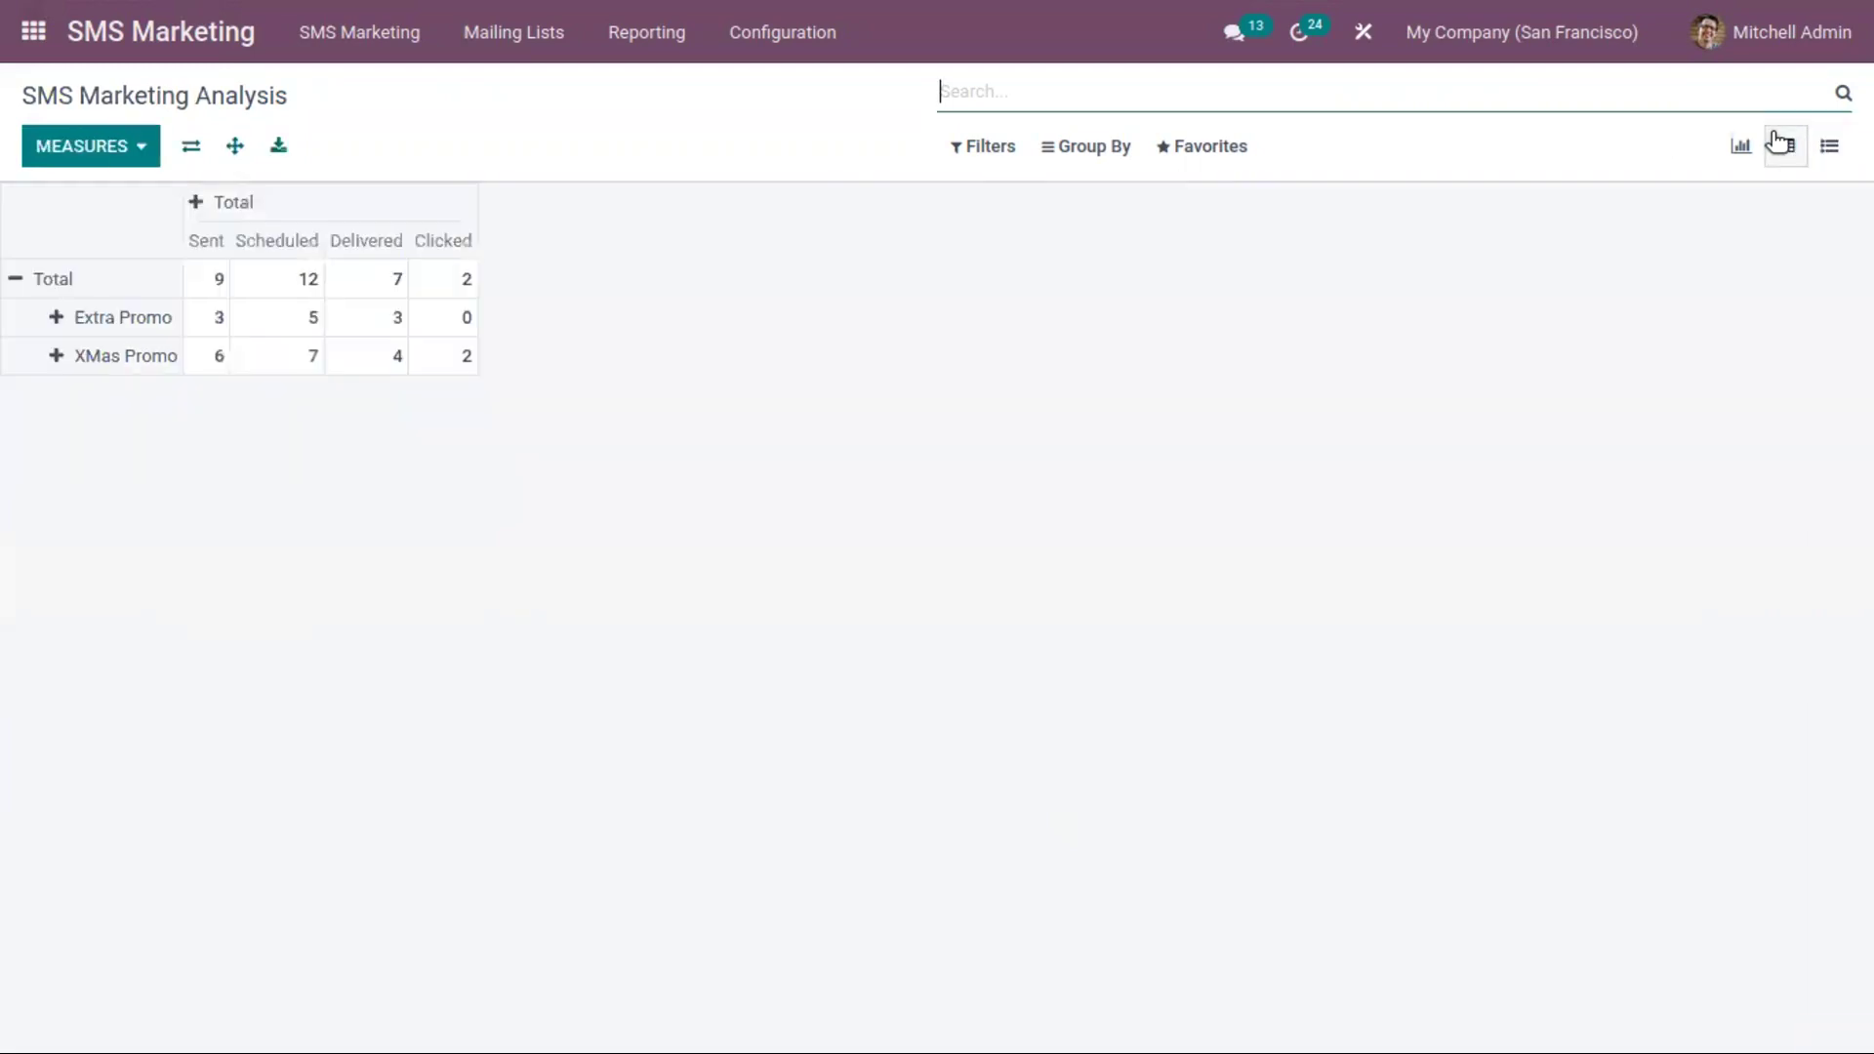
pyautogui.click(1000, 146)
# Filter the analysis to mailings scheduled in November 2021
pyautogui.moveTo(1075, 201)
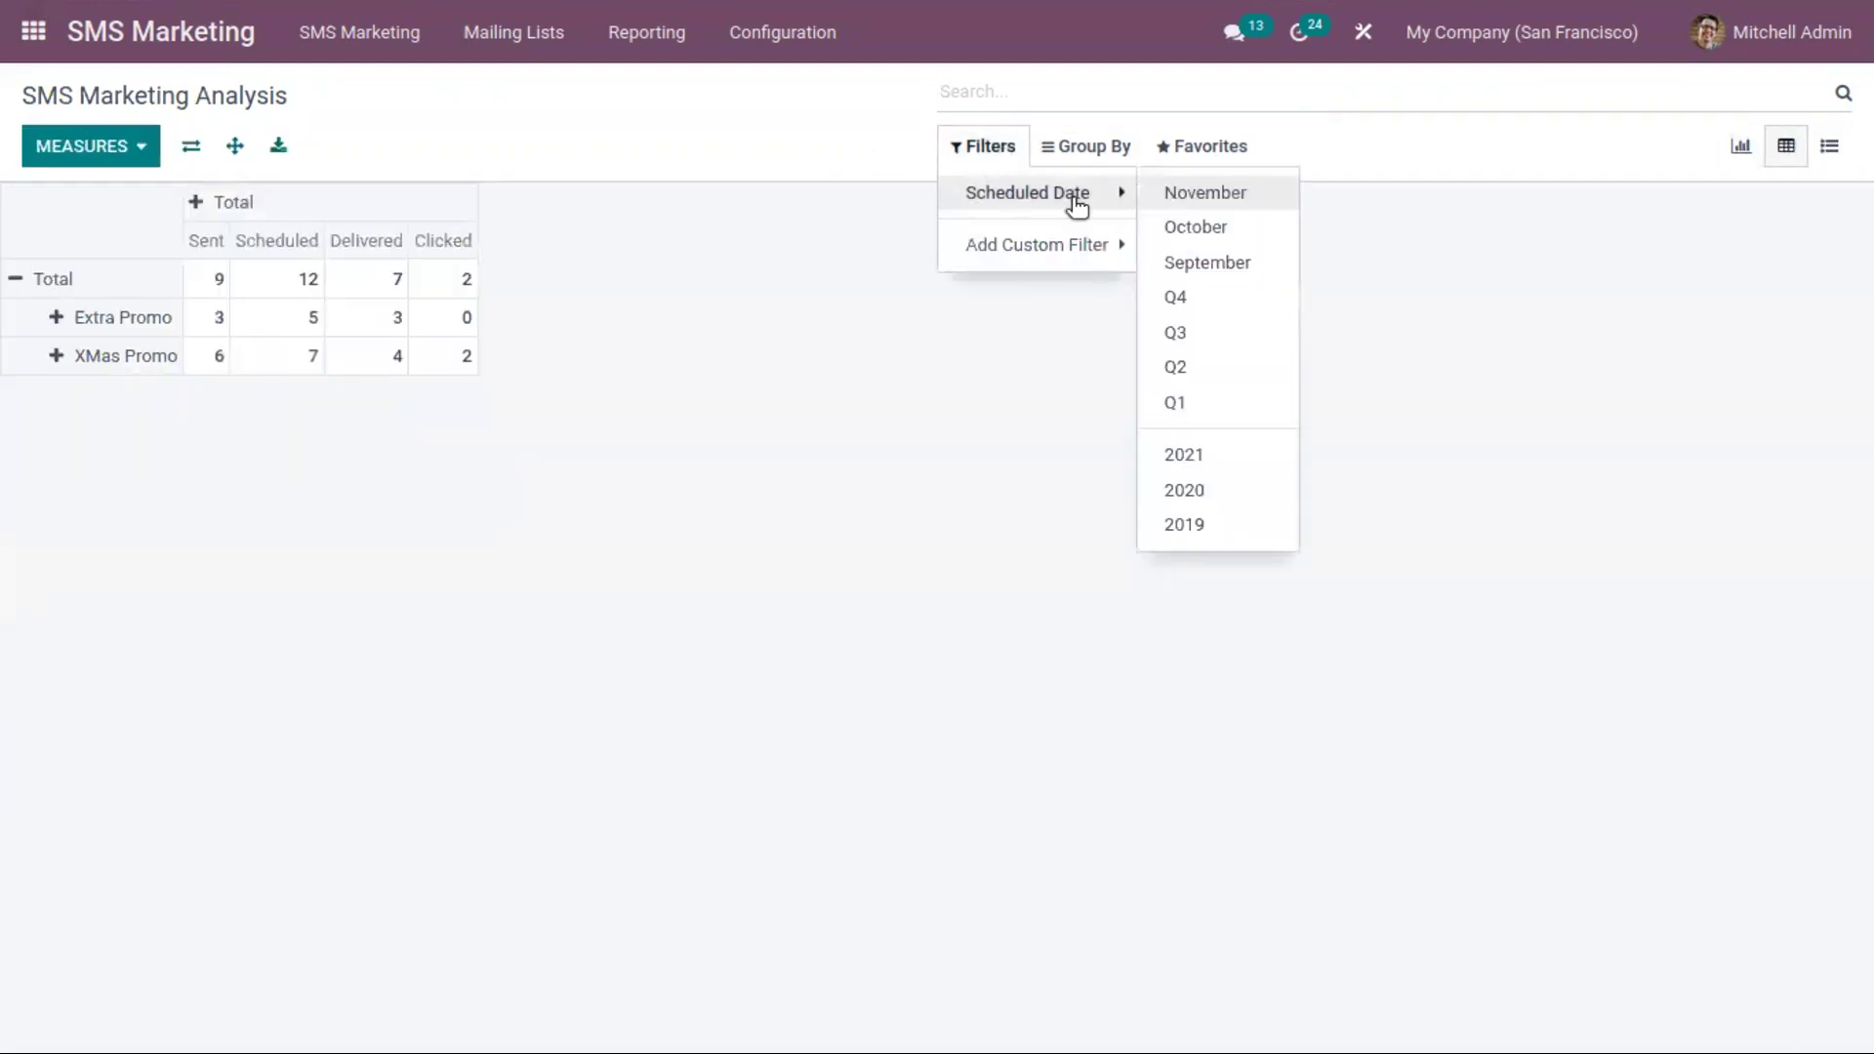
pyautogui.click(1175, 196)
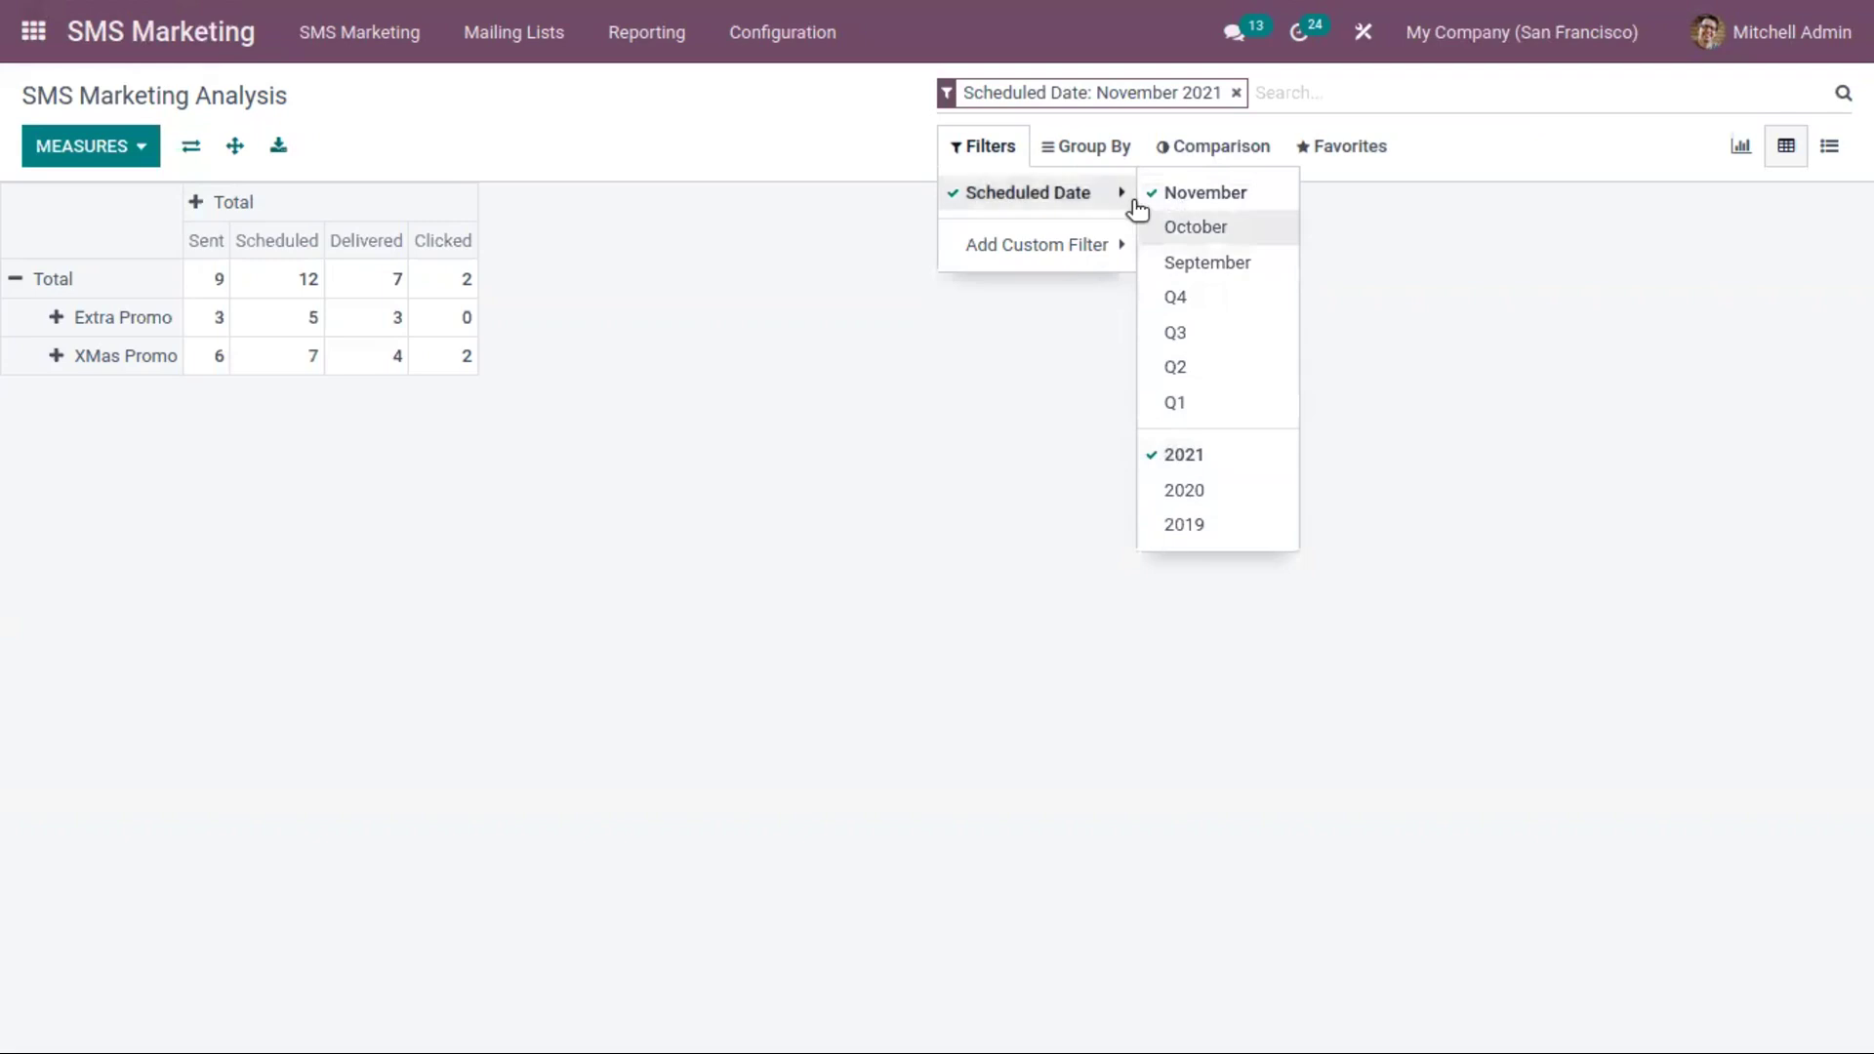
pyautogui.click(1037, 244)
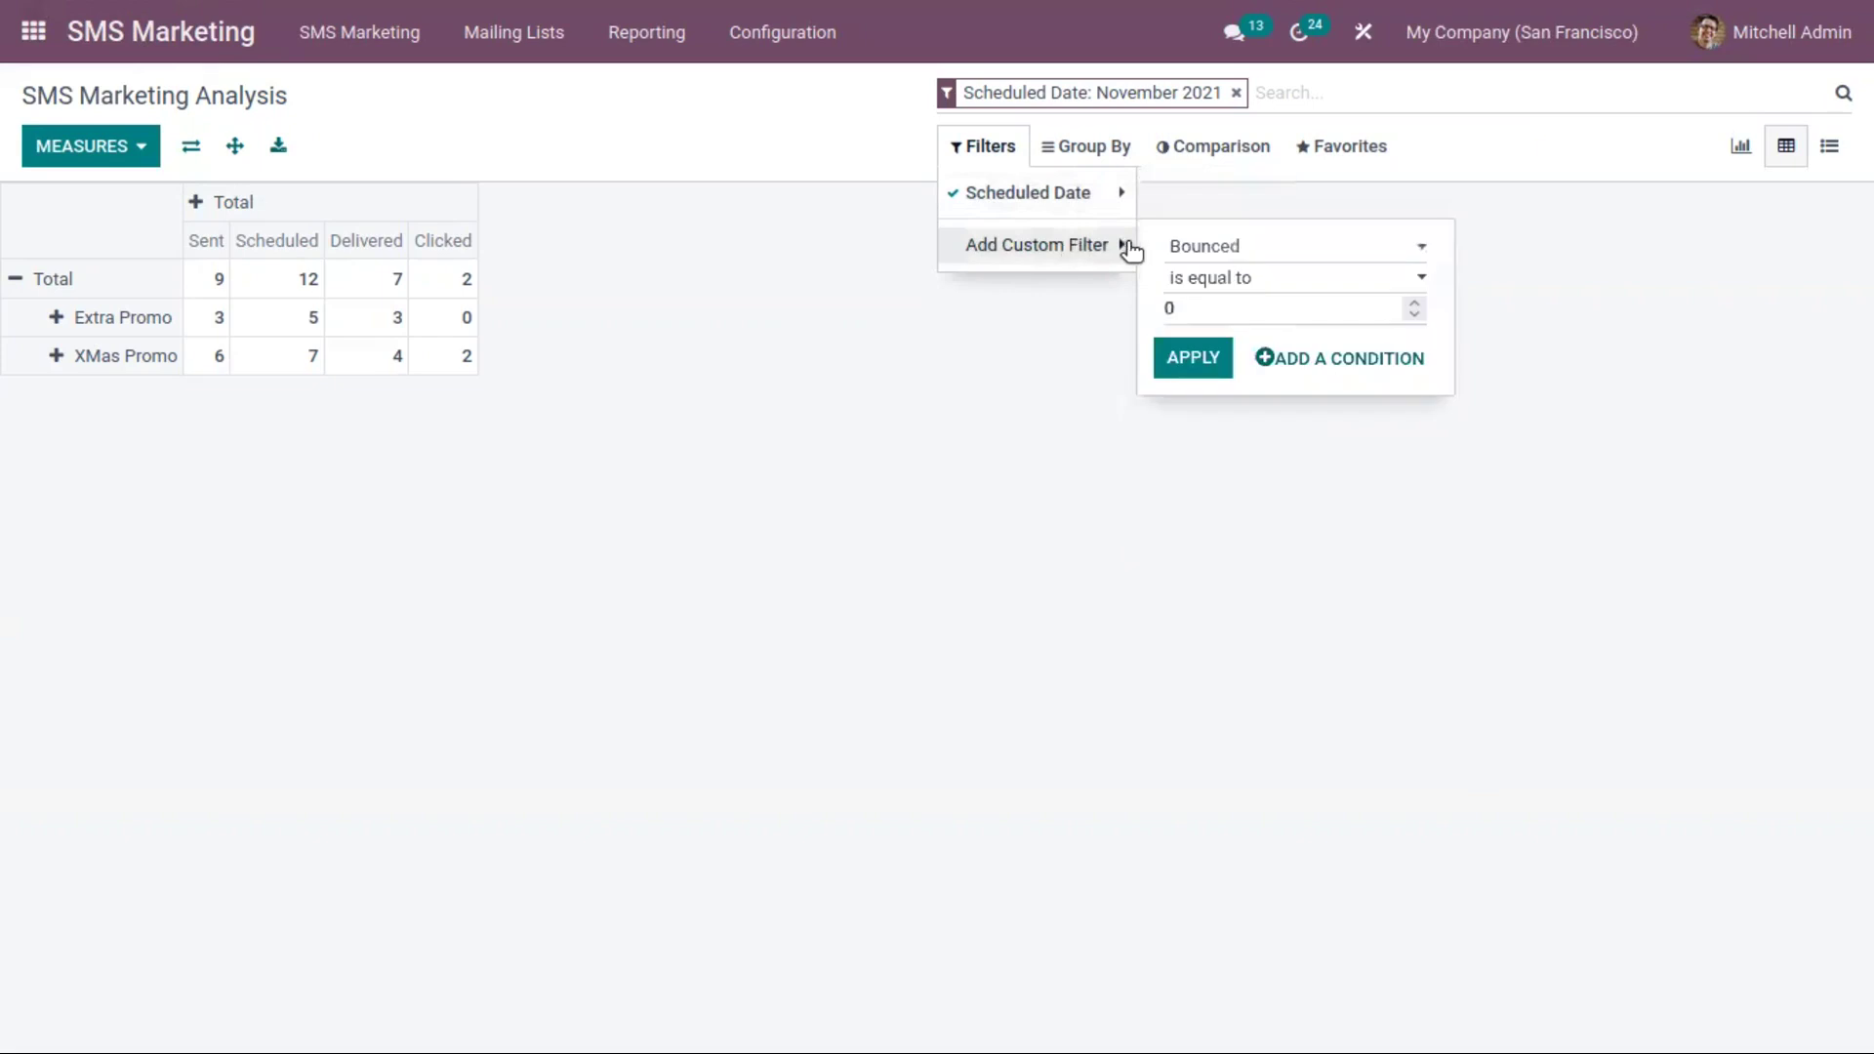
# Group the pivot rows by State and then by Scheduled Period: Day
pyautogui.click(1080, 148)
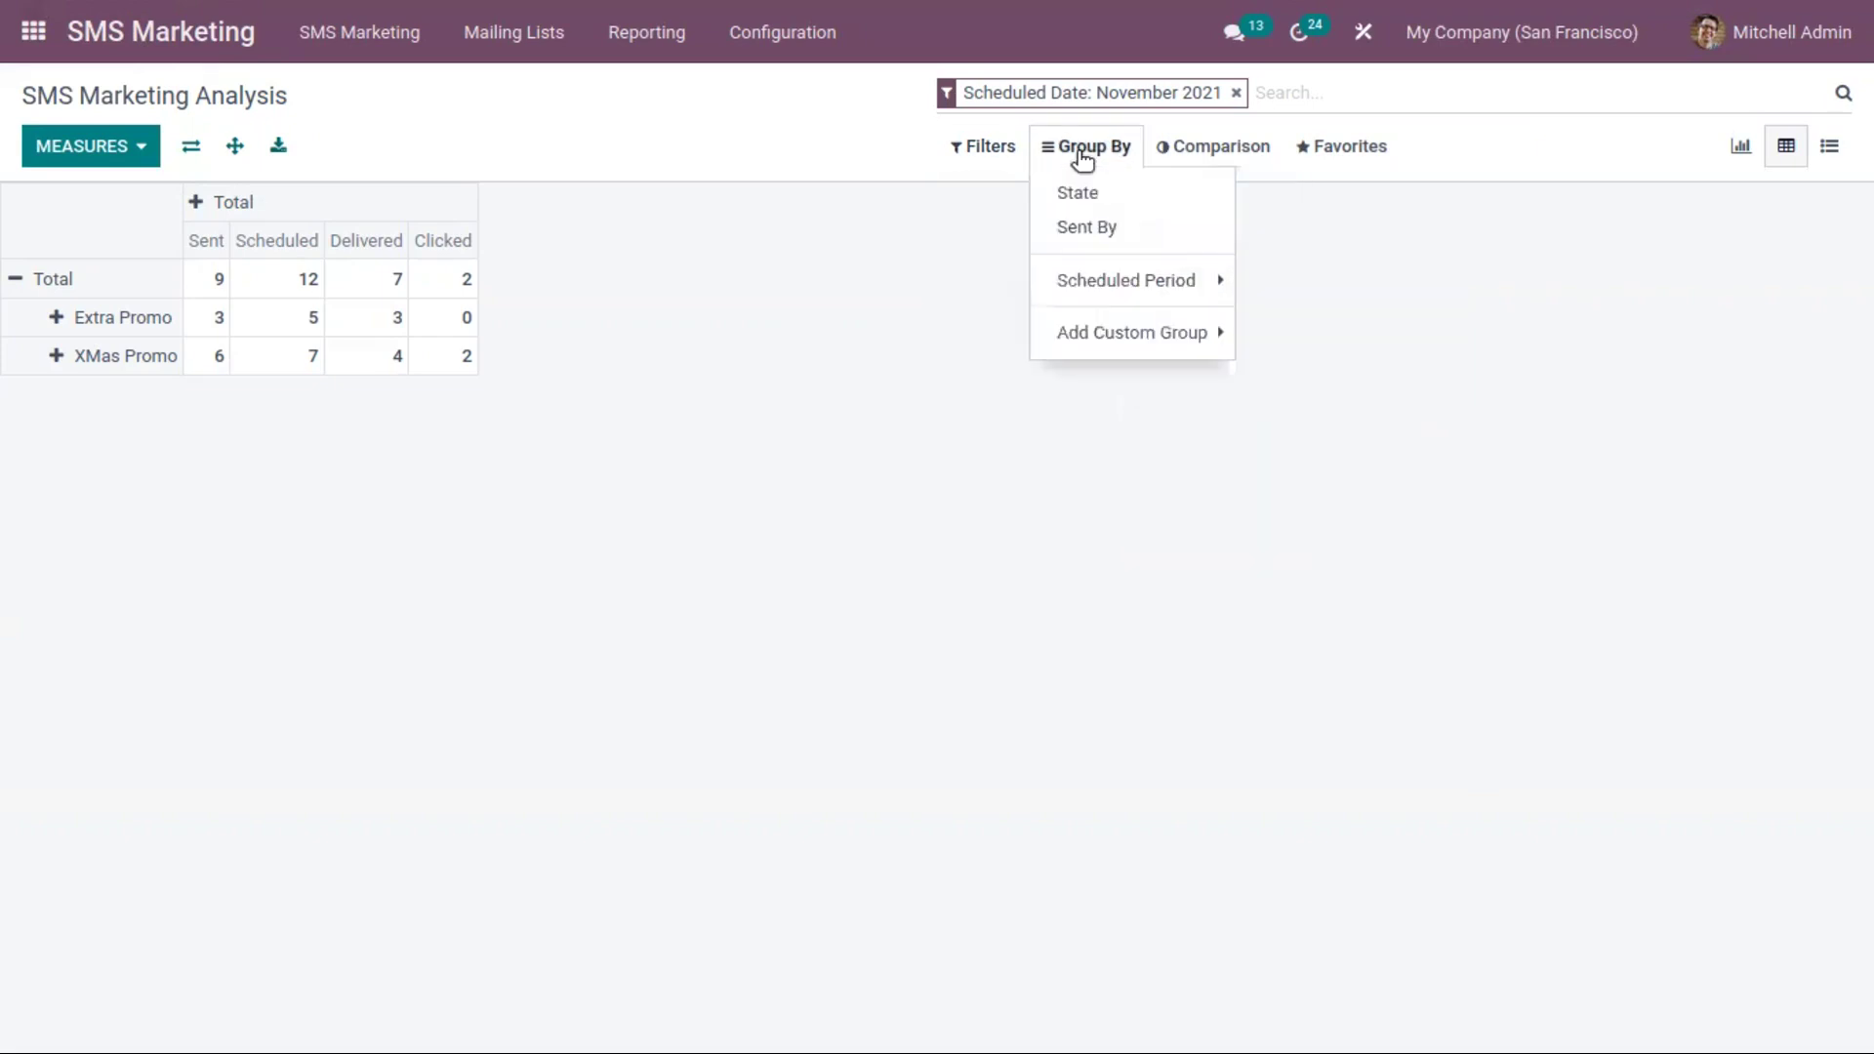
pyautogui.click(1108, 194)
pyautogui.click(1121, 231)
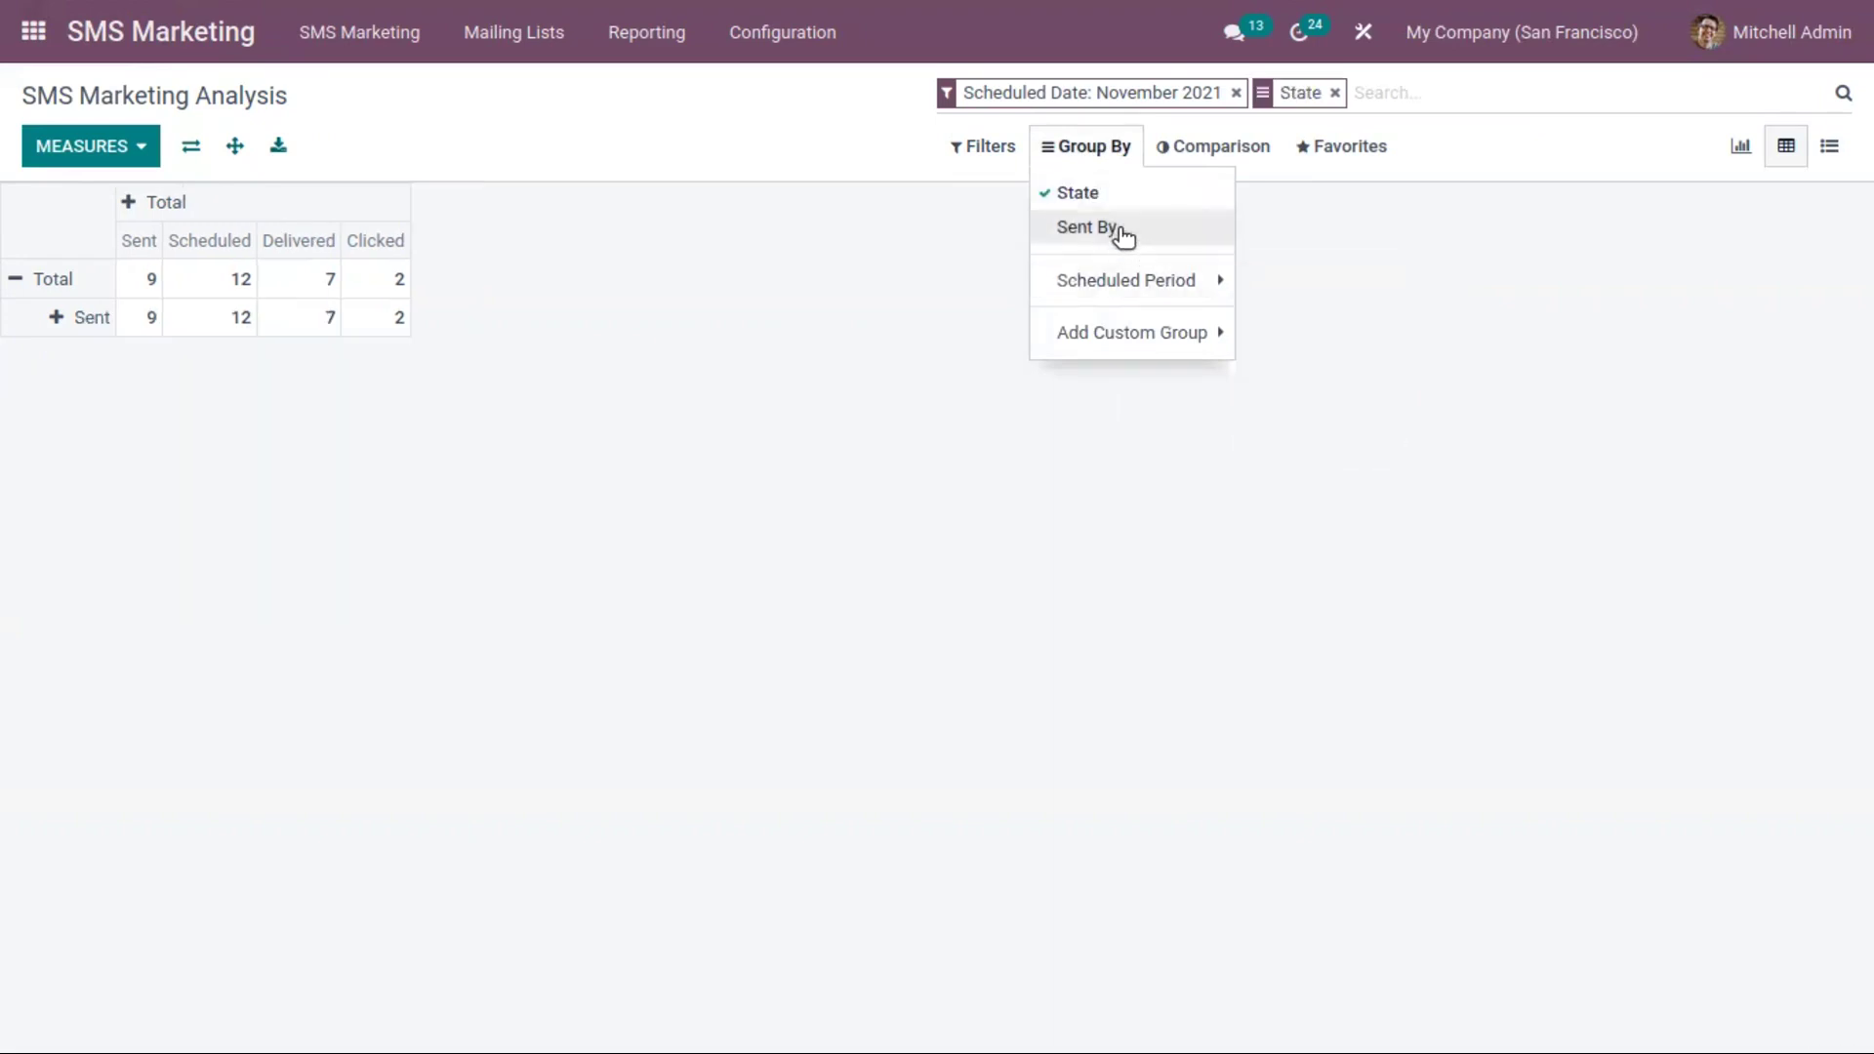
pyautogui.click(1186, 232)
pyautogui.moveTo(1193, 281)
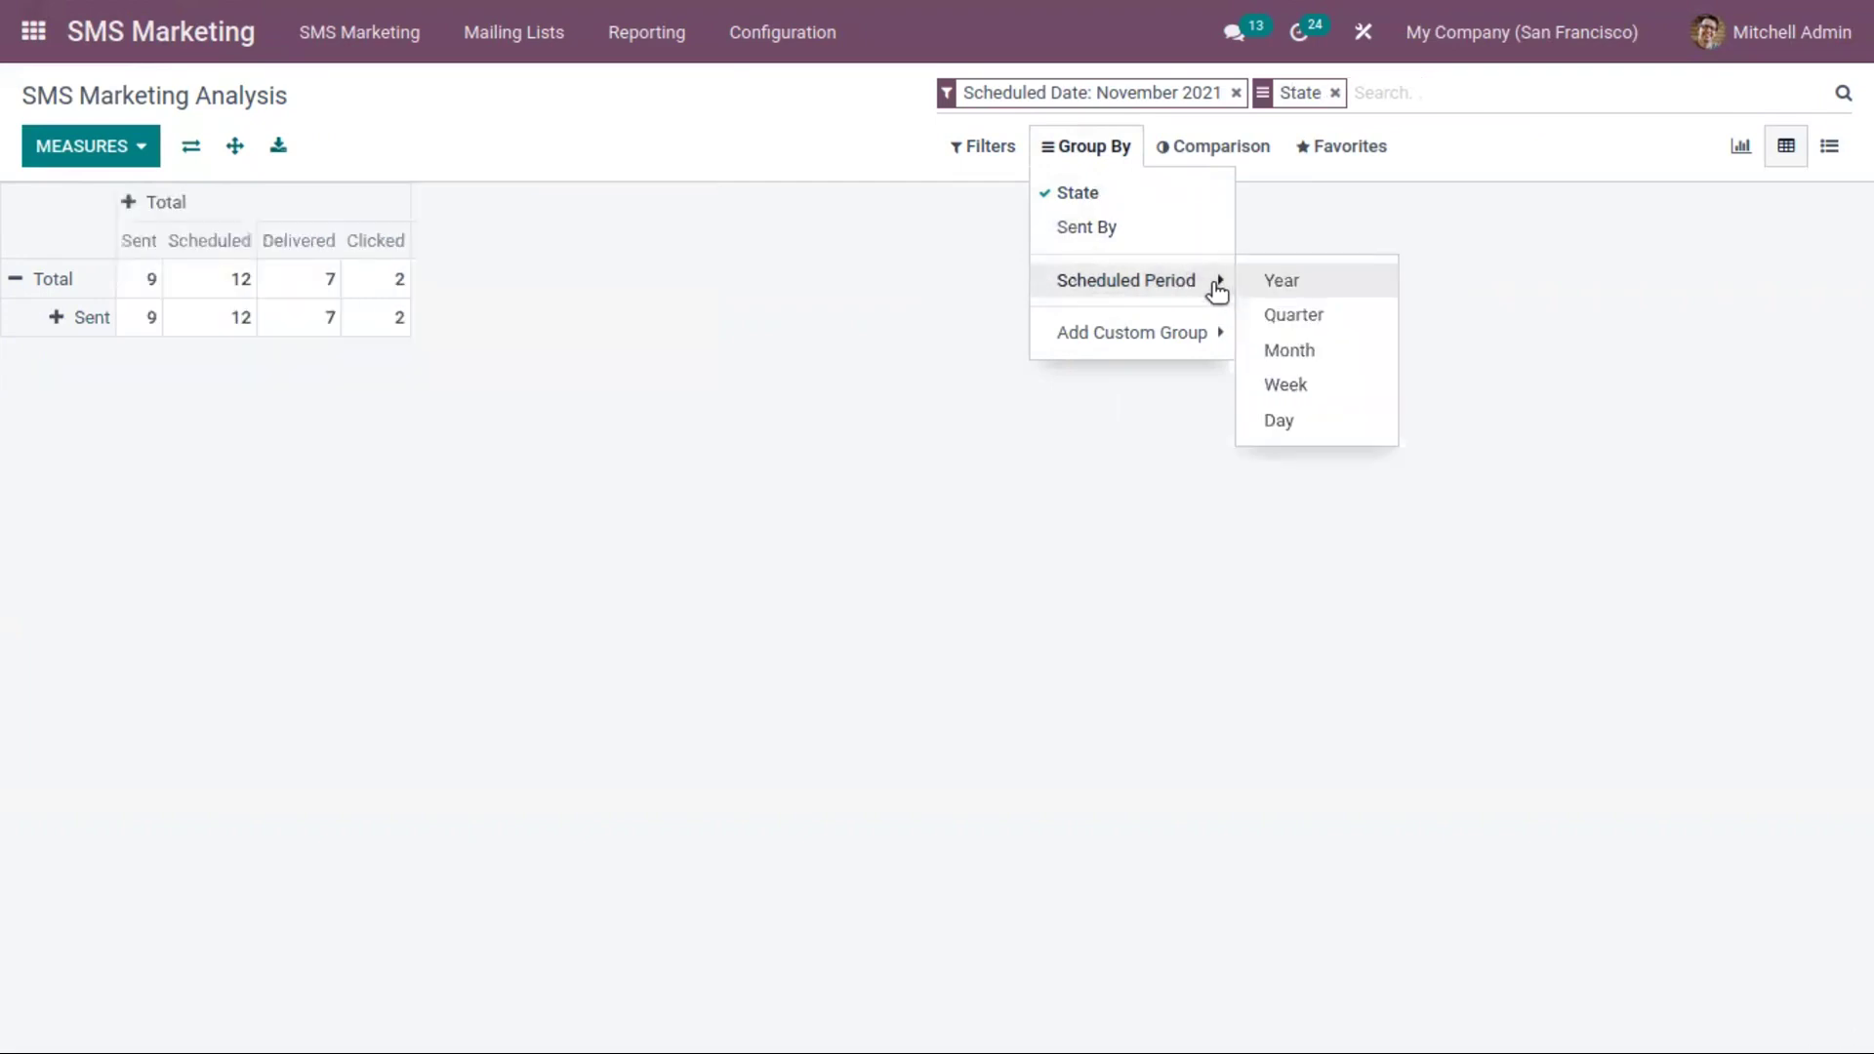
pyautogui.click(1304, 422)
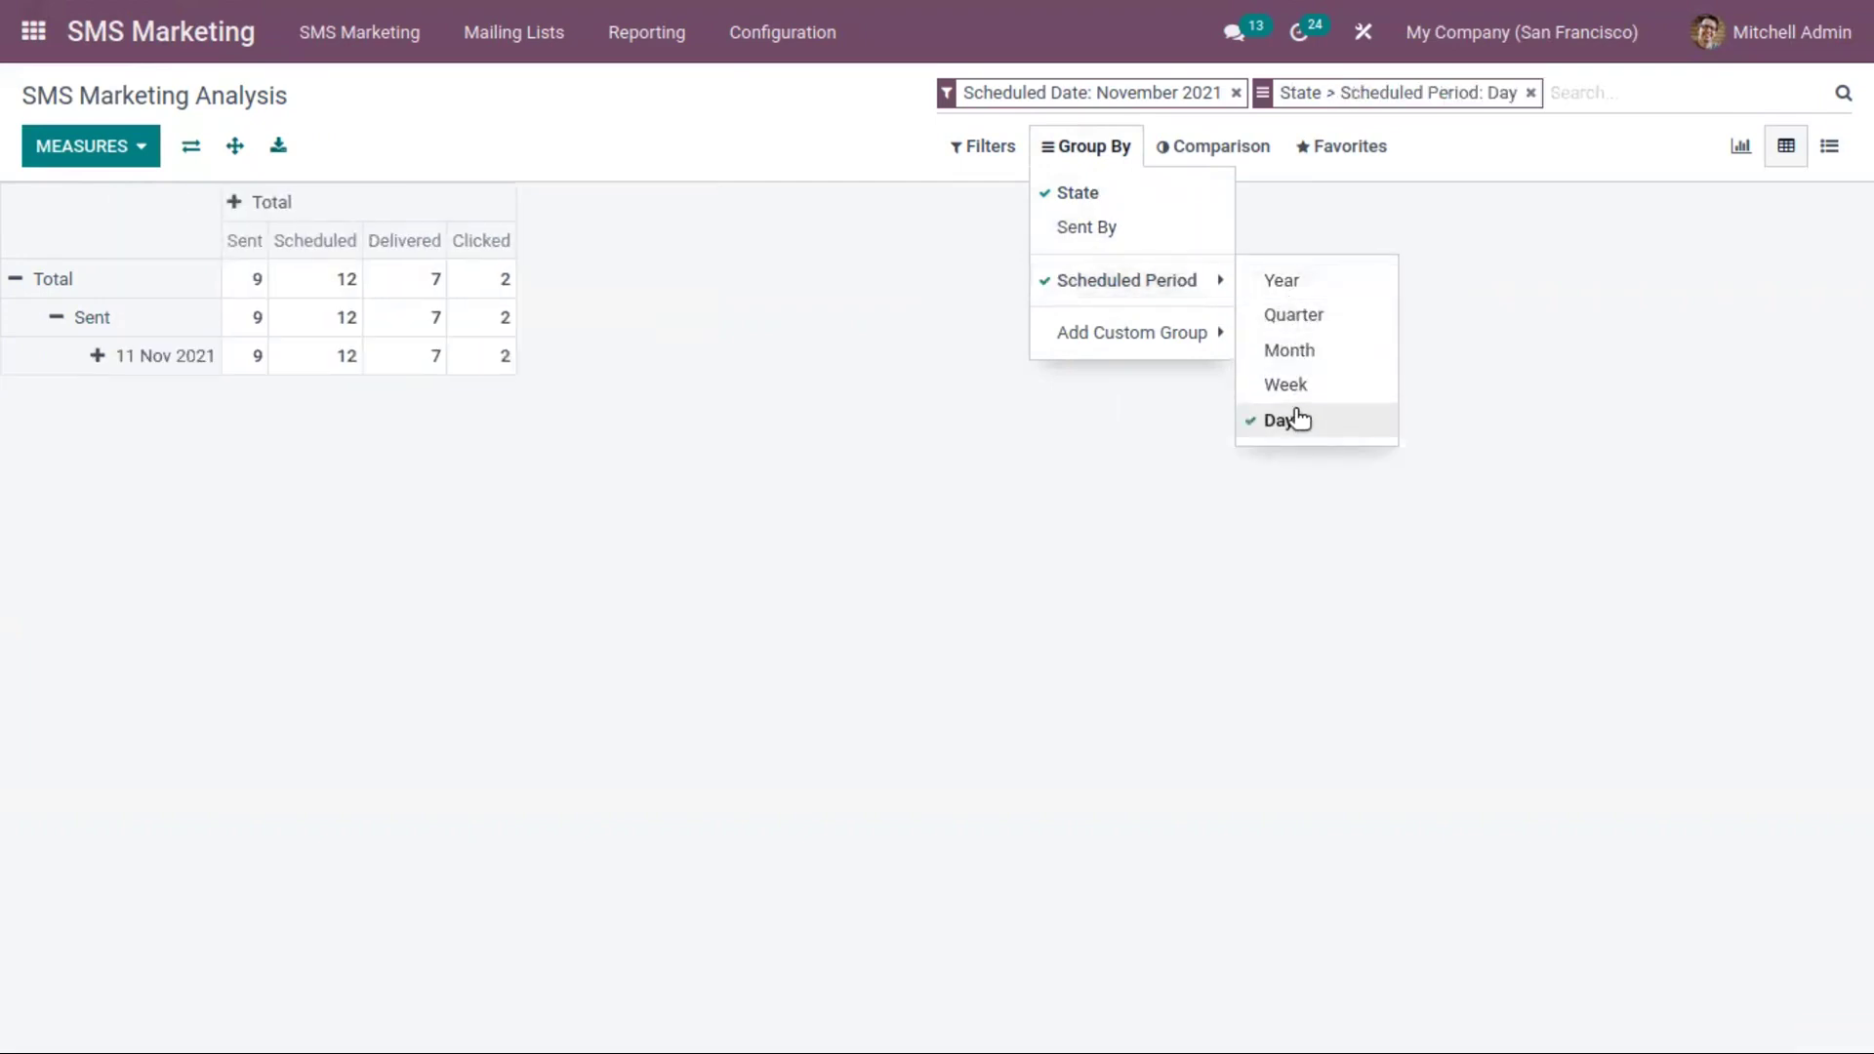
pyautogui.moveTo(1142, 339)
pyautogui.click(940, 238)
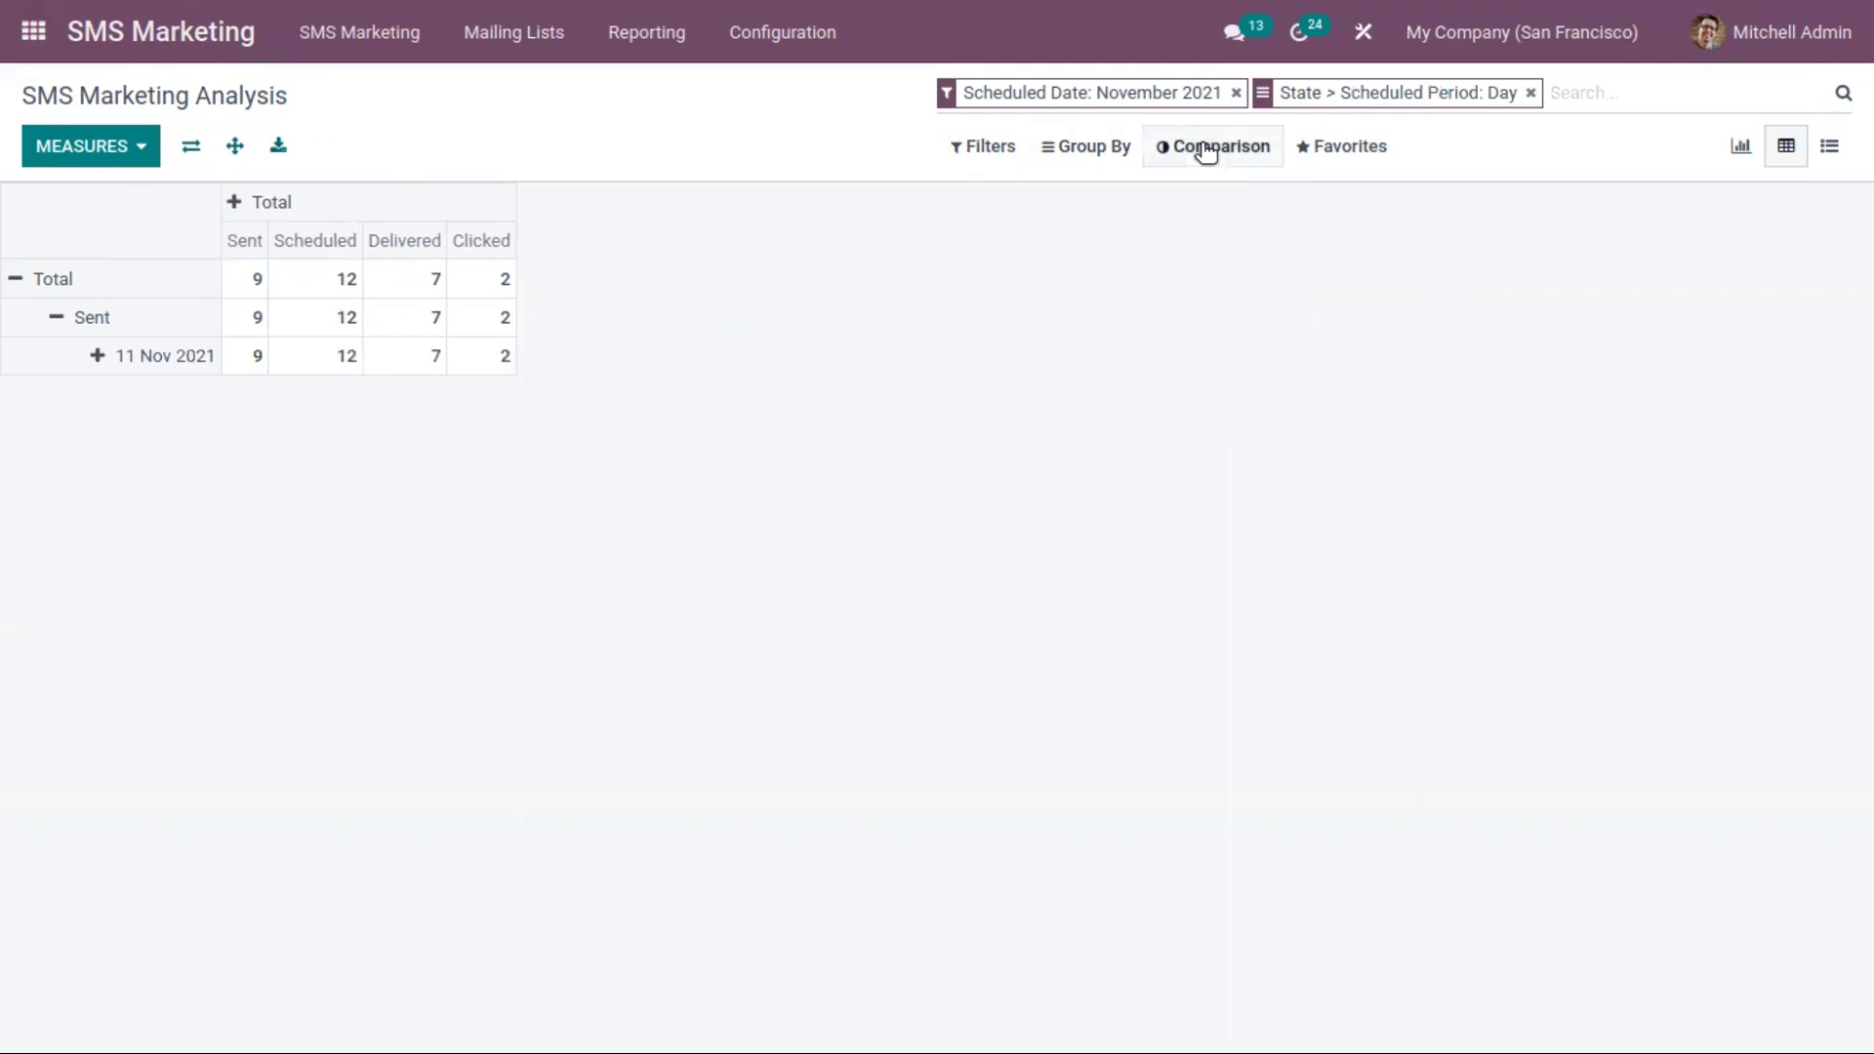
pyautogui.click(1210, 146)
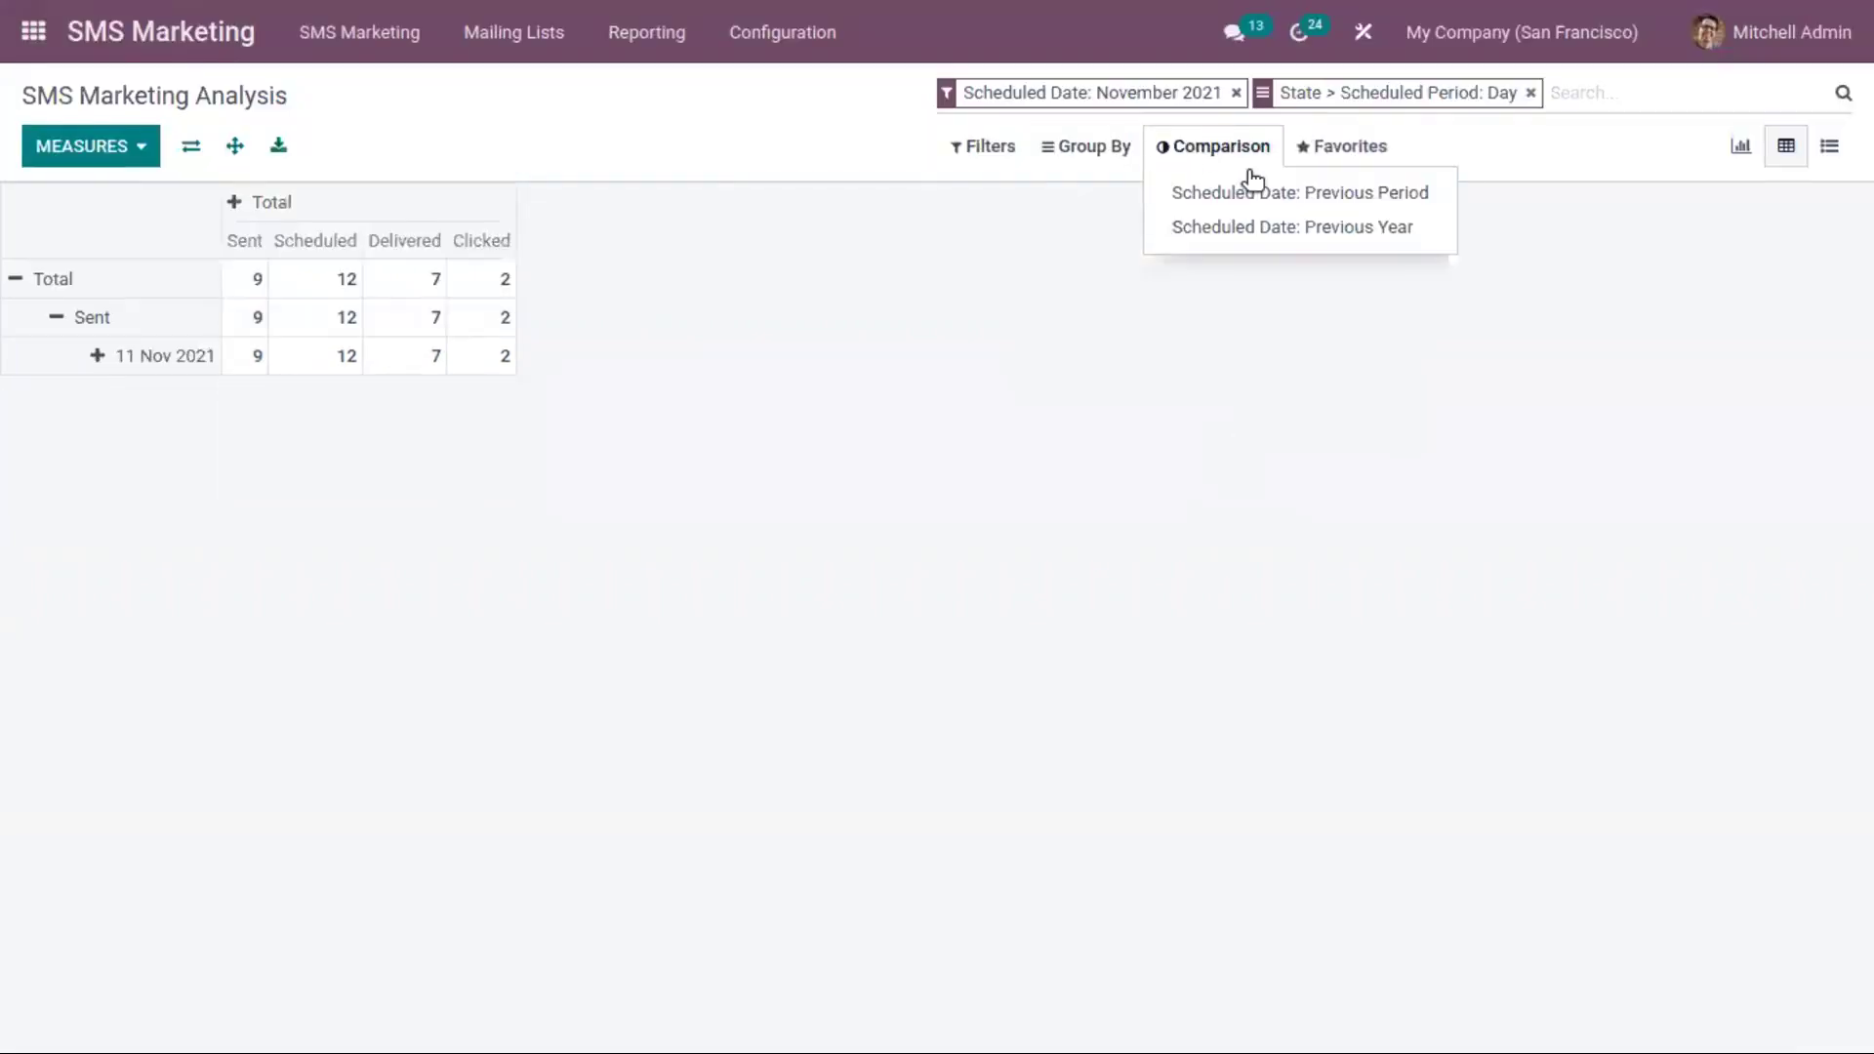
# Compare with the previous period and add the Bounced and Count measures
pyautogui.click(1274, 193)
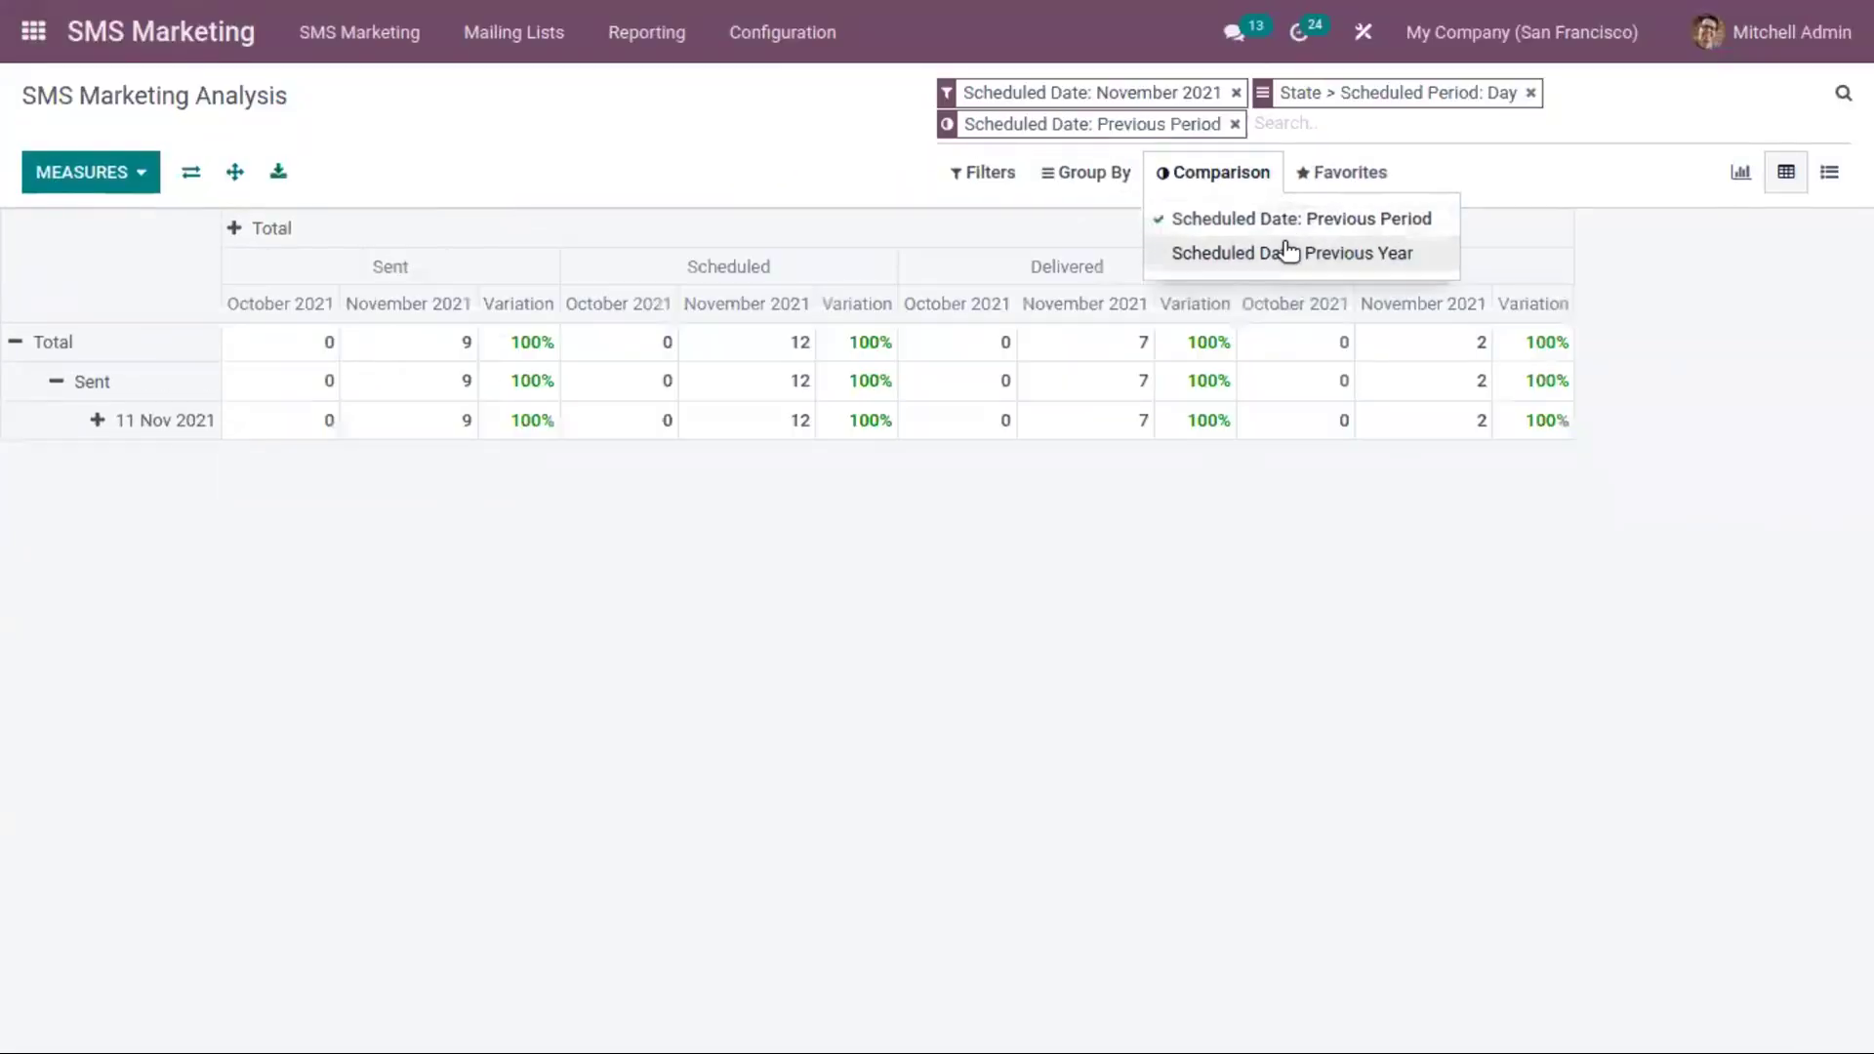
pyautogui.click(861, 559)
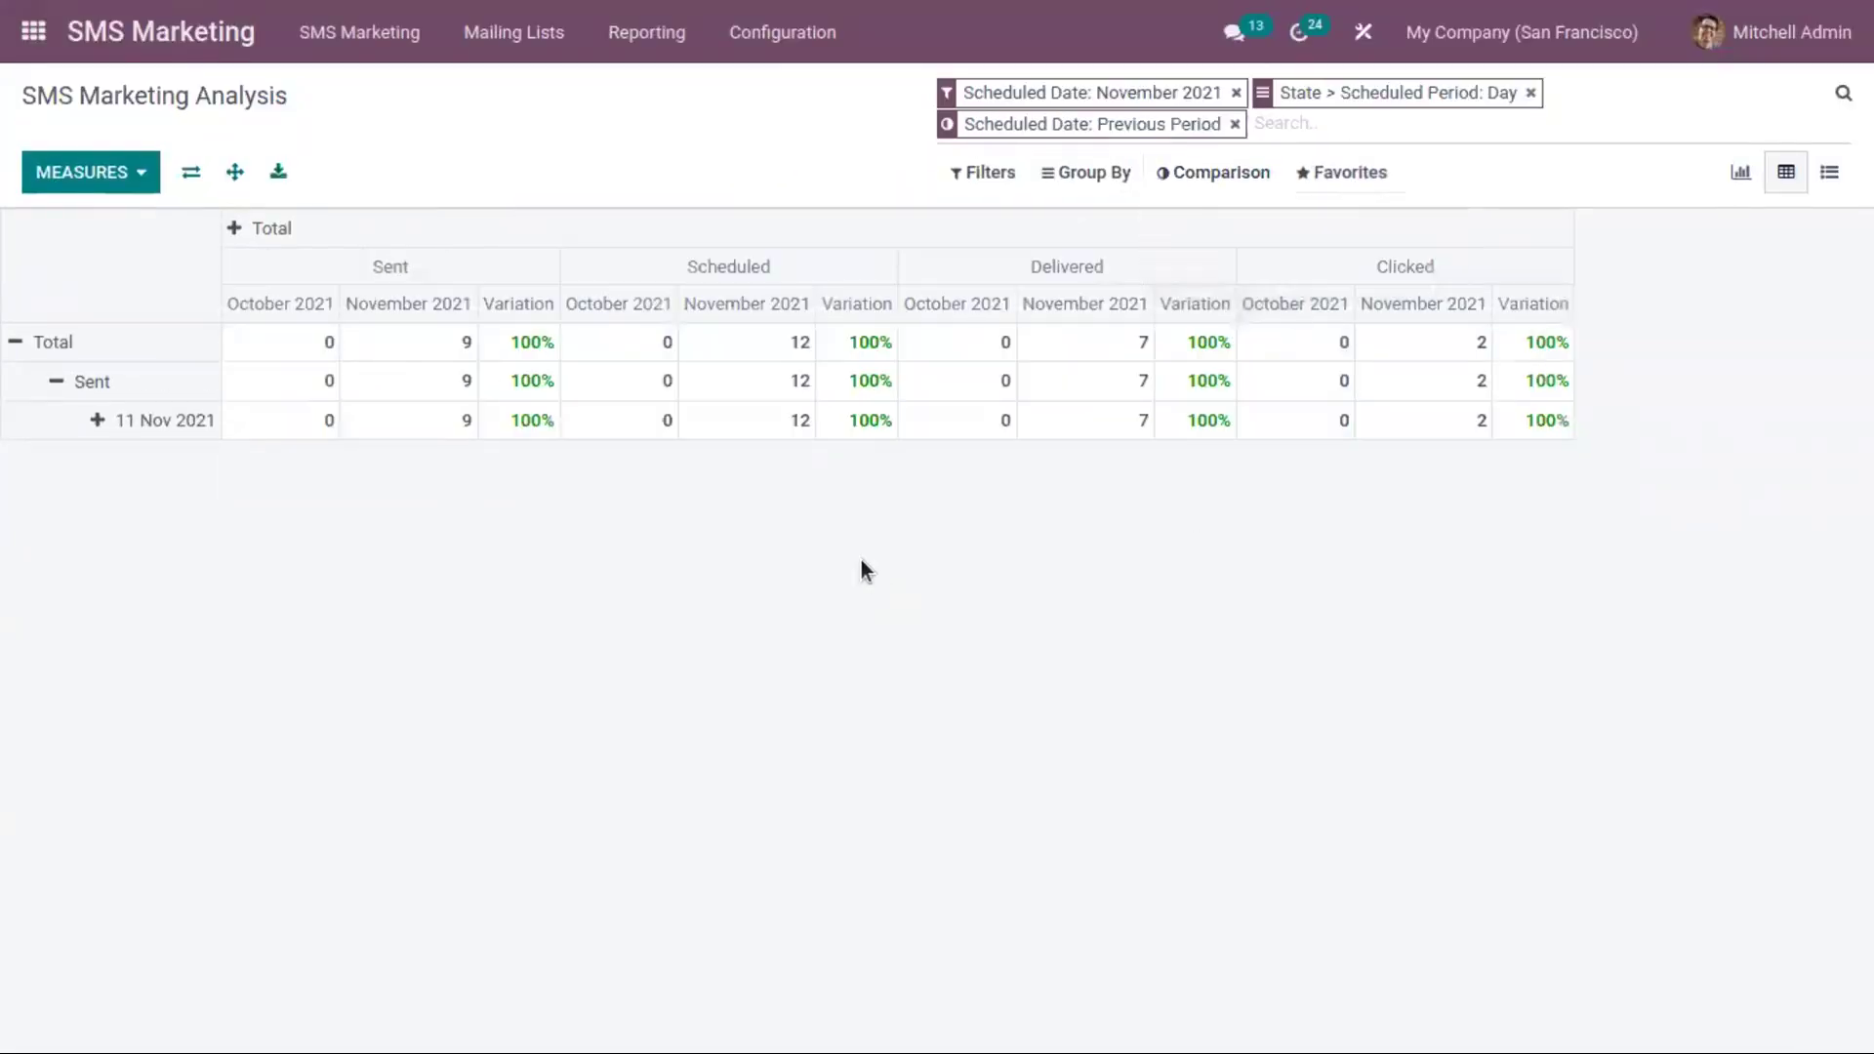
pyautogui.click(139, 176)
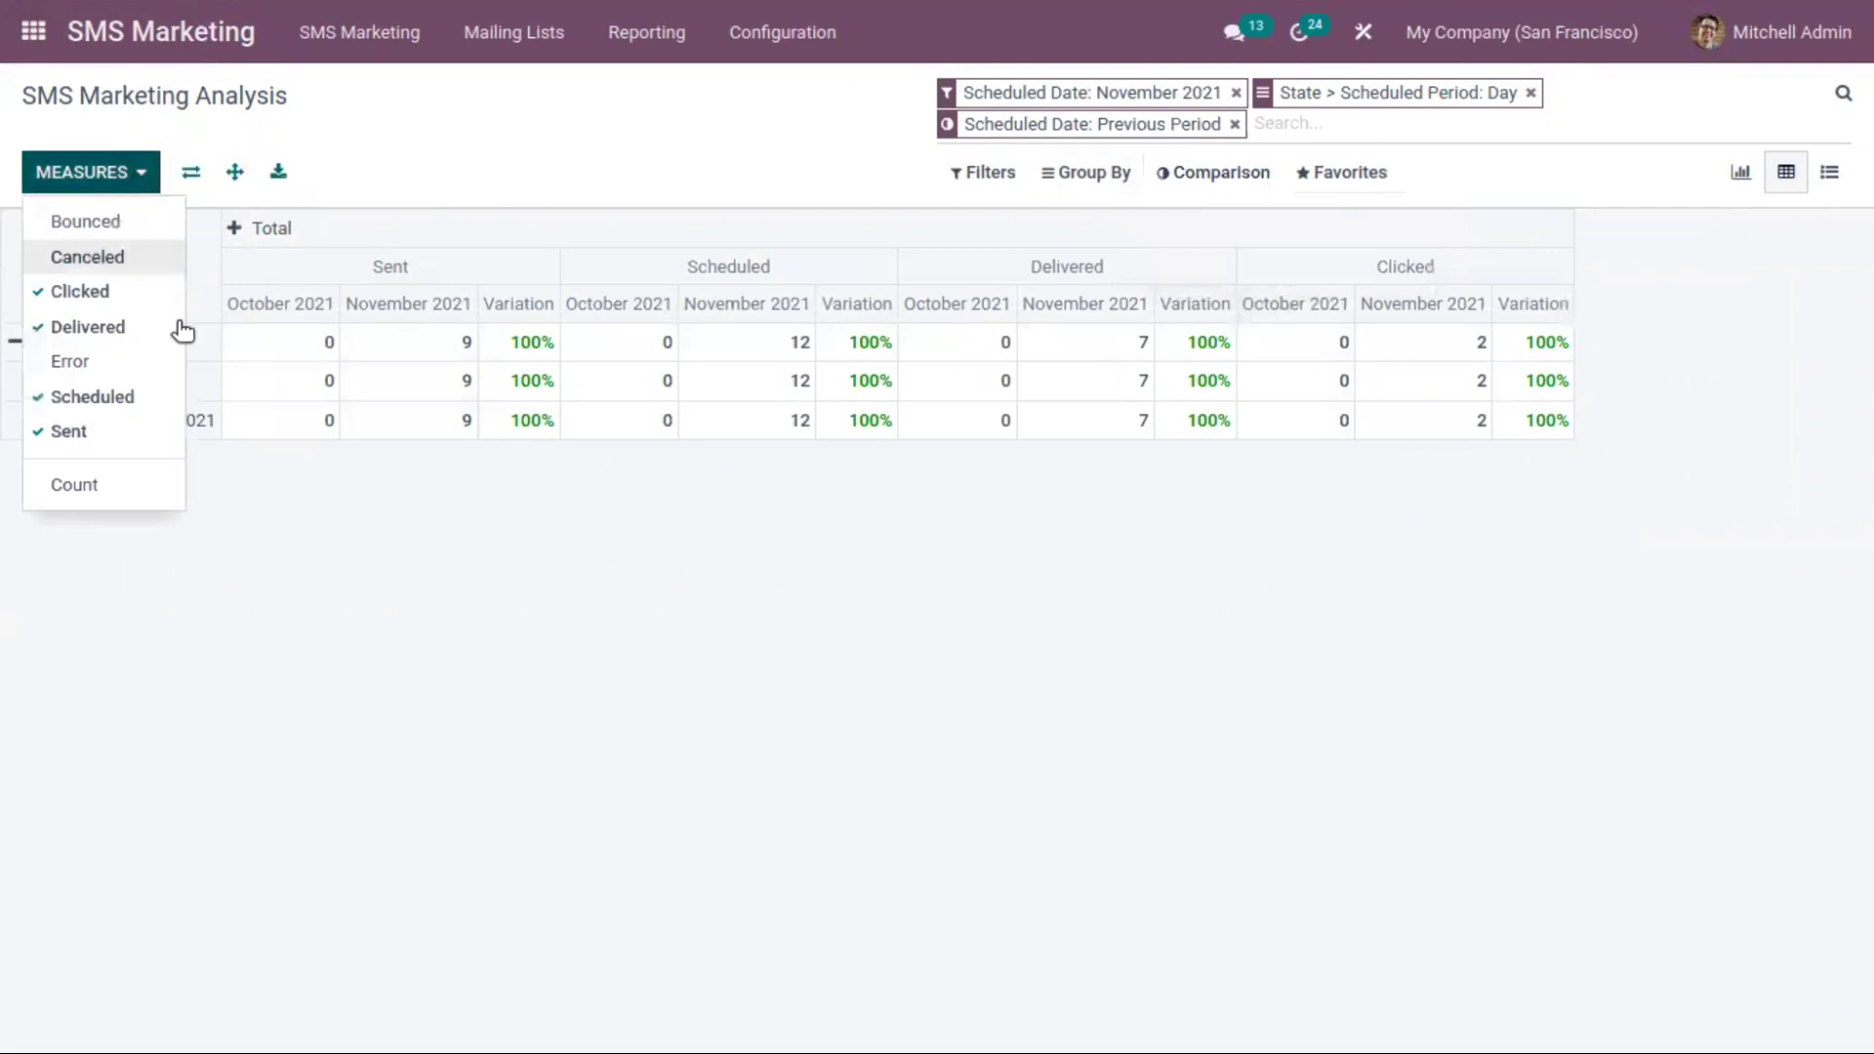
pyautogui.click(110, 224)
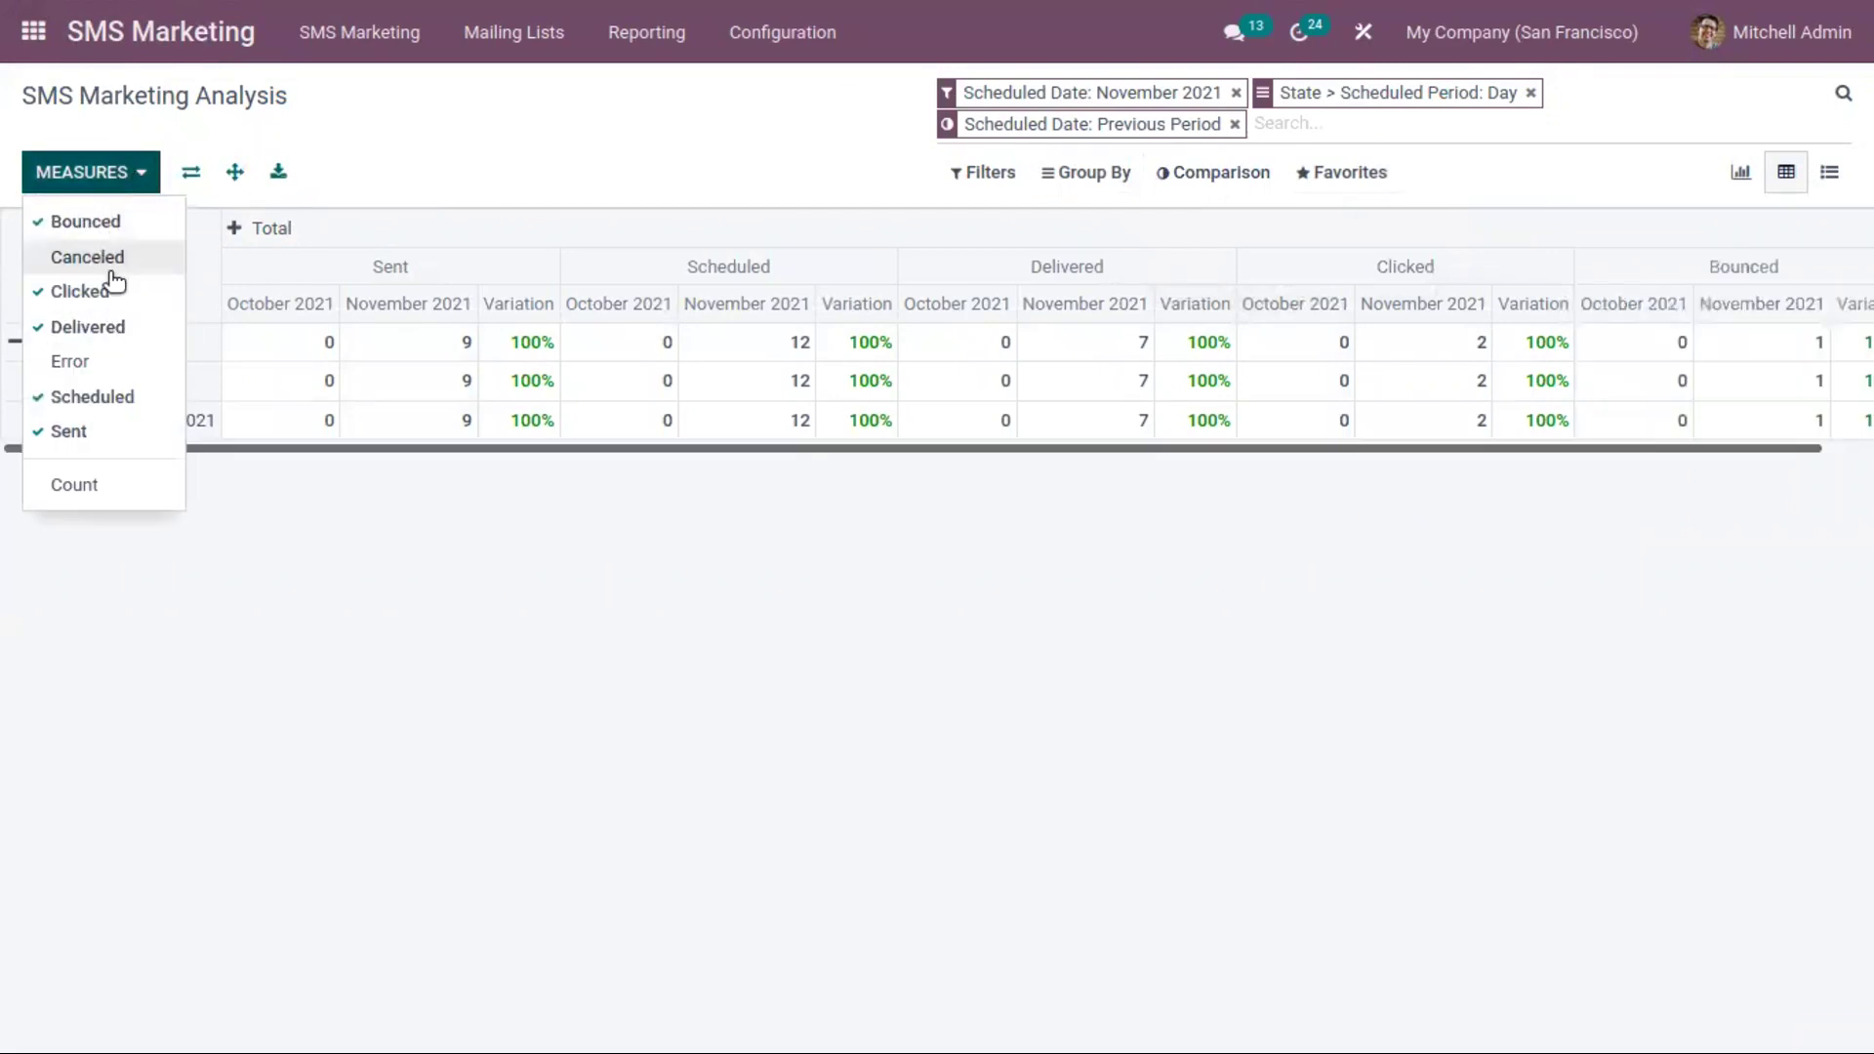
pyautogui.click(133, 495)
pyautogui.click(191, 485)
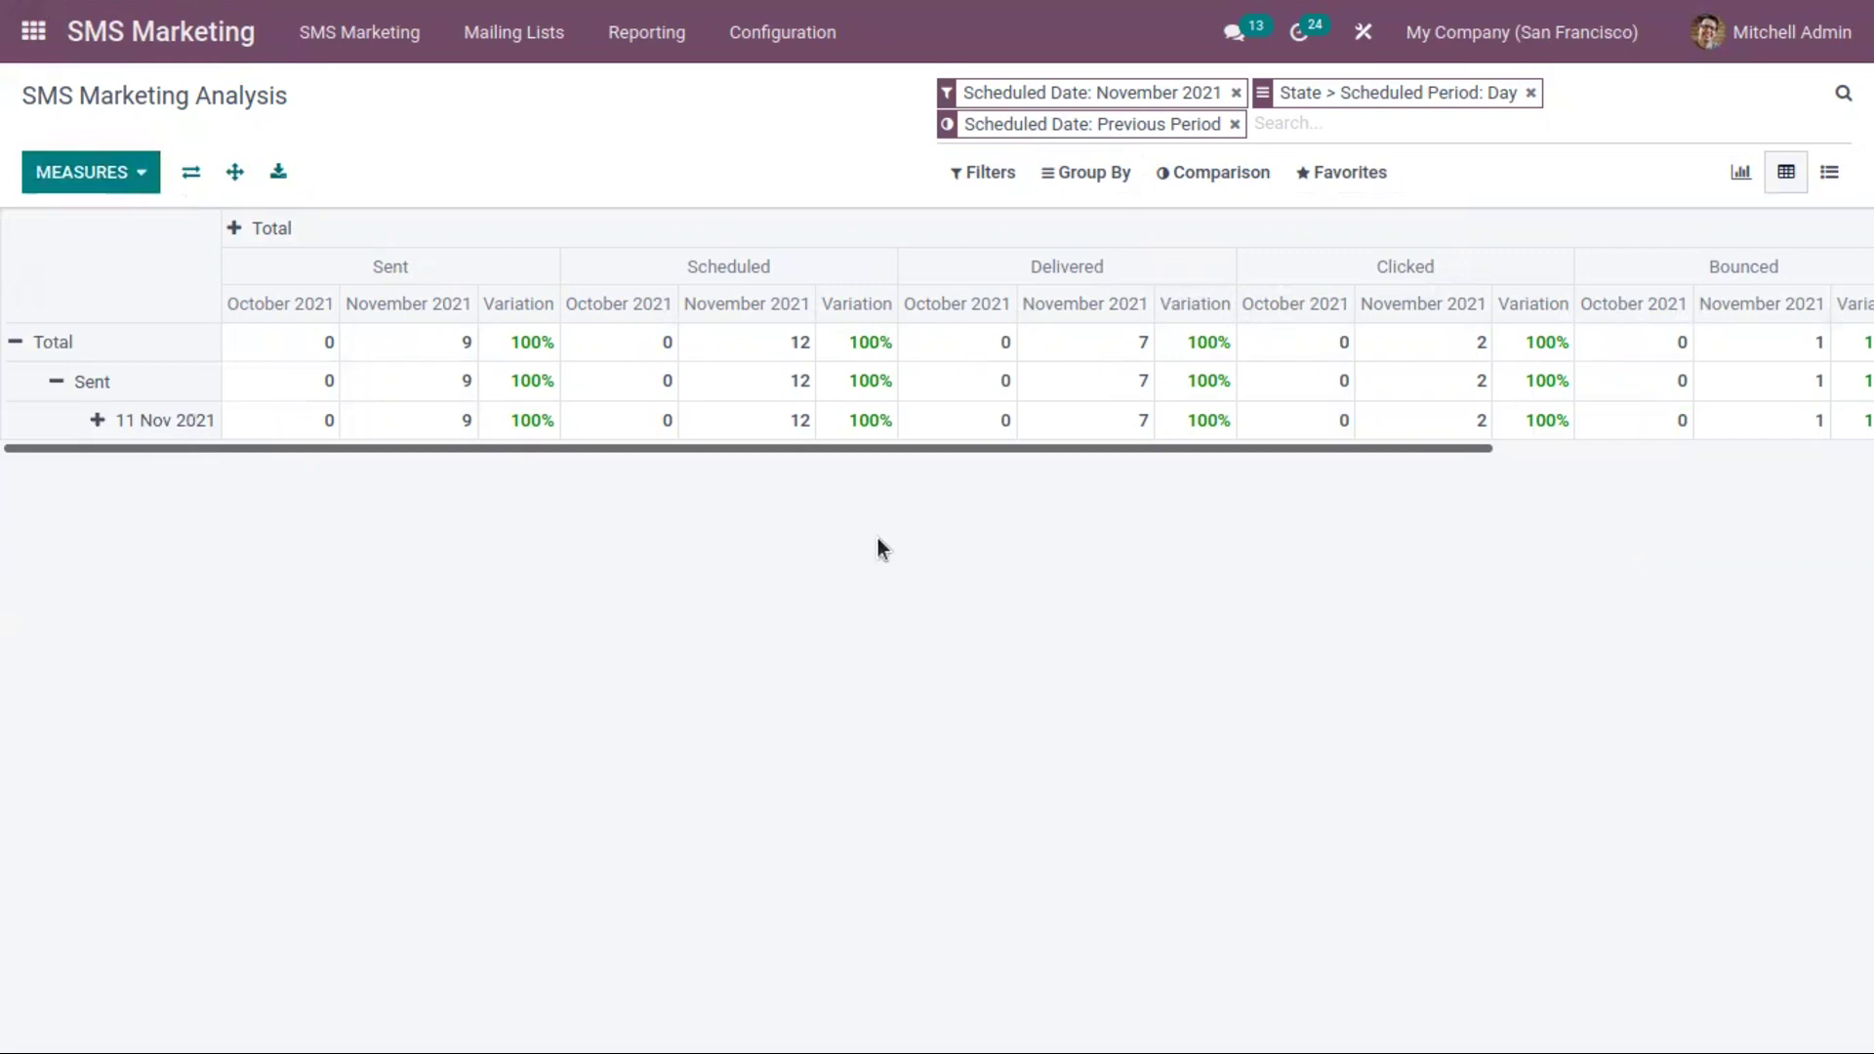
# Split the 11 Nov 2021 row by state, view list and bar chart, then go home
pyautogui.click(101, 420)
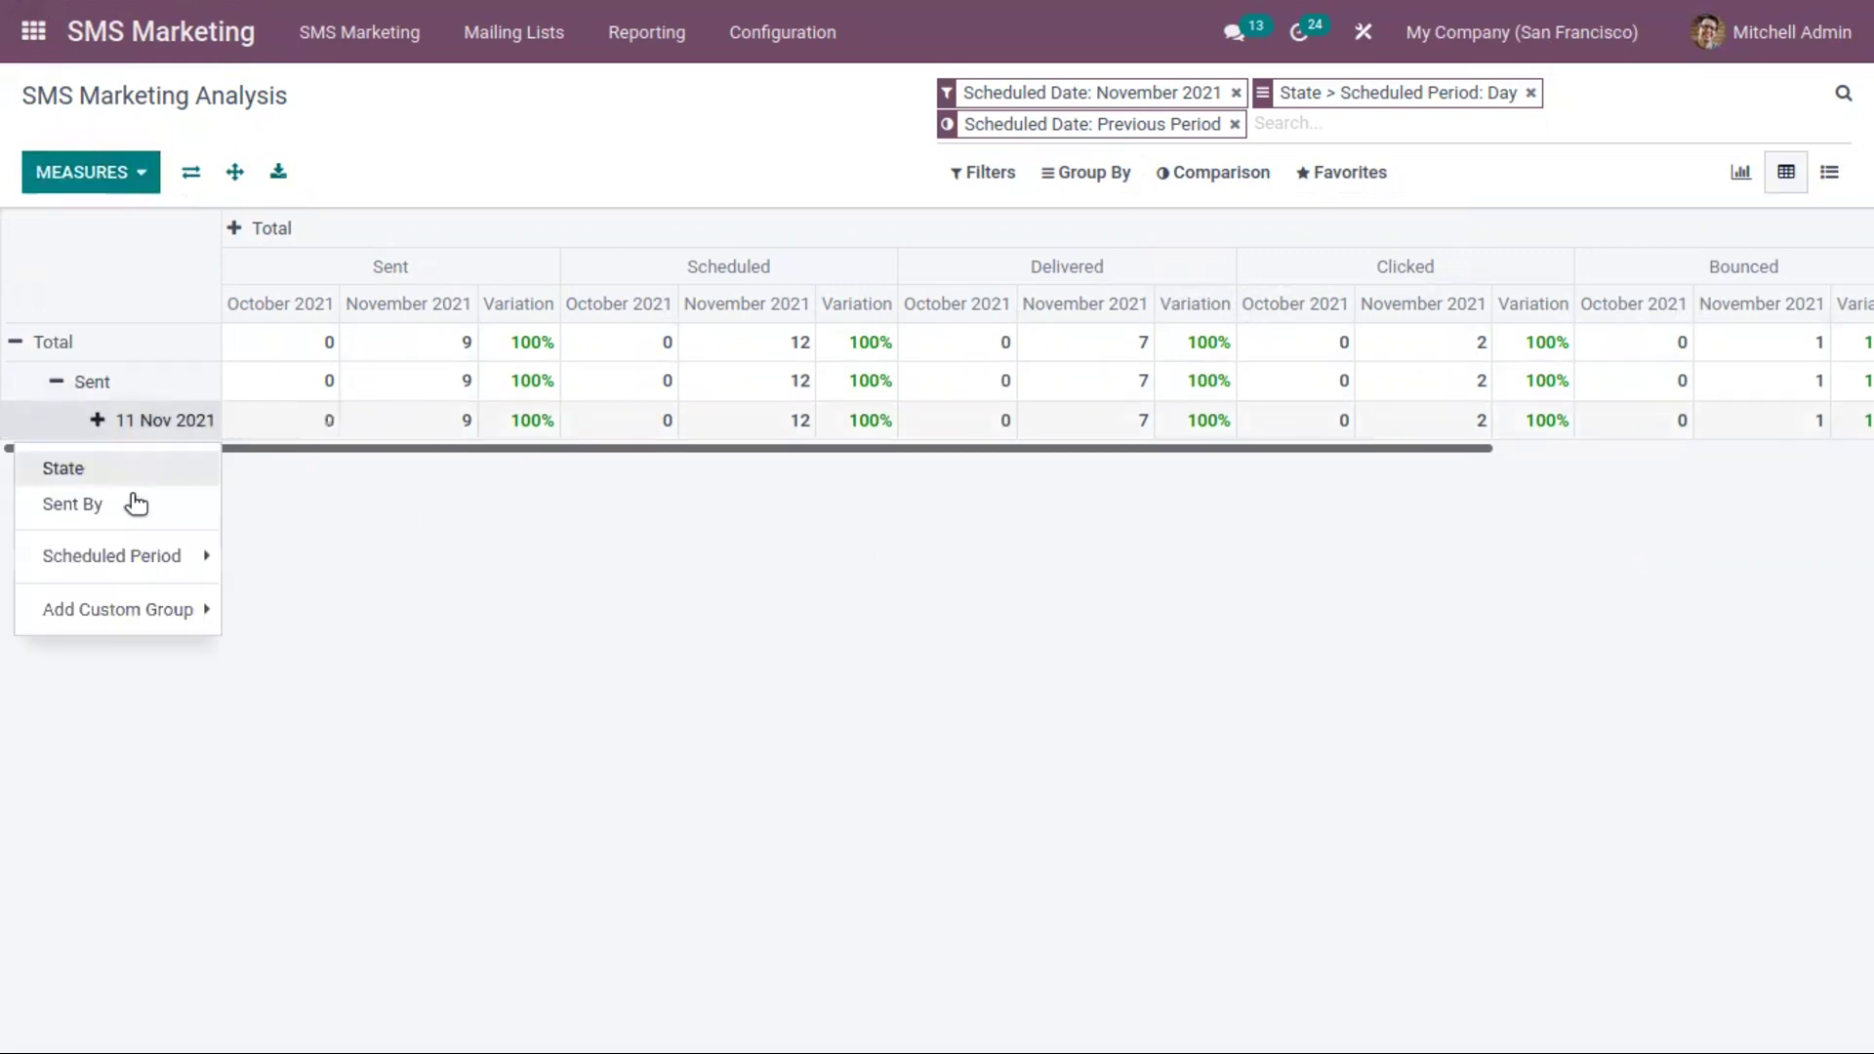
pyautogui.click(135, 470)
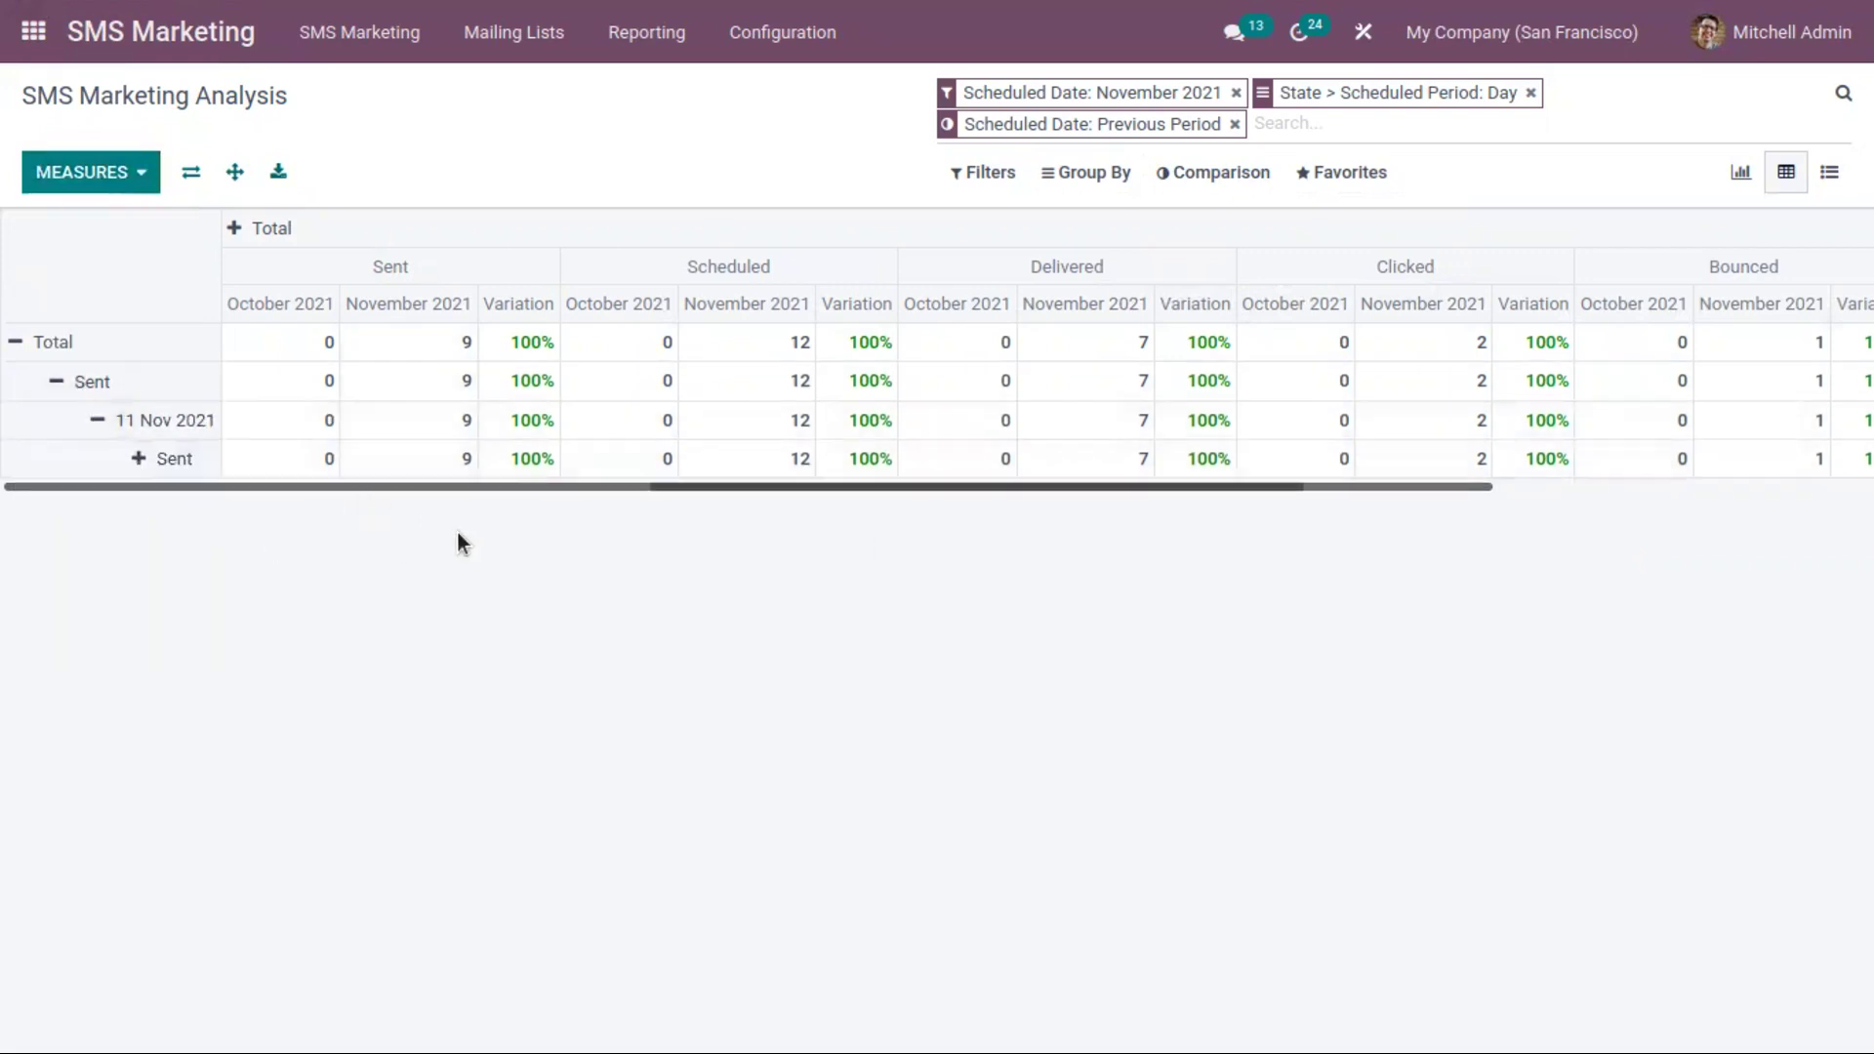
pyautogui.click(1818, 181)
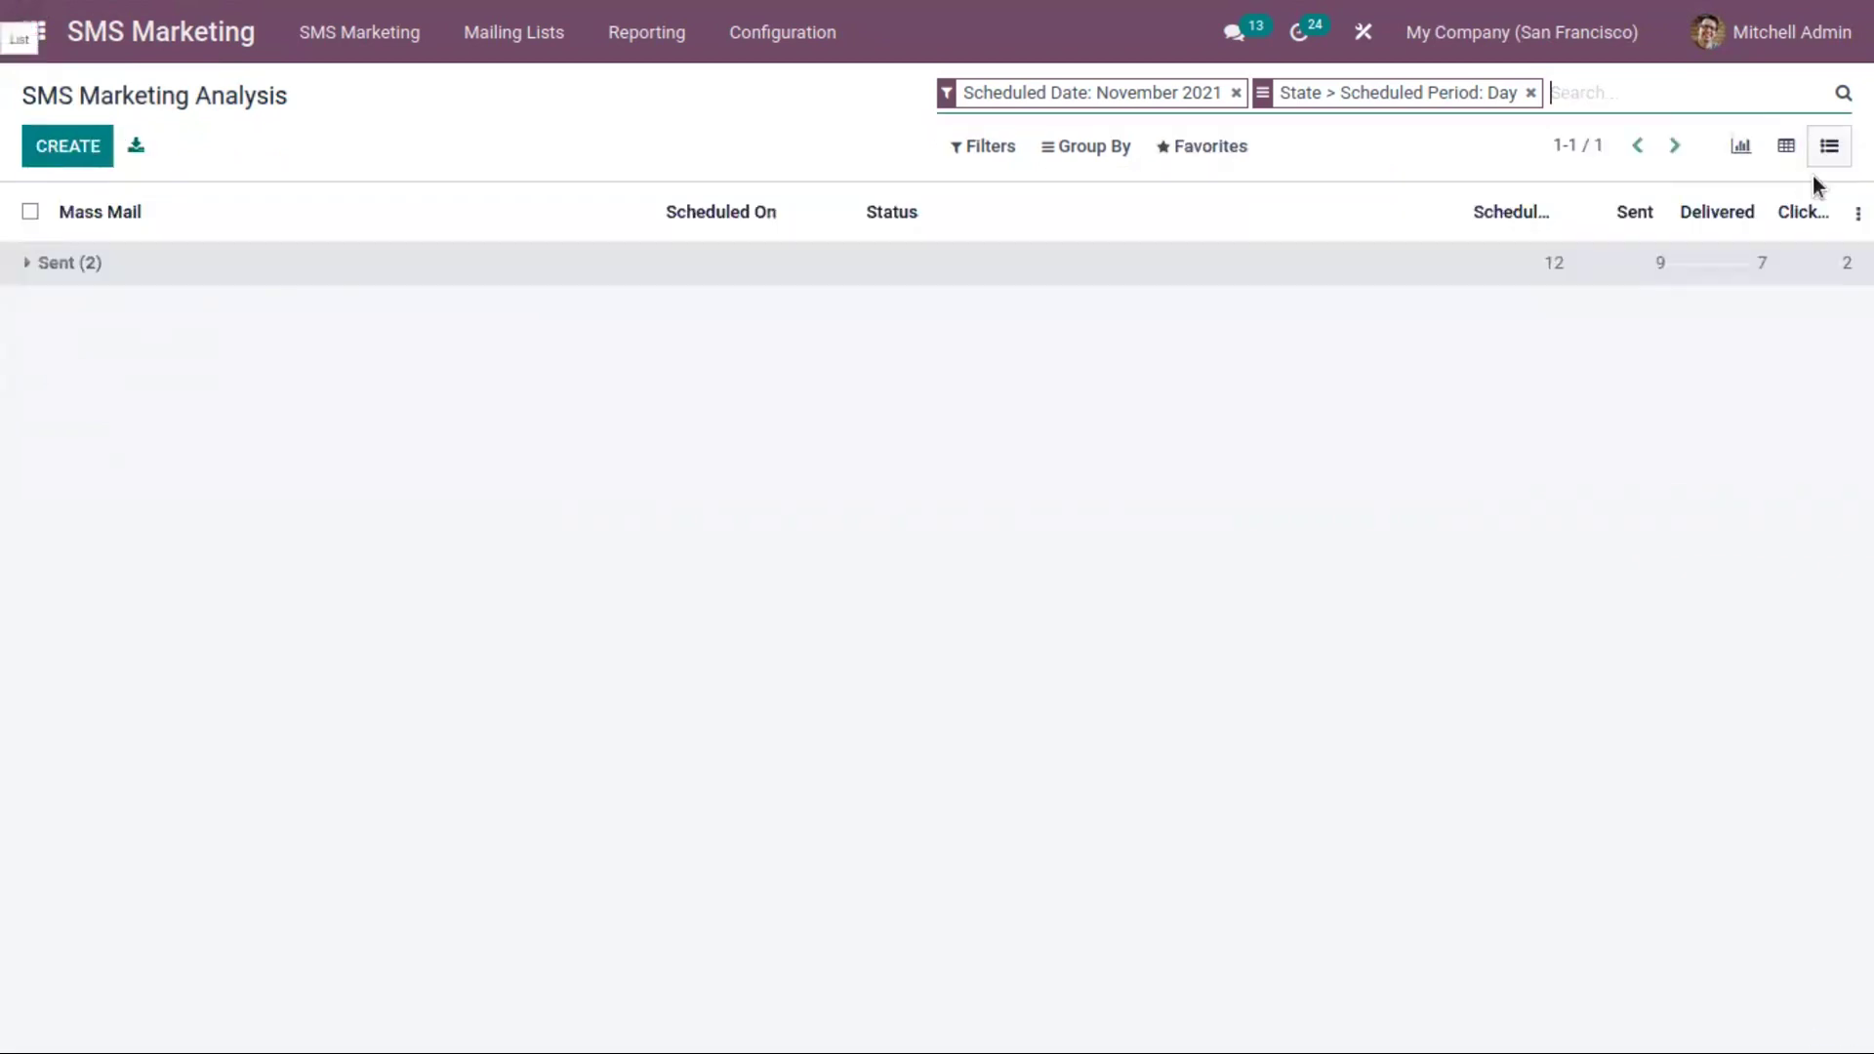
pyautogui.click(1741, 149)
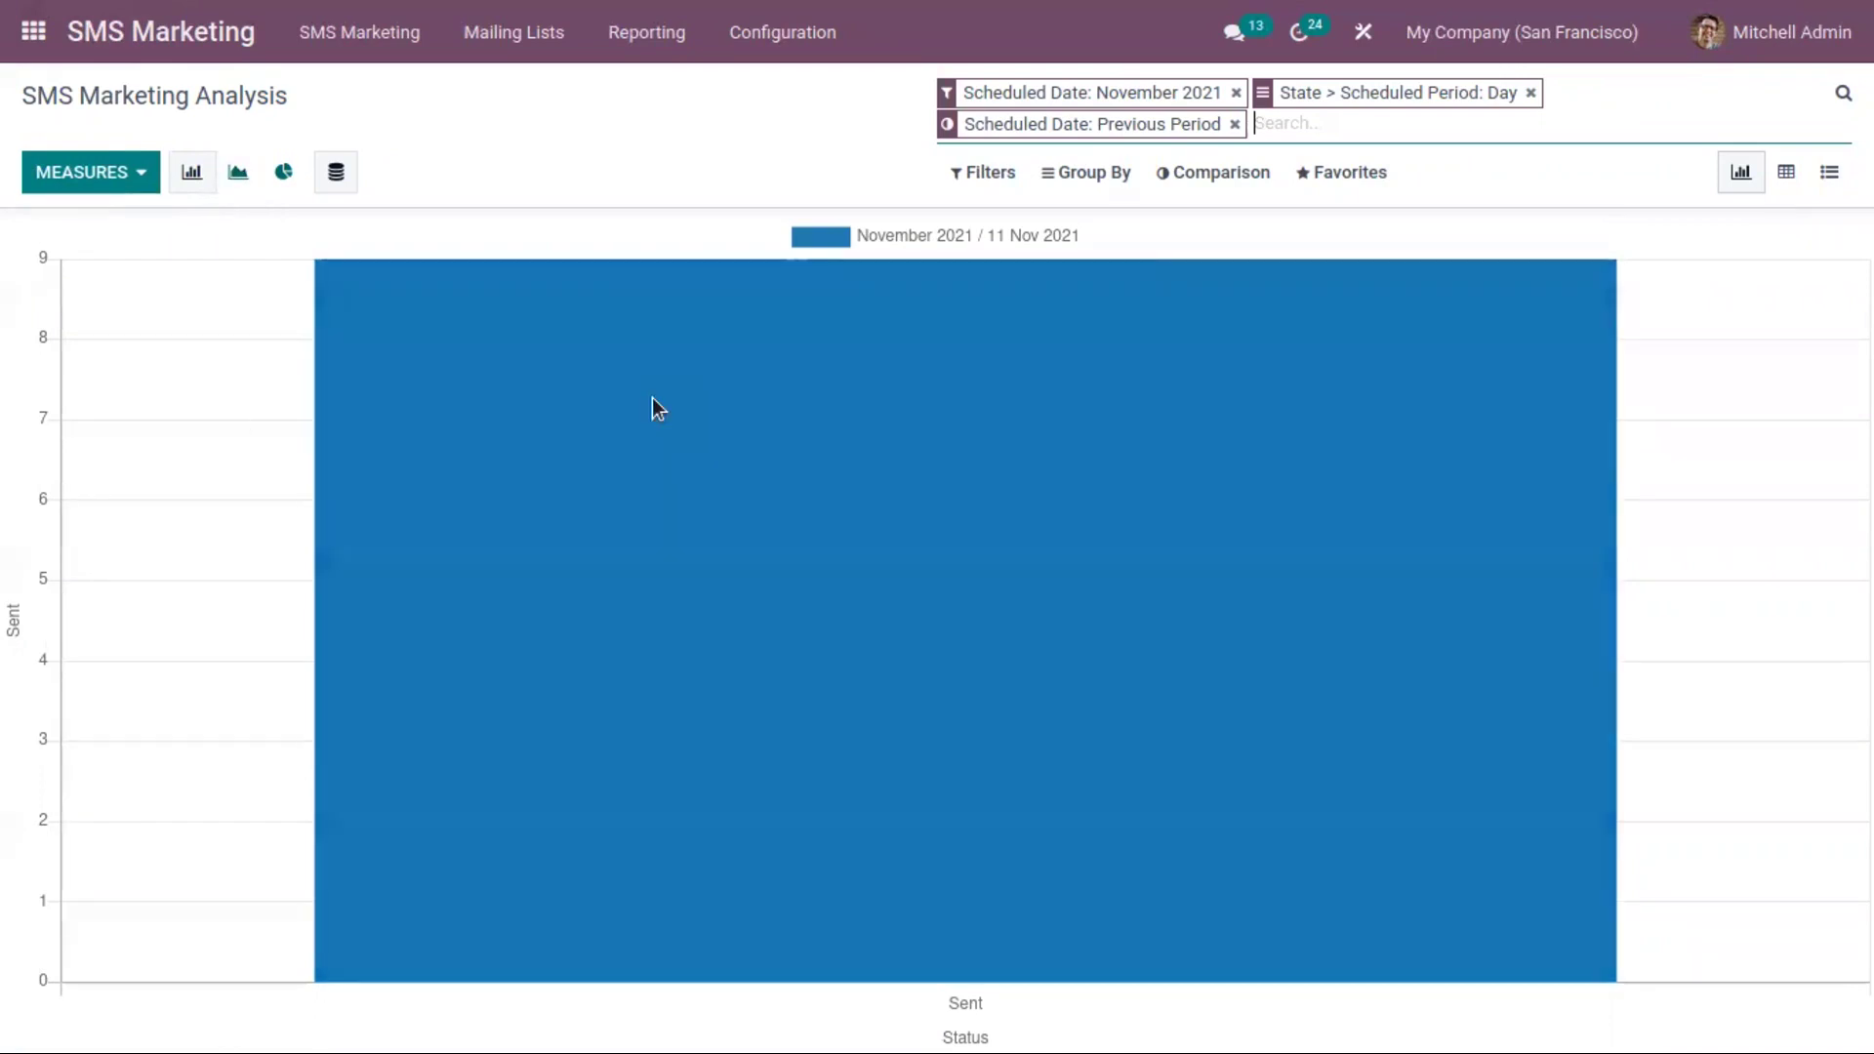
pyautogui.click(27, 32)
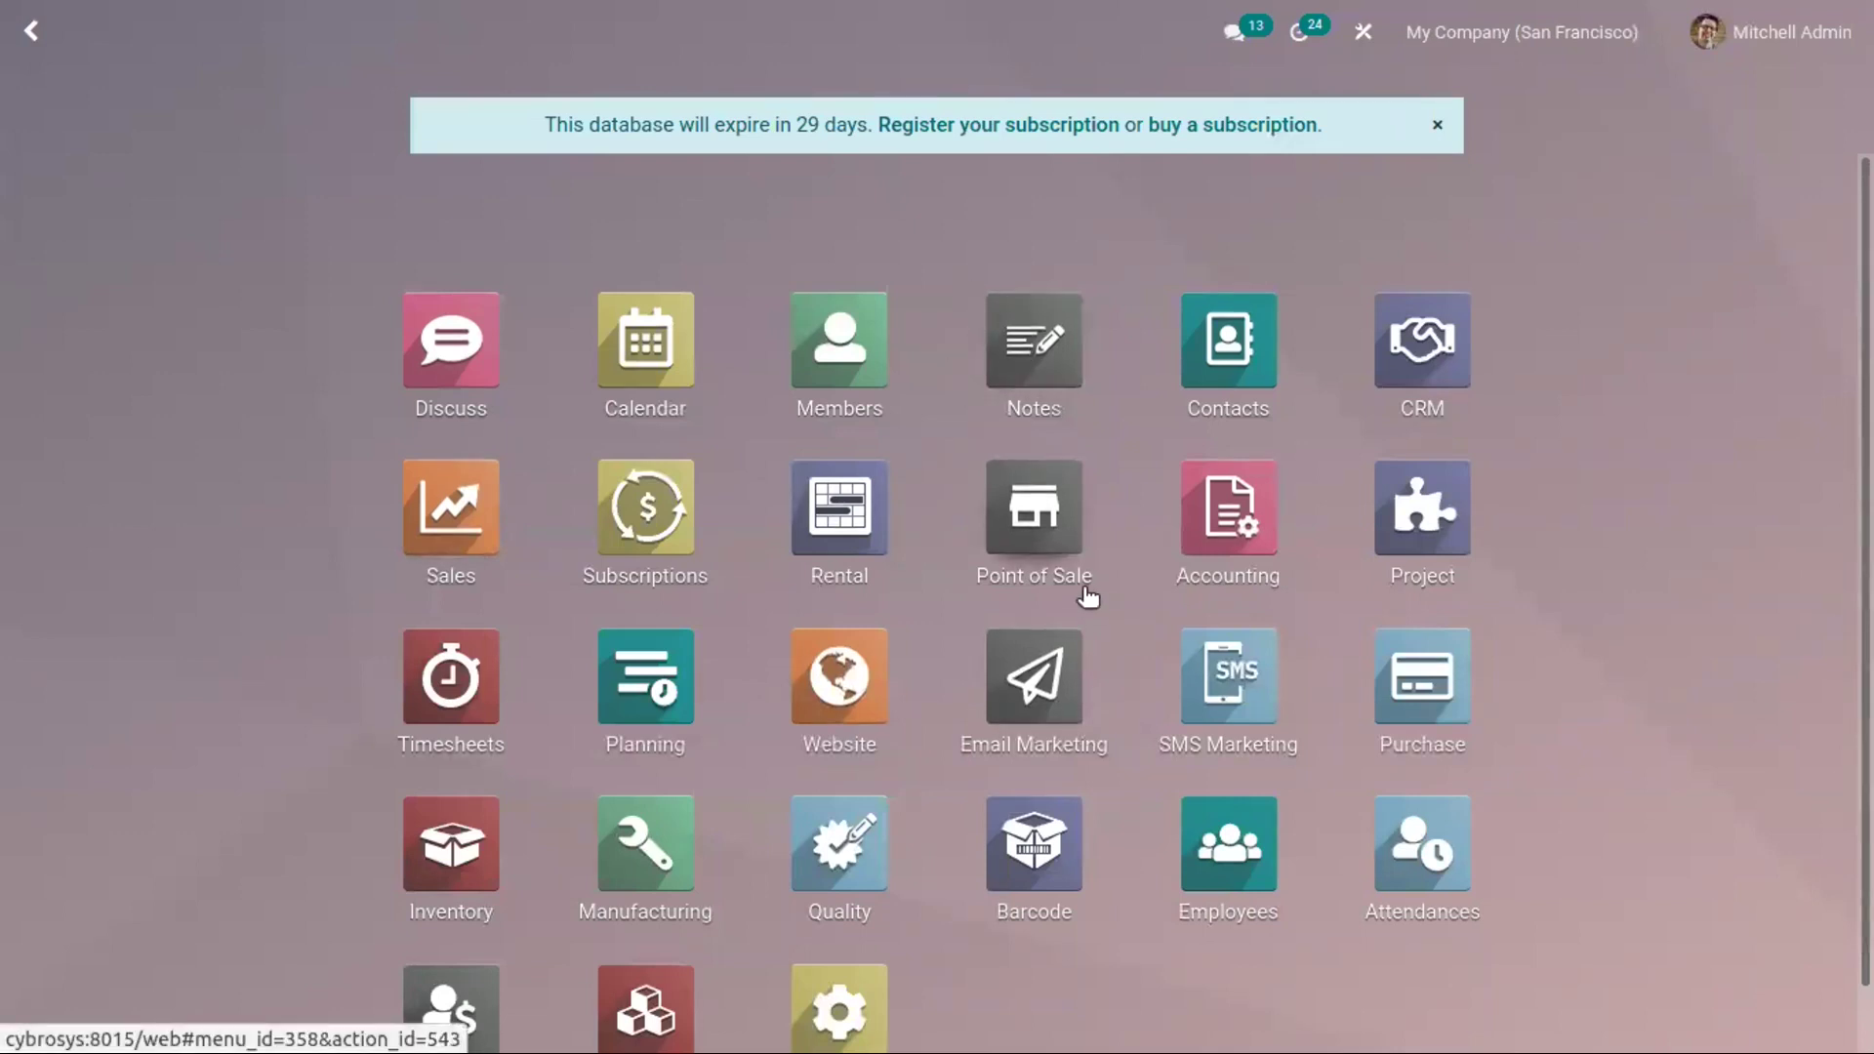
pyautogui.write('em')
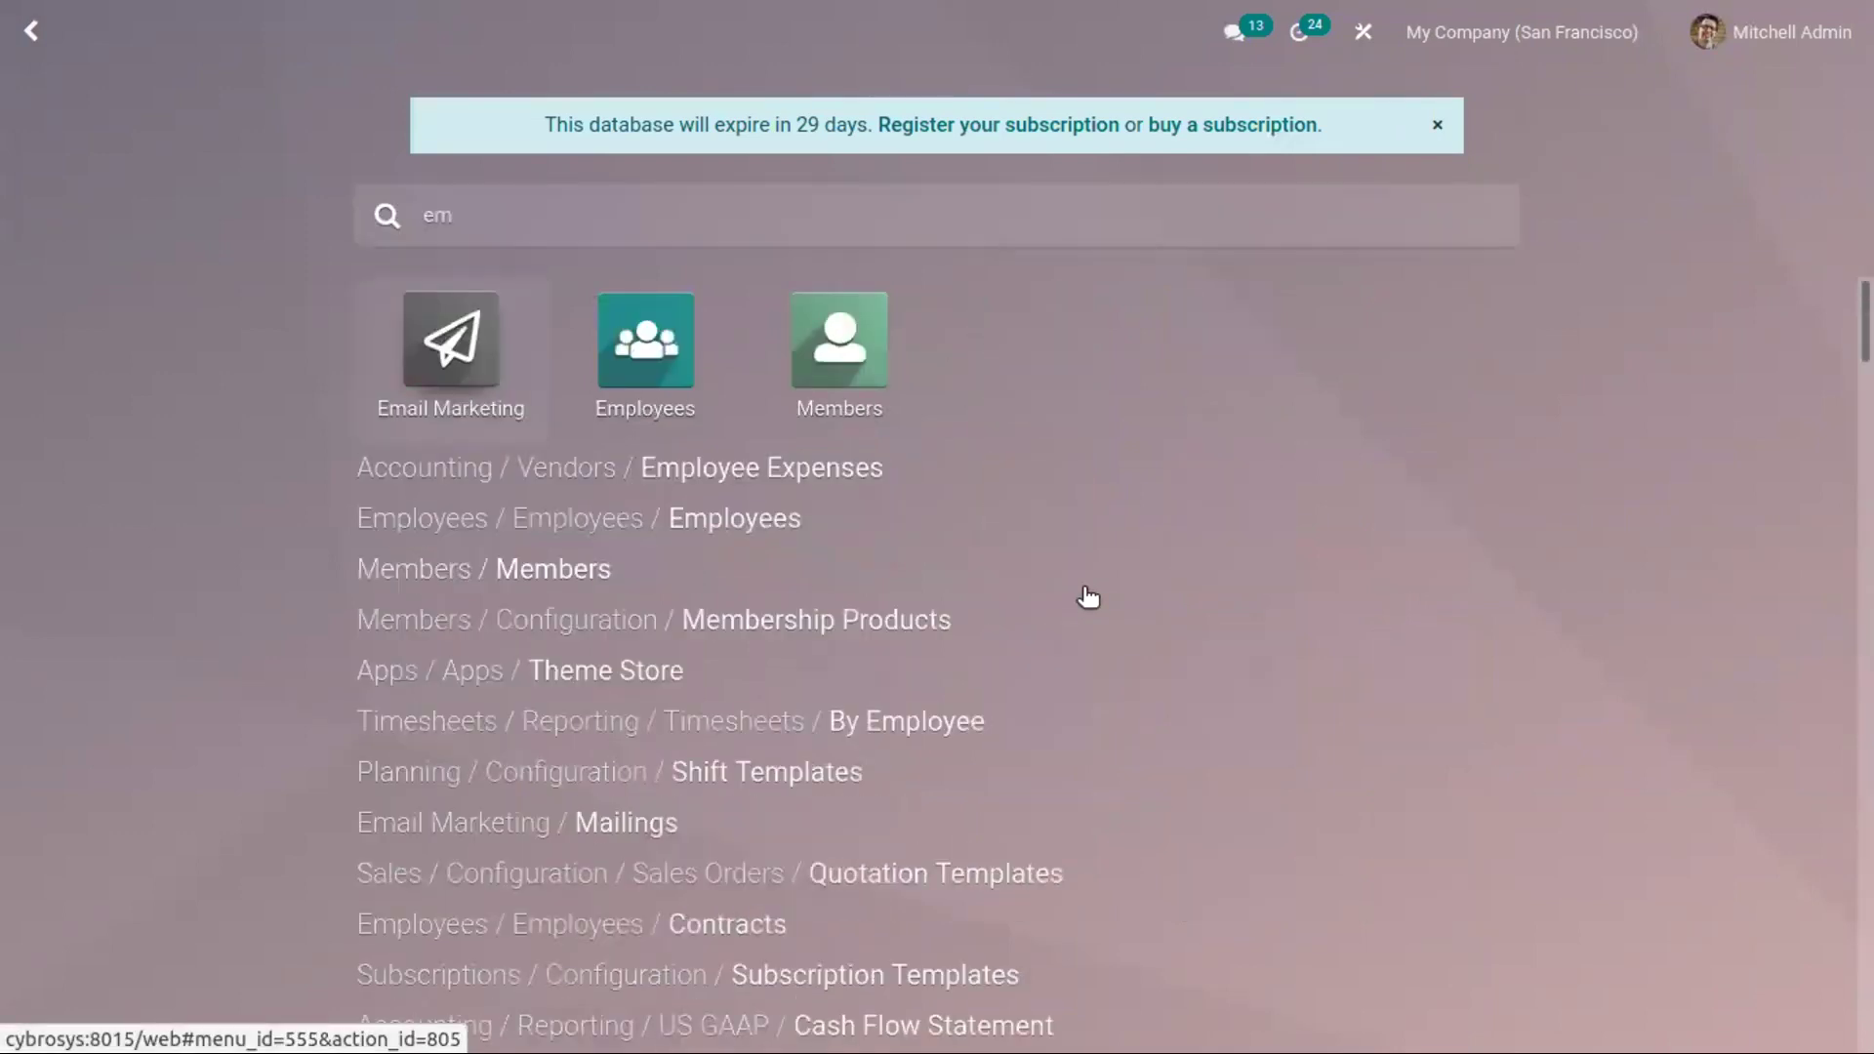
pyautogui.press('BackSpace')
pyautogui.press('BackSpace')
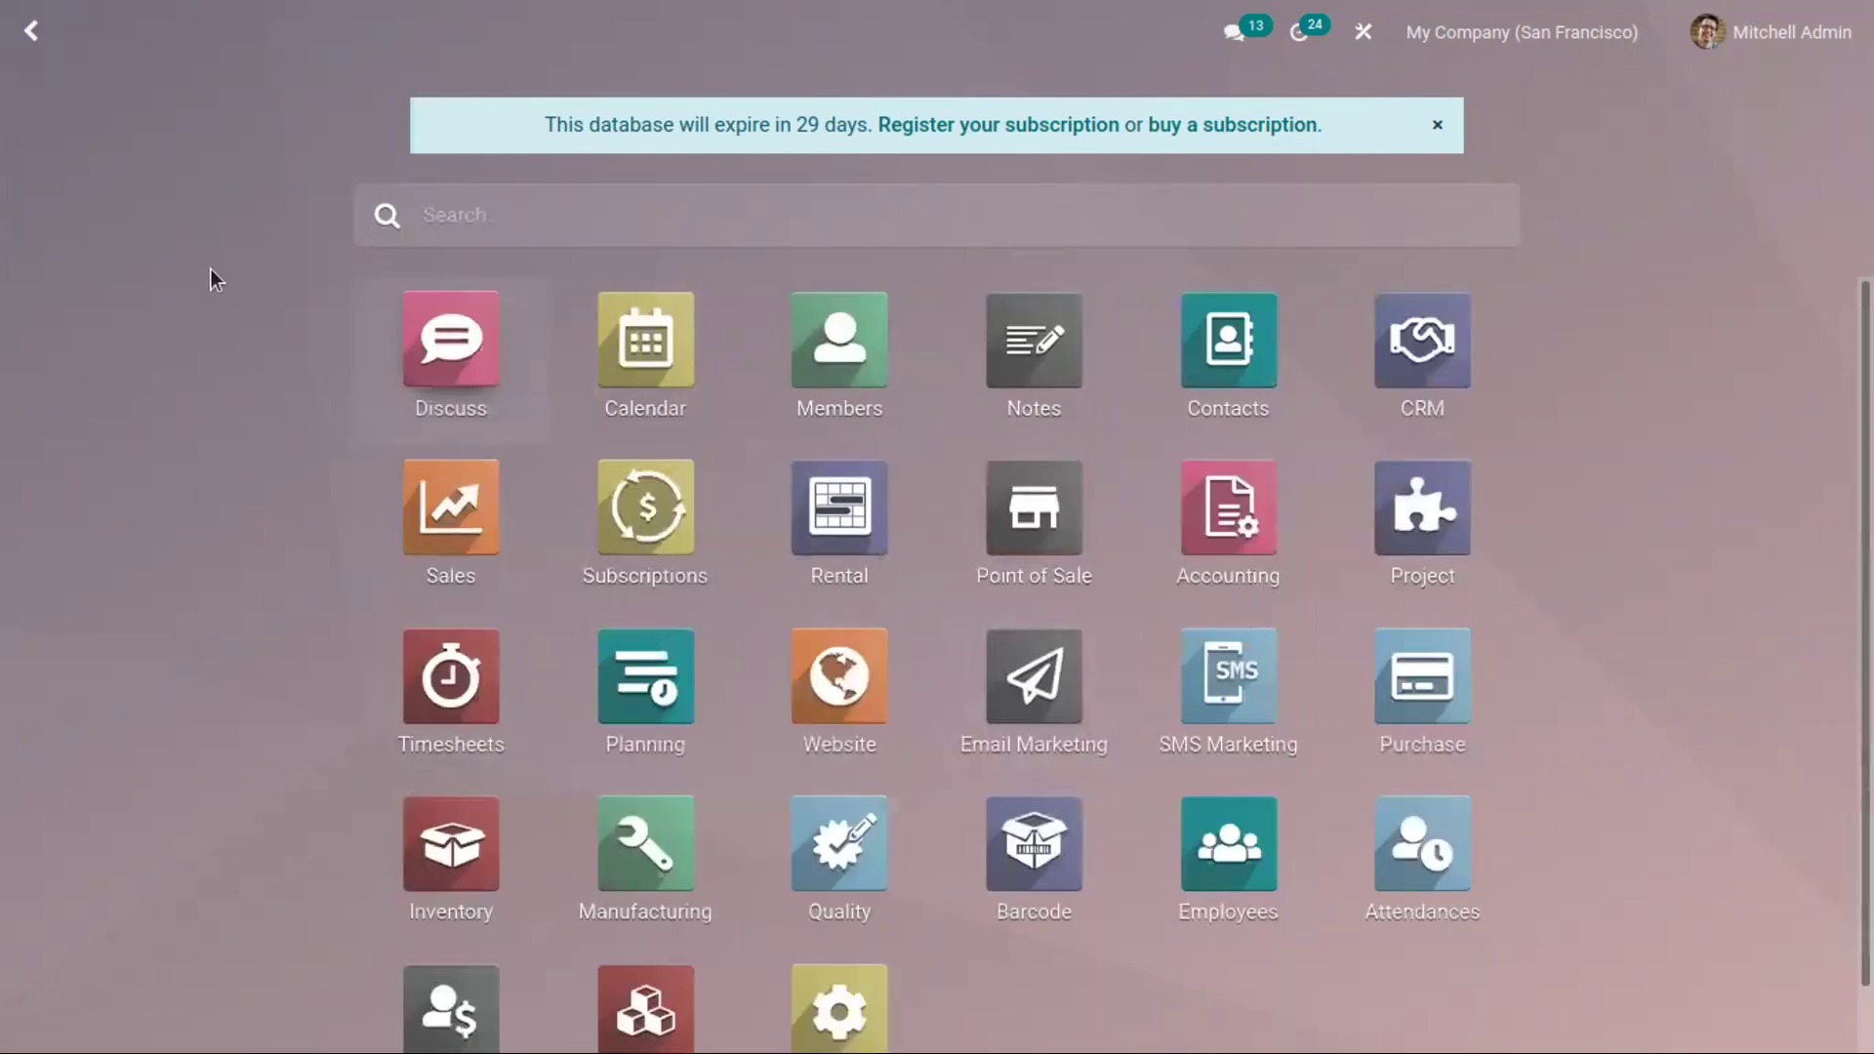